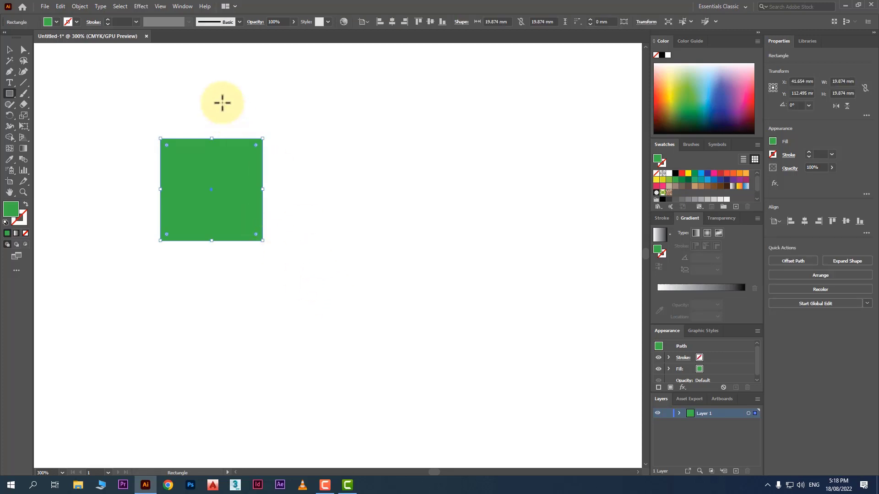
left_click(140, 6)
mouse_move(205, 61)
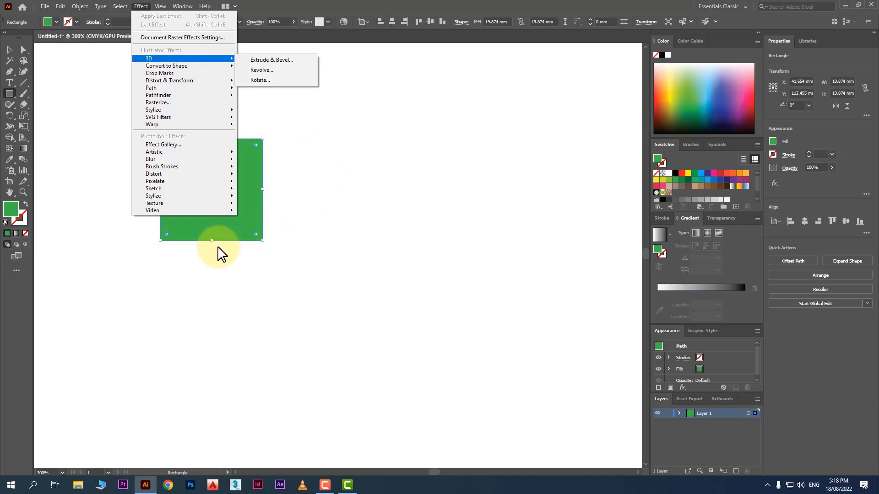
left_click(146, 253)
left_click(383, 194)
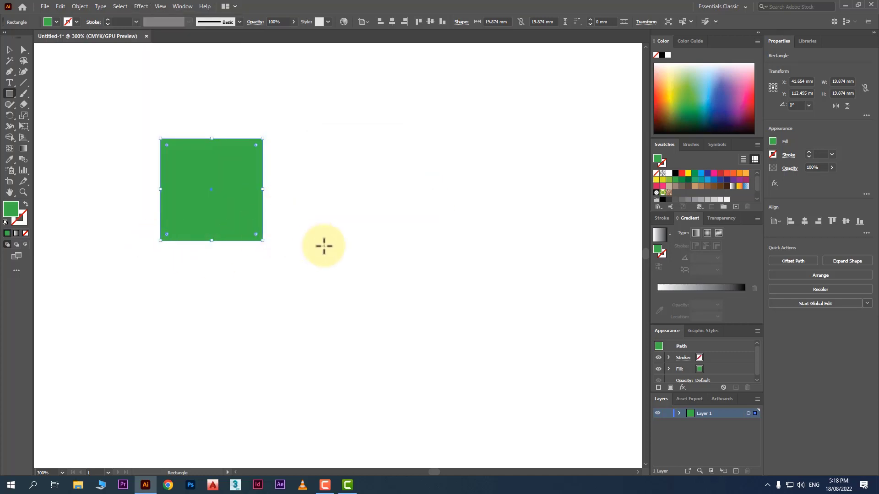
- Apply a 3D Extrude & Bevel effect to the green square with a custom rotation of 22°, 35° and -30°
left_click(141, 6)
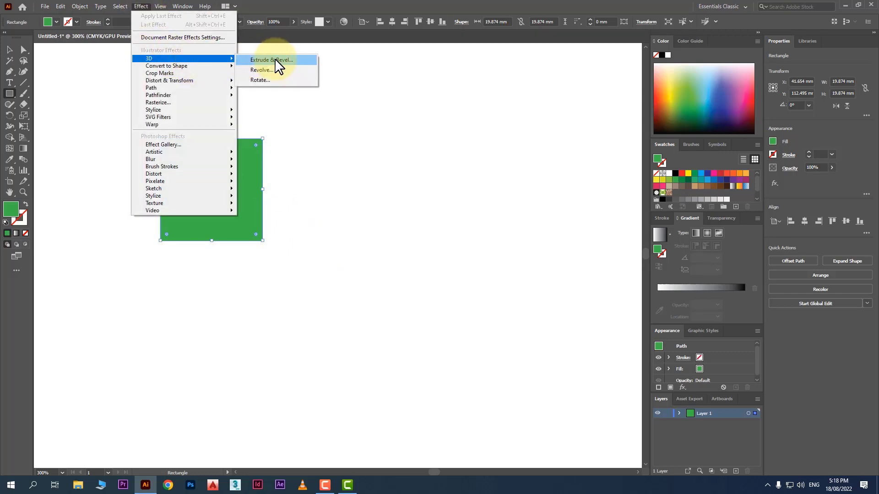
left_click(275, 60)
left_click_drag(423, 63, 377, 71)
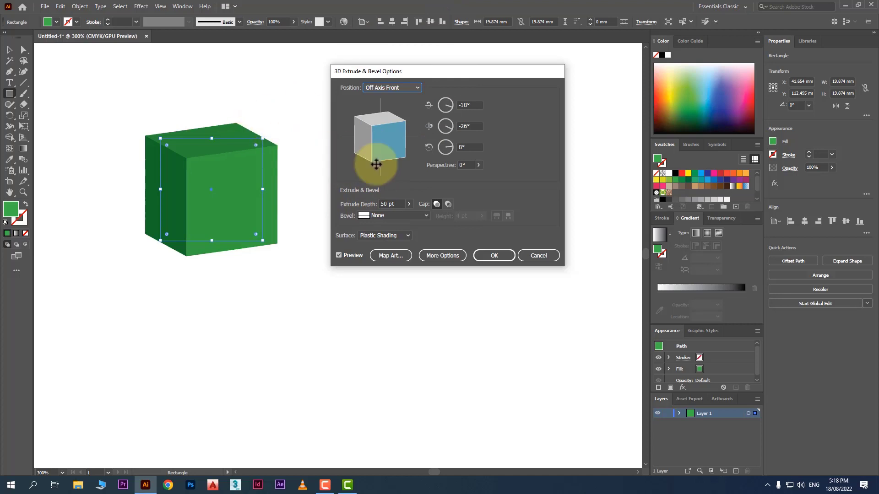
left_click_drag(376, 164, 386, 132)
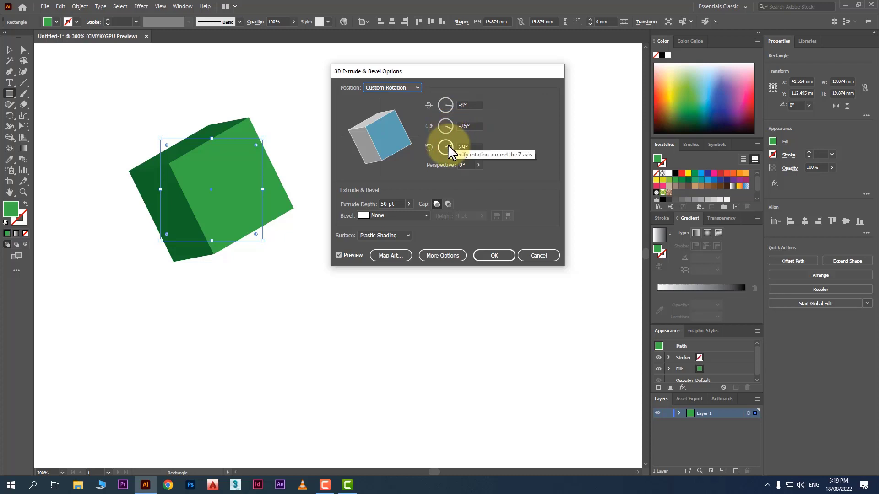
left_click(449, 103)
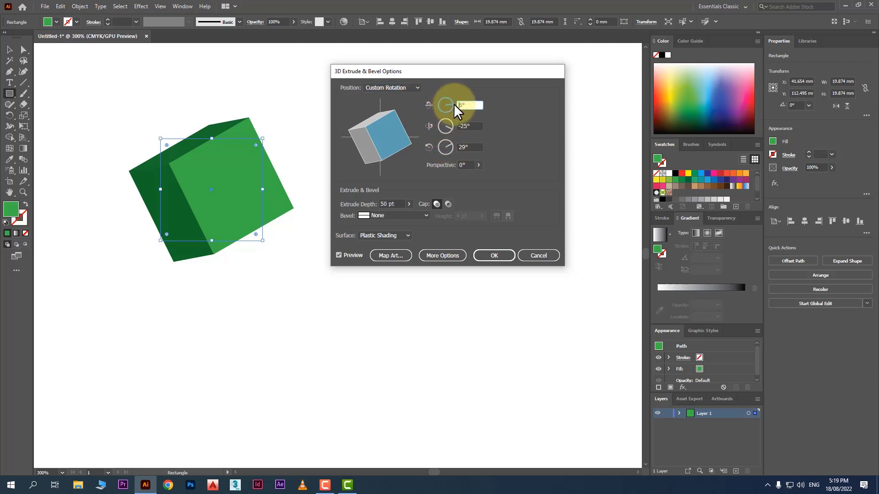
left_click_drag(454, 104, 449, 148)
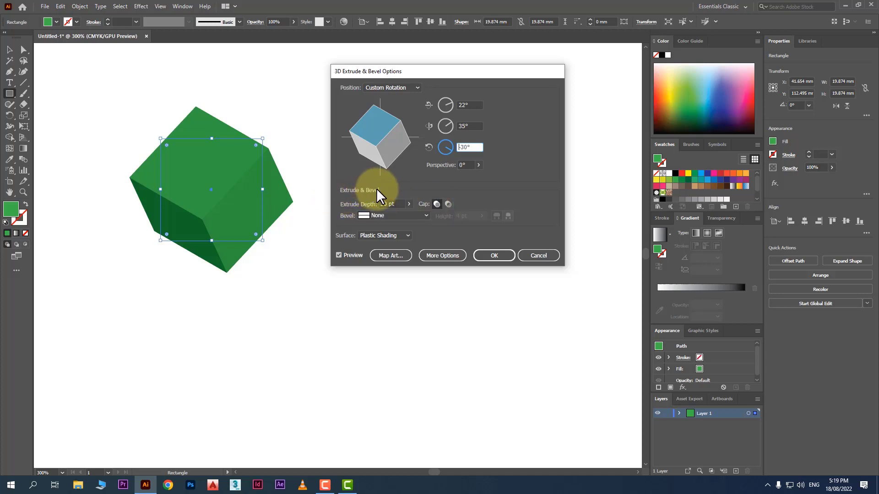
- Try extrude depths of 417, 139 and 83 pt on the cube, and reset the depth to 50 pt
left_click(408, 204)
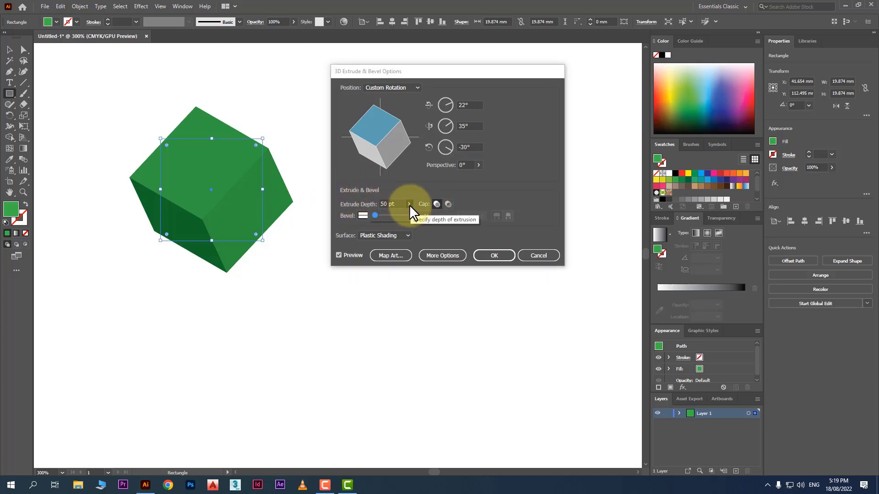
left_click(378, 214)
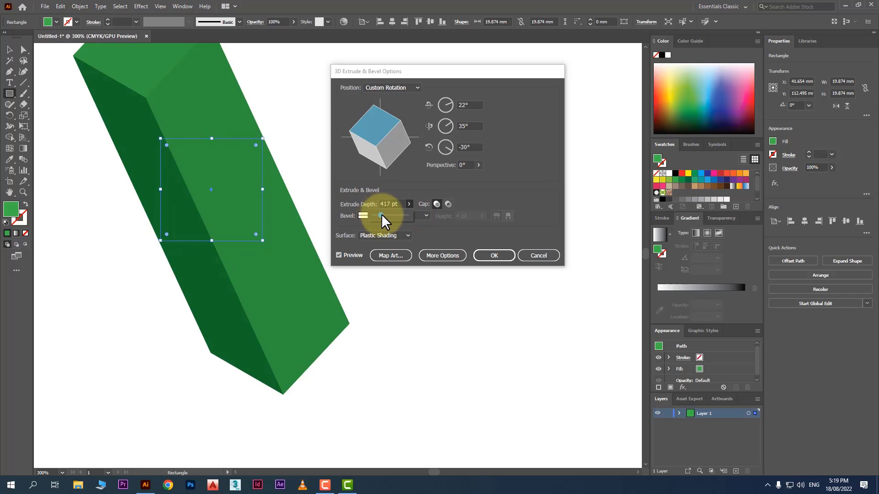
left_click_drag(381, 214, 376, 213)
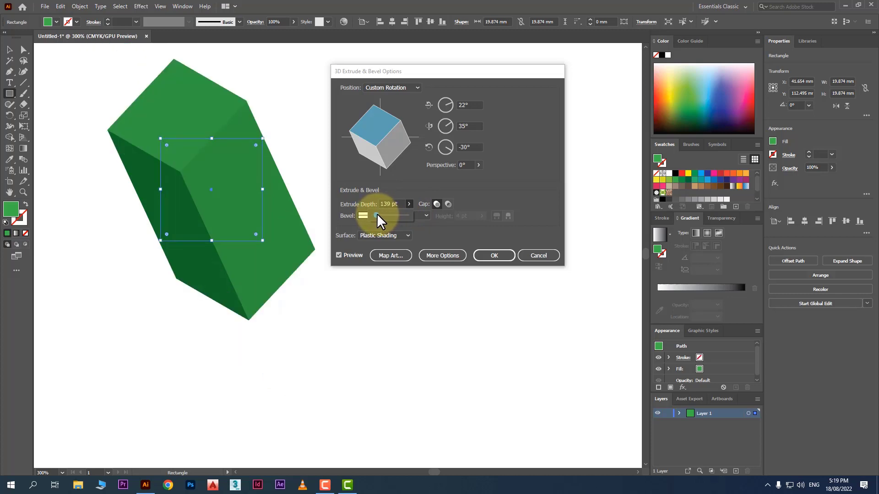
left_click_drag(377, 213, 376, 213)
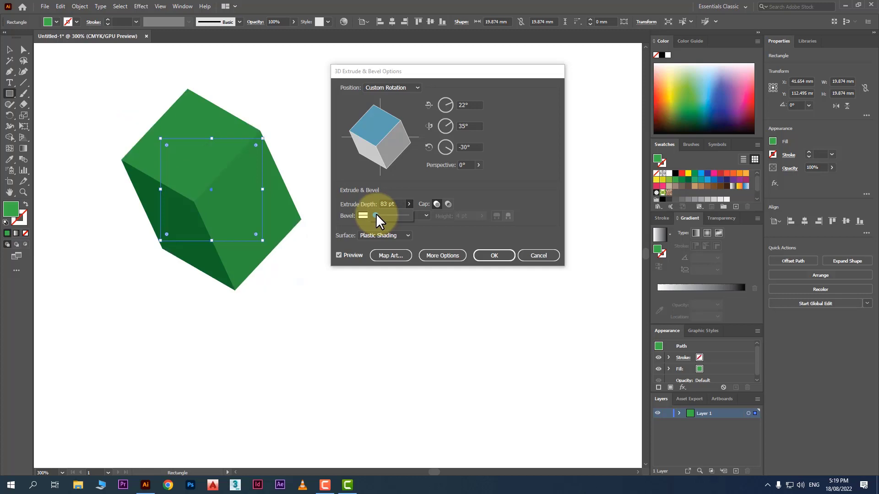
left_click(397, 203)
type("5")
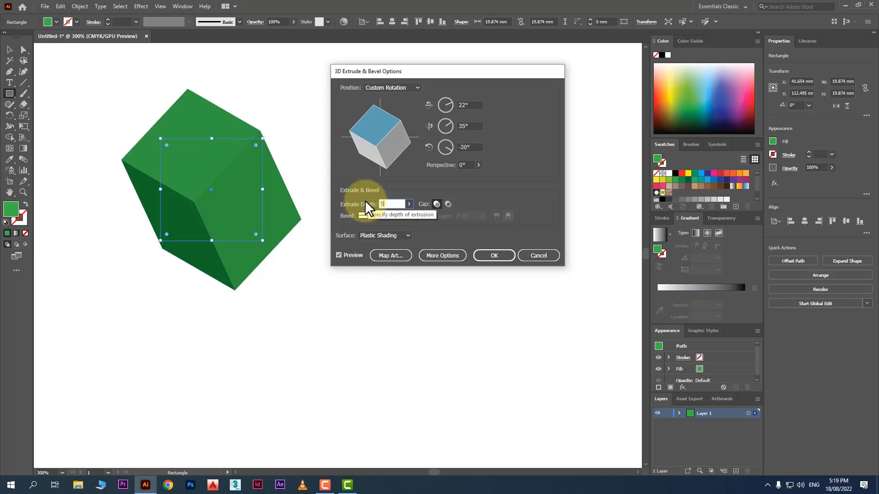
type("0")
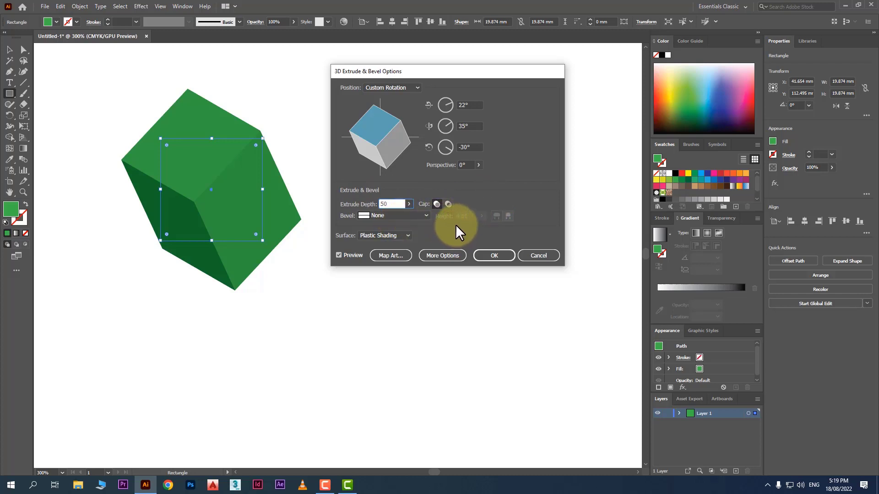
- Compare the cube with the cap off and on, finishing with the cap on for a solid appearance
left_click(448, 203)
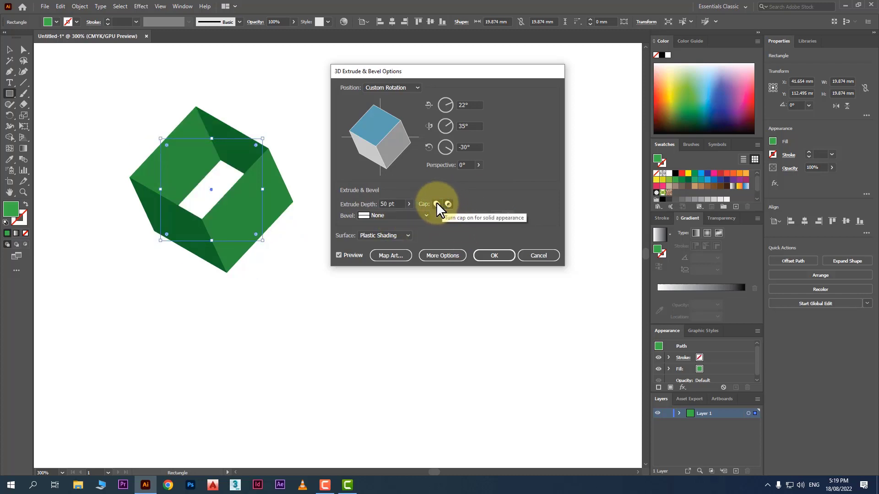
left_click(435, 204)
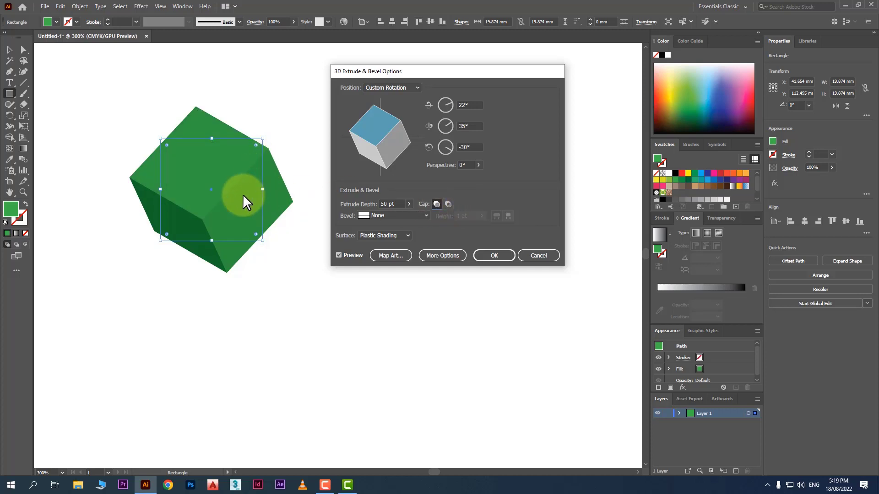
left_click(444, 202)
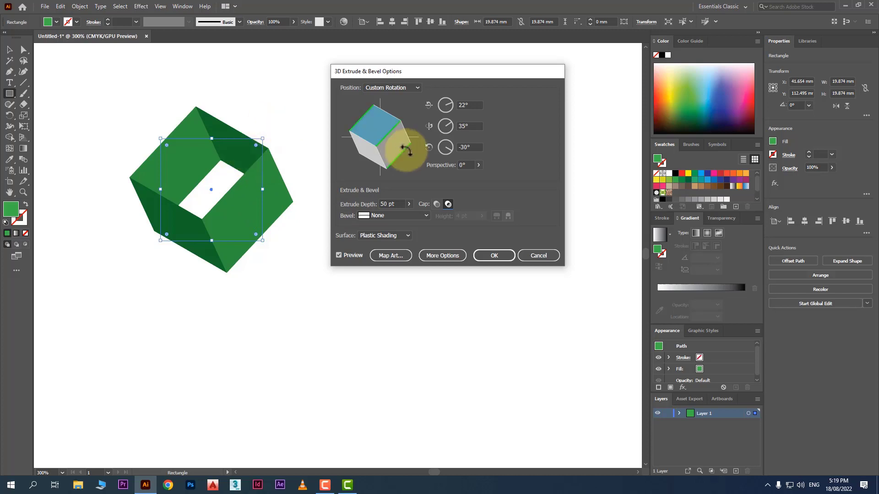
left_click(436, 204)
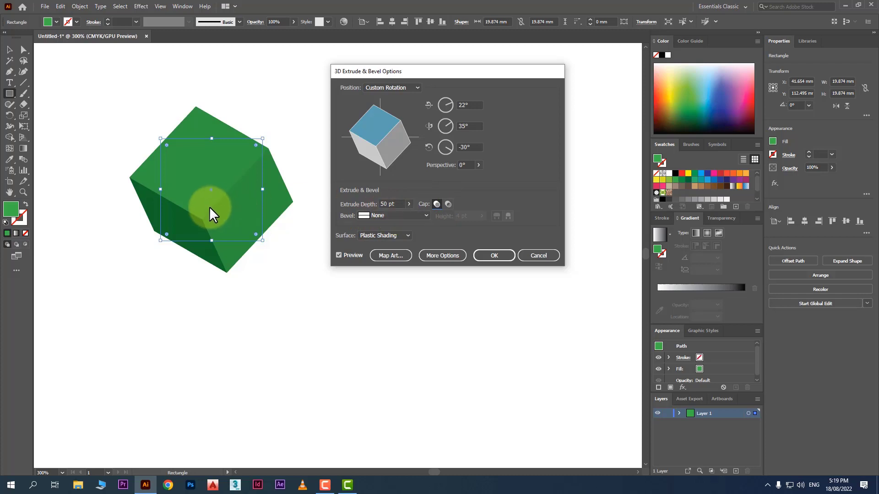
- Try the Classic and Complex 1 bevel shapes on the extruded cube
left_click(382, 215)
left_click(396, 235)
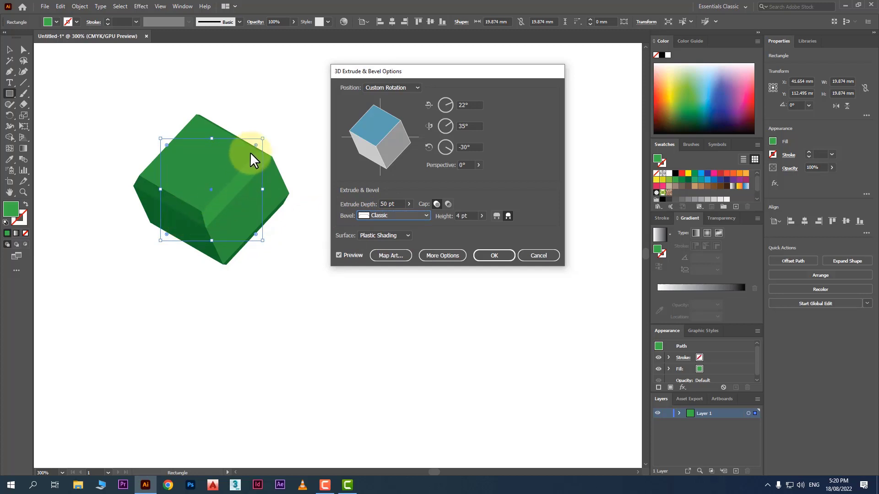
left_click(384, 215)
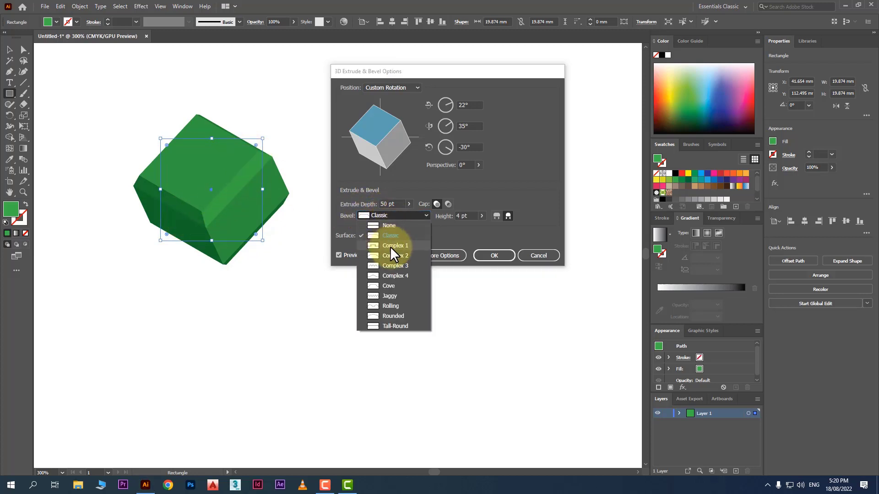
left_click(391, 246)
- Give the extruded cube a Cove bevel with a height of 11 pt
left_click(396, 216)
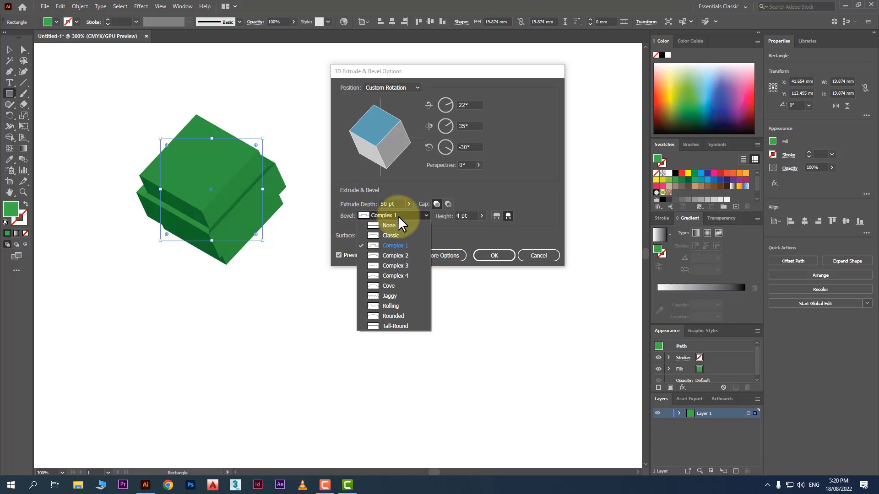
left_click(398, 290)
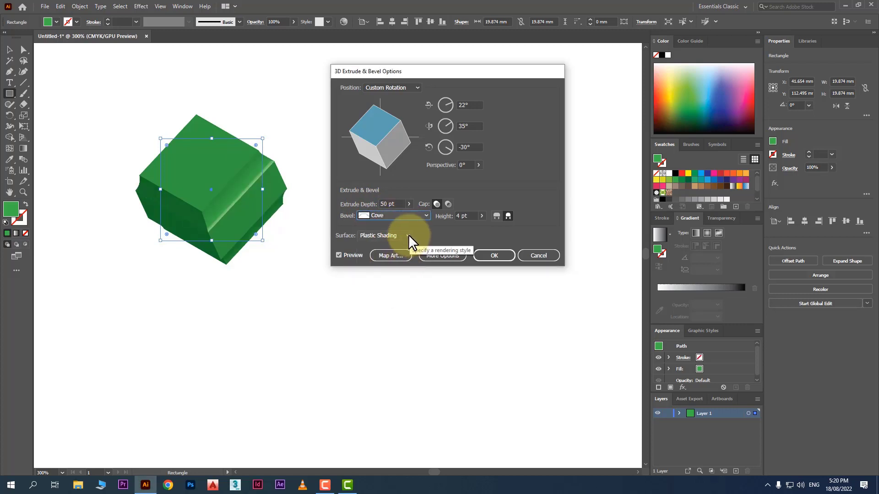
left_click(481, 216)
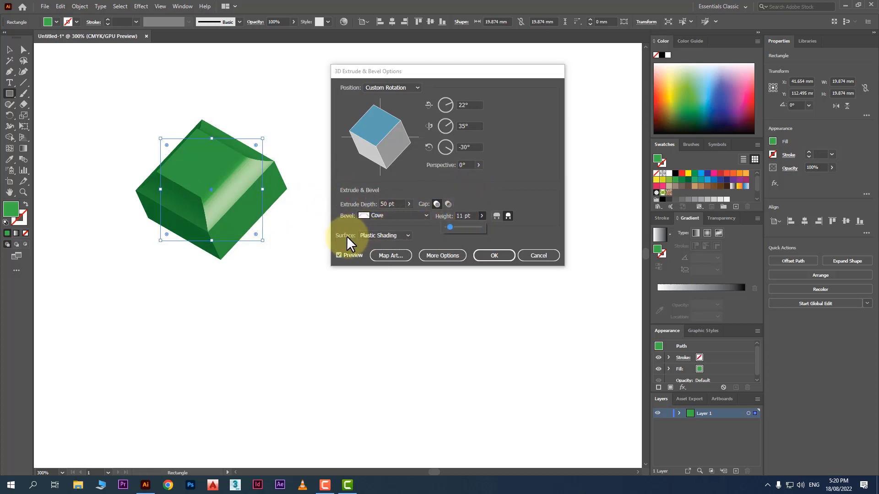
- Try the Wireframe, No Shading, Diffuse Shading and Plastic Shading surface styles on the beveled cube
left_click(400, 235)
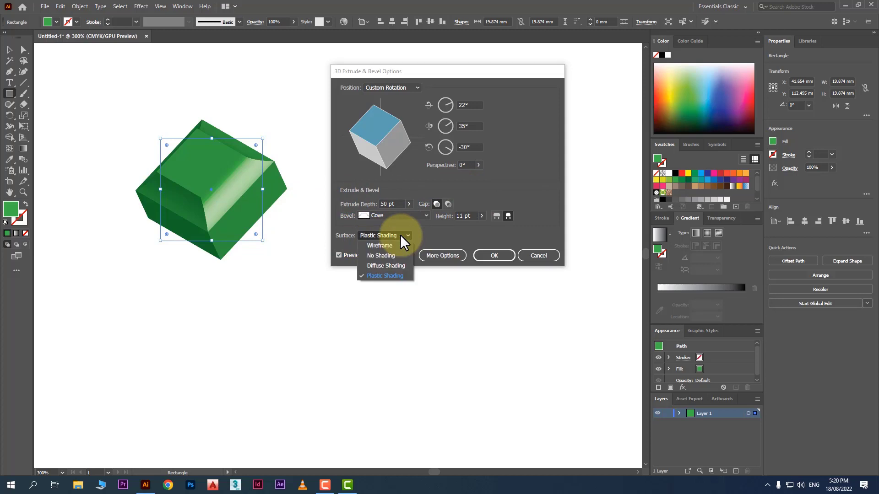
left_click(388, 247)
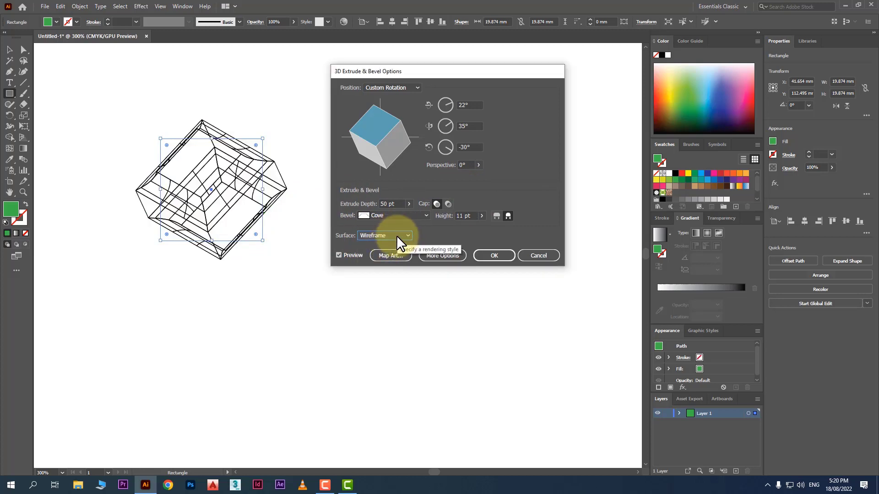
left_click(397, 235)
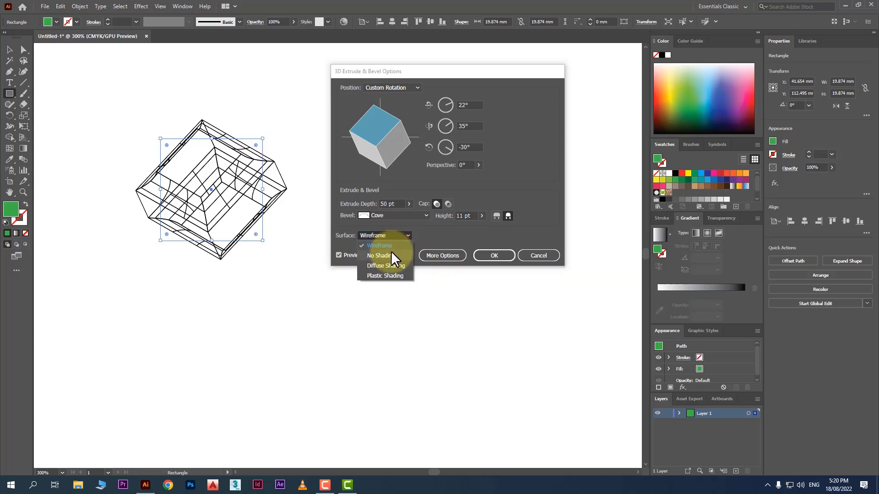
left_click(390, 257)
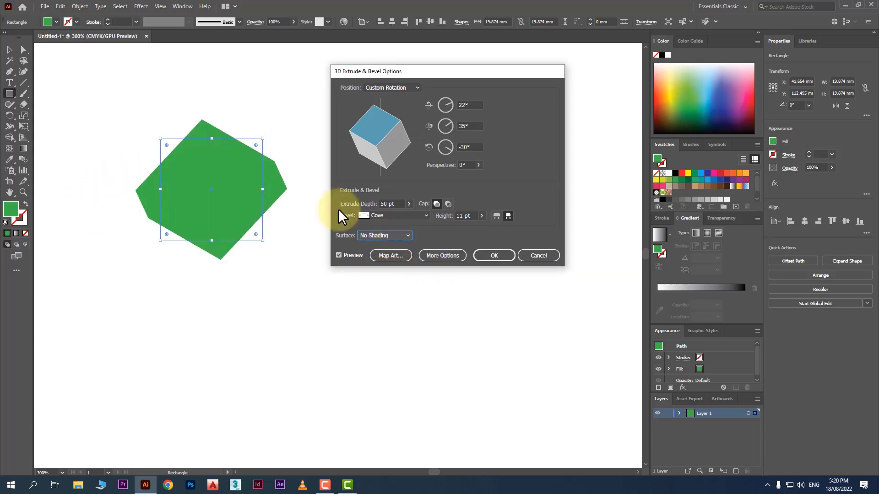
left_click(398, 235)
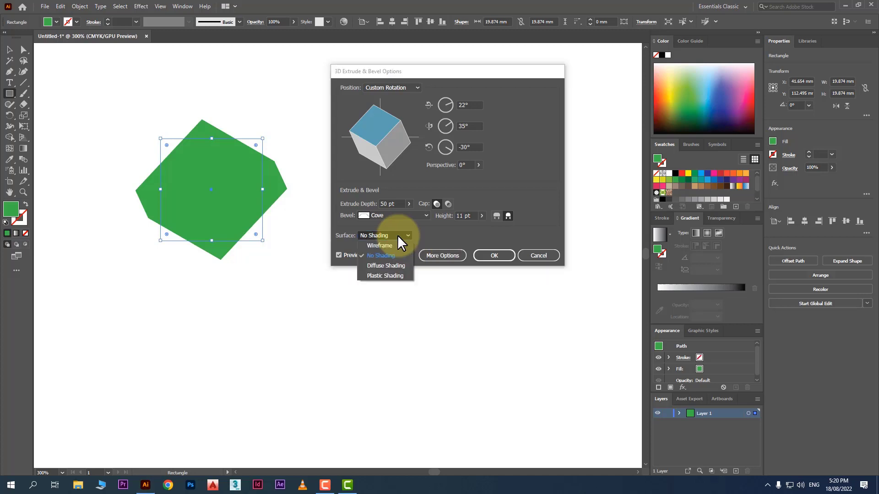
left_click(387, 265)
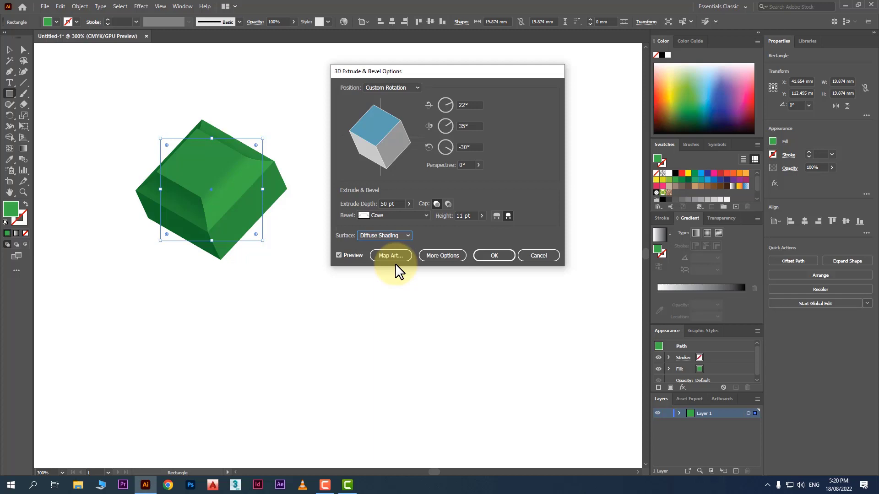
left_click(396, 234)
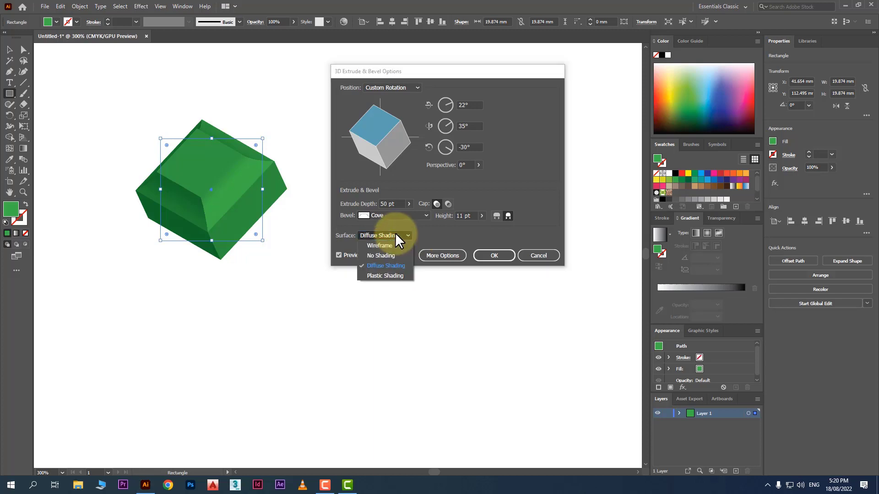
left_click(389, 276)
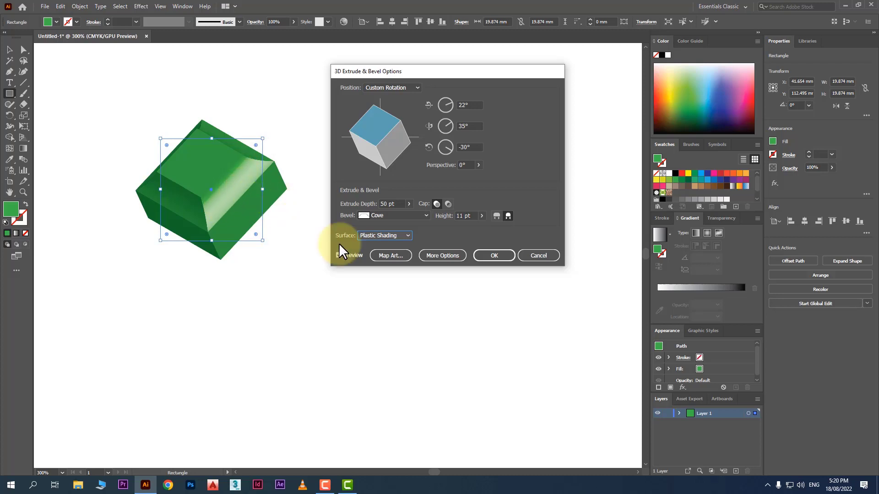
- Set the cube's surface to Diffuse Shading and confirm the 3D Extrude & Bevel effect
left_click(389, 234)
left_click(382, 261)
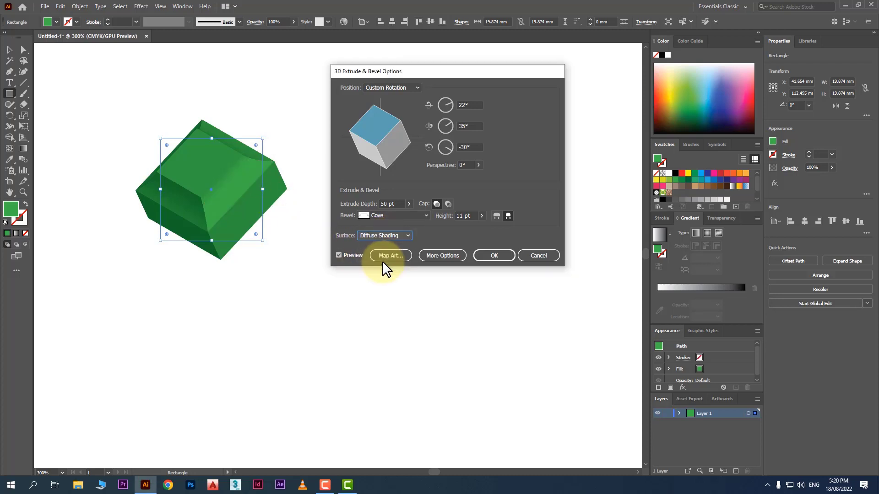
left_click(512, 255)
left_click(412, 259)
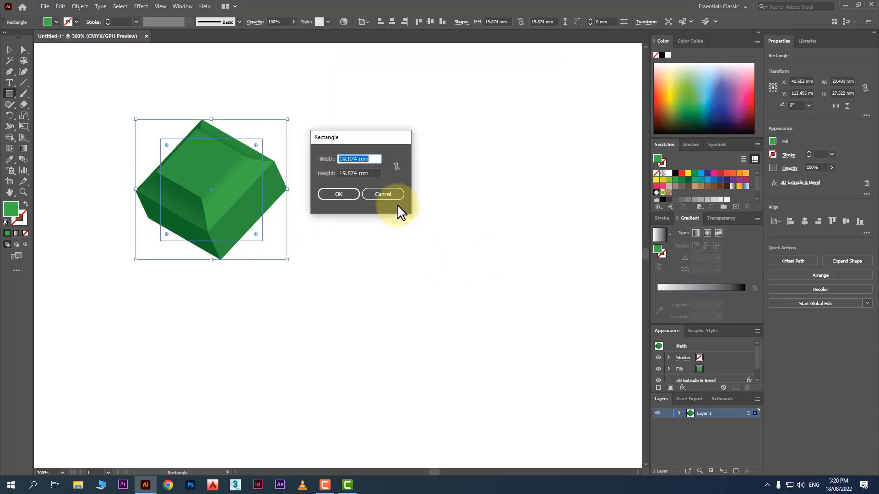
left_click(391, 194)
- Move the 3D cube slightly down and to the left, to about X 39.157 mm, Y 114.723 mm
left_click(9, 49)
left_click(523, 304)
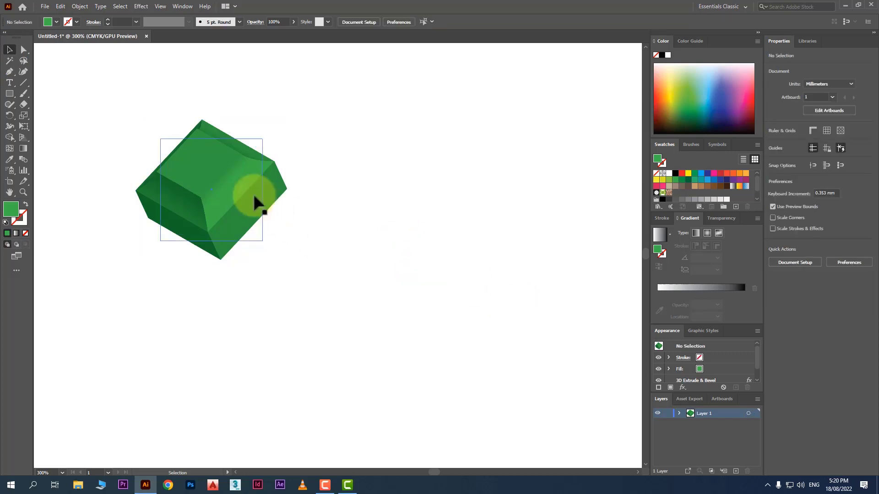
mouse_move(256, 201)
left_mouse_down()
mouse_move(273, 226)
mouse_move(229, 204)
mouse_move(244, 212)
left_mouse_up()
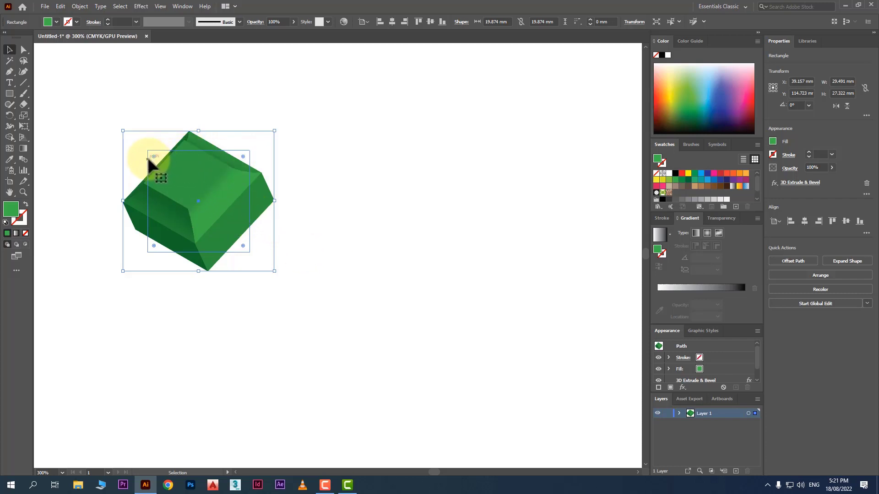
scroll(148, 156, "up", 2)
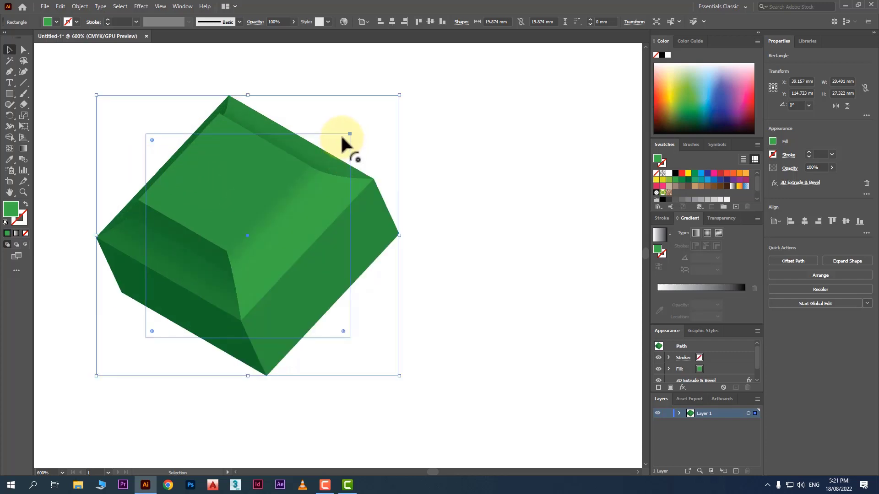
- Round the rectangle's upper-right and lower-left corners and enlarge the 3D object to about 34.3 × 34.1 mm
left_click_drag(343, 140, 313, 168)
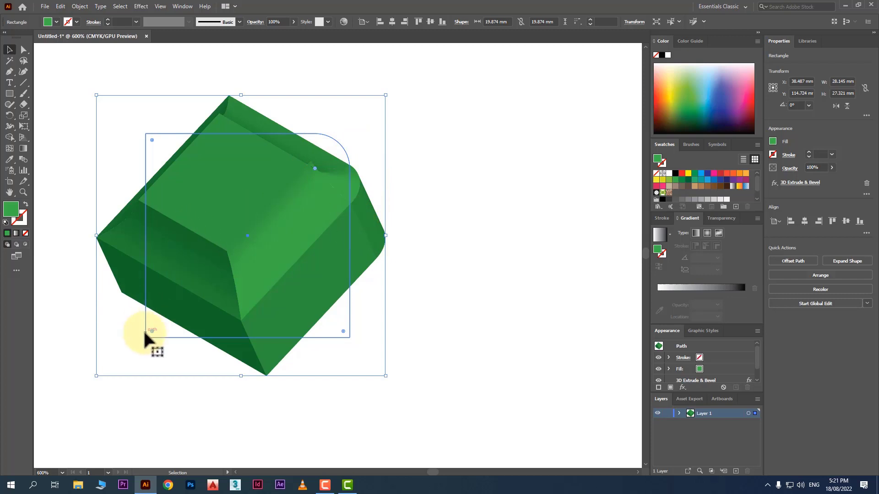
left_click_drag(152, 331, 185, 263)
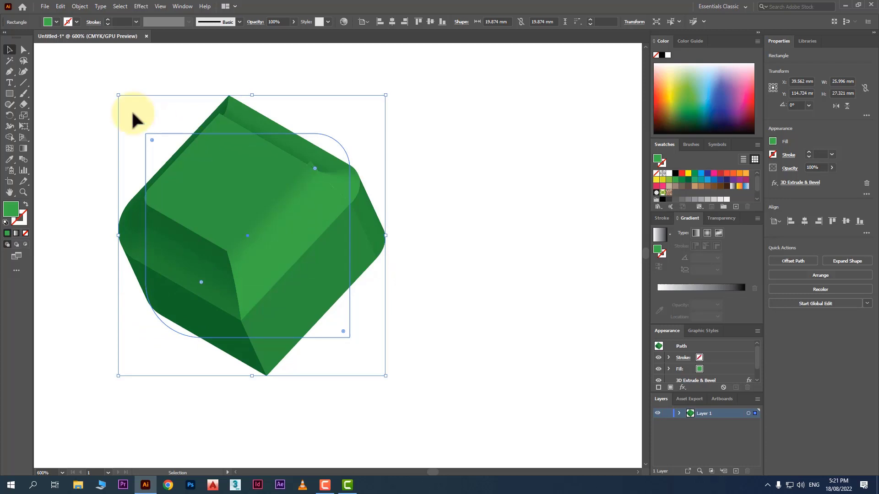
left_click_drag(120, 95, 82, 71)
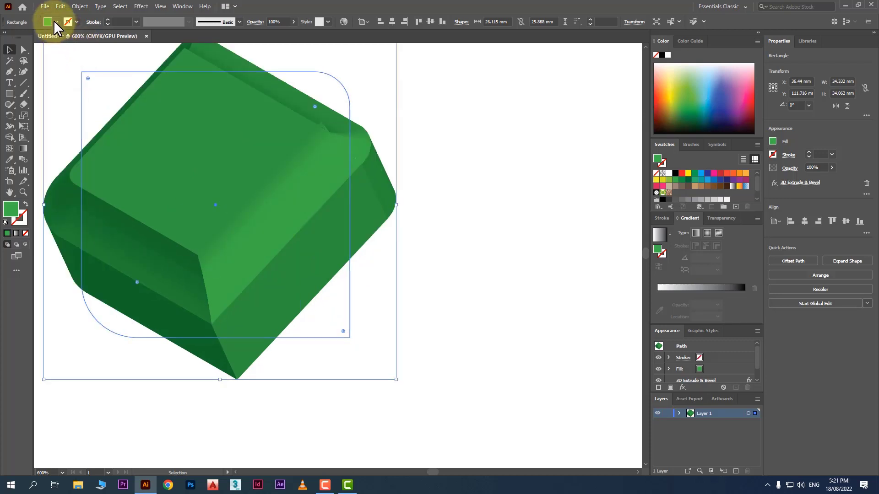
- Change the 3D object's fill color from green to the orange swatch
left_click(57, 21)
left_click(89, 38)
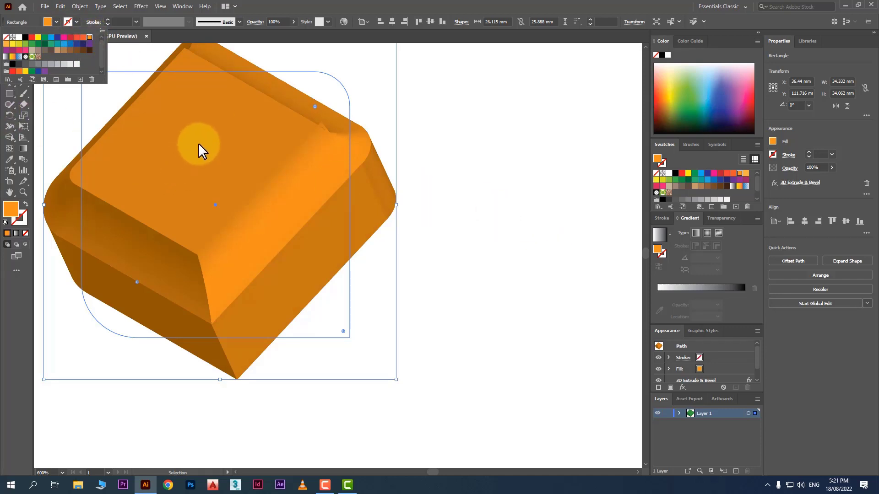
left_click(564, 205)
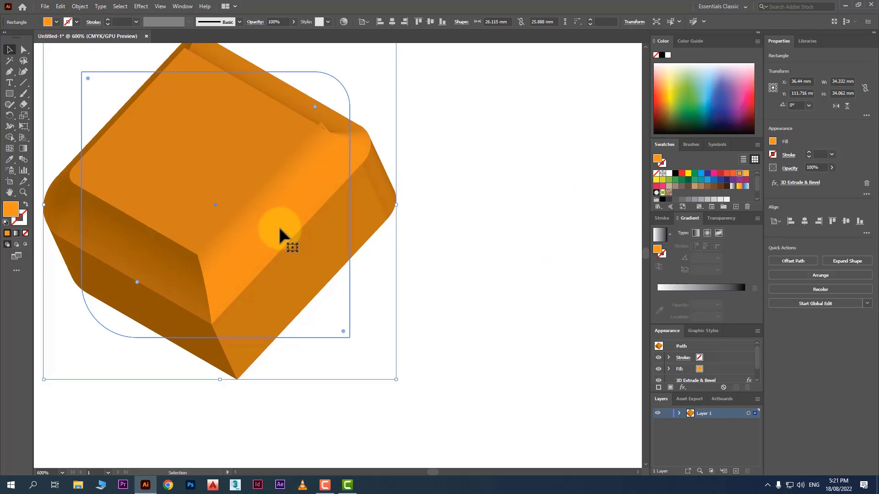
scroll(279, 227, "up", 1)
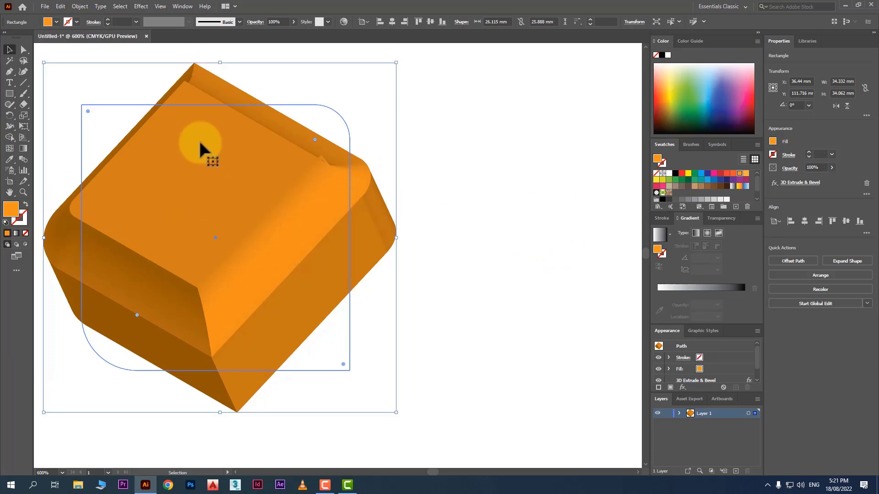
left_click(141, 7)
mouse_move(200, 60)
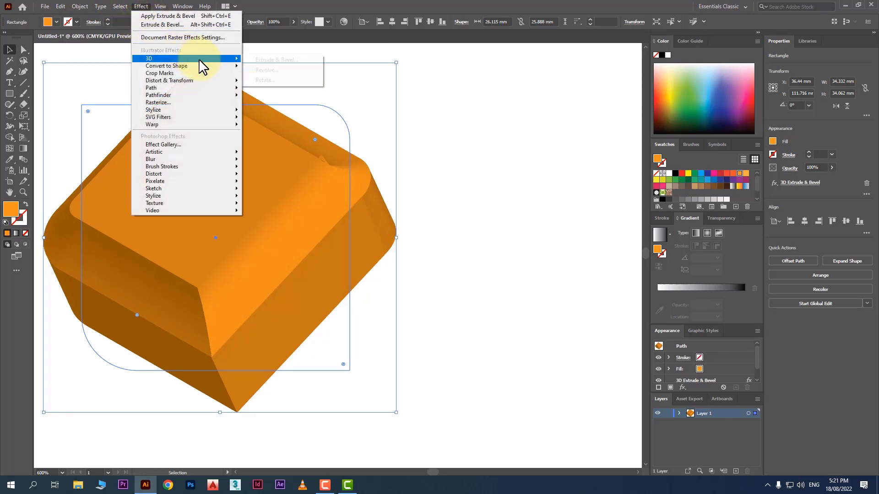
left_click(299, 61)
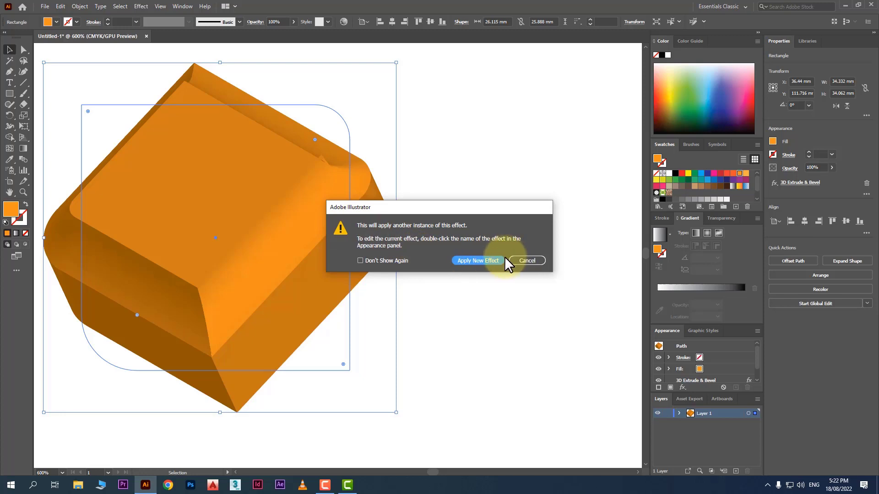
left_click(527, 260)
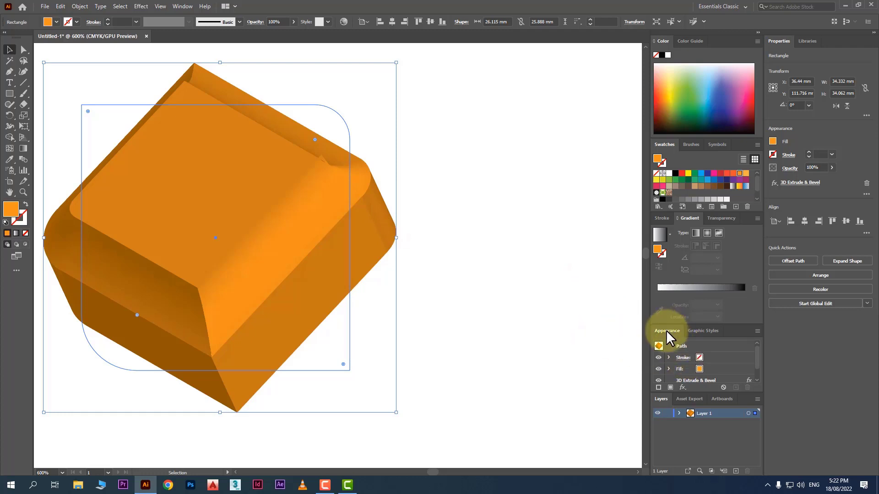
- Detach the Appearance panel onto the canvas and lengthen it to show all of the object's attributes
left_click_drag(666, 331, 474, 174)
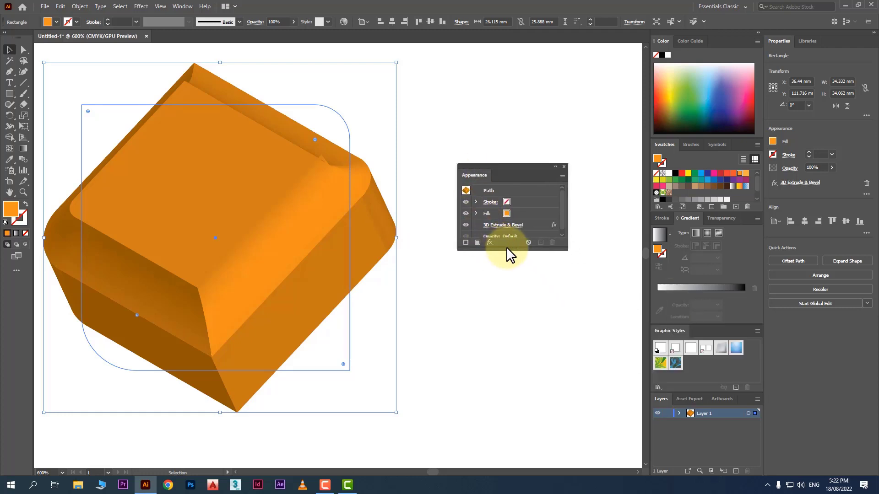
left_click_drag(507, 249, 506, 335)
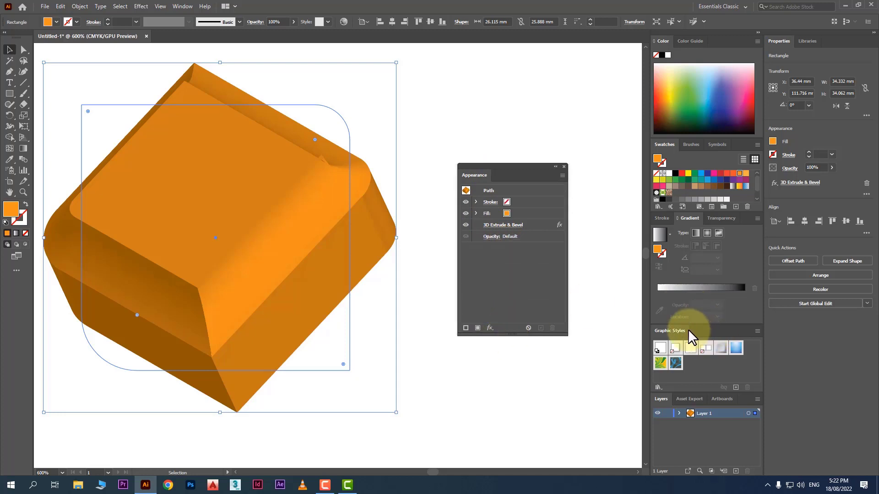
left_click(179, 5)
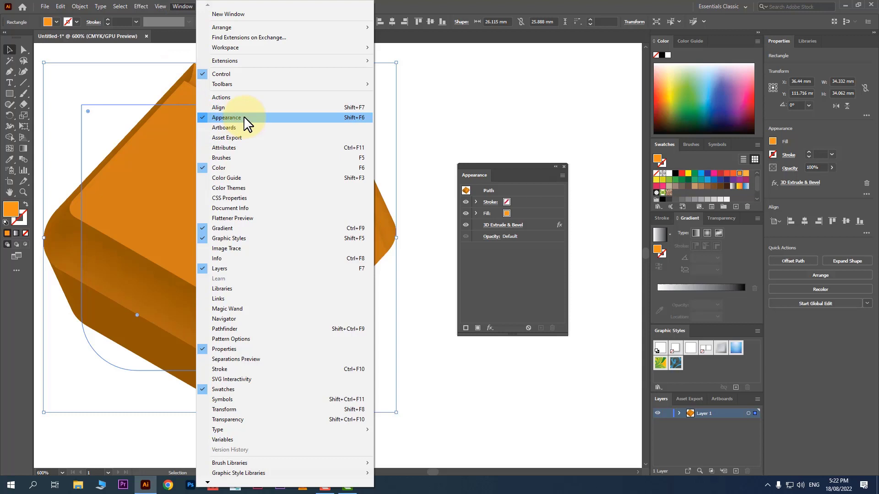
left_click(517, 278)
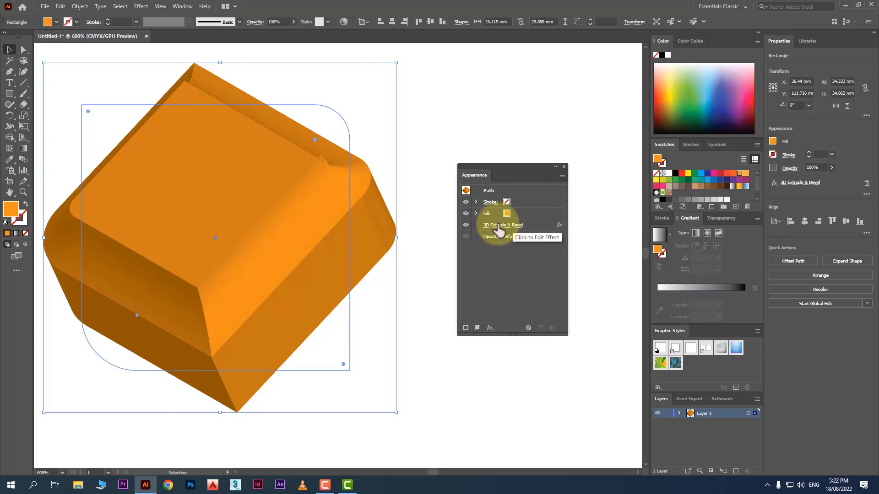
- Hide and show the object's 3D Extrude & Bevel effect, delete it from the appearance and undo the deletion
left_click(464, 225)
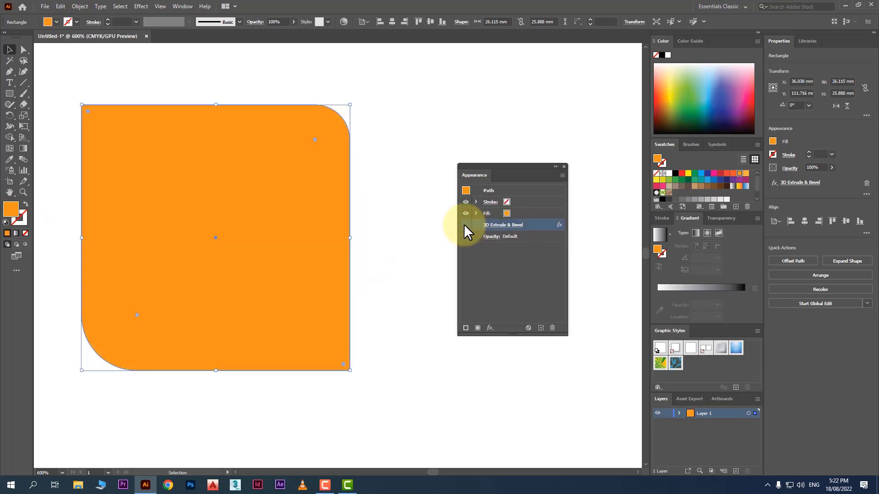
left_click(465, 225)
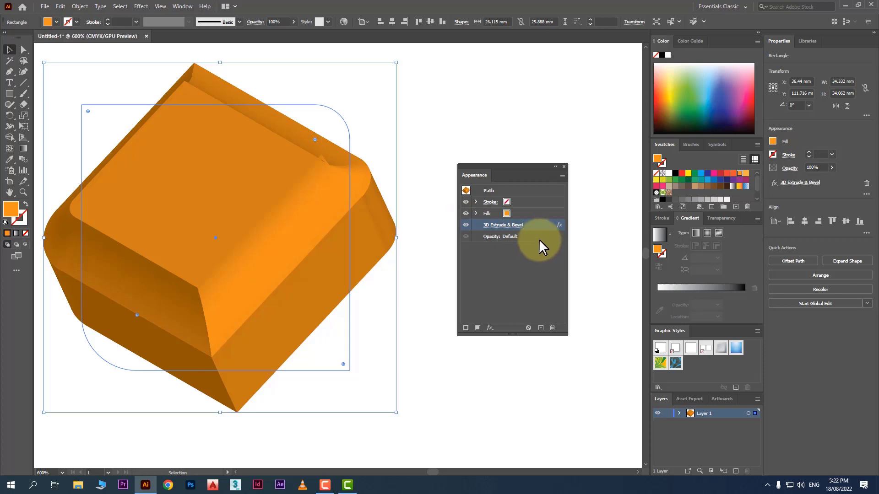
left_click(552, 328)
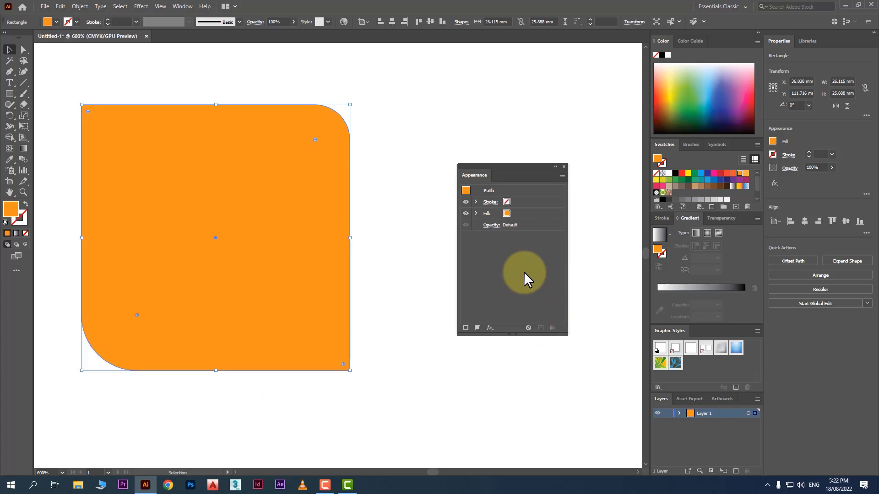
key("ctrl+z")
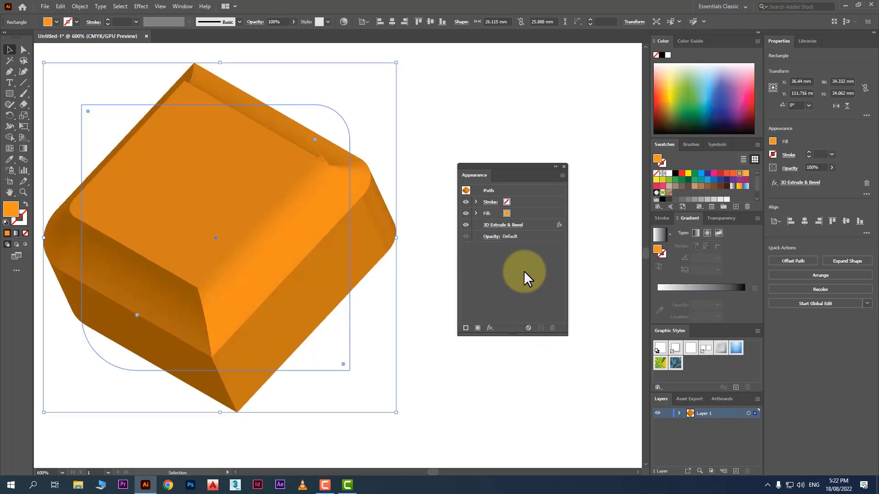
- Edit the existing 3D Extrude & Bevel effect, rotating the object to 17°, -1° and -39°, and confirm
left_click(510, 225)
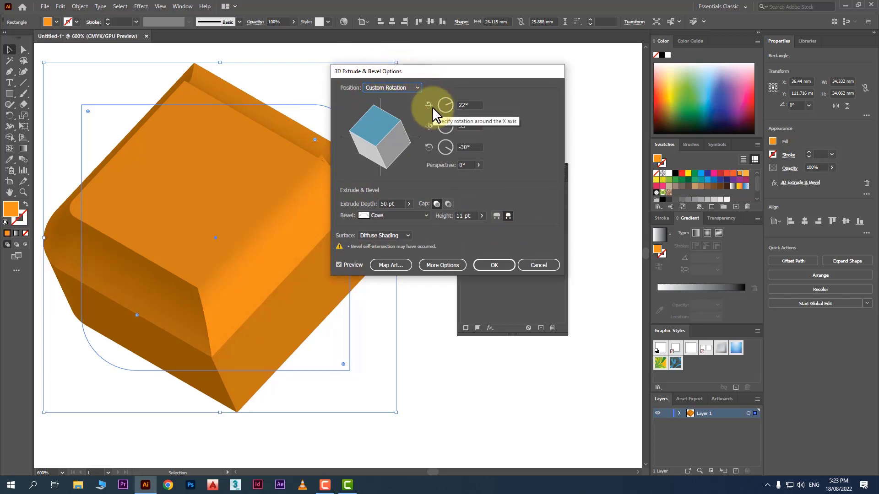
mouse_move(388, 140)
left_mouse_down()
mouse_move(384, 130)
mouse_move(390, 139)
left_mouse_up()
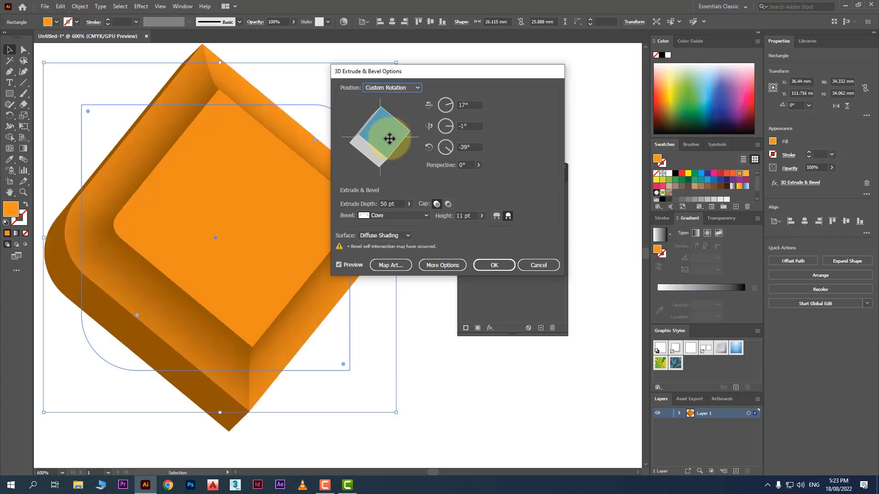
left_click(508, 266)
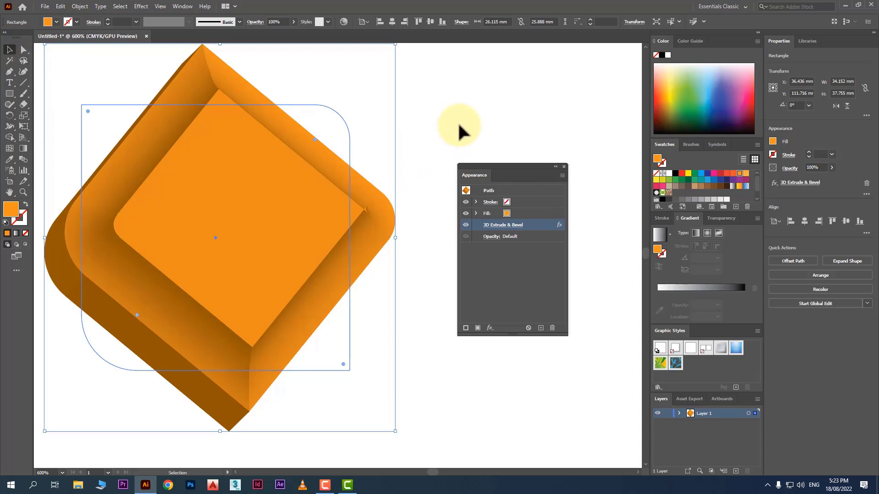
- Move the orange 3D object aside to the left and add the text "3D" in the empty area beside it
left_click_drag(384, 208, 253, 211)
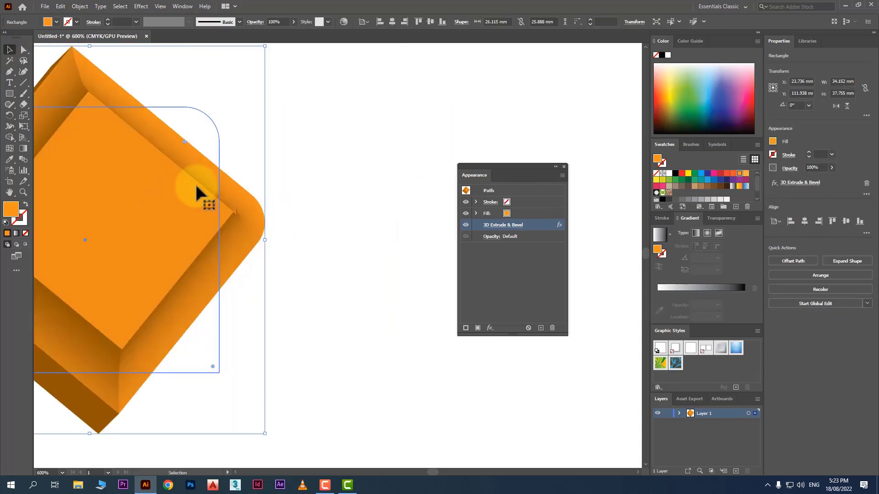
left_click(320, 157)
left_click(10, 83)
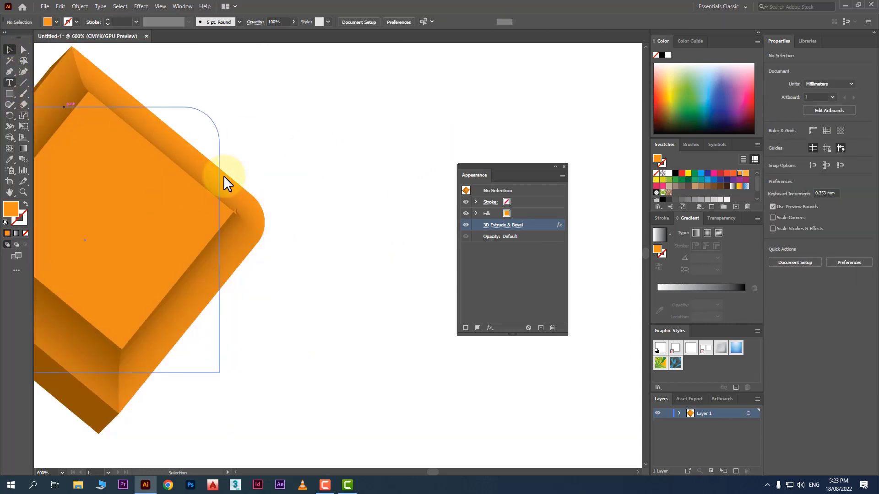
left_click(328, 206)
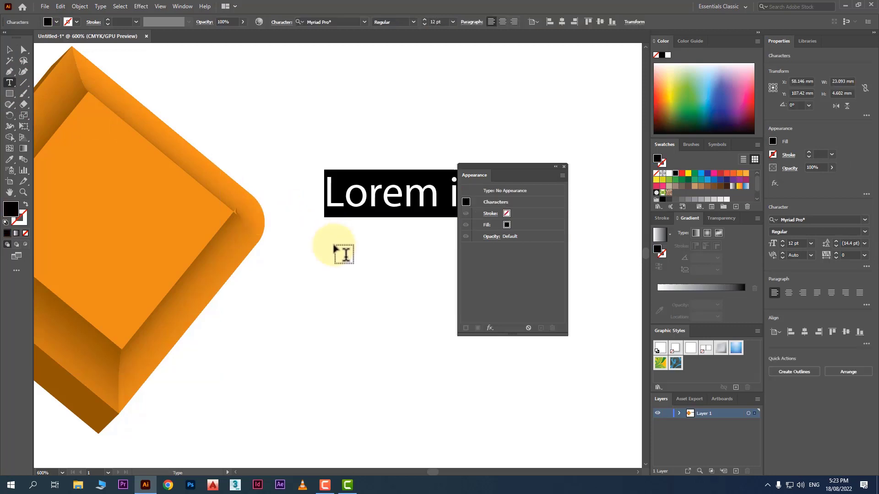
type("3D")
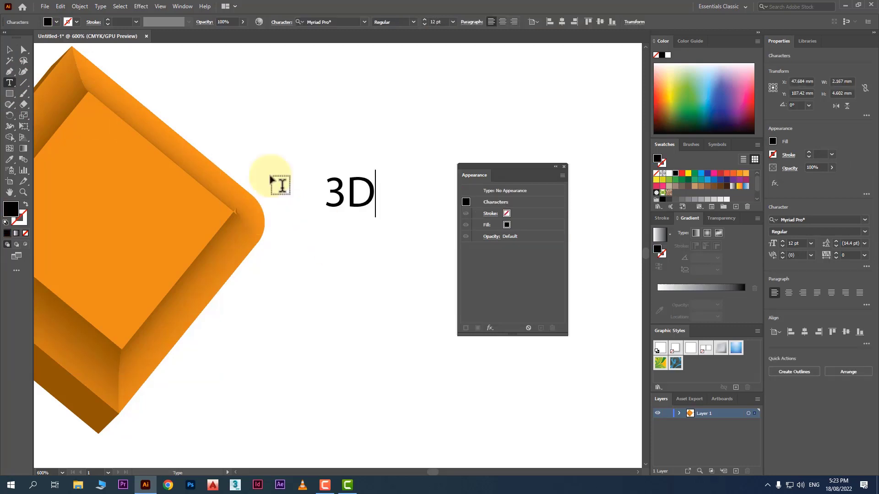
left_click(8, 50)
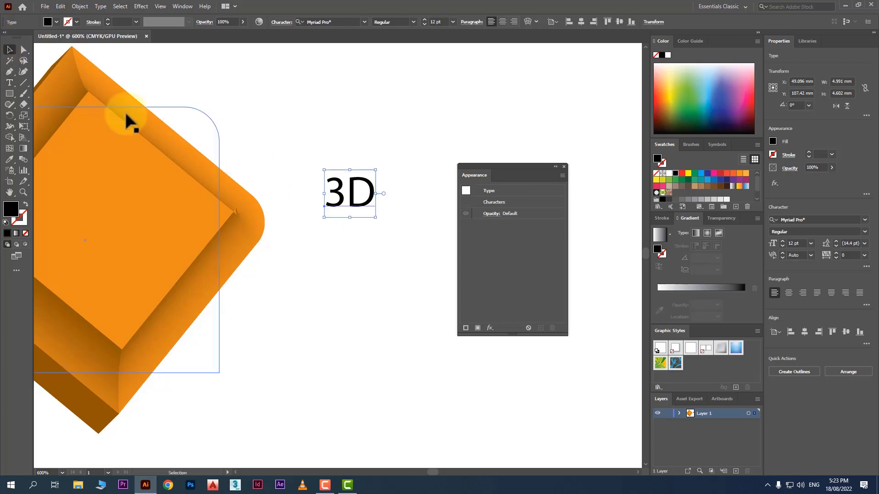
- Delete the orange 3D object, and reposition and enlarge the "3D" text to about 56 pt
left_click_drag(131, 147, 154, 212)
key("Delete")
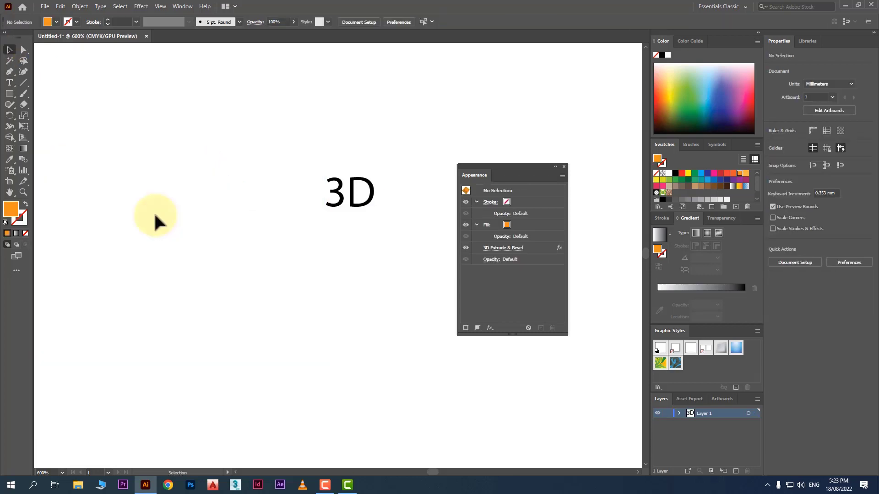
left_click_drag(341, 208, 147, 295)
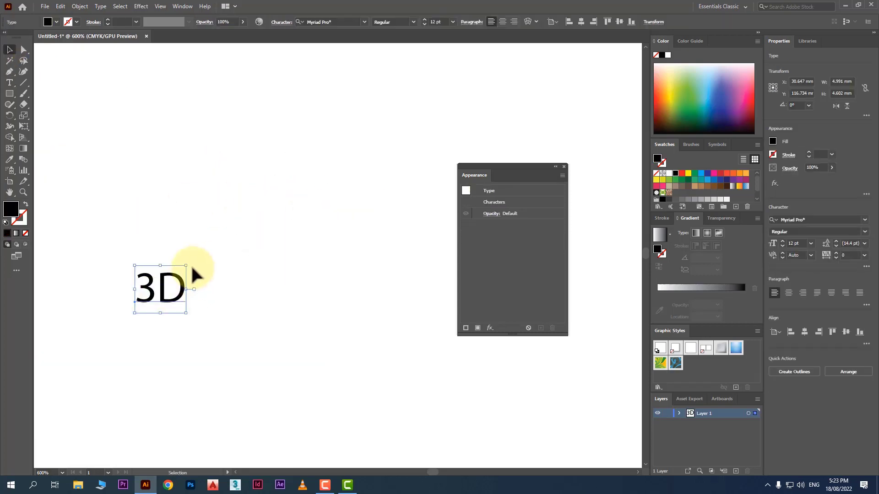
left_click_drag(186, 266, 375, 92)
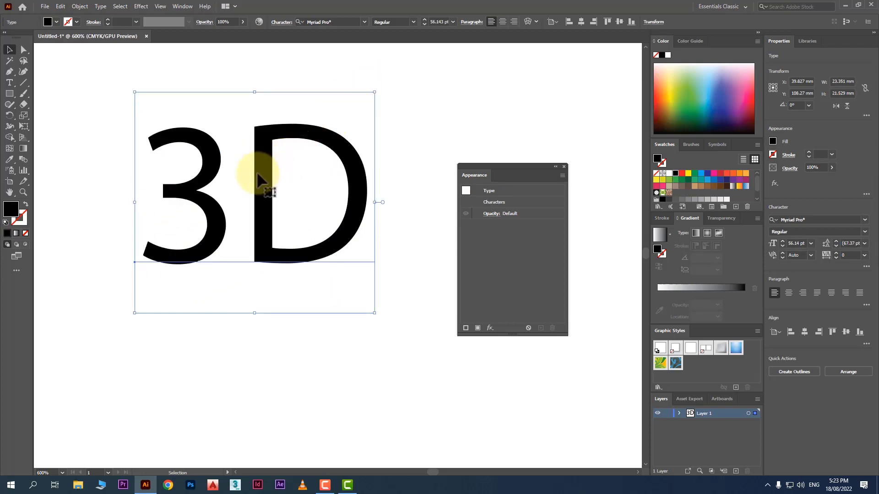
left_click_drag(261, 180, 251, 190)
- Set the "3D" text in the Impact font and enlarge it to about 75 pt, adjusting its position
left_click(345, 21)
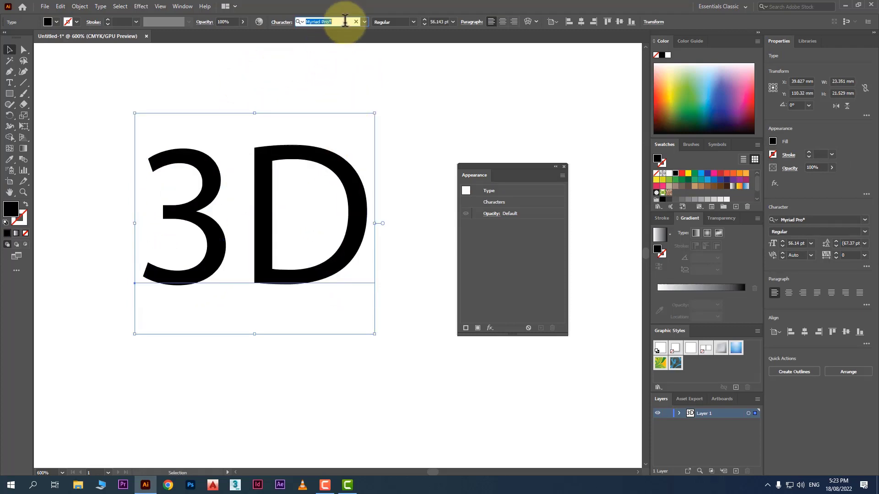
type("im")
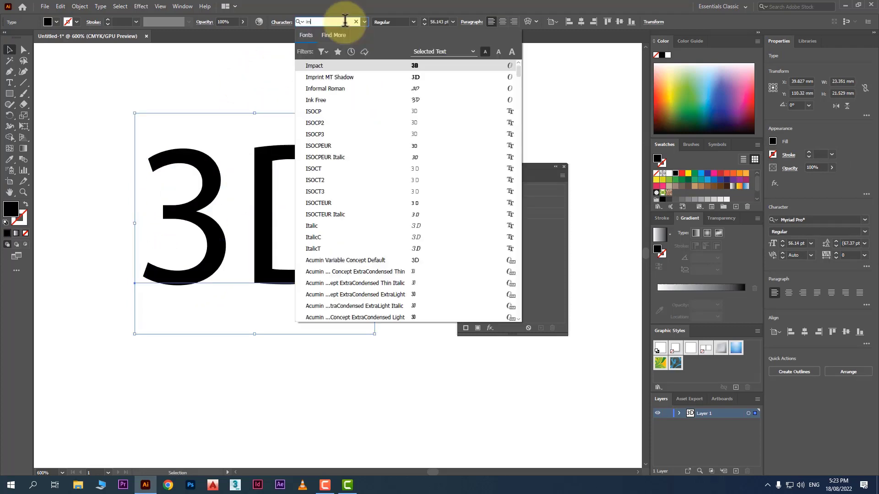
left_click(428, 68)
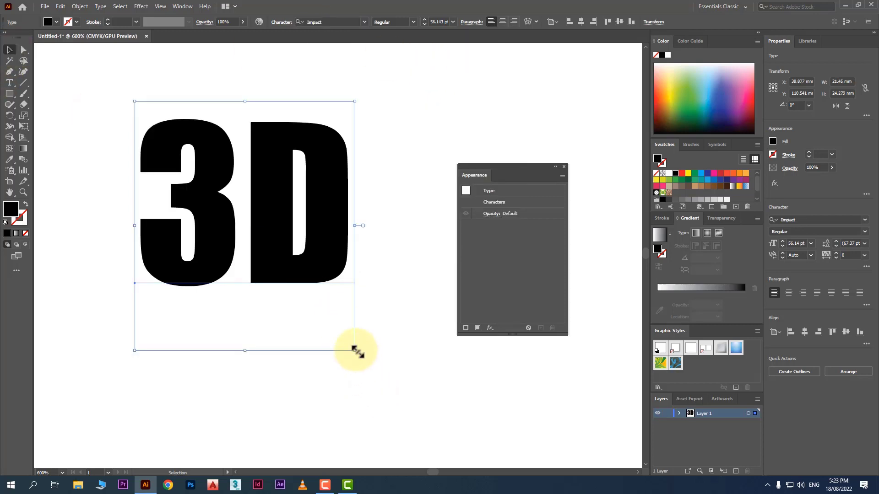
left_click_drag(355, 350, 428, 433)
left_click_drag(342, 306, 333, 313)
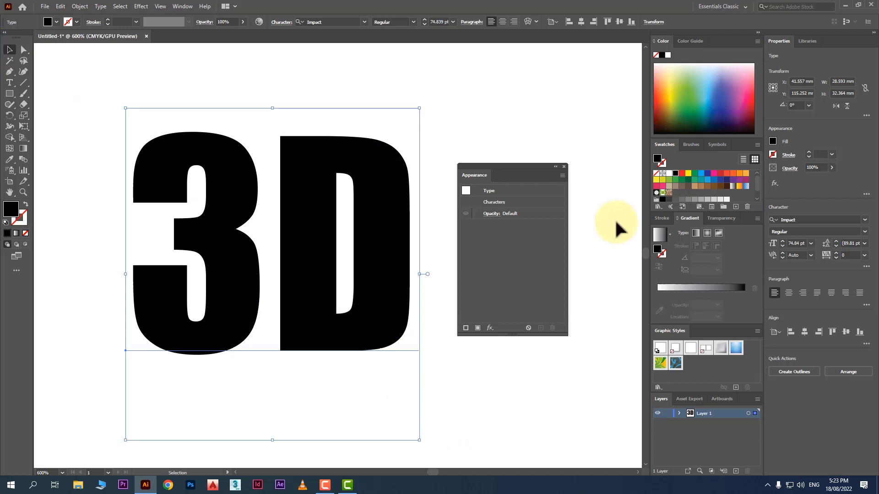
- Fill the "3D" text with the red C=0 M=90 Y=85 K=0 swatch and start a previewed 3D Extrude & Bevel effect on it
left_click(726, 174)
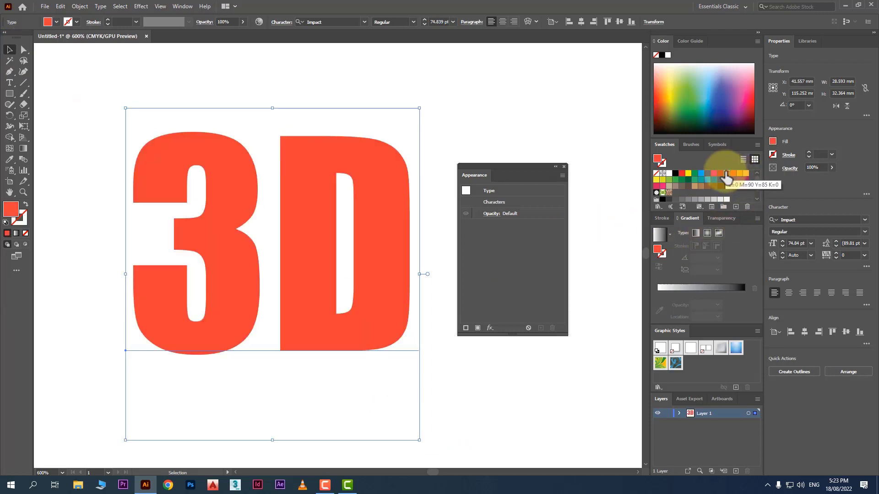
left_click(140, 6)
mouse_move(180, 57)
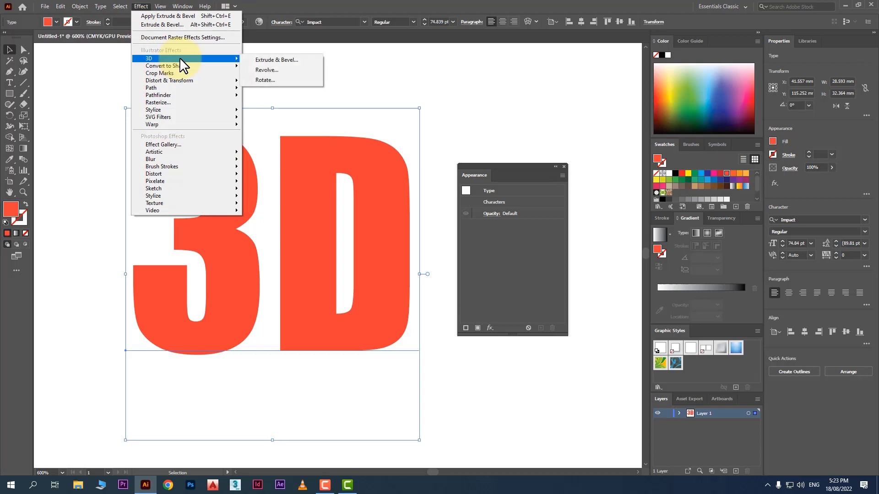
left_click(288, 63)
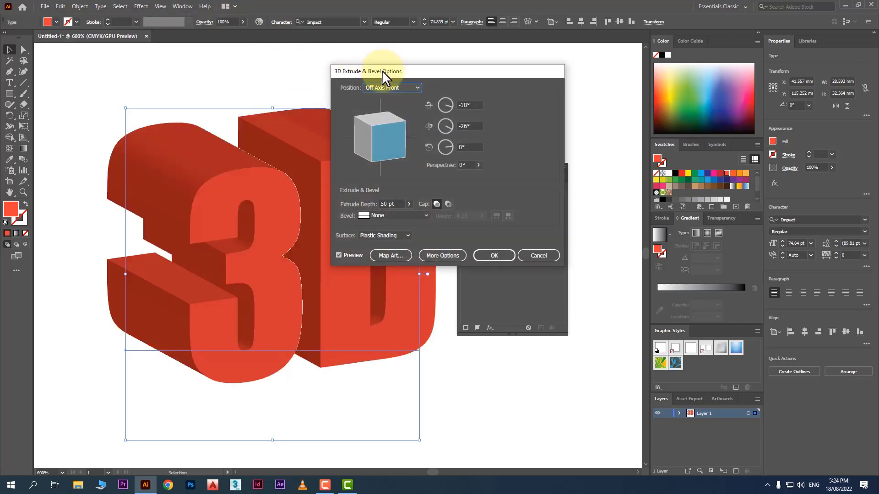
left_click_drag(382, 70, 531, 48)
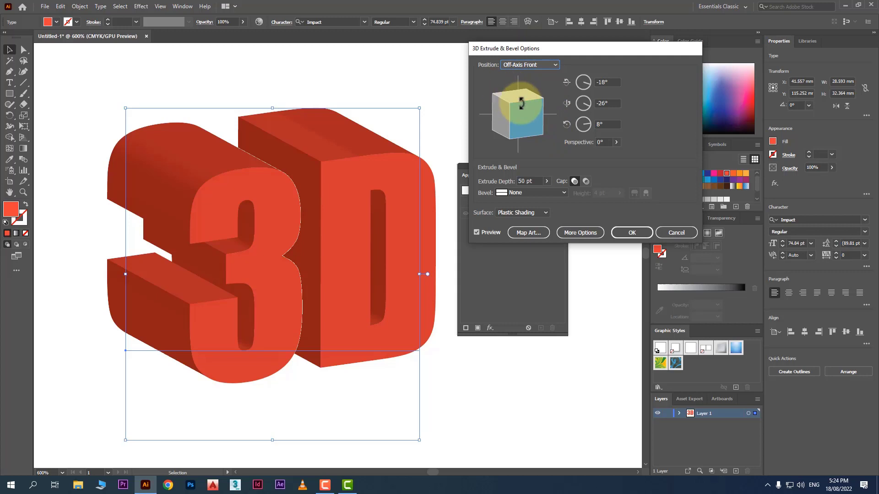
- Try the Off-Axis Back and Off-Axis Top positions on the extruded text, and return it to Off-Axis Front
left_click(538, 65)
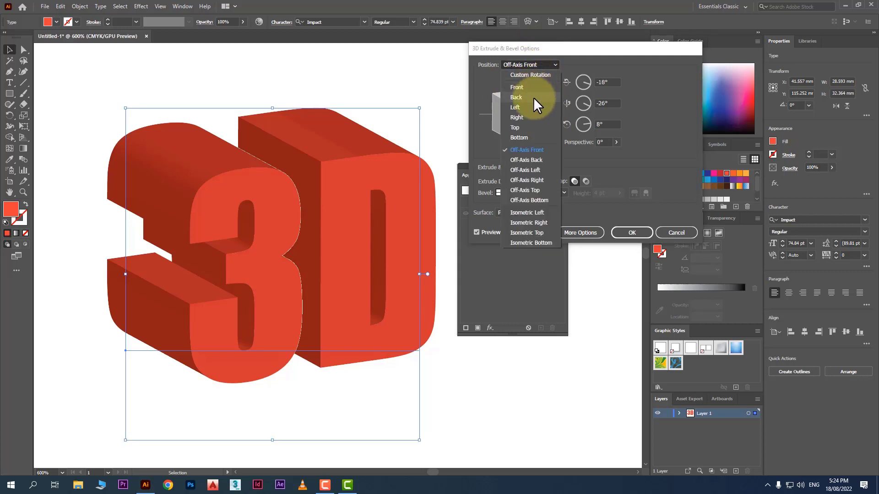
left_click(540, 160)
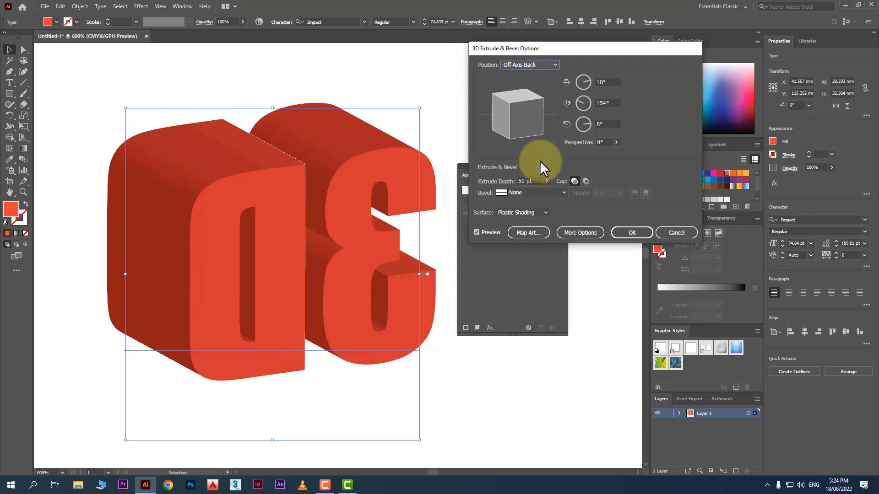
left_click(534, 66)
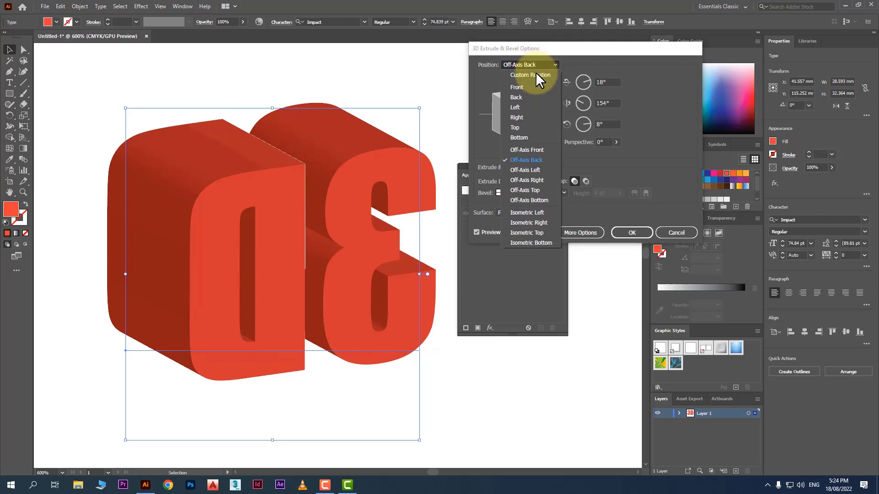
left_click(538, 190)
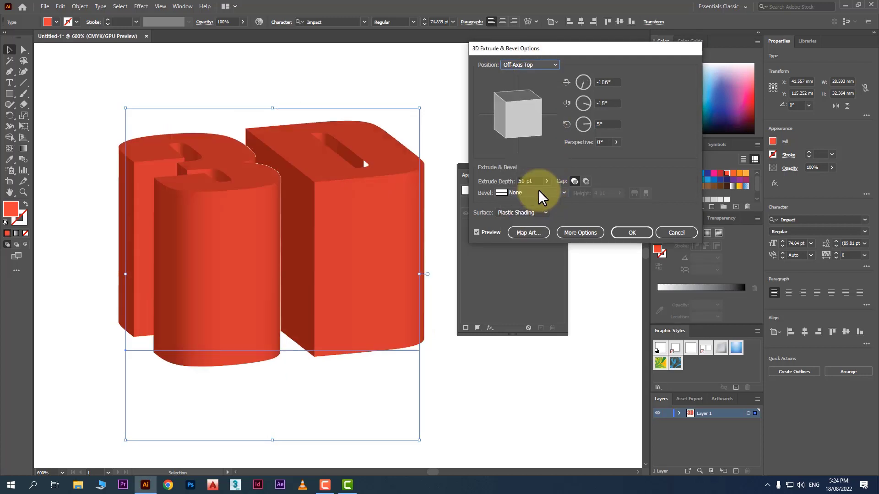
left_click(543, 69)
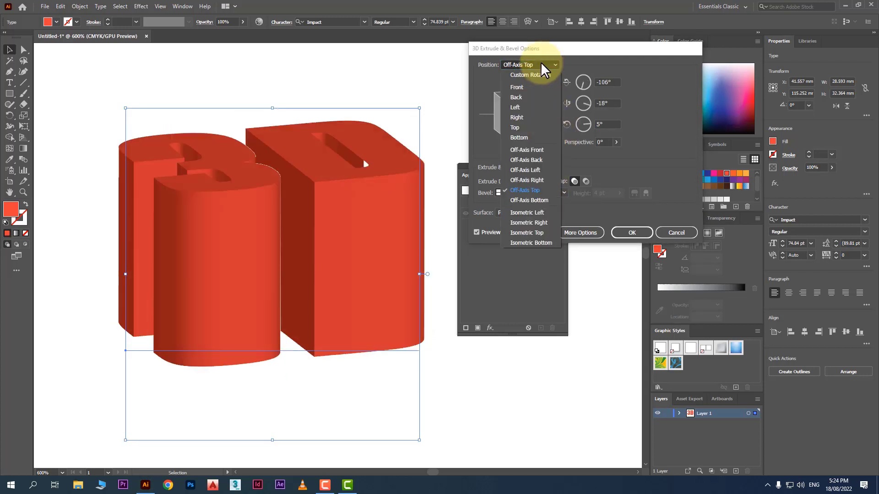
left_click(546, 150)
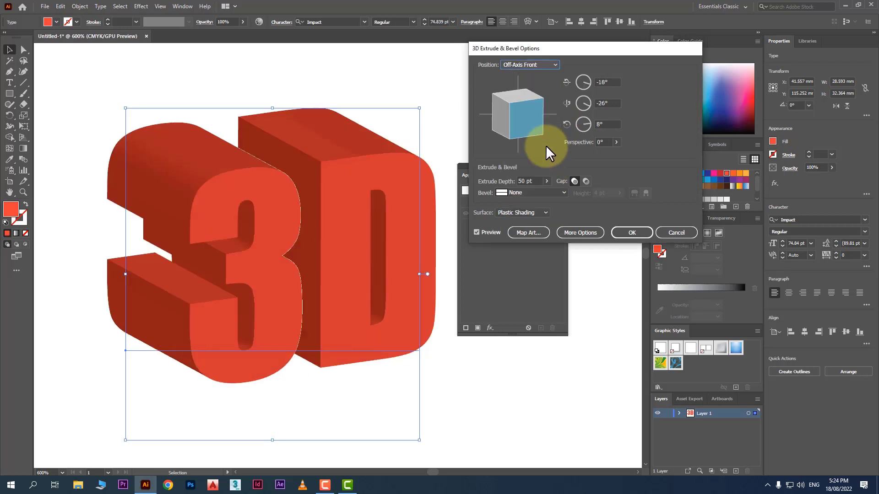
- Set the extrude depth to 10 pt, and try the hollow cap appearance before restoring the solid cap
left_click(546, 181)
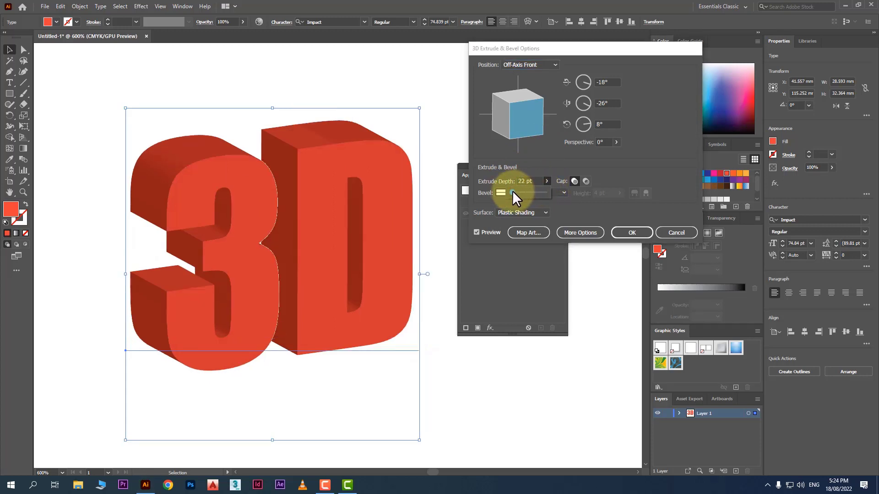
left_click_drag(538, 182, 514, 178)
type("10")
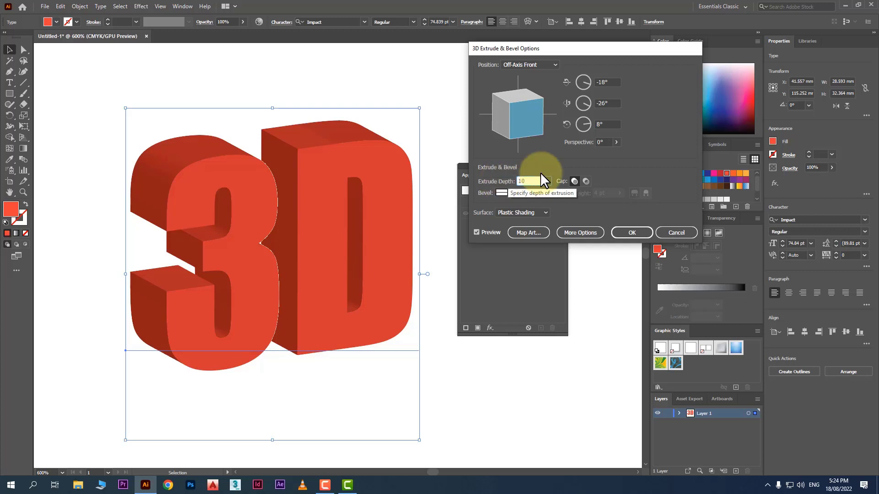
left_click(584, 180)
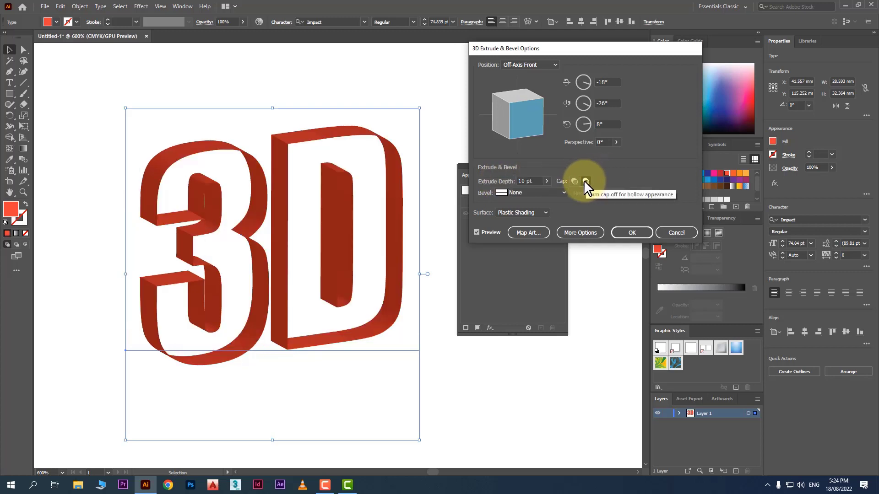
left_click(576, 181)
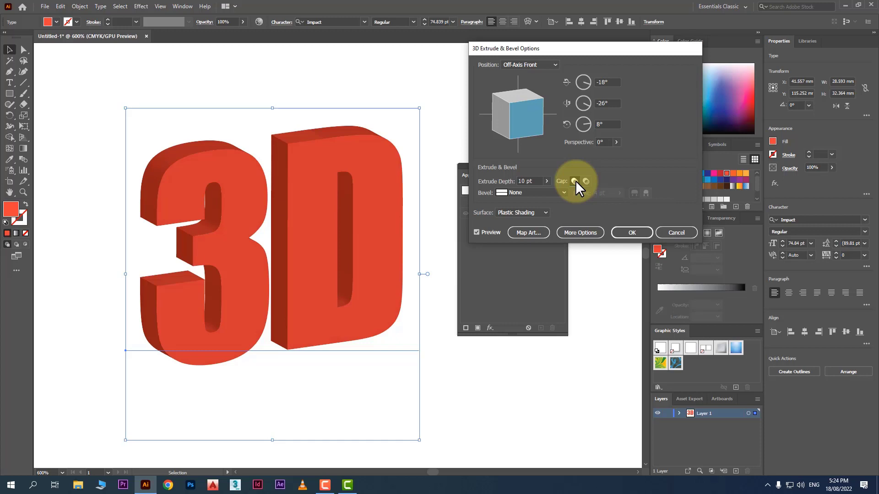
- Give the extruded text a Rounded bevel with a height of 1 pt
left_click(531, 191)
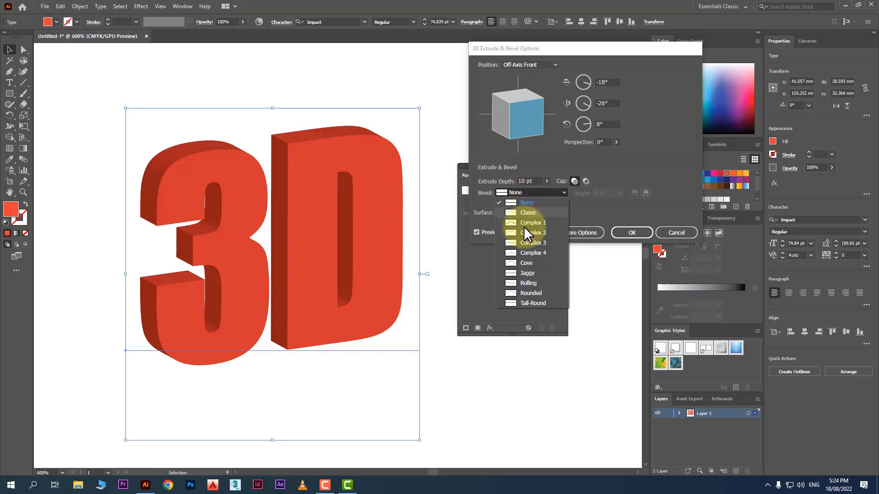
left_click(546, 293)
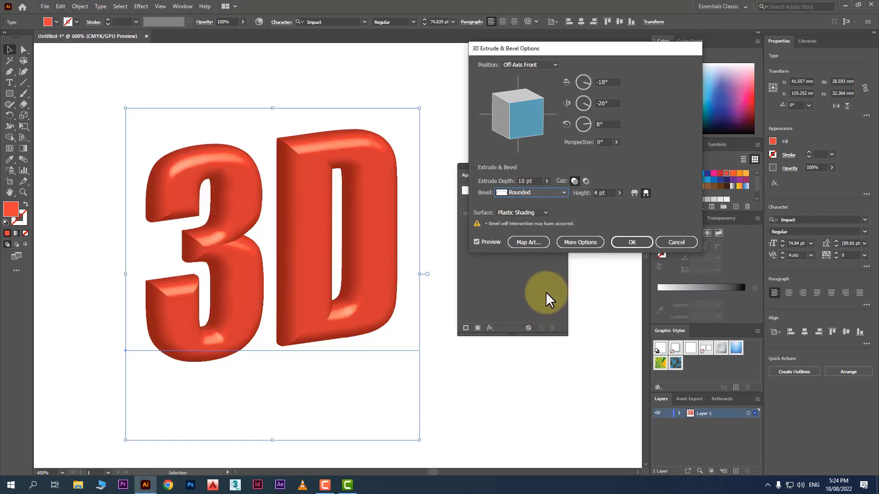
left_click(602, 190)
left_click_drag(602, 189, 586, 186)
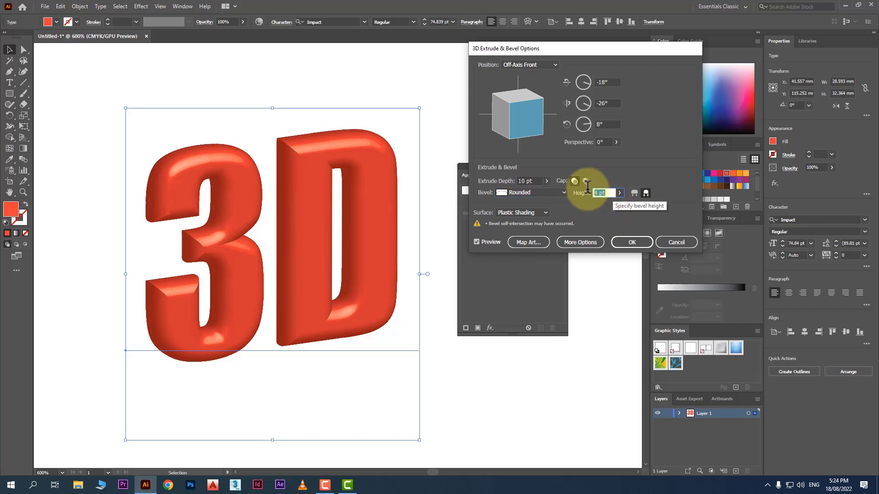
type("1")
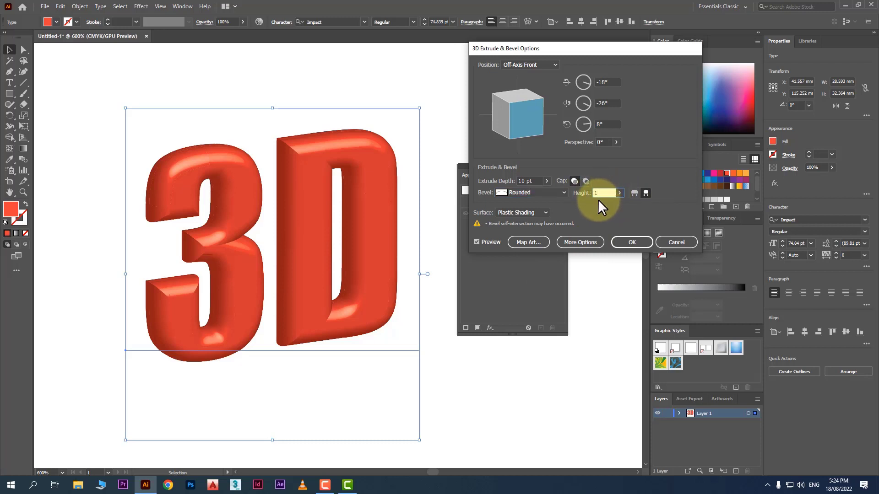
left_click(533, 192)
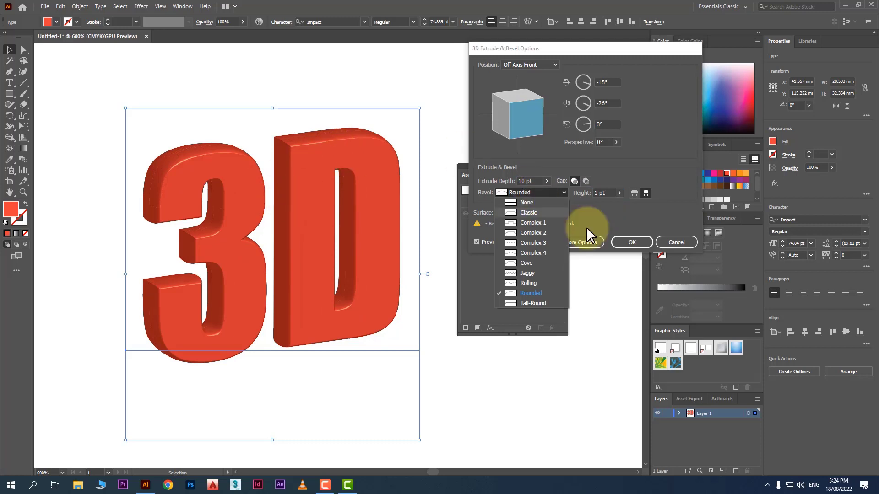
left_click(608, 224)
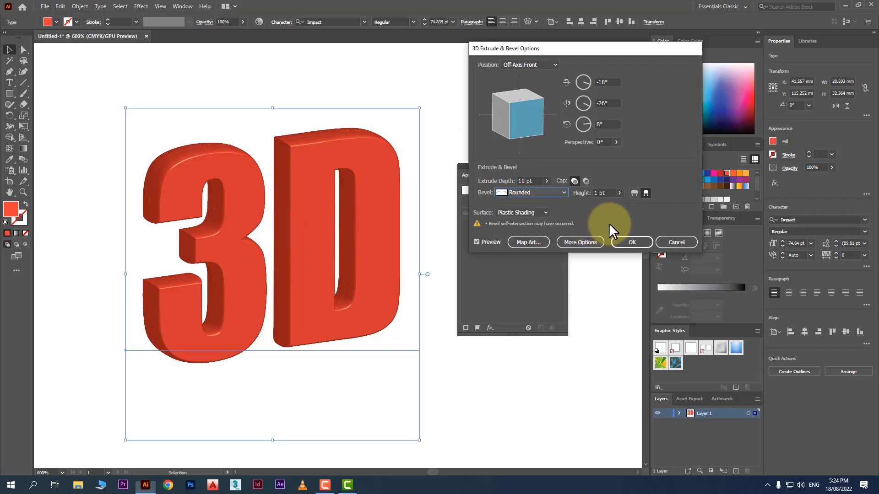
- Try Diffuse Shading as the text's surface, and return it to Plastic Shading
left_click(540, 212)
left_click(527, 245)
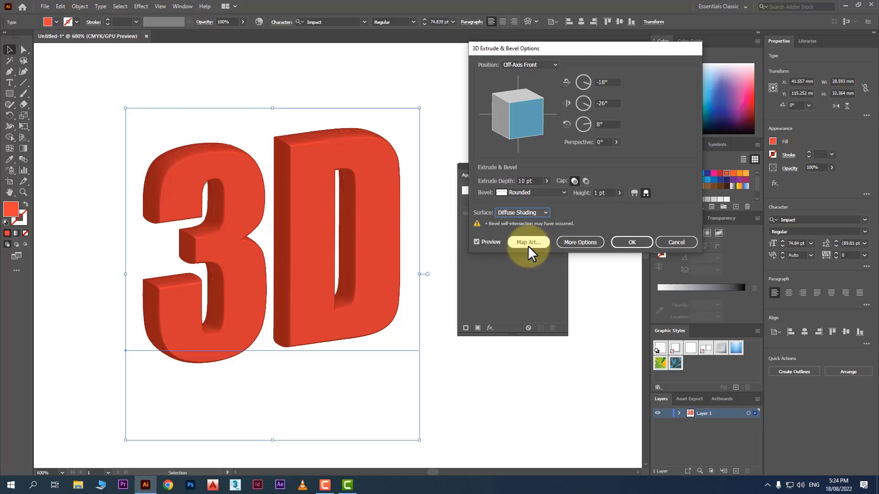
left_click(535, 213)
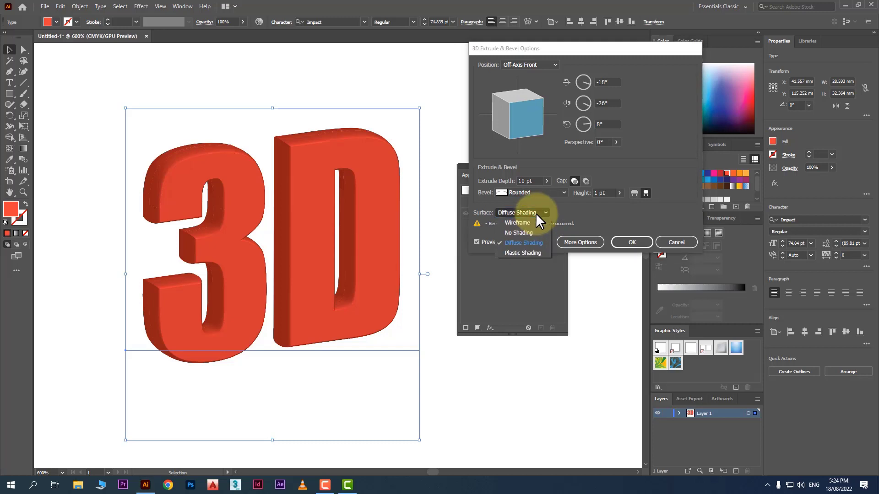
left_click(528, 252)
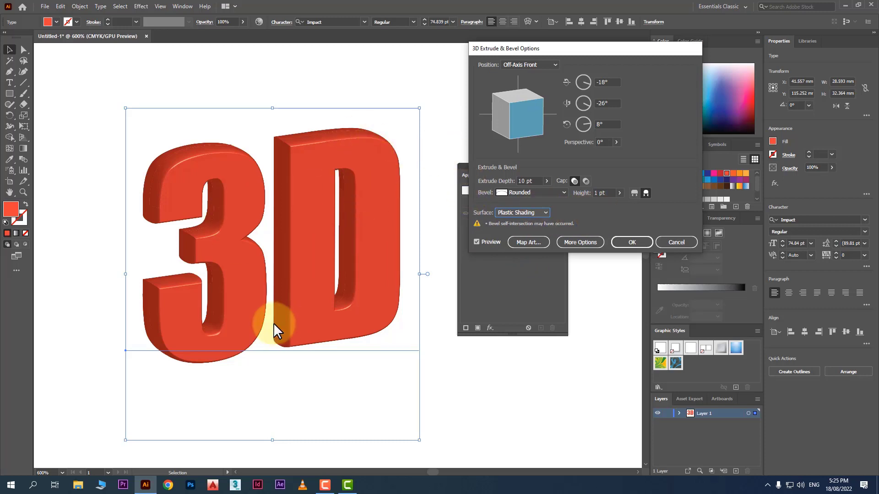
- Show the additional surface lighting options and reposition the light on the right side of the shading sphere
left_click(581, 242)
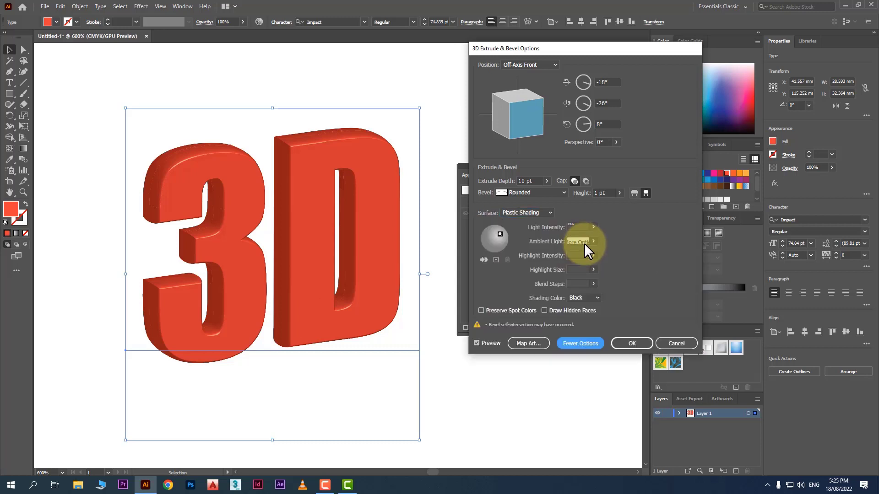
left_click_drag(593, 49, 565, 48)
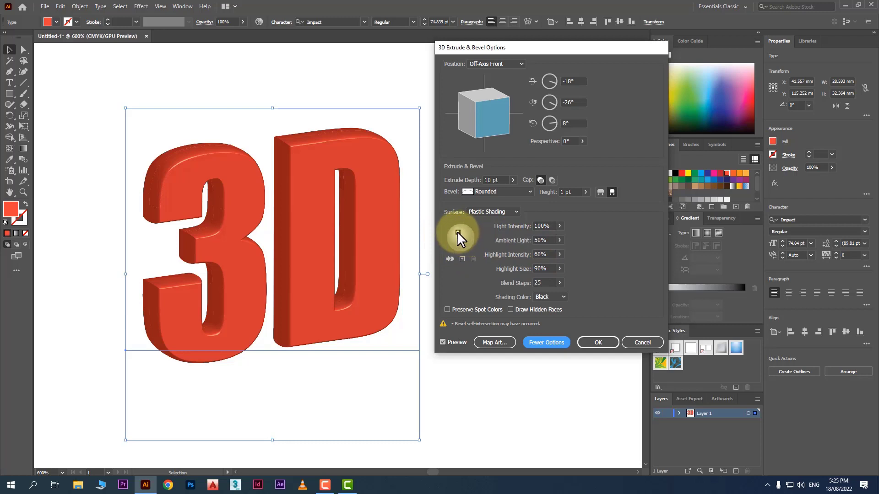
mouse_move(465, 241)
left_mouse_down()
mouse_move(455, 240)
mouse_move(457, 228)
mouse_move(468, 235)
left_mouse_up()
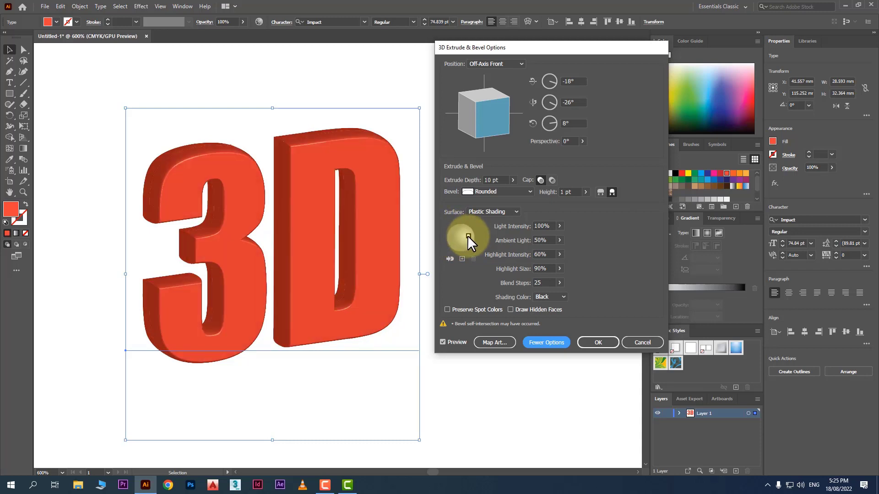
- Try a second light at the lower left of the shading sphere with 46% light intensity, and delete it
left_click(459, 258)
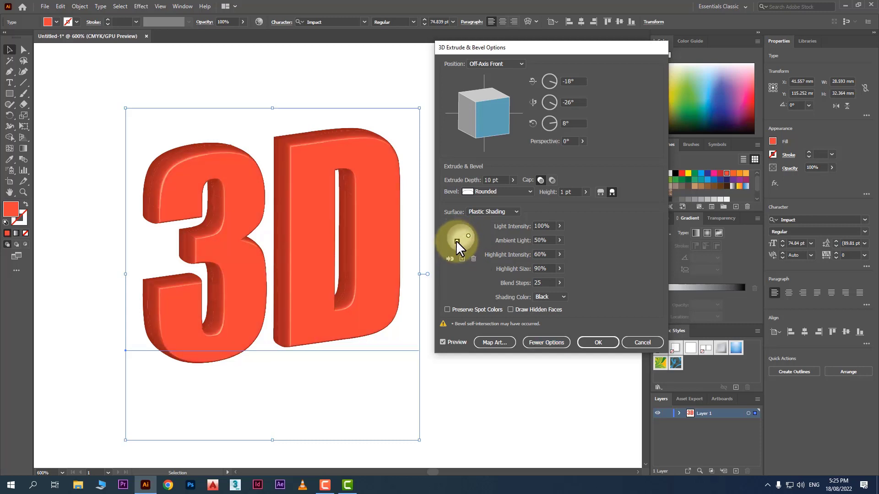
left_click_drag(456, 240, 455, 244)
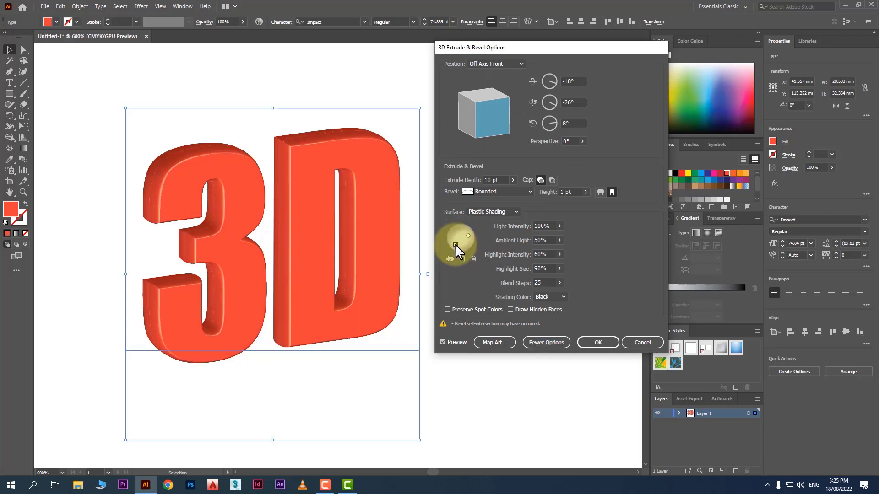
left_click(559, 226)
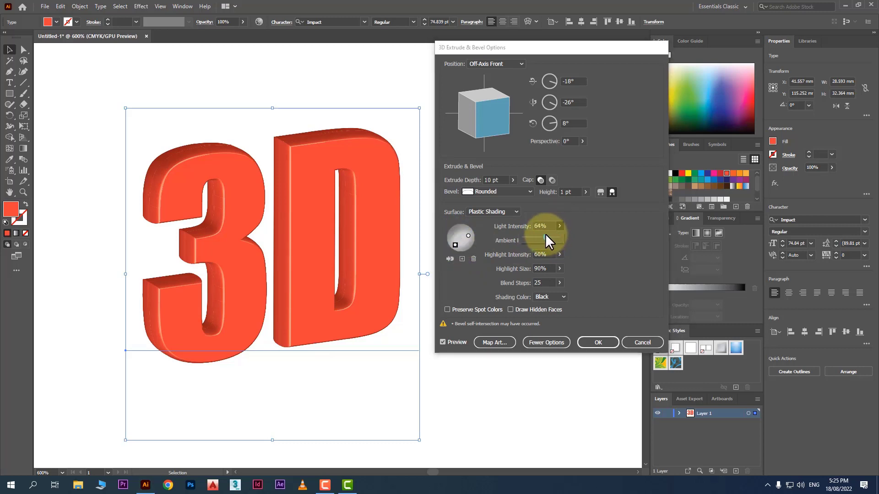
left_click_drag(535, 235, 539, 234)
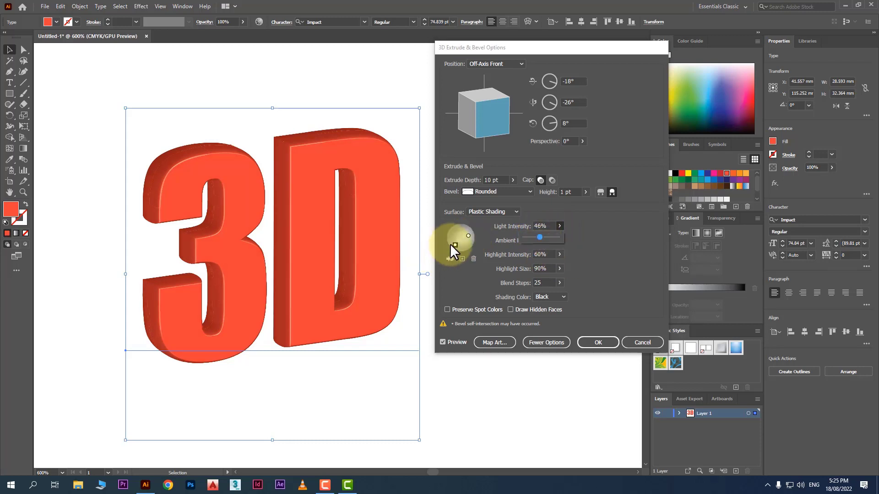
left_click(589, 262)
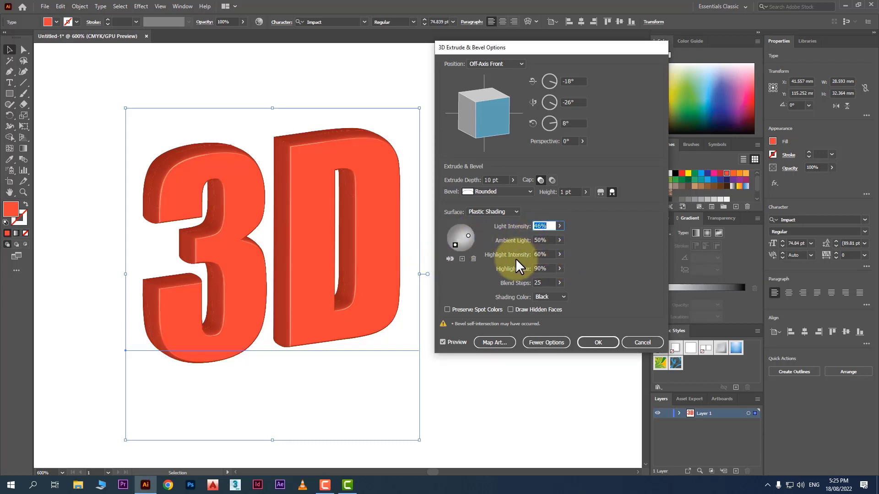
left_click(472, 257)
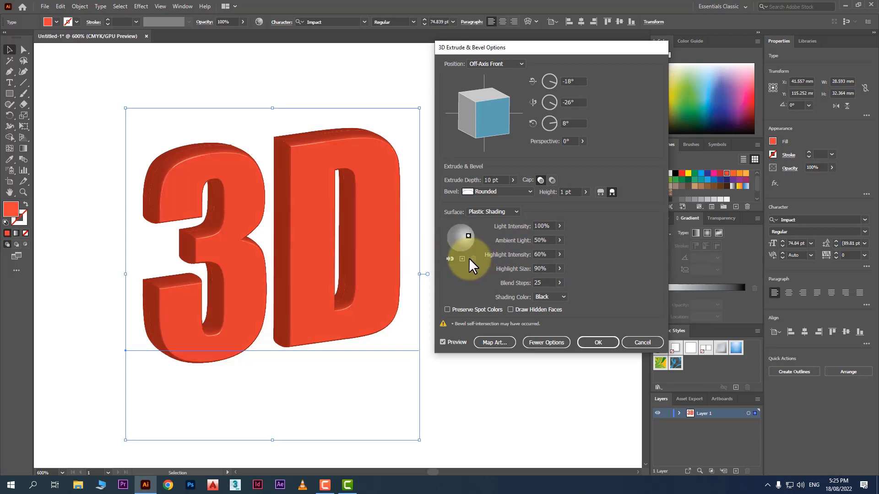
- Add a second light at the lower left of the shading sphere and set the highlight intensity to 36%
left_click(461, 258)
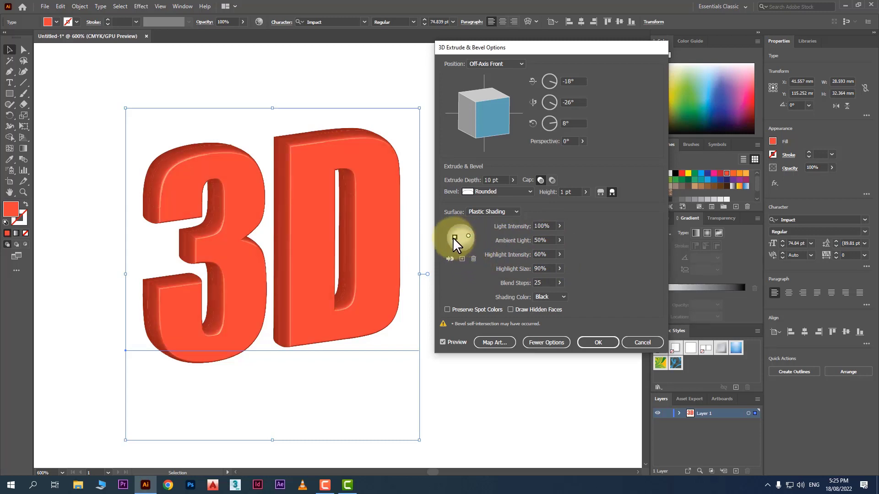
left_click_drag(454, 238, 449, 243)
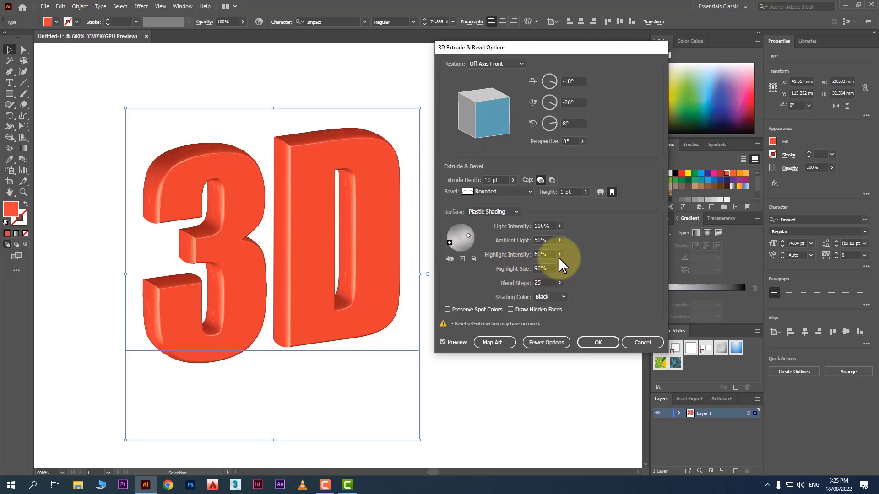
left_click(559, 268)
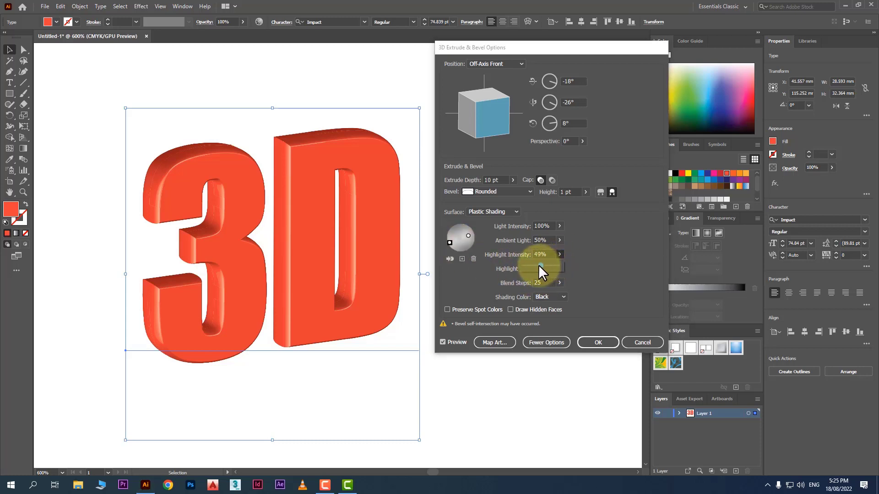
left_click(600, 262)
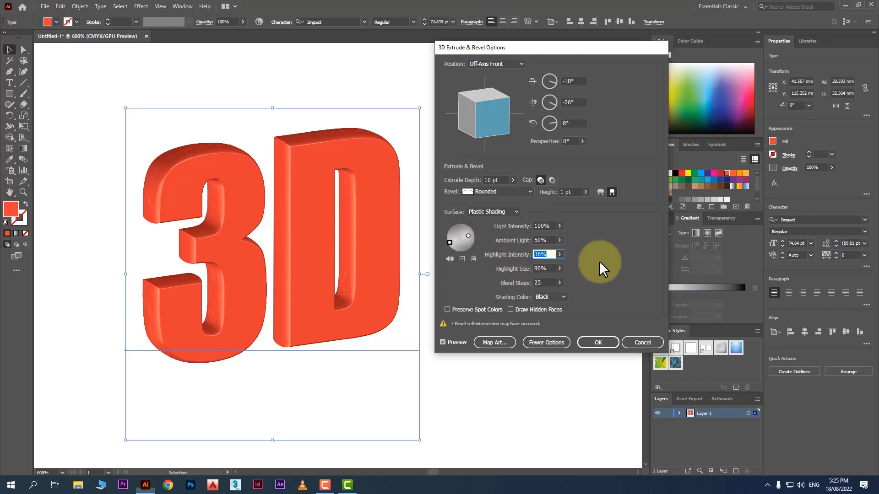
- Set the highlight size to 62% and the blend steps to 46, and apply the 3D effect to the text
left_click(558, 268)
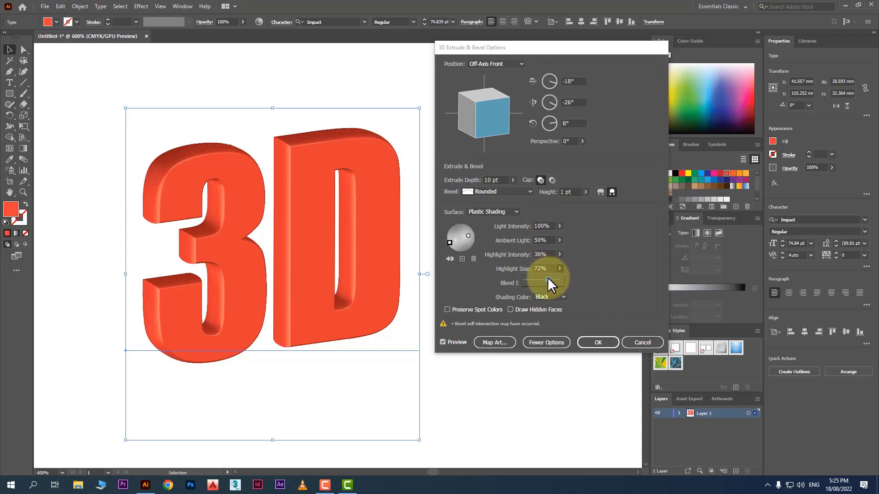
left_click(615, 260)
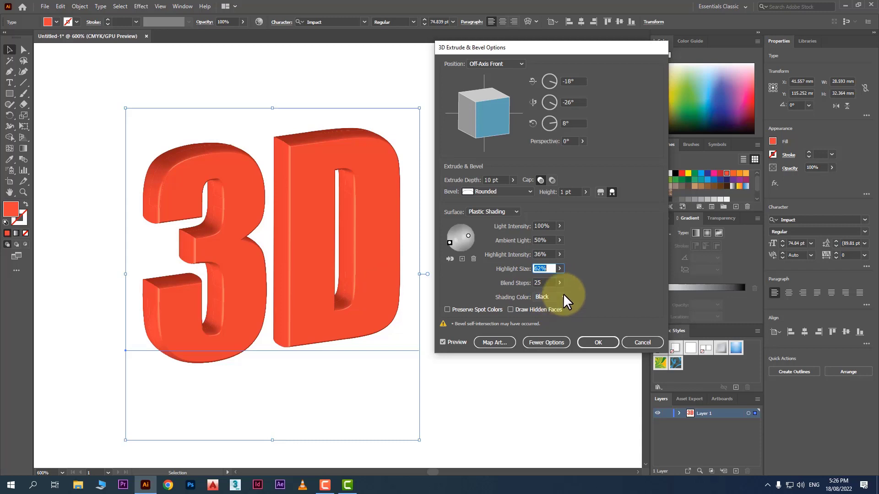
left_click(559, 283)
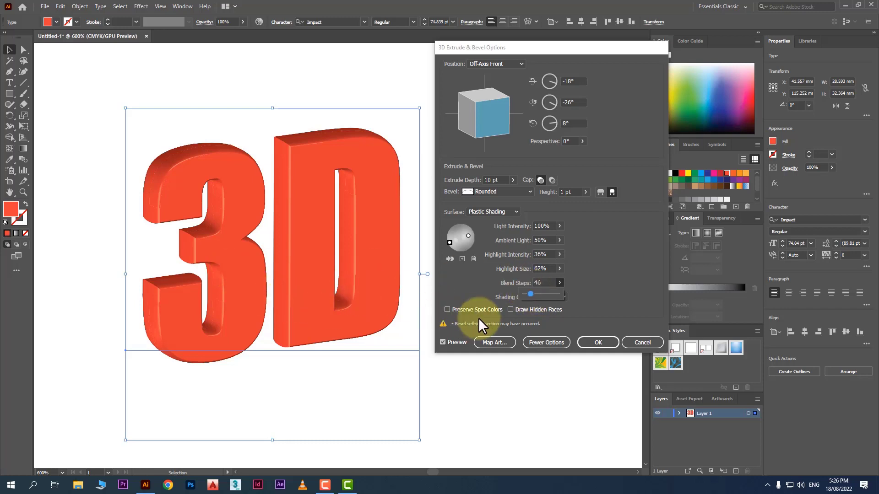
left_click(592, 278)
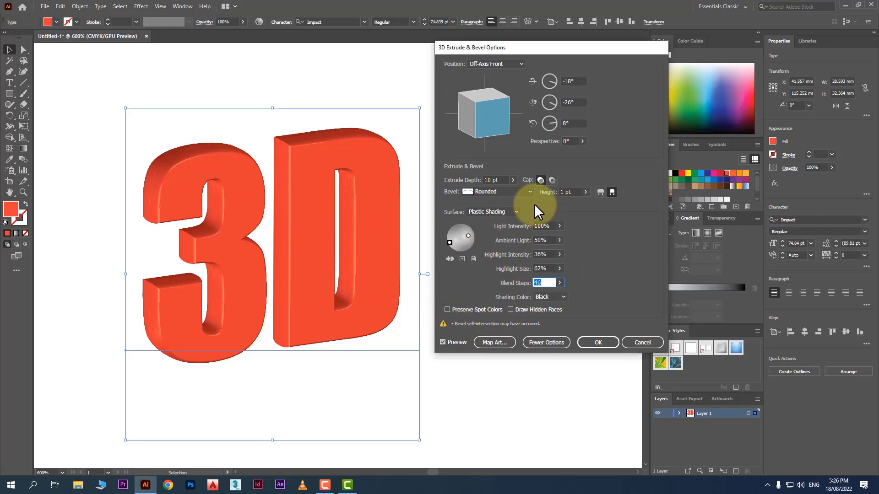
left_click(597, 343)
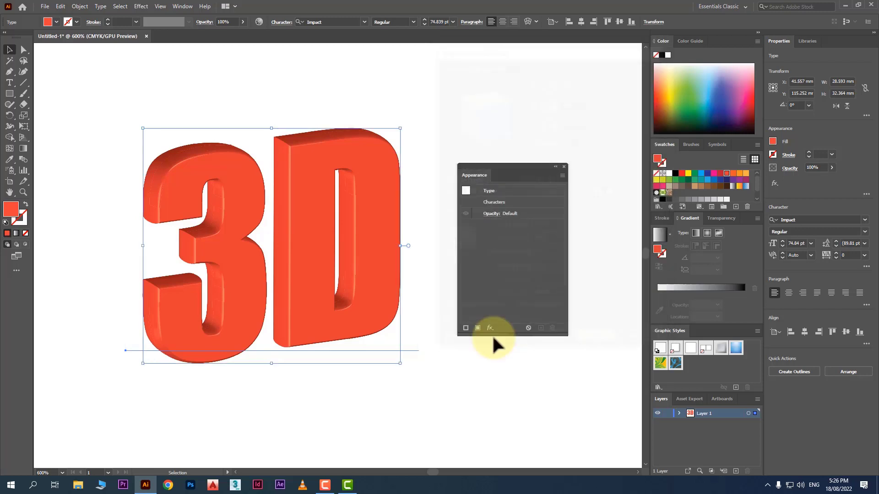
left_click(457, 404)
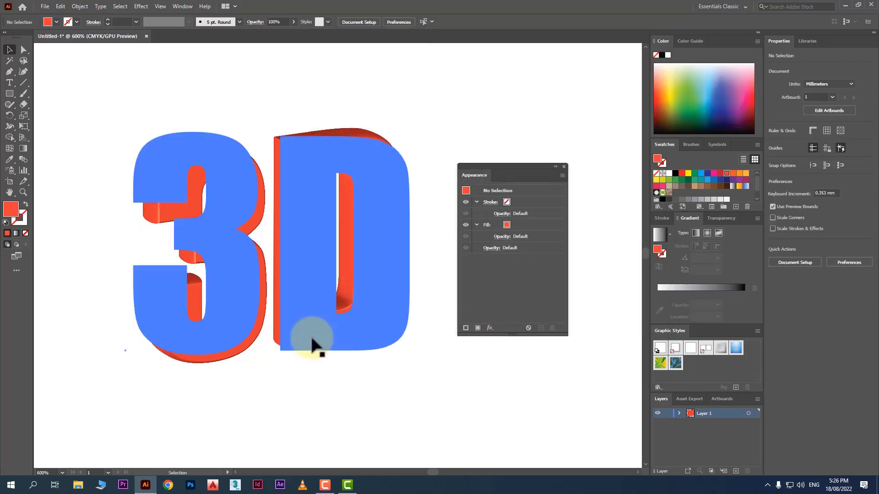
- Draw a yellow rectangle about 34 by 37 mm over the 3D text and send it to the back as a background
left_click(10, 94)
left_click_drag(85, 52, 432, 434)
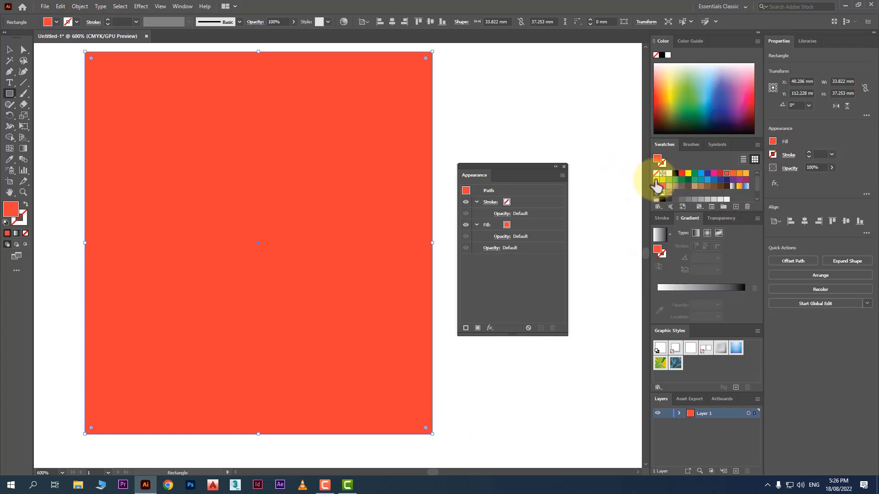
left_click(656, 180)
right_click(352, 179)
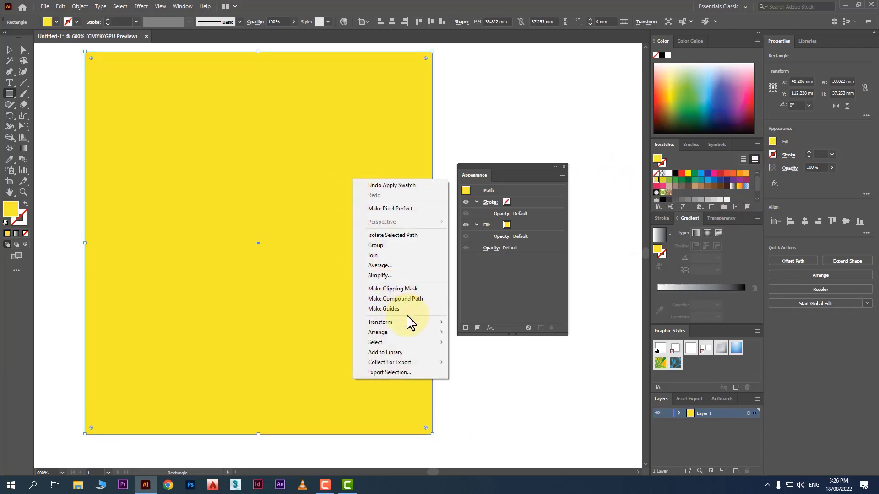
mouse_move(420, 333)
left_click(486, 362)
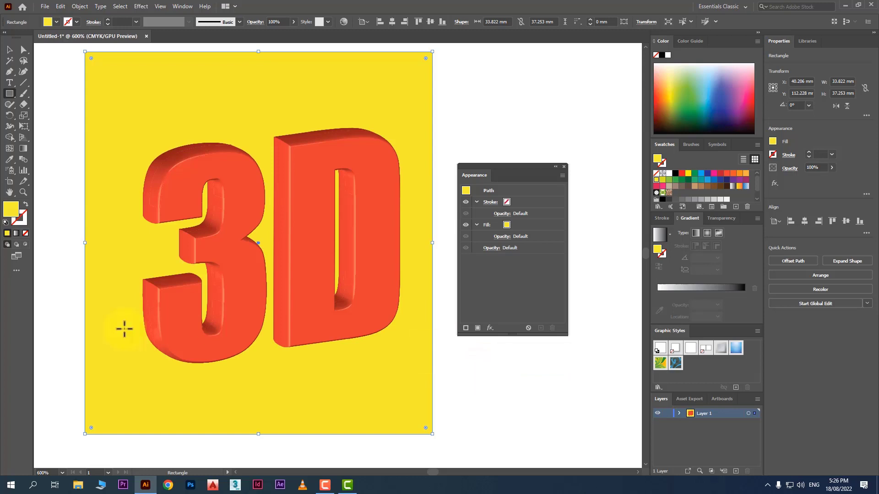
- Scale the extruded "3D" text down to about 10 mm wide in the upper left area of the yellow rectangle
left_click(9, 49)
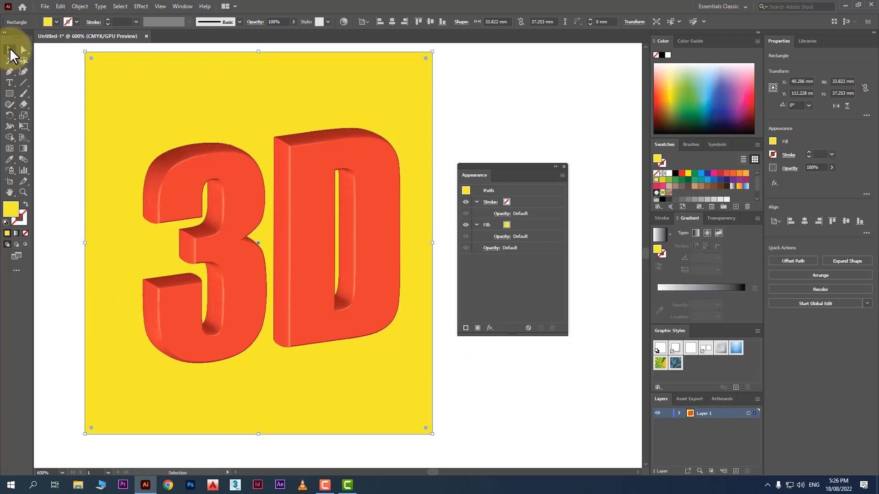
left_click(309, 215)
left_click_drag(398, 365, 247, 227)
- Replace the extruded text's content with "this is 3d"
double_click(177, 193)
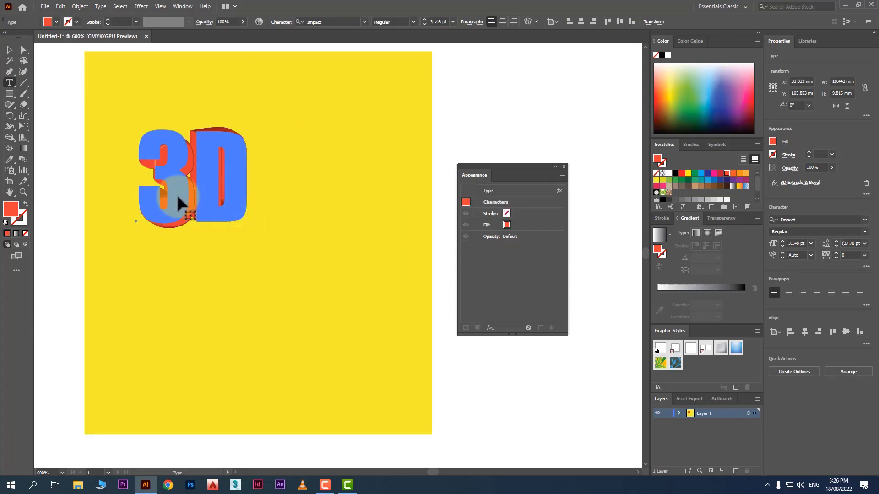
key("ctrl+a")
type("this is ")
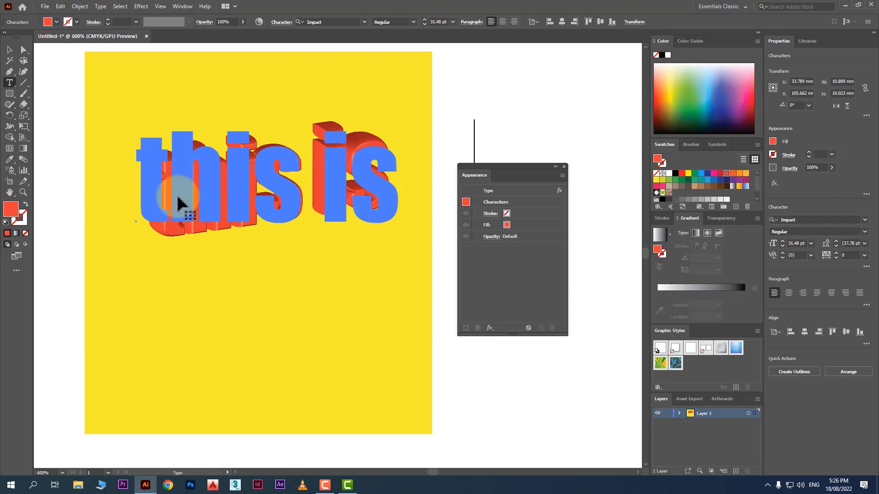
type("3d")
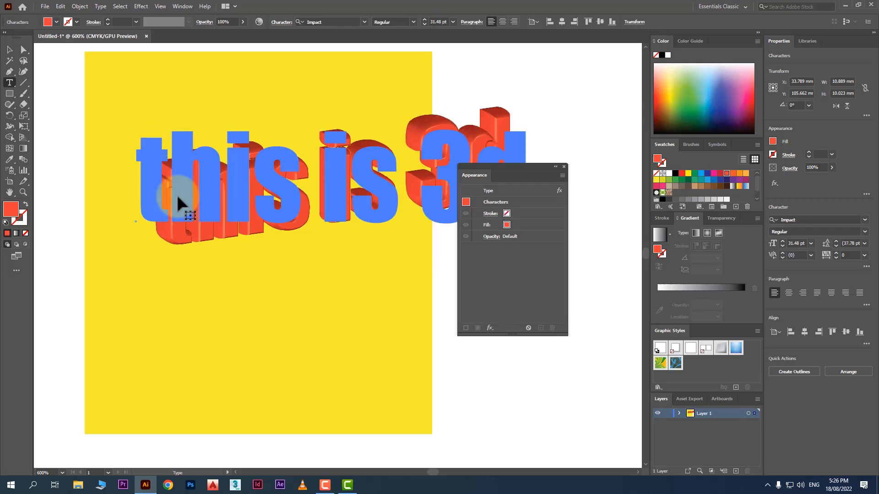
- Shorten the text to "this" and put "3d" on a second line below it
key("BackSpace")
key("BackSpace")
key("BackSpace")
key("BackSpace")
key("BackSpace")
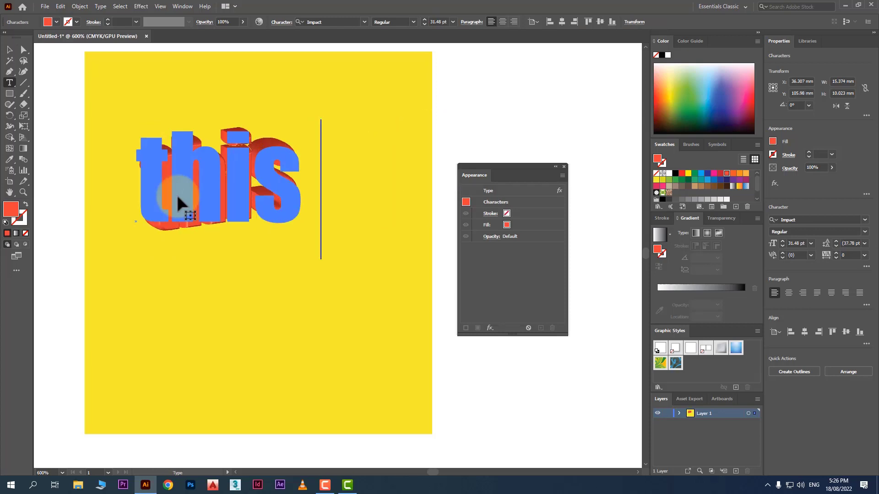
key("Return")
type("3d")
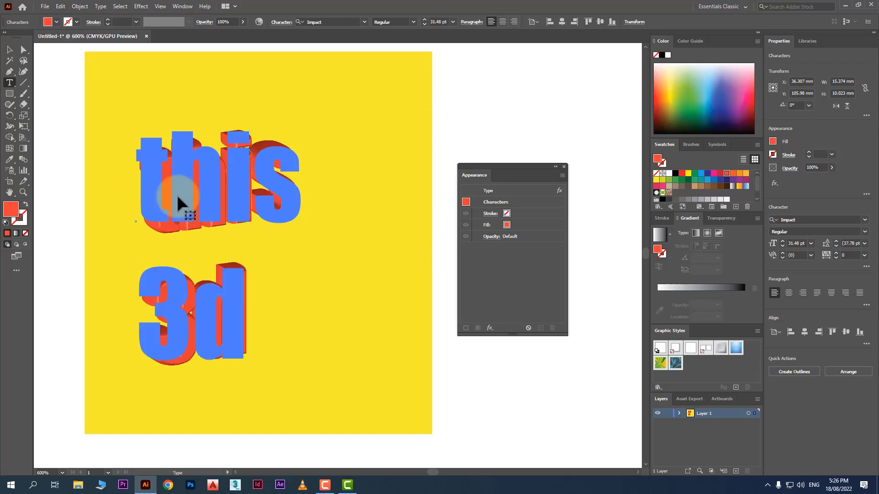
left_click(10, 49)
left_click(526, 421)
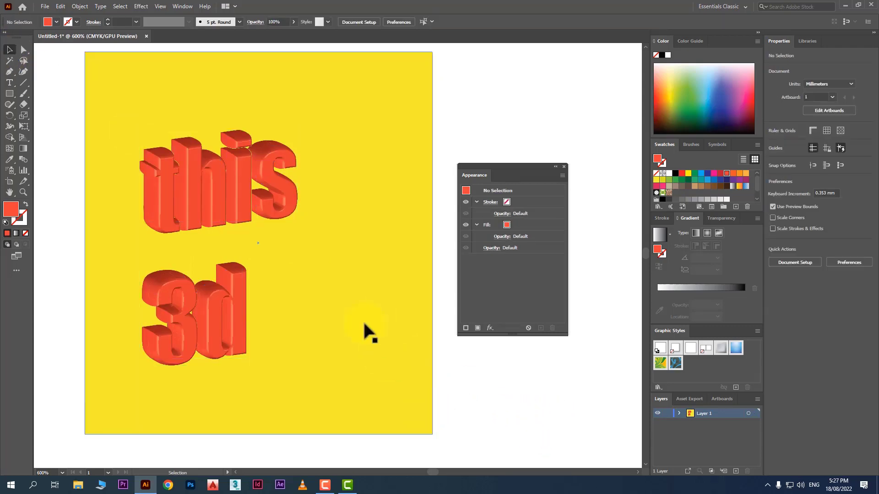
- Change the font of the two-line extruded text to Arial Regular
left_click(214, 189)
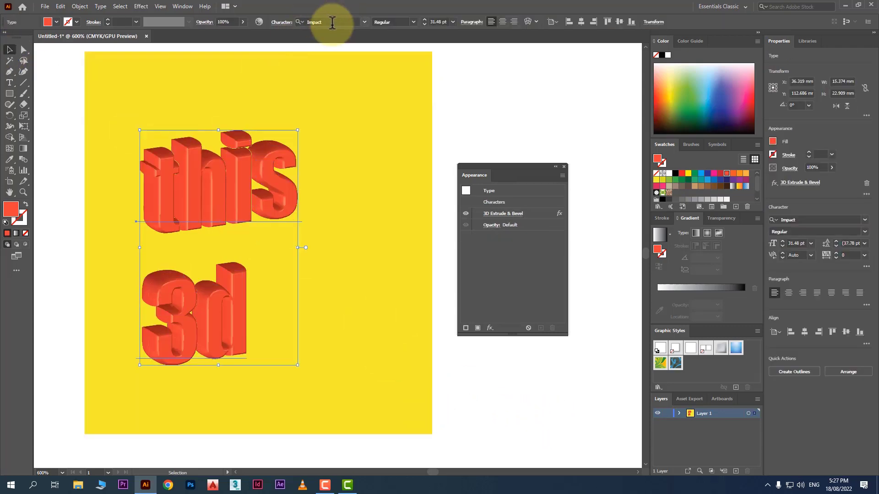
left_click(329, 21)
type("ari")
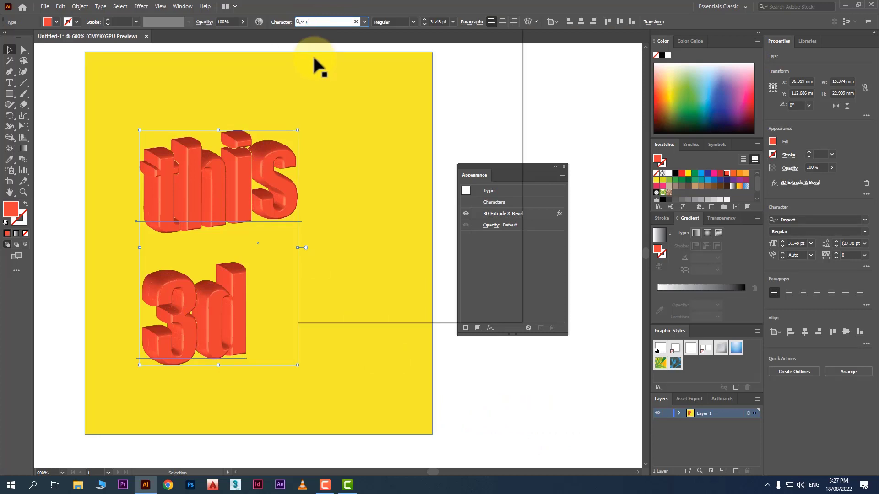
type("al")
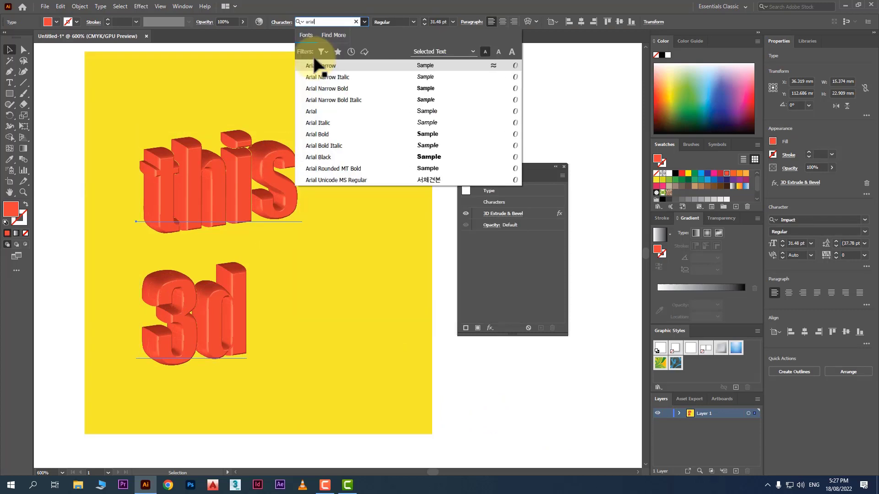
left_click(330, 111)
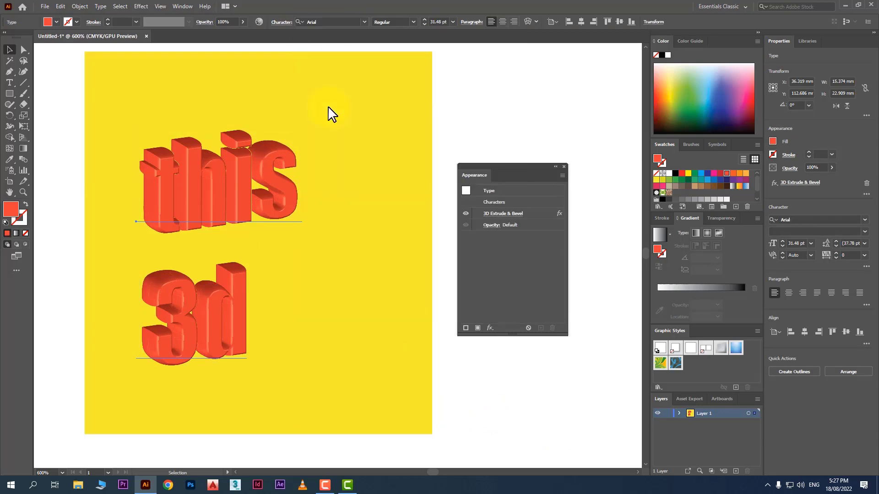
left_click(476, 376)
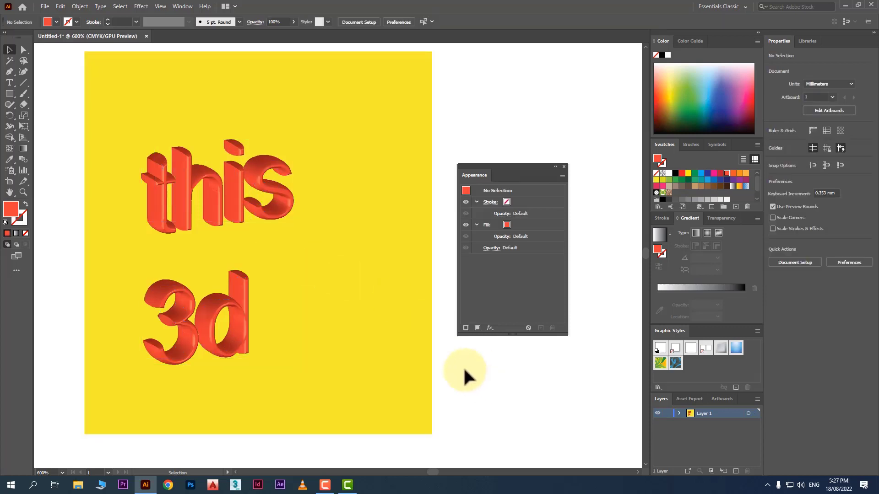
- Reduce the leading of both text lines to 23.78 pt
left_click(199, 190)
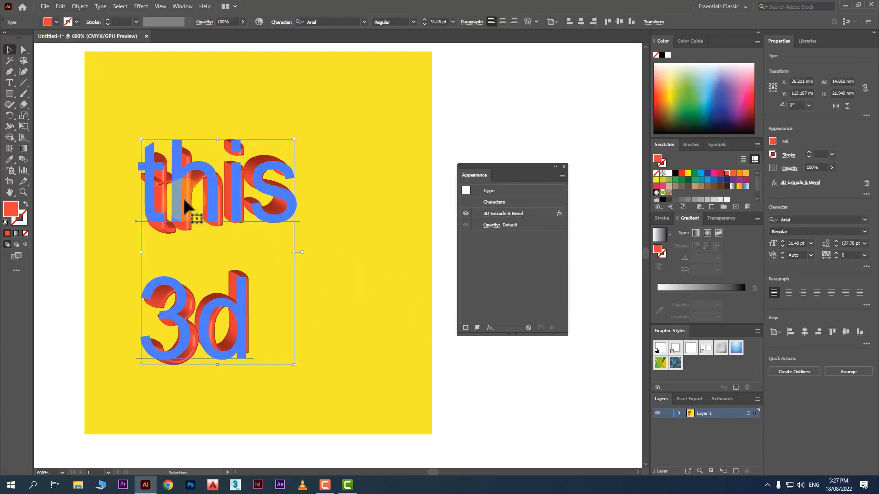
double_click(182, 196)
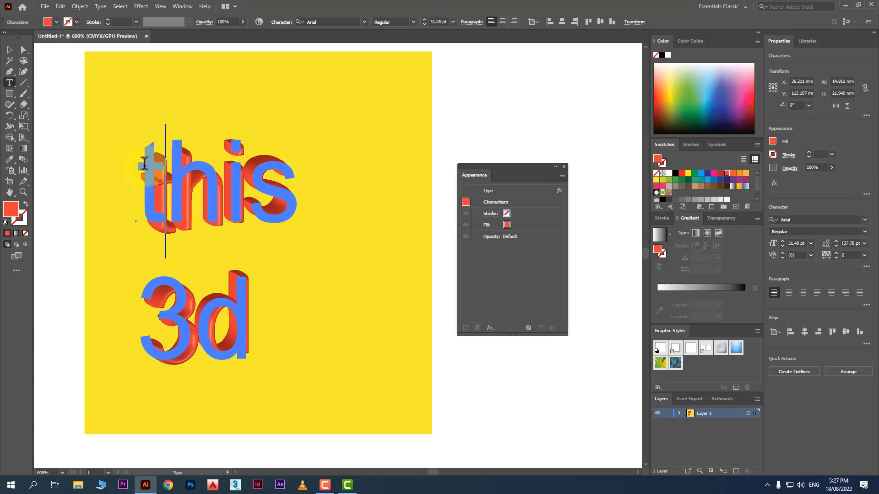
left_click_drag(144, 163, 296, 314)
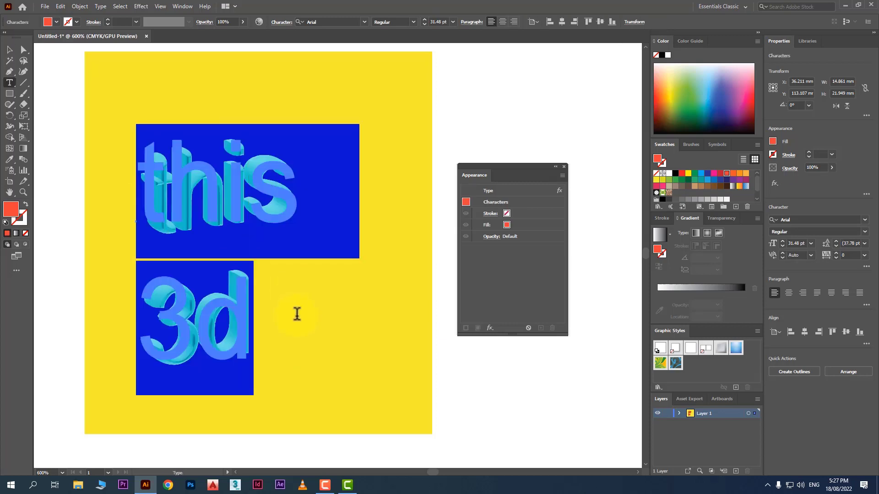
key("alt")
key("alt+Up")
key("alt+Up")
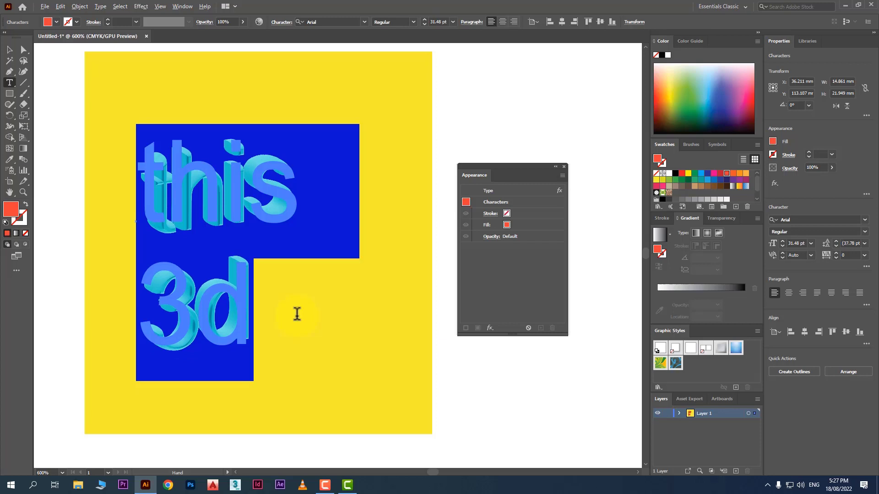
key("alt+Up")
key("alt+Up")
key("alt+Up")
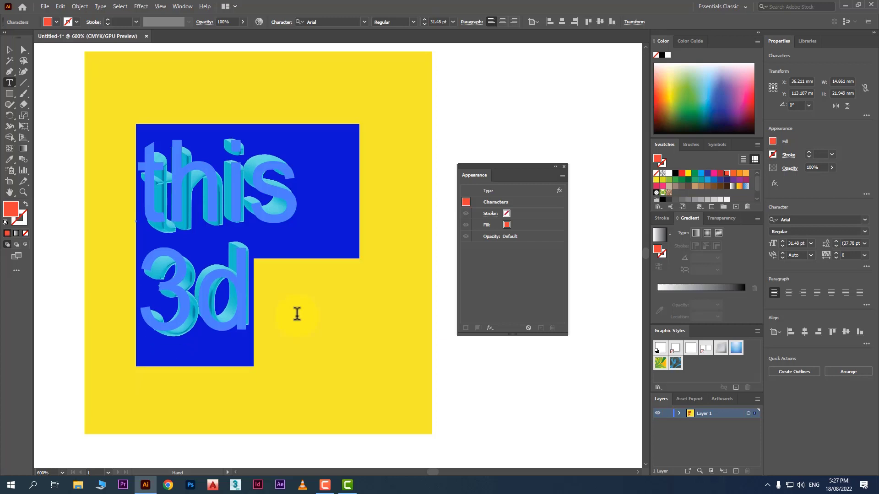
key("alt+Up")
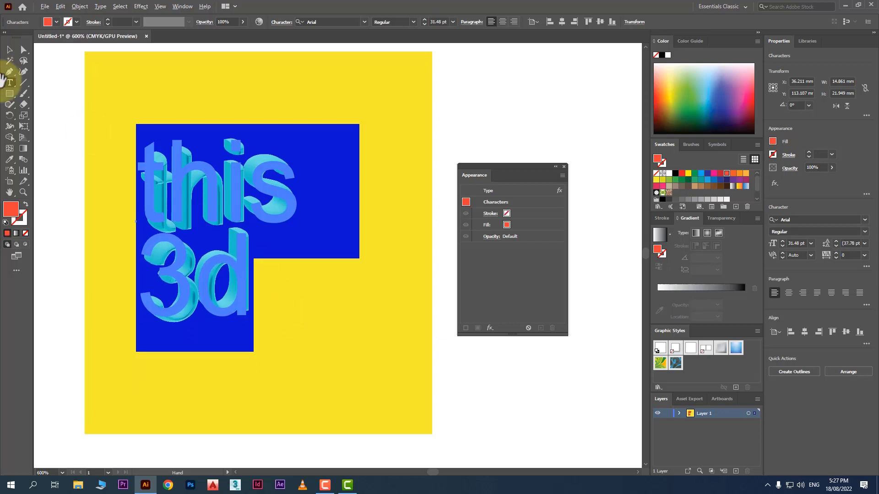
key("alt+Up")
left_click(10, 51)
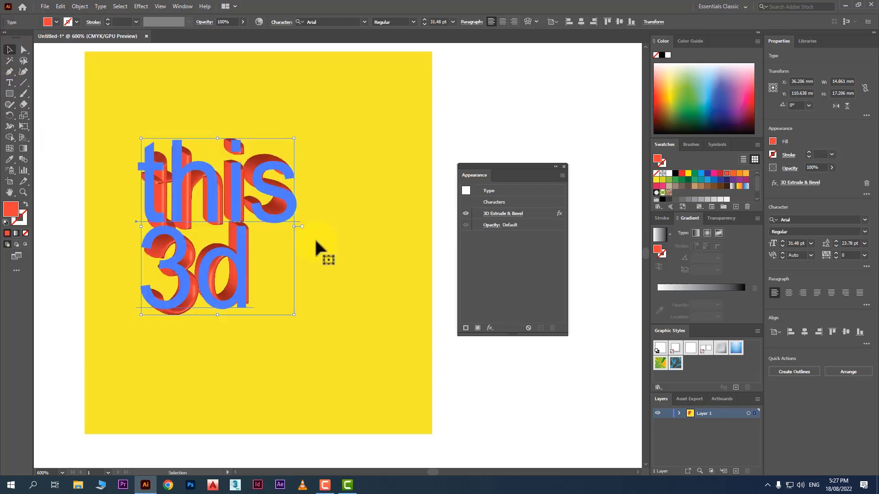
- Enlarge the two-line text and reposition it around the middle of the yellow rectangle
left_click_drag(295, 138, 363, 98)
left_click_drag(345, 164, 365, 227)
left_click(513, 415)
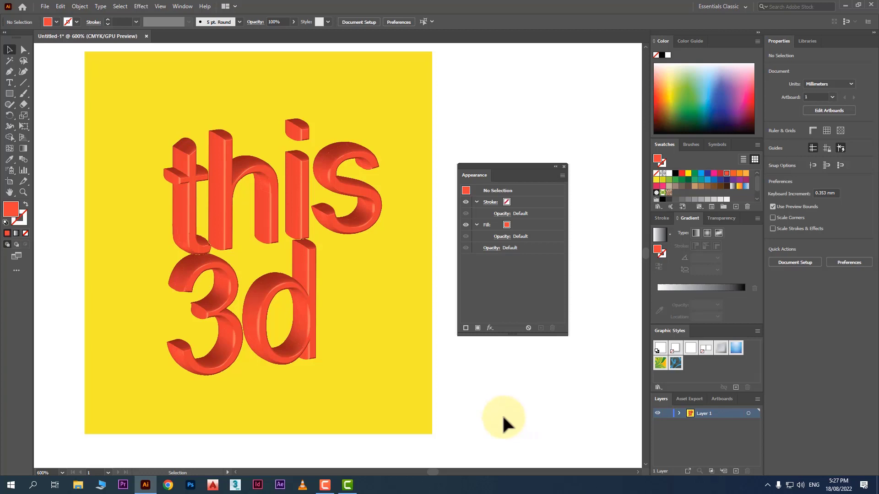
- Move the text and the yellow rectangle together about 12 mm to the left
left_click_drag(501, 413, 245, 268)
left_click_drag(369, 297, 243, 290)
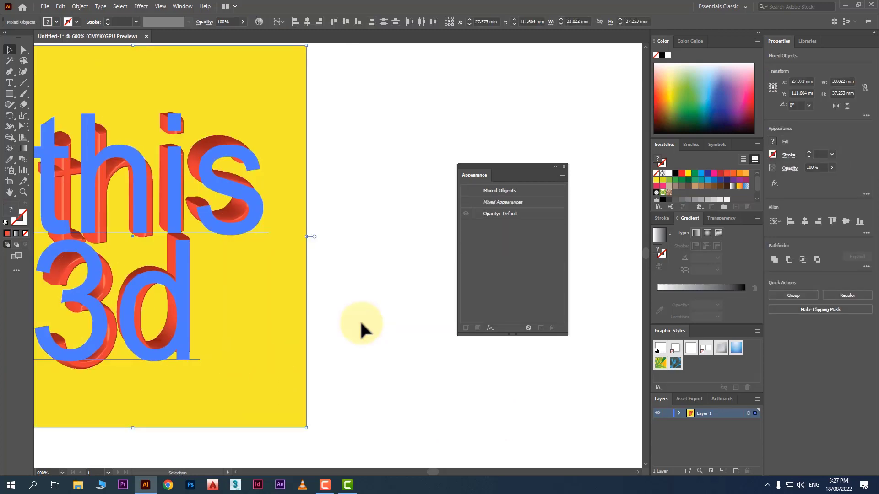
left_click(360, 319)
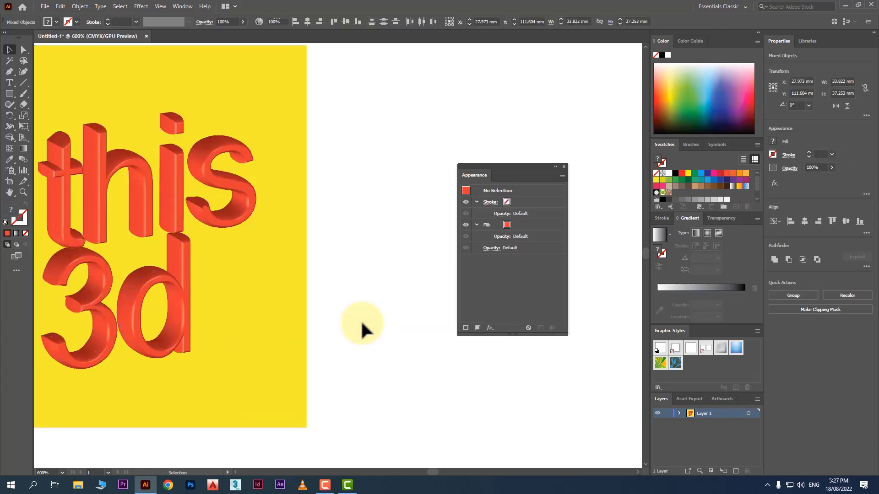
- Draw an open curved path with four anchor points, descending alongside the yellow rectangle's edge, using the Pen tool
left_click_drag(522, 165, 589, 102)
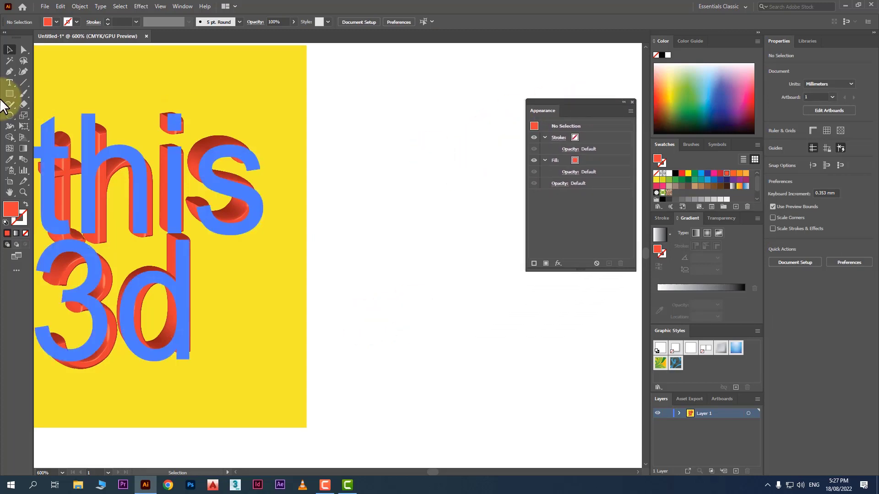
left_click(10, 72)
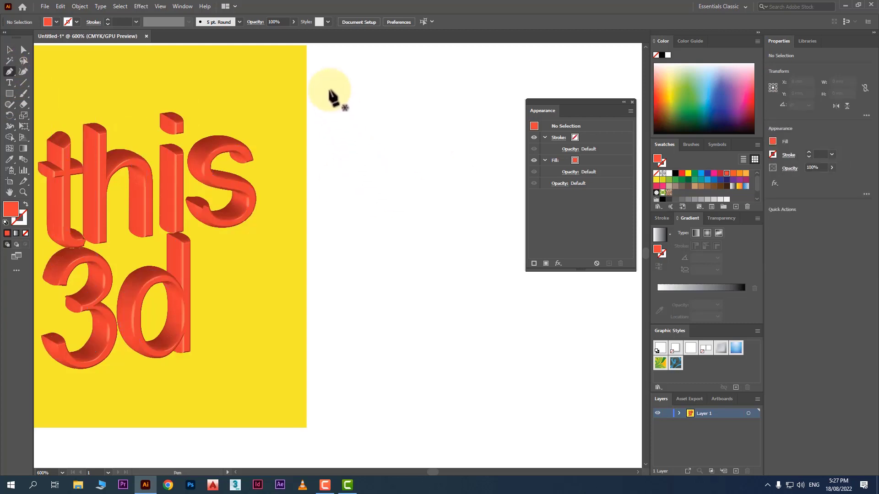
left_click(330, 90)
left_click_drag(341, 269, 353, 300)
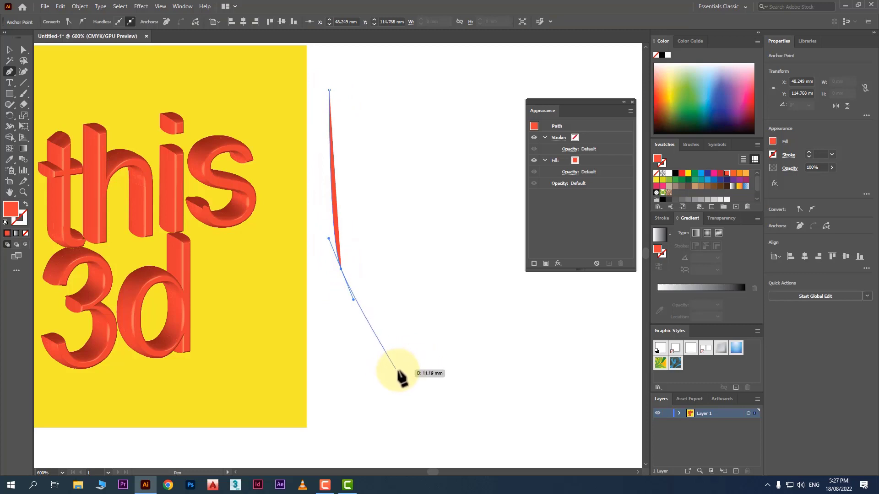
left_click_drag(397, 369, 410, 378)
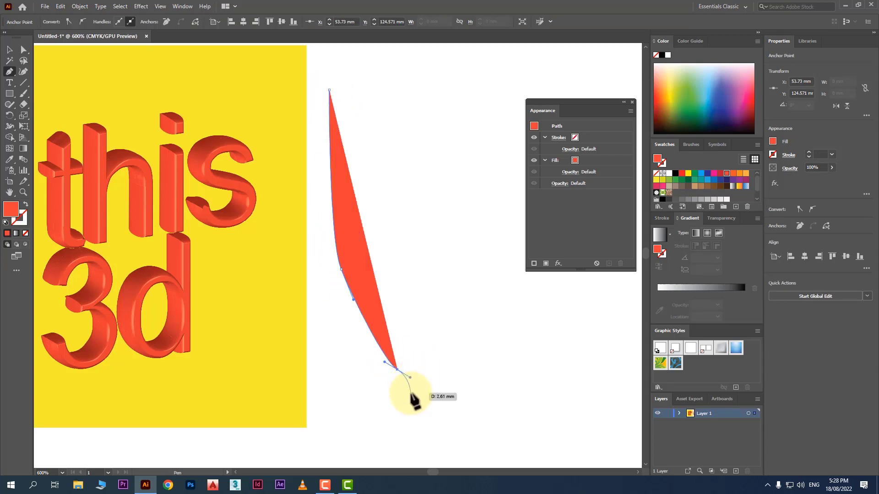
left_click(415, 380)
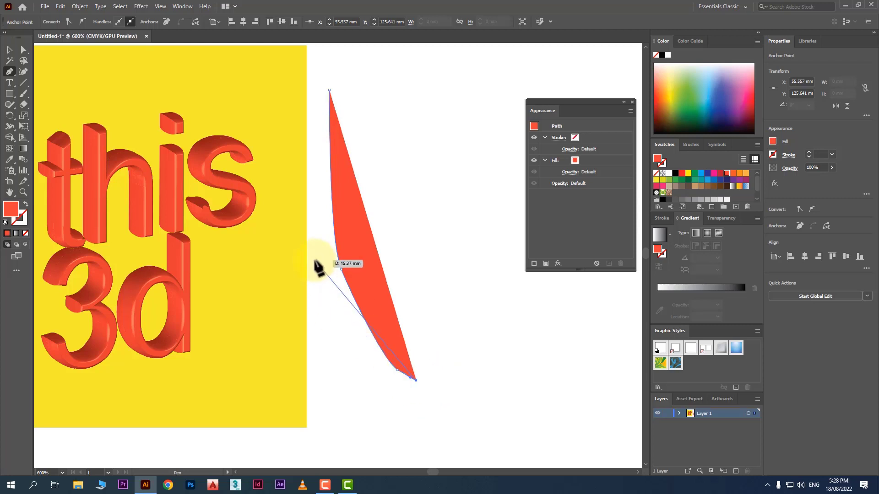
- Swap the curve's fill and stroke to give it a red outline with no fill, and deselect it
left_click(25, 204)
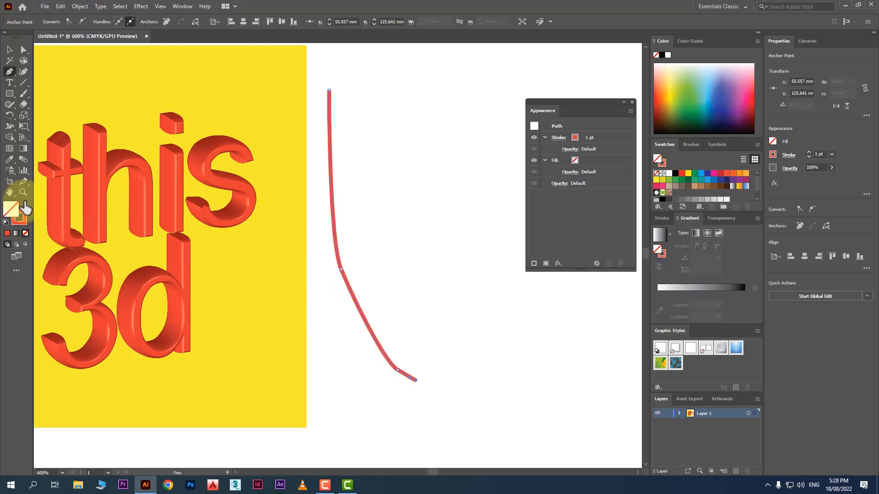
left_click(9, 50)
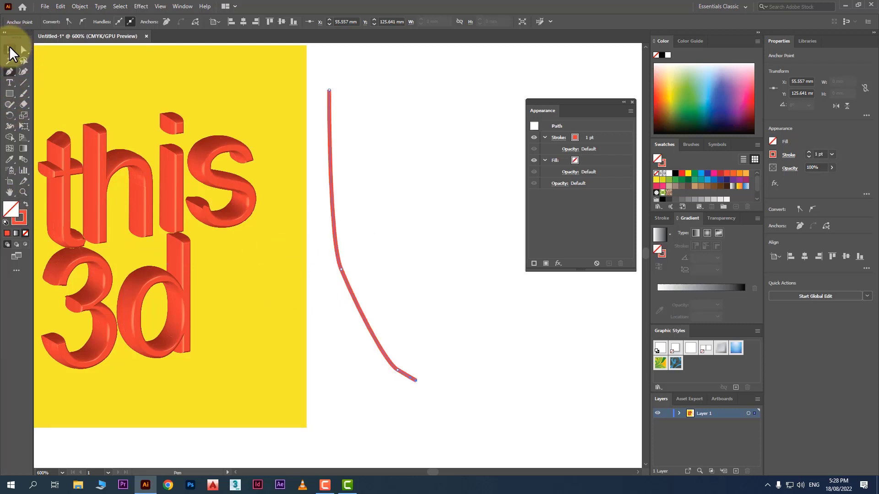
left_click(493, 258)
- Flip the curved path horizontally and move it about 4.6 mm to the right
left_click_drag(369, 333, 371, 335)
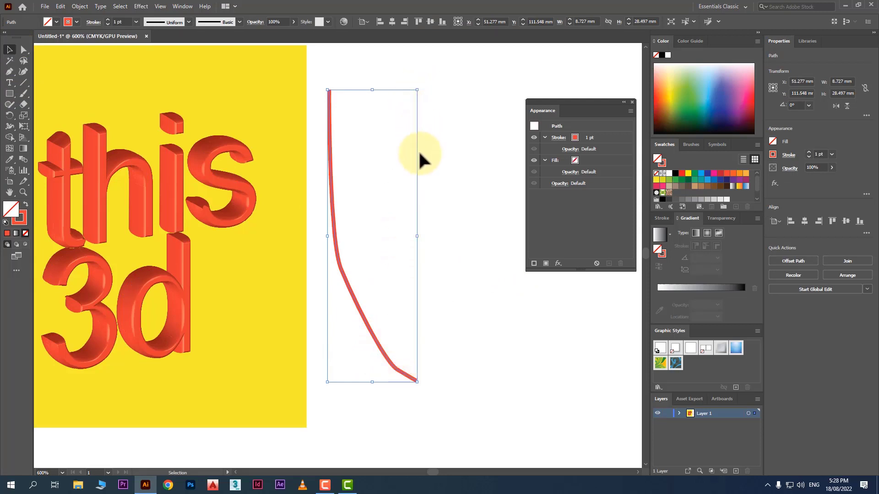
left_click(836, 106)
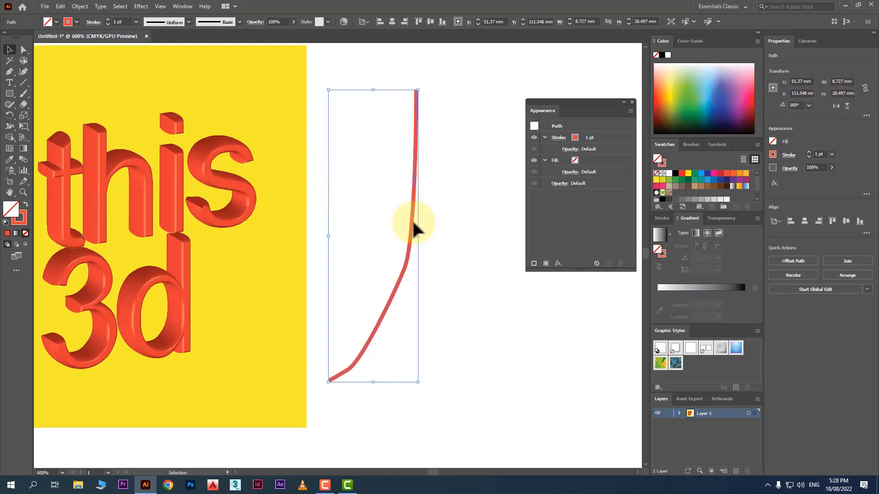
left_click_drag(412, 219, 460, 219)
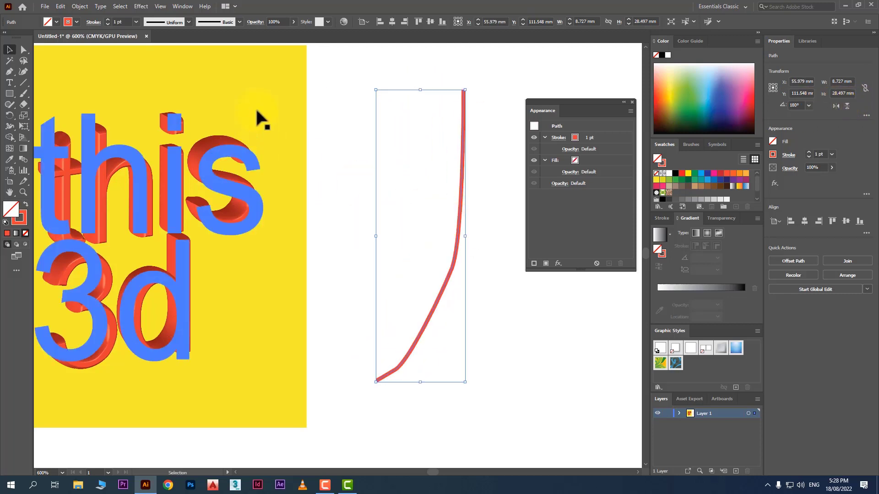
- Try 3D Revolve on the mirrored curve with a custom rotation of about -63°, -7° and 18°, and delete the curve
left_click(141, 6)
mouse_move(179, 60)
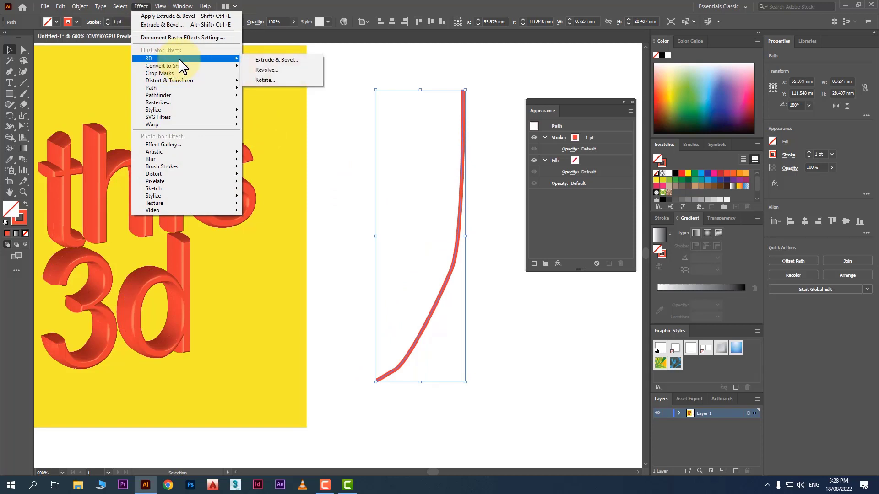
left_click(266, 70)
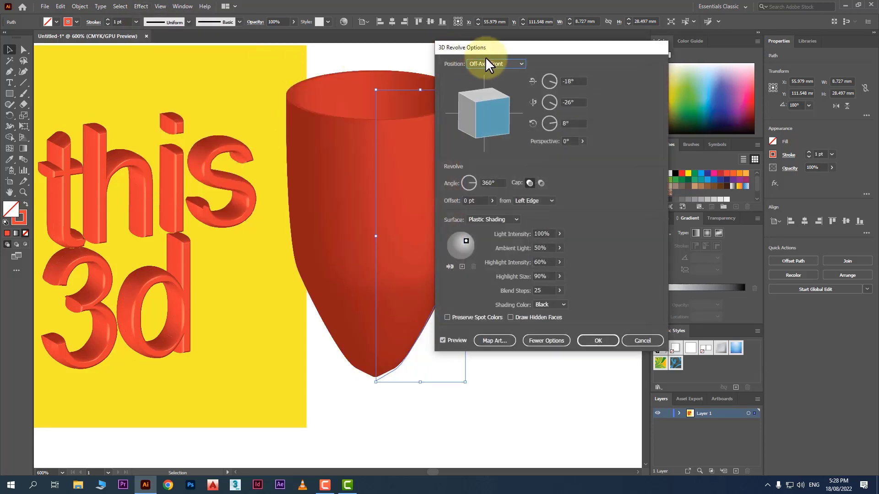
left_click_drag(493, 48, 623, 48)
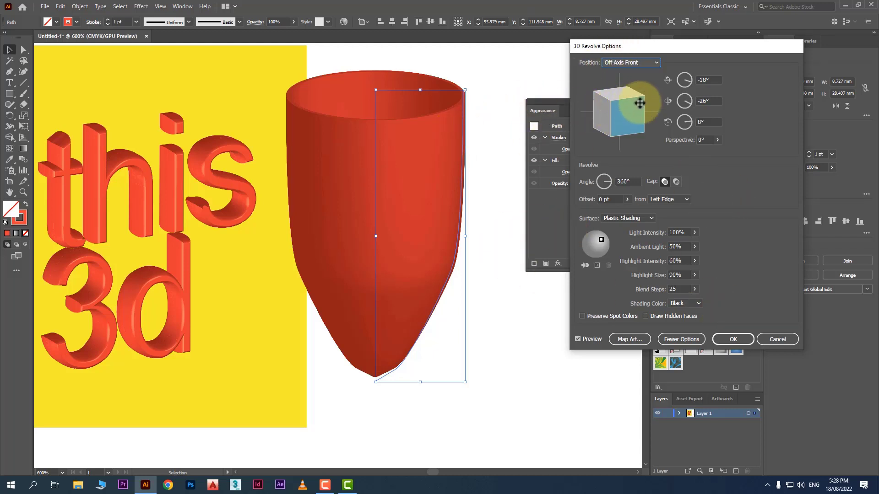
left_click_drag(640, 98, 623, 110)
left_click(376, 236)
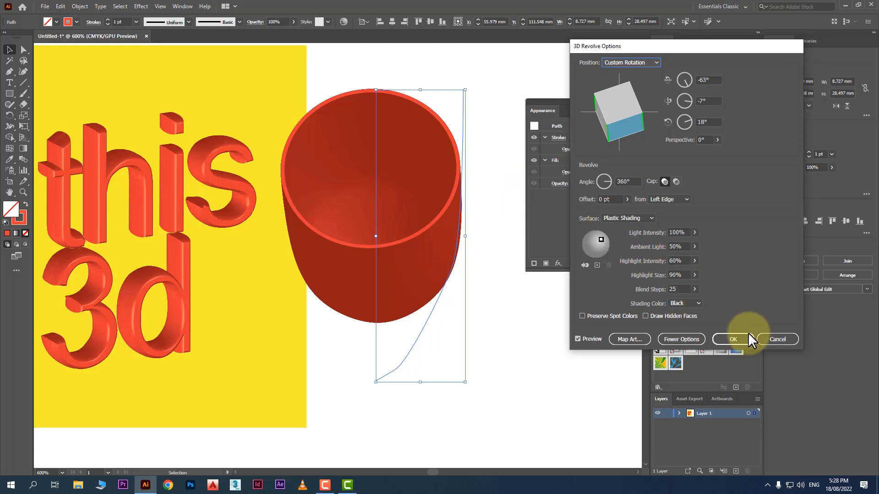
left_click(780, 339)
left_click(480, 325)
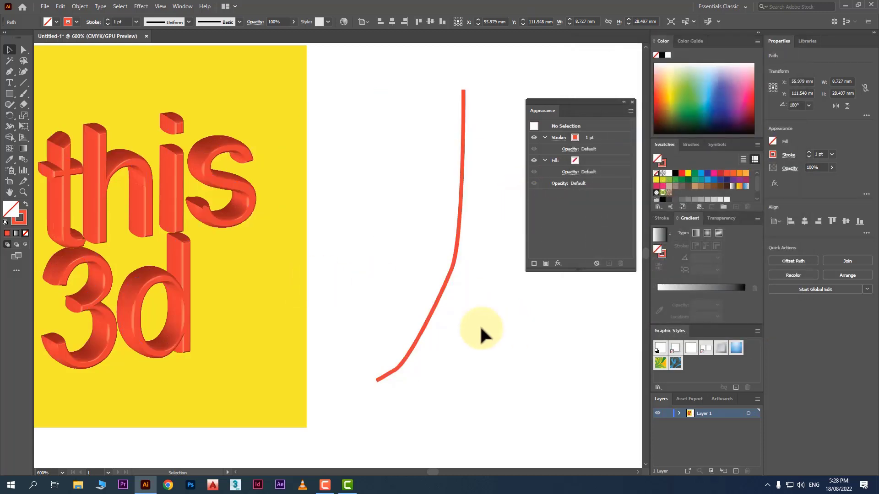
key("Delete")
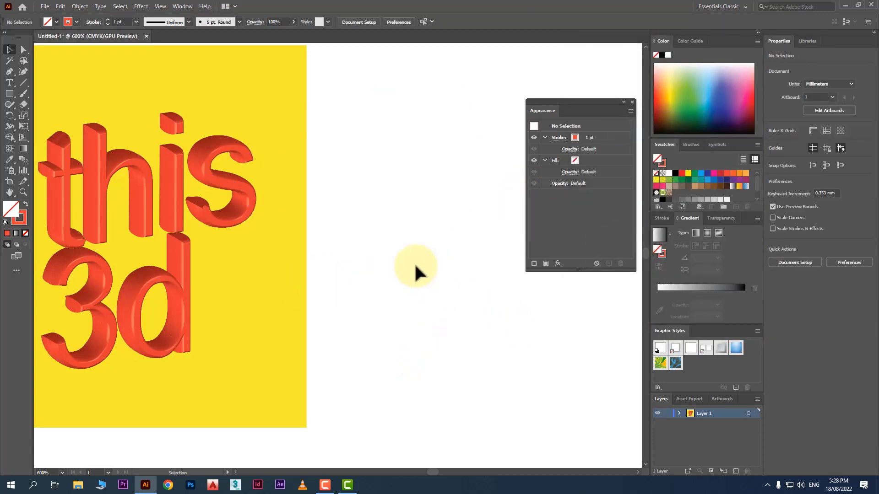
- Draw an open five-point wine glass half-profile, about 4.4 mm wide and 27.5 mm tall, beside the yellow rectangle
left_click(9, 72)
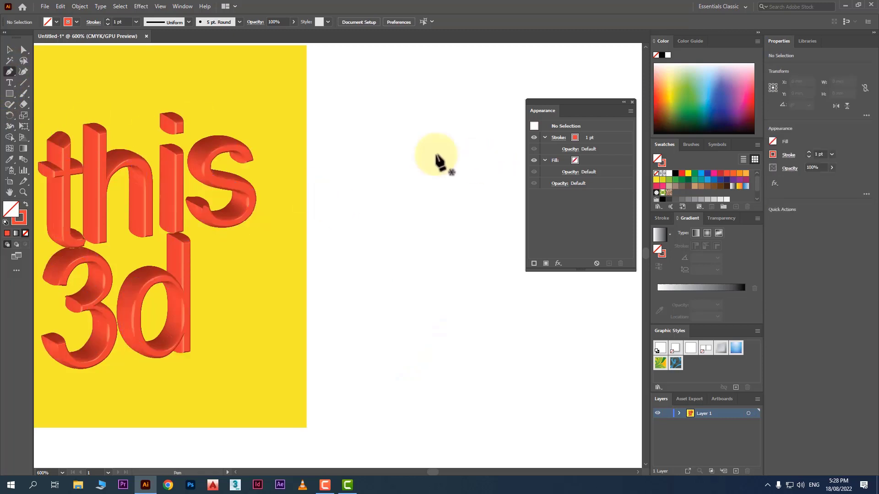
left_click(339, 95)
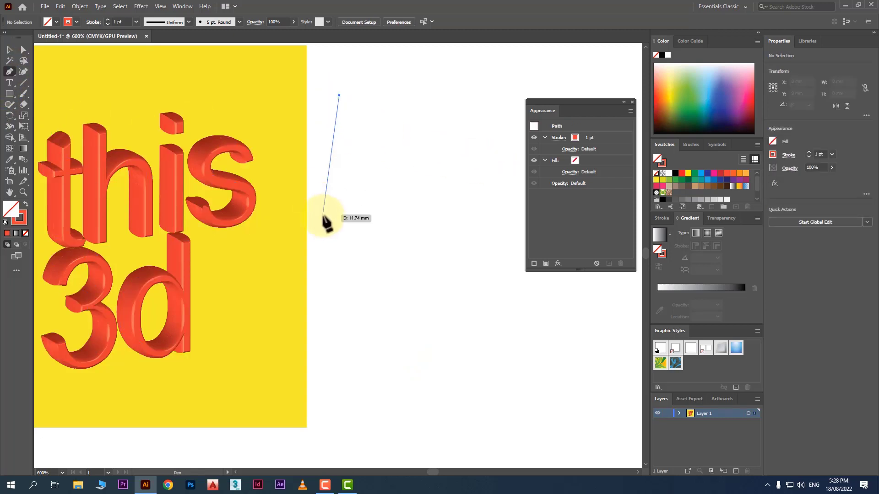
left_click(341, 193)
left_click(380, 250)
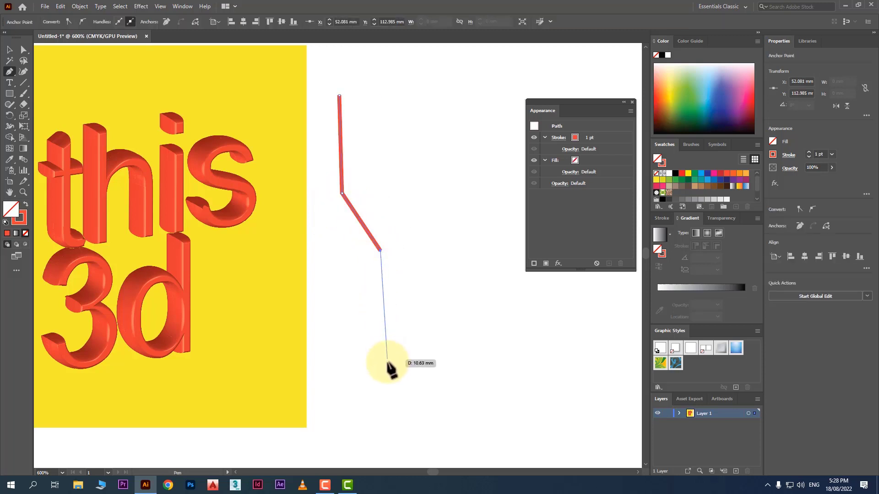
left_click(381, 375)
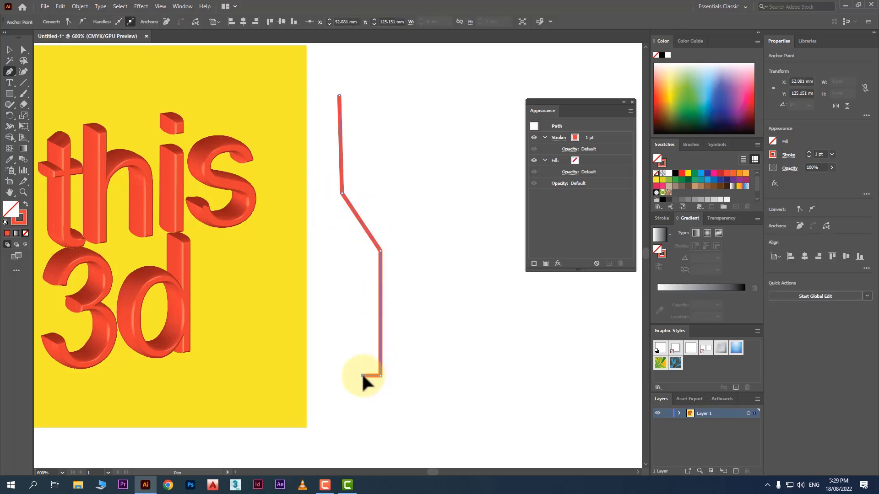
left_click(363, 376)
left_click(12, 54)
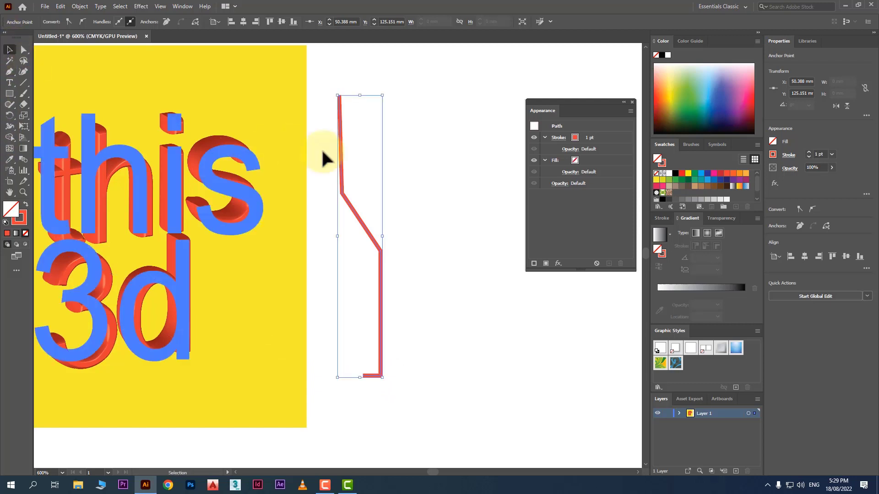
left_click(418, 166)
- Try rounding all the corners of the glass profile to a radius of about 1.69 mm
left_click(344, 186)
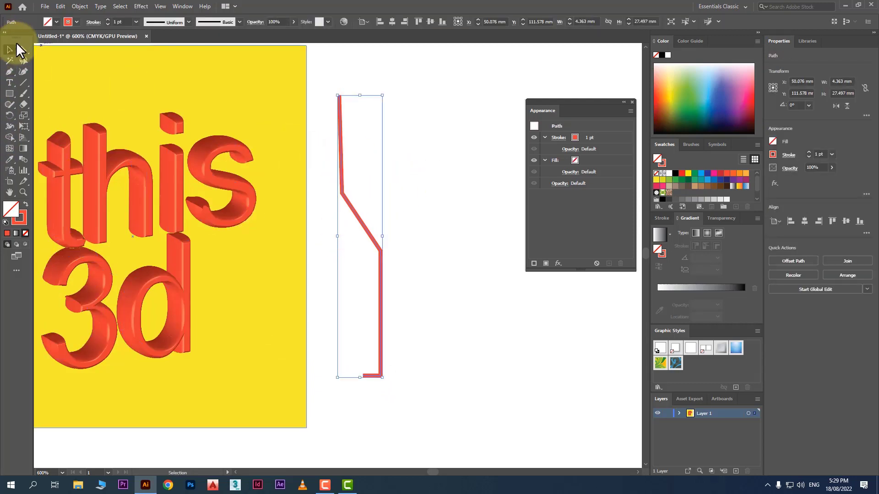
left_click(23, 50)
left_click_drag(351, 192, 366, 183)
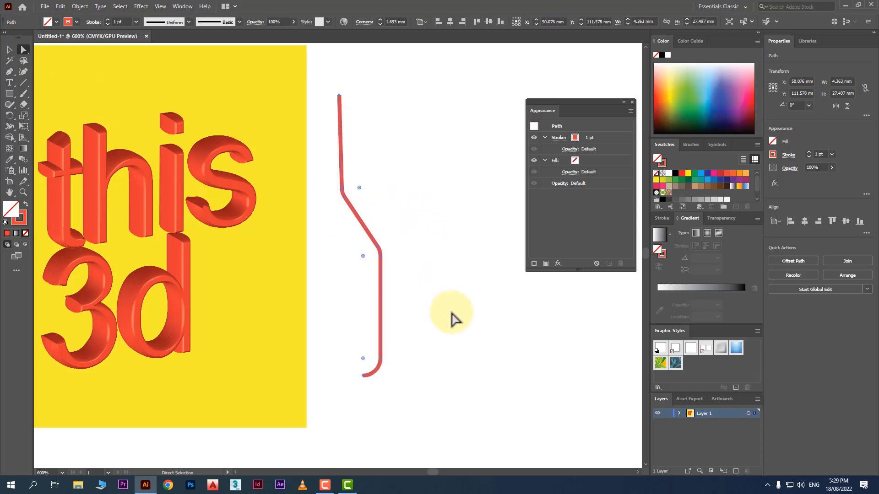
left_click(453, 318)
- Apply 3D Revolve to the sharp-cornered glass profile, turning it 360° around its Right Edge with zero offset
left_click(10, 49)
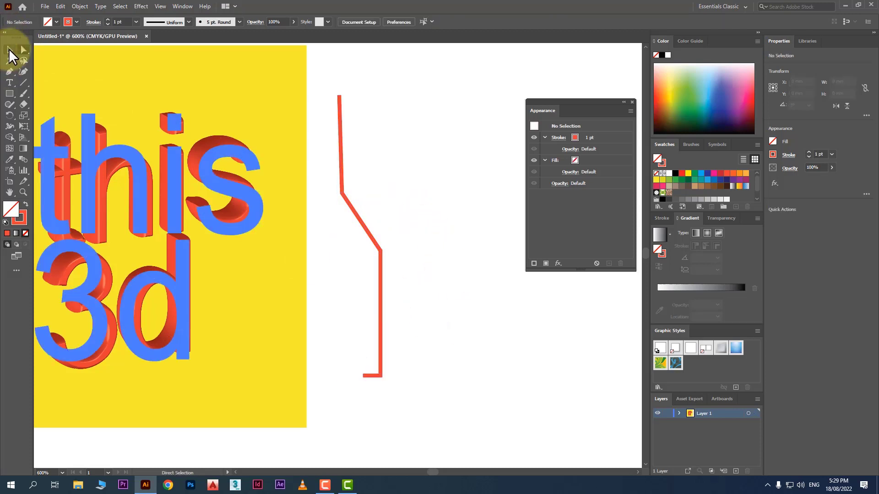
left_click_drag(353, 271, 347, 271)
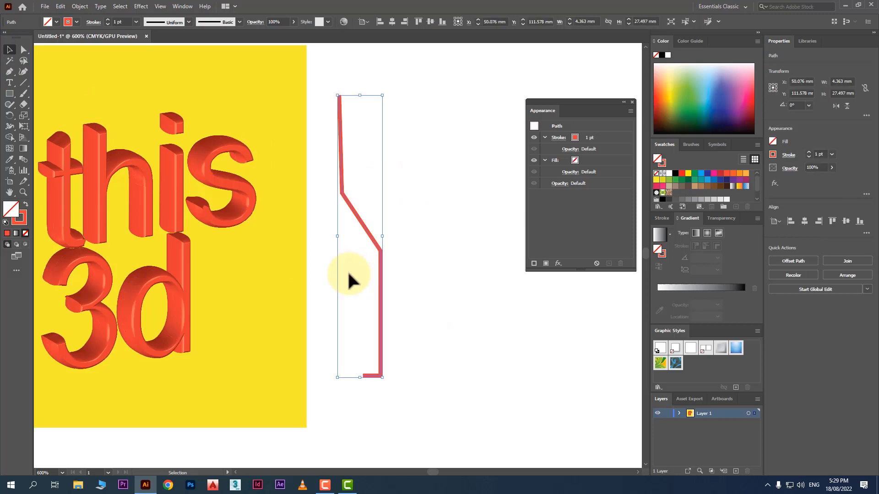
left_click(147, 6)
mouse_move(219, 59)
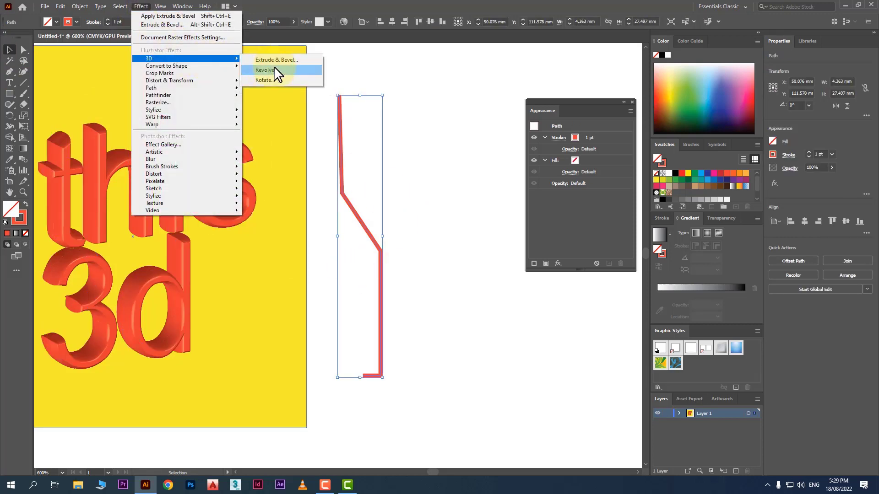
left_click(275, 69)
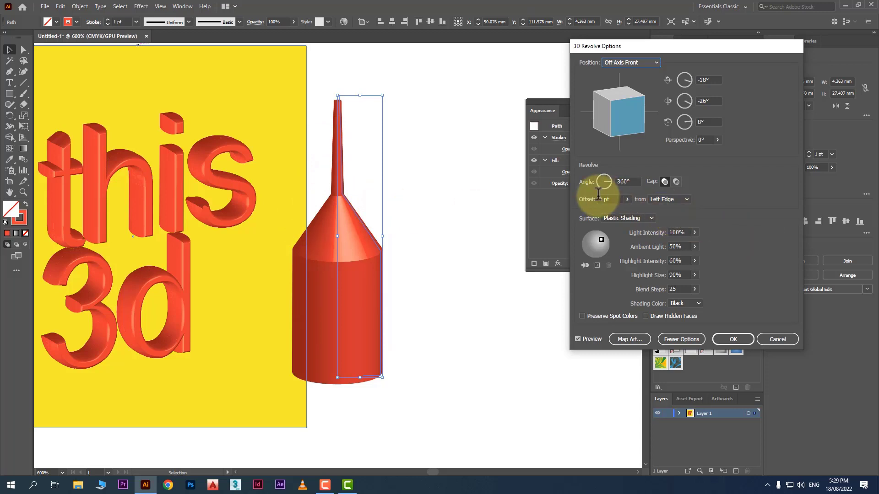
left_click(678, 205)
left_click(678, 219)
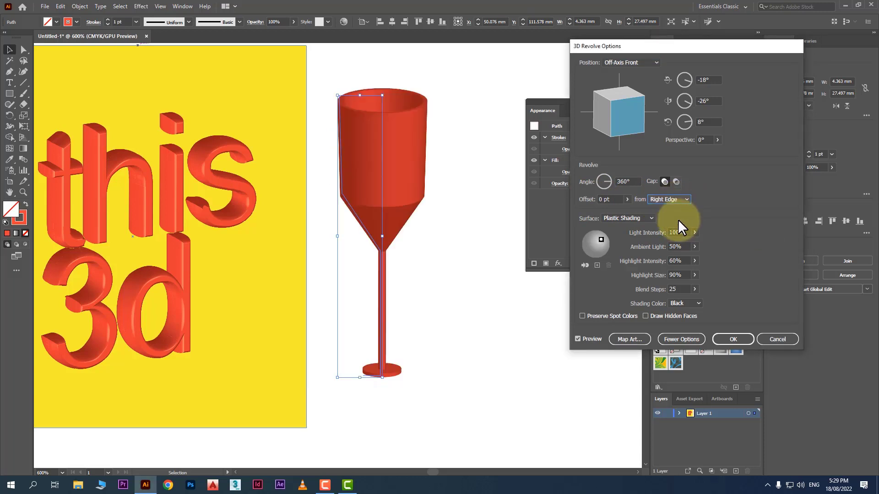
left_click(732, 340)
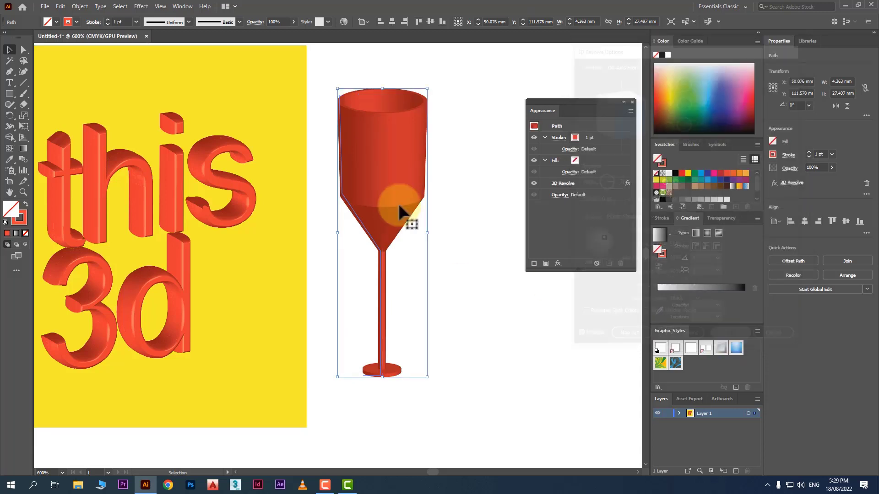
- Set the stroke weight of the revolved glass to 0.25 pt and deselect it
left_click(129, 22)
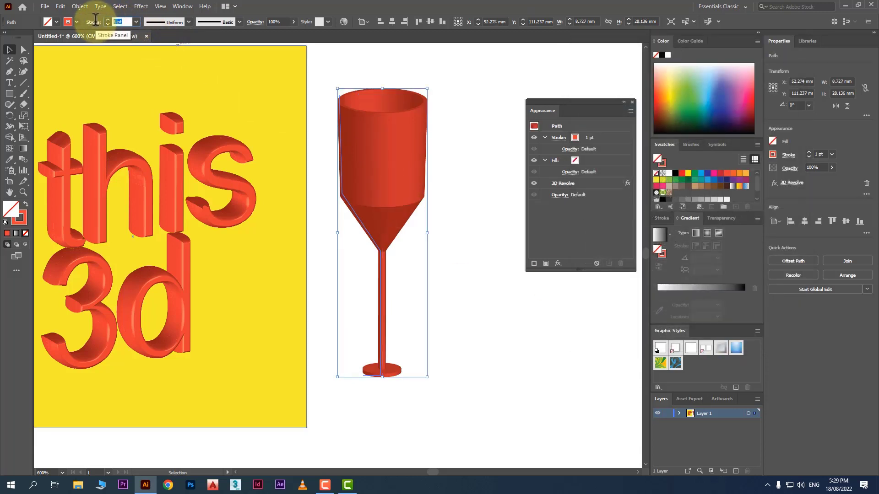
left_click(136, 21)
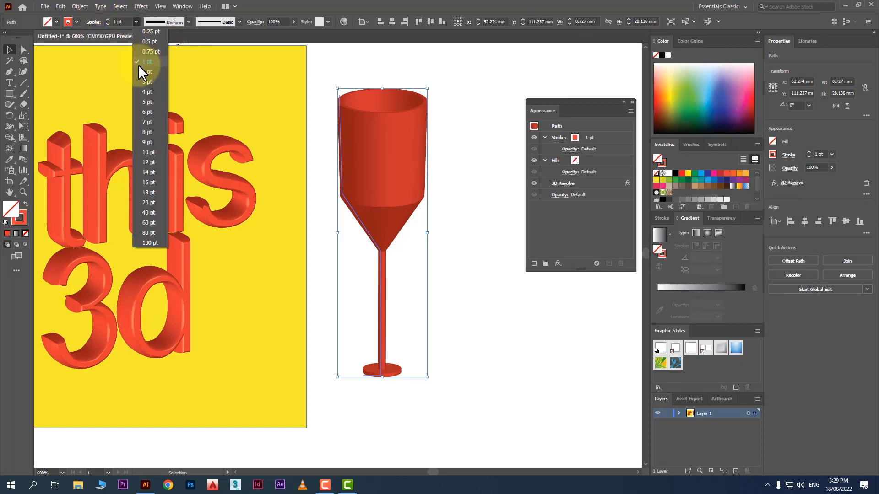
left_click(151, 32)
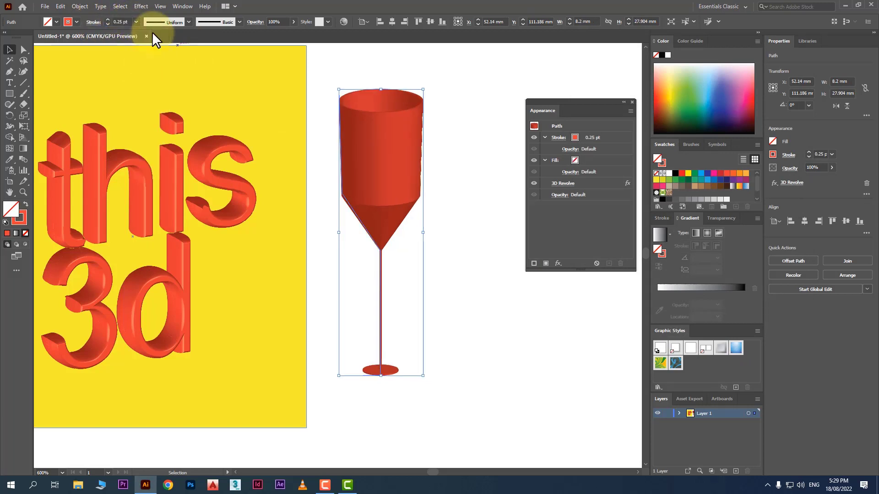
left_click(478, 155)
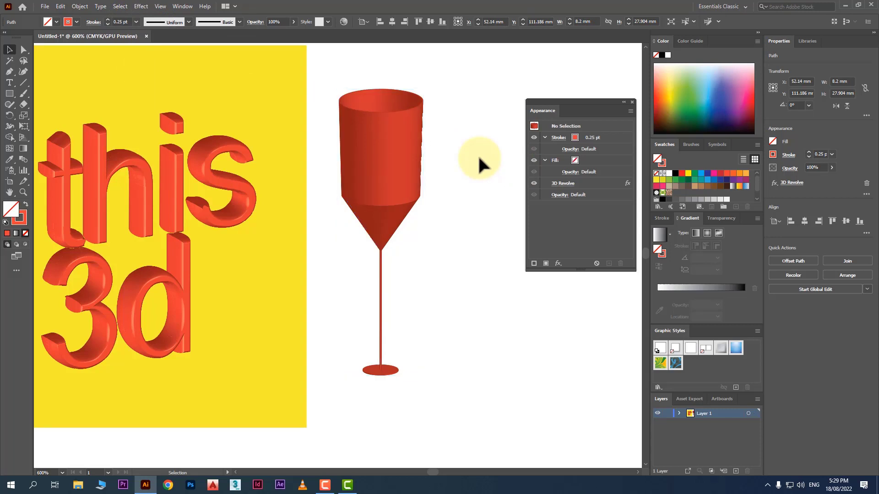
- With the 3D Revolve effect temporarily hidden, round the glass profile's corner below the straight bowl wall to about 3.36 mm and show the effect again
scroll(333, 189, "up", 4)
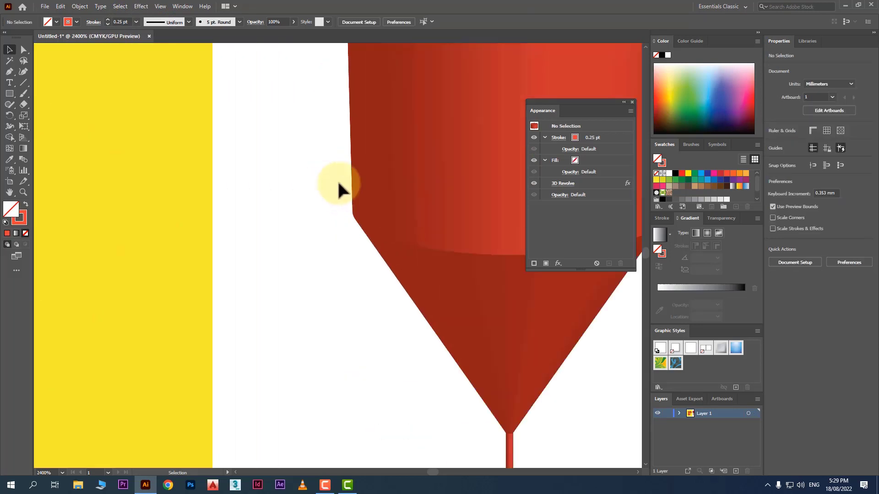
left_click(537, 183)
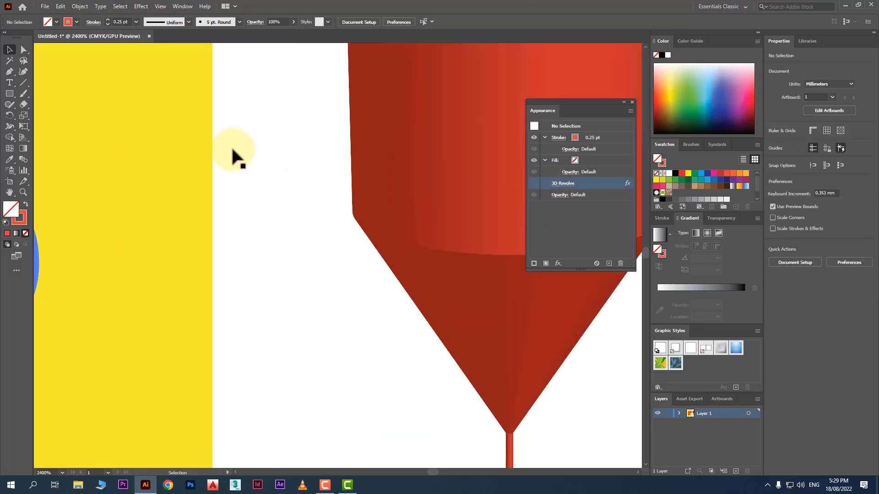
left_click_drag(287, 141, 466, 238)
left_click(535, 183)
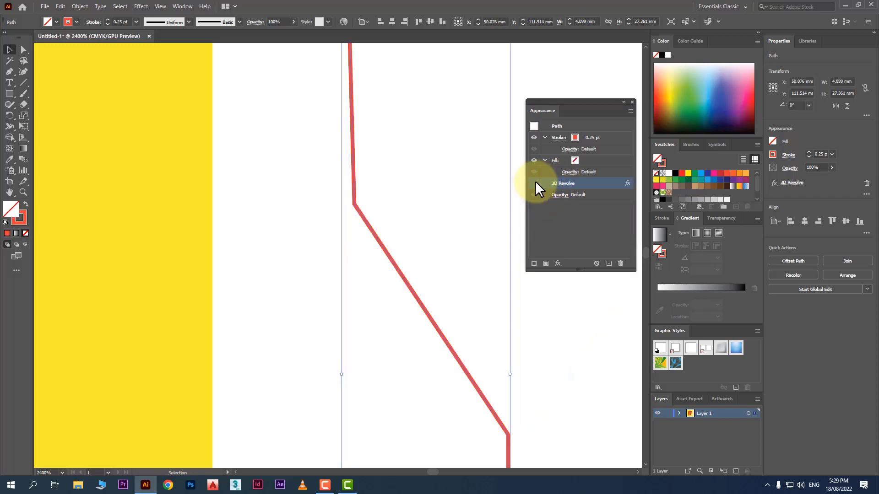
left_click(23, 49)
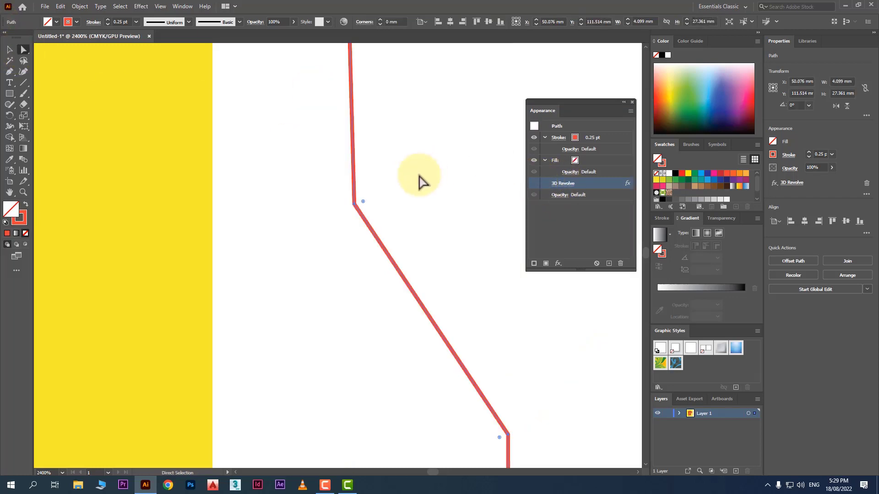
left_click_drag(364, 204, 396, 116)
left_click_drag(428, 184, 471, 89)
left_click(534, 183)
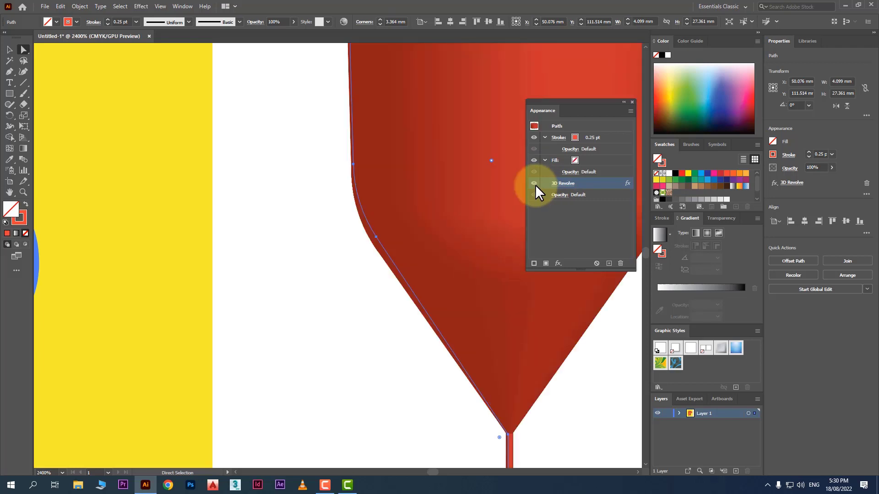
- Round the profile corner where the bowl meets the stem to a radius of about 8.02 mm
scroll(380, 247, "down", 2)
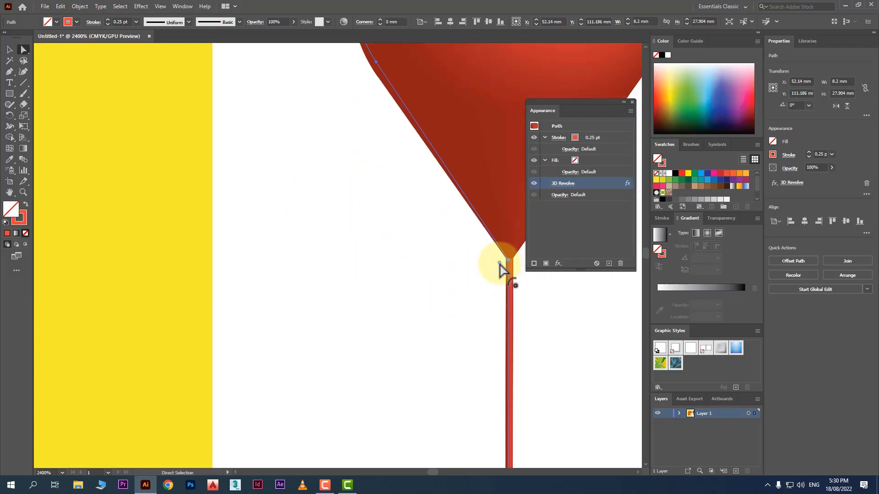
left_click_drag(500, 264, 311, 409)
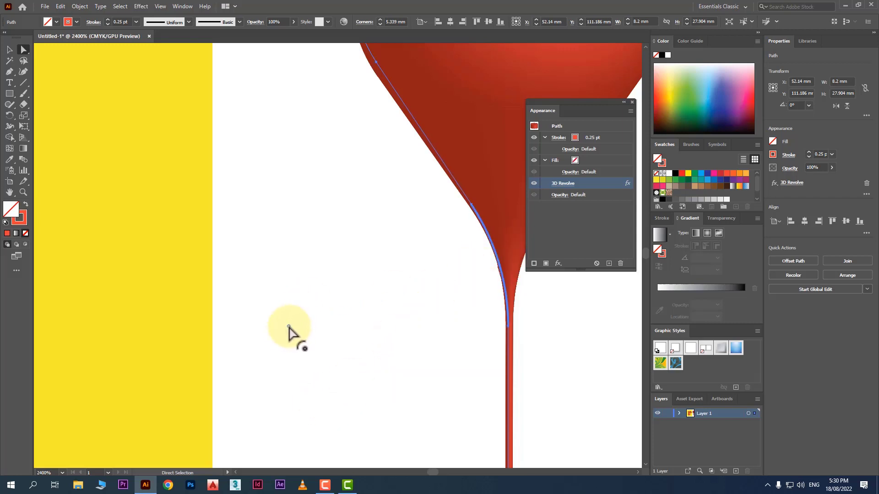
left_click_drag(288, 327, 196, 369)
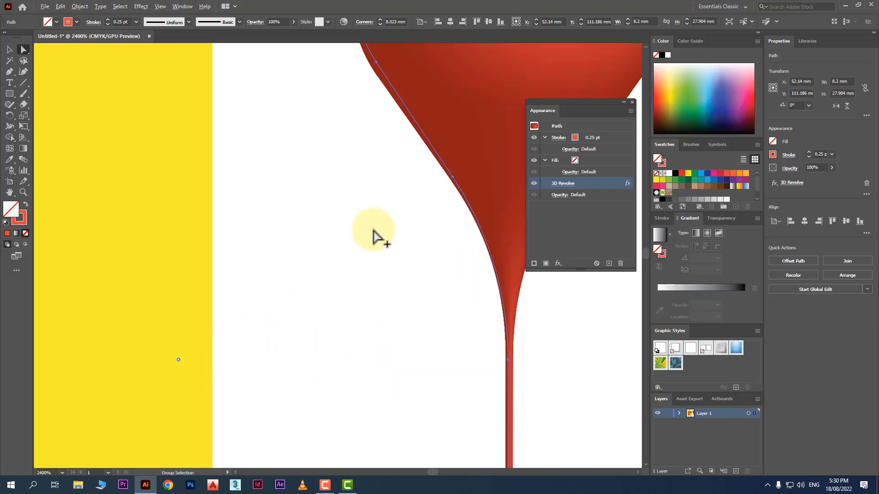
- Round the profile corner between the stem and the foot of the glass to about 1.69 mm
scroll(373, 234, "down", 3)
scroll(416, 304, "down", 1)
scroll(413, 387, "up", 2)
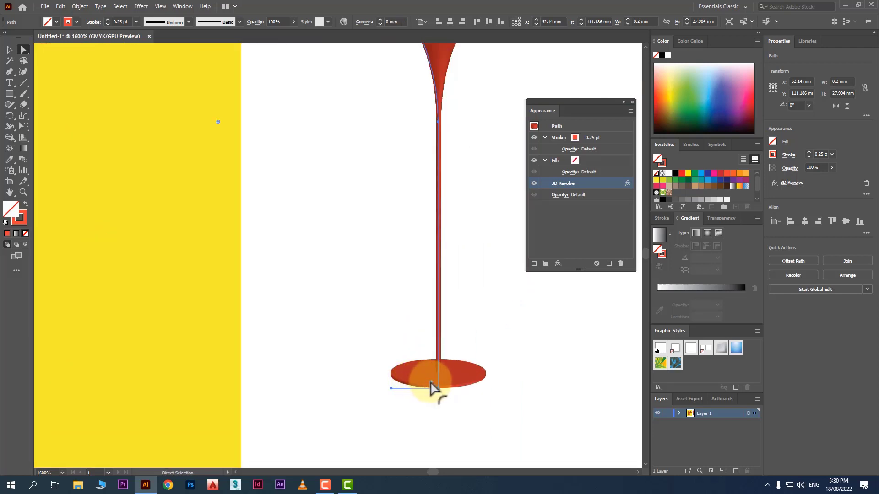
left_click_drag(431, 383, 418, 290)
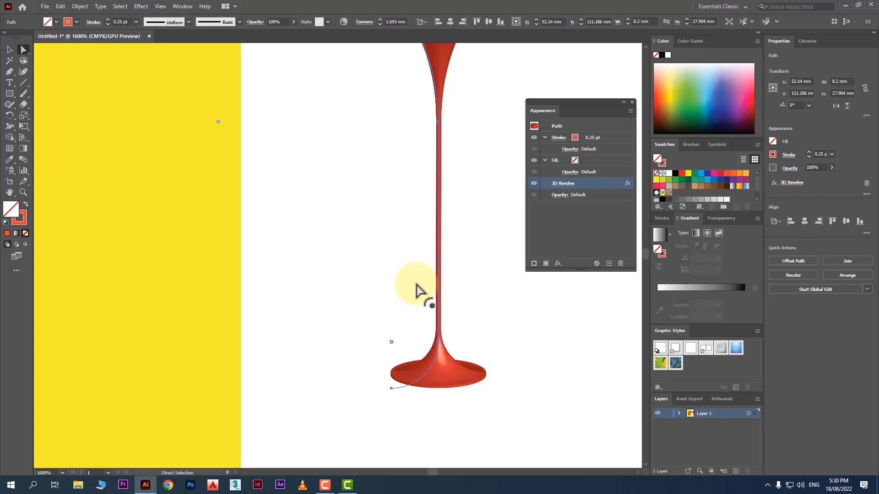
scroll(365, 337, "down", 3)
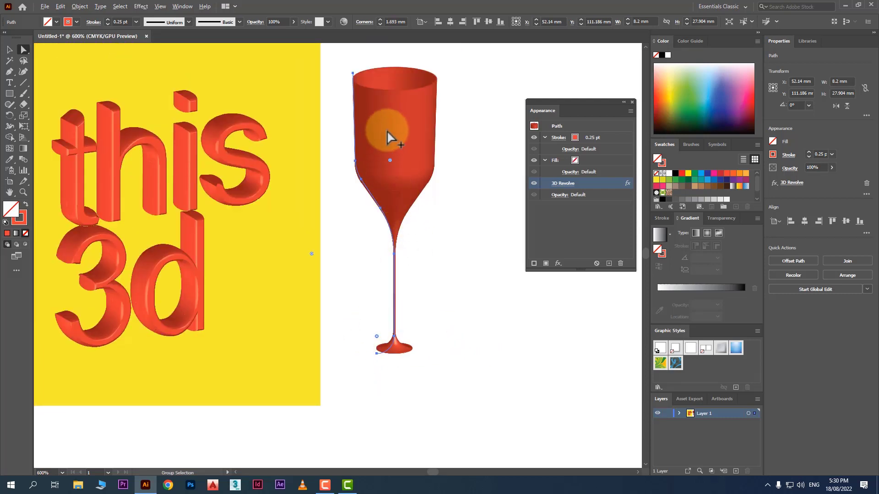
- Move the anchor points at the lower bowl and the top of the stem outward to widen the glass's taper, and deselect it
left_click(364, 231)
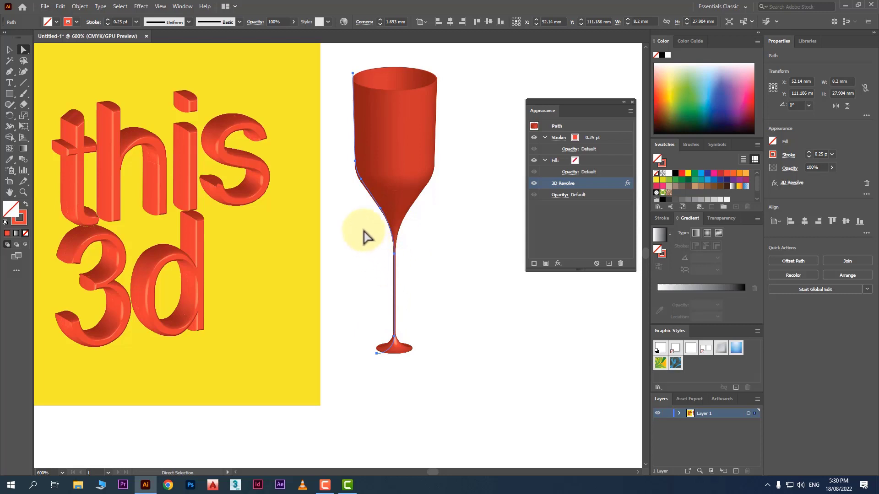
left_click(388, 235)
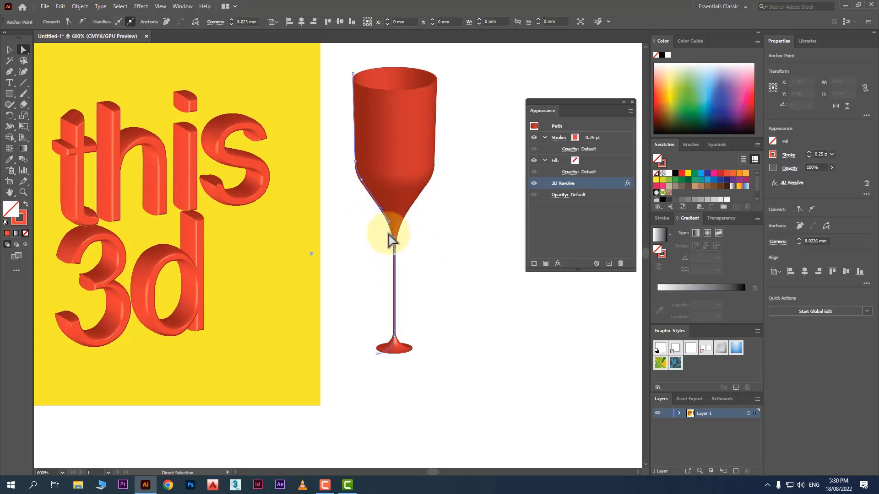
left_click_drag(388, 234, 375, 212)
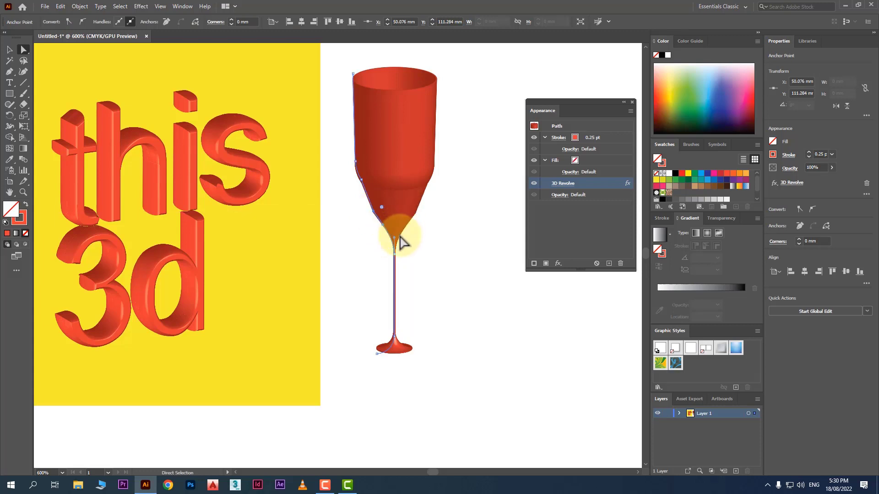
left_click_drag(394, 255, 386, 257)
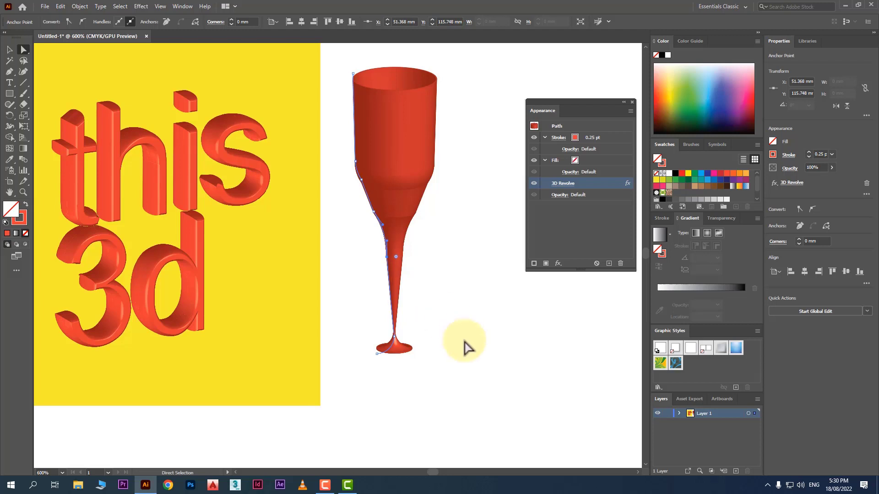
left_click(8, 50)
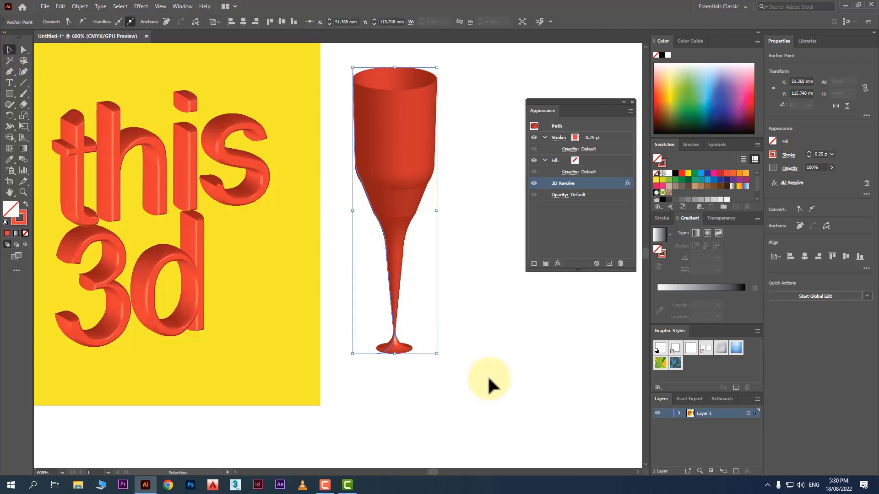
left_click(512, 384)
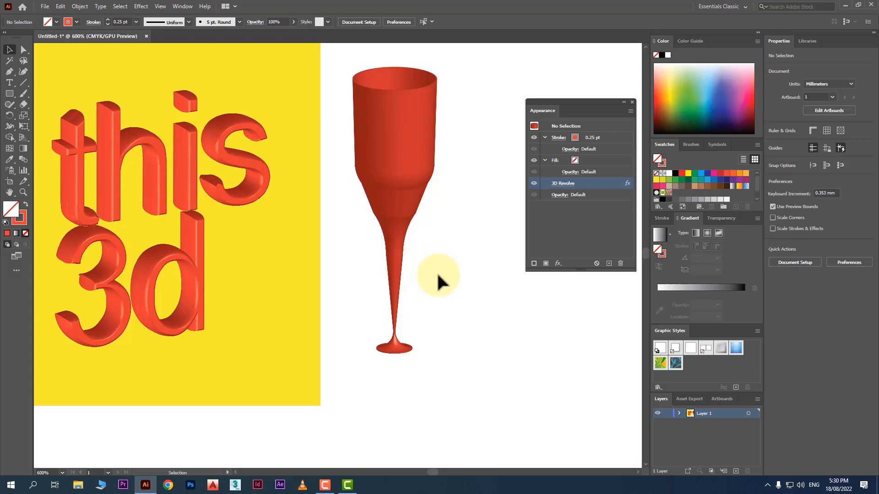
- Switch to Chrome with the Men's Style Fort profile and search Google Images for "coffee cup"
left_click(169, 486)
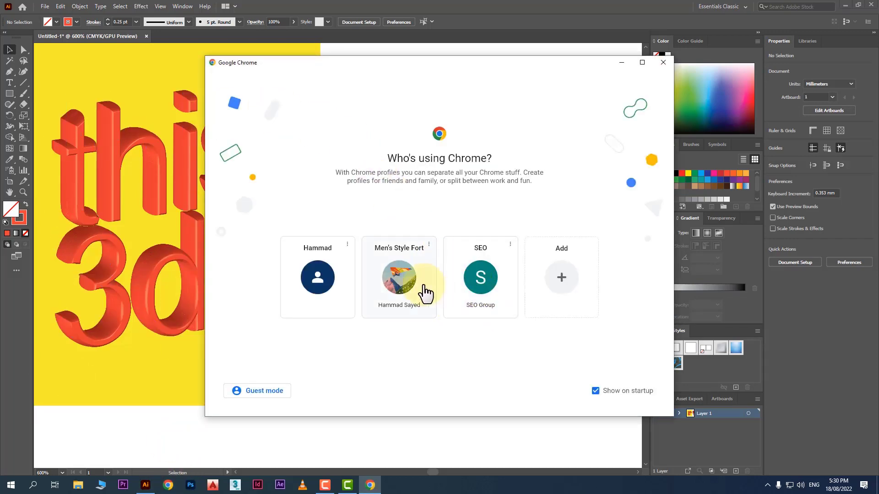
left_click(417, 293)
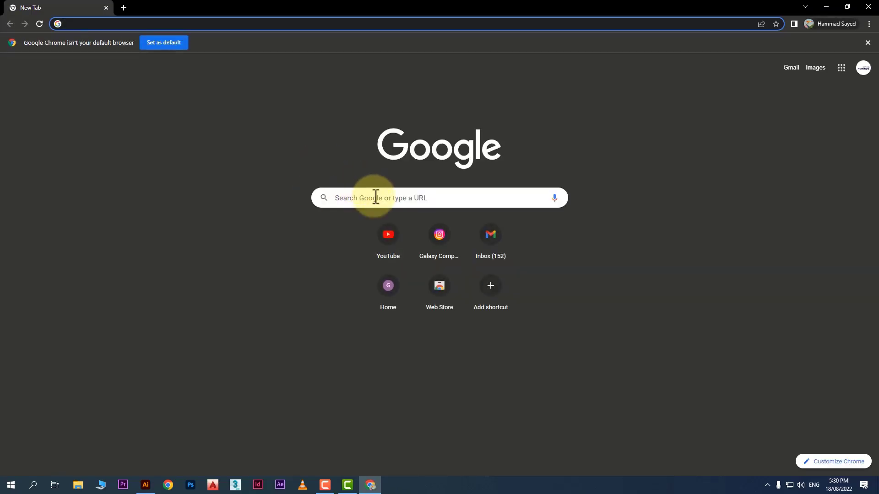
left_click(375, 197)
type("coffee cup")
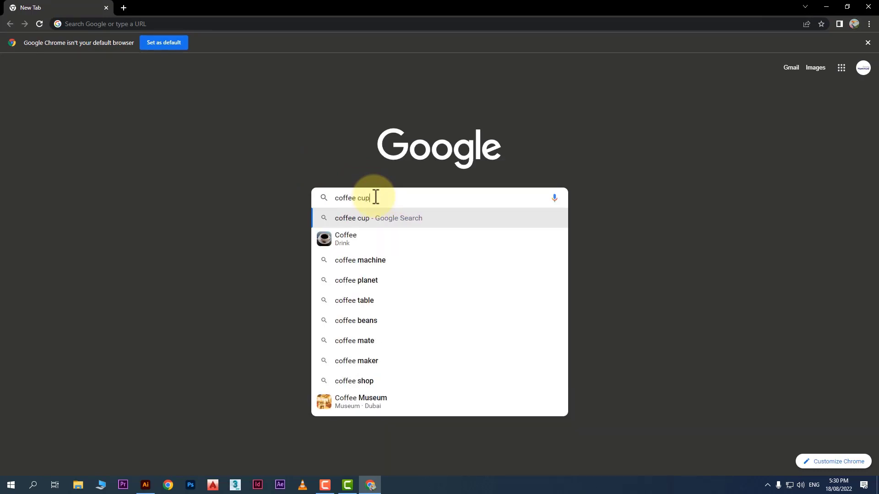
key("Return")
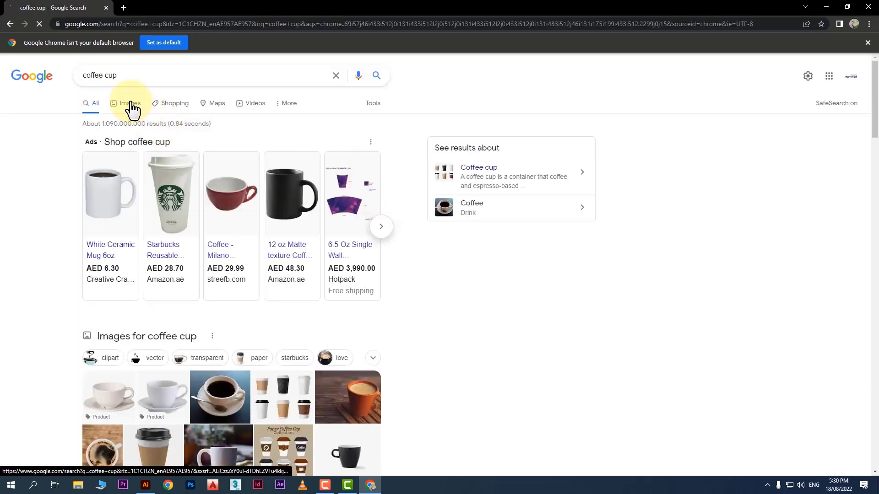
left_click(132, 108)
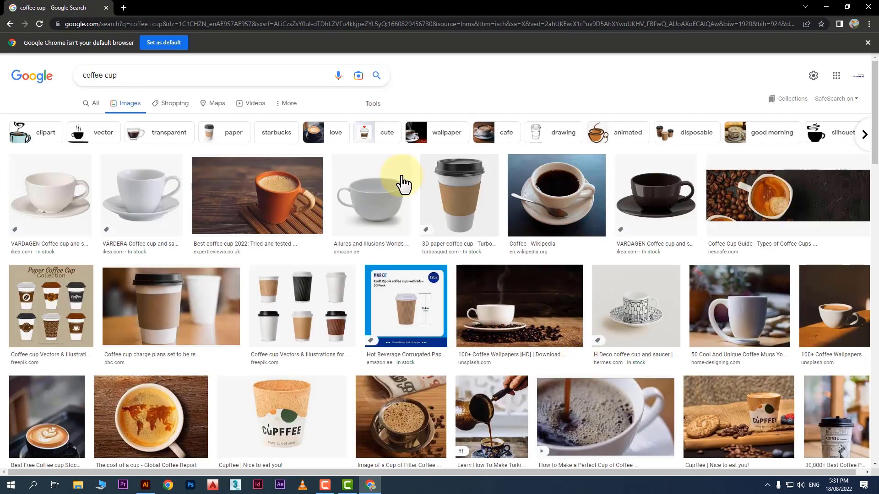
- Browse the cup images and copy the Shutterstock picture of a realistic paper coffee cup with a dark lid and brown sleeve
scroll(467, 183, "down", 7)
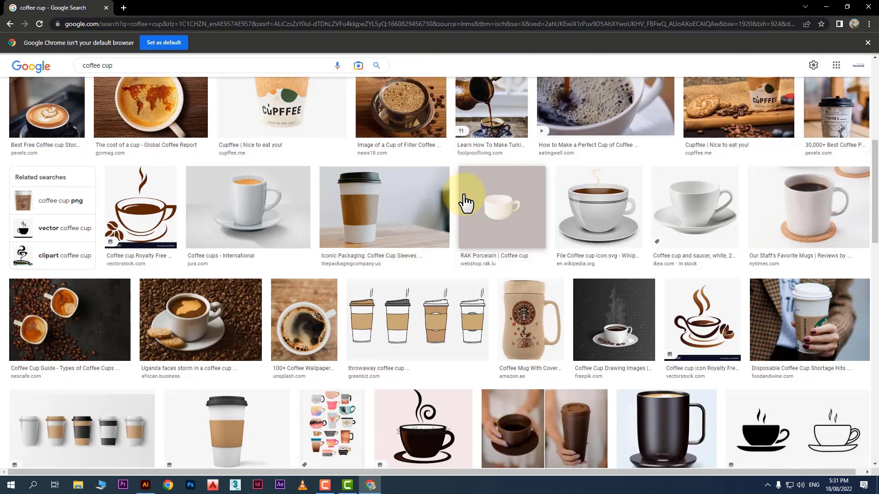
left_click(345, 231)
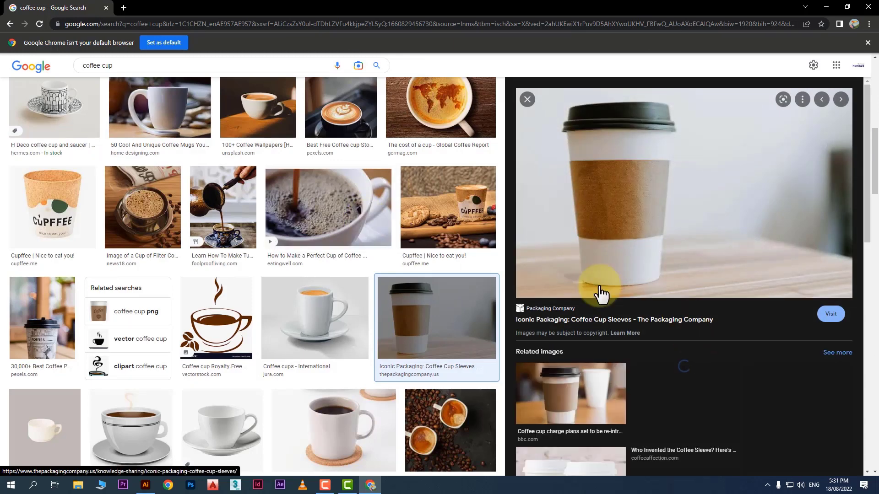
scroll(421, 269, "down", 6)
scroll(673, 378, "down", 4)
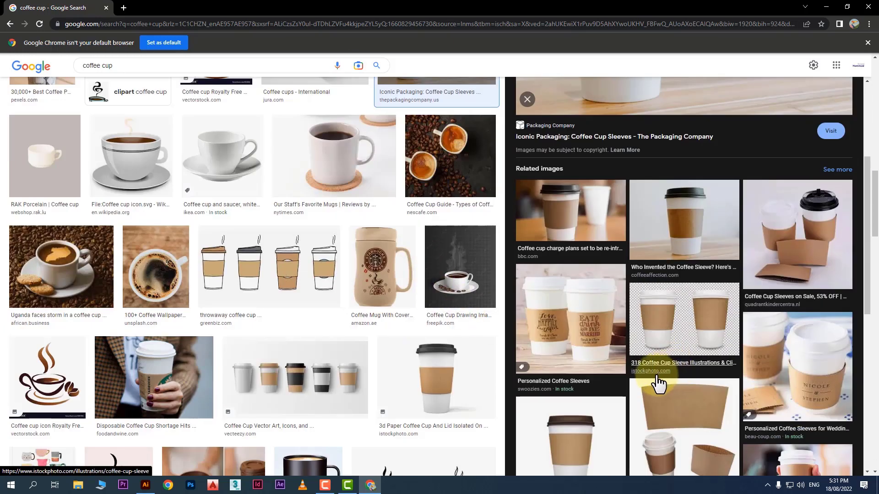
scroll(658, 378, "down", 2)
left_click(572, 379)
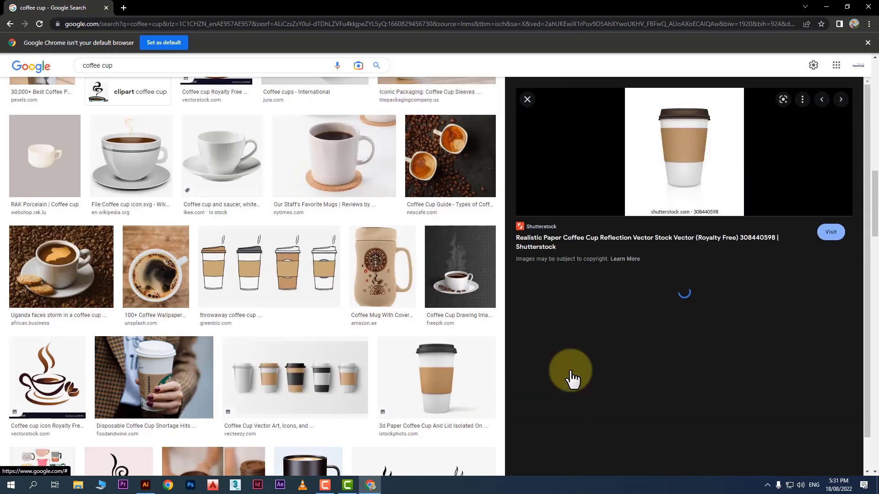
right_click(687, 137)
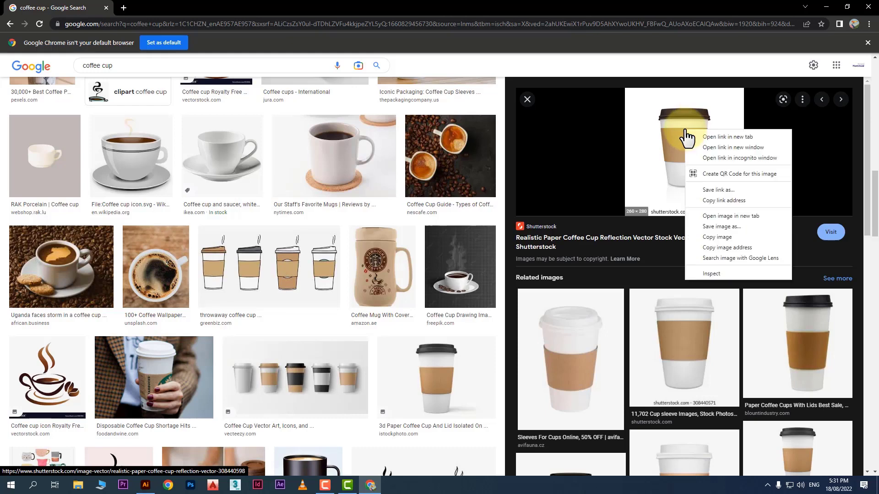
left_click(729, 237)
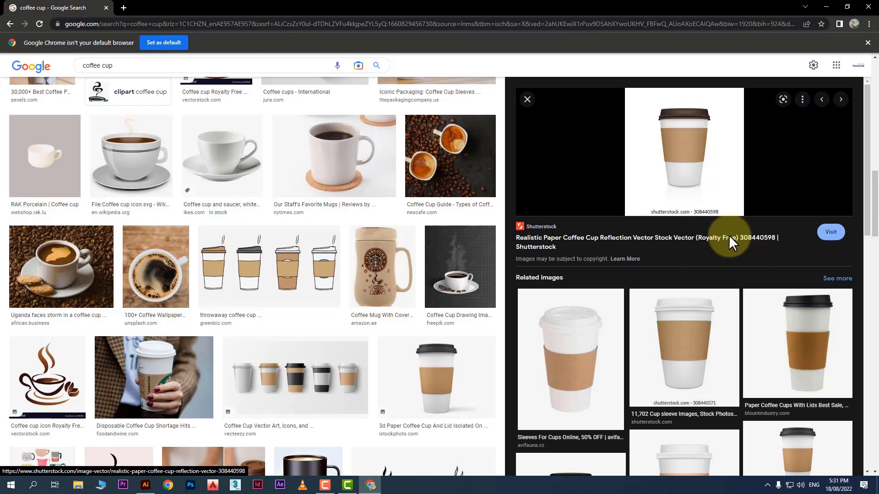
- Switch back to Illustrator, move the revolved glass onto the yellow rectangle beside the 3D text, and deselect it
left_click(145, 485)
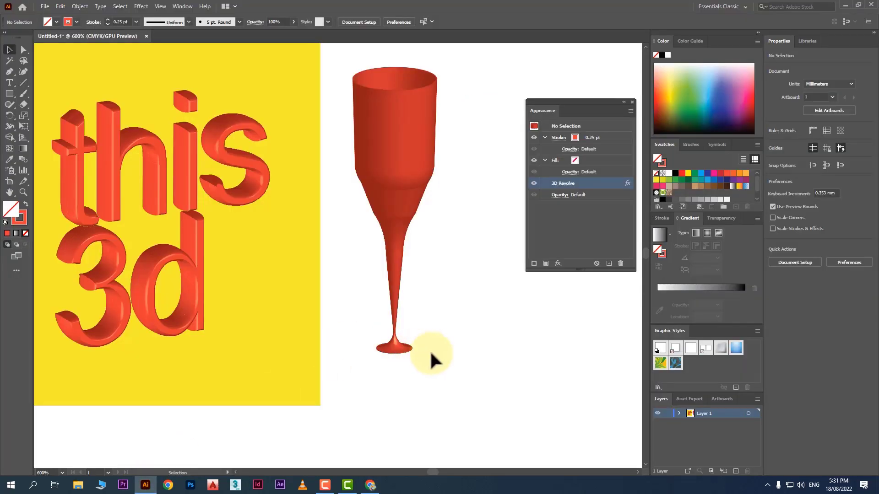
left_click_drag(406, 181, 277, 227)
left_click(405, 270)
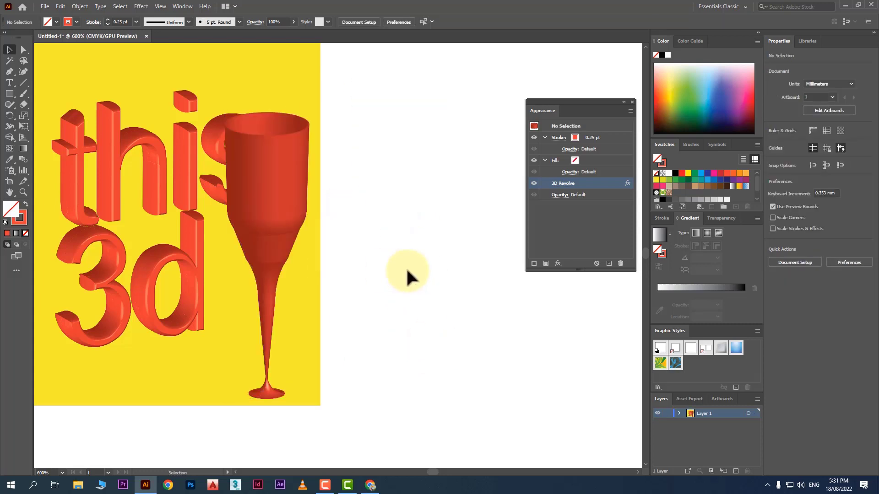
- Paste the copied coffee cup image into the document and scale it down to about 35.1 by 54.2 mm
key("ctrl+v")
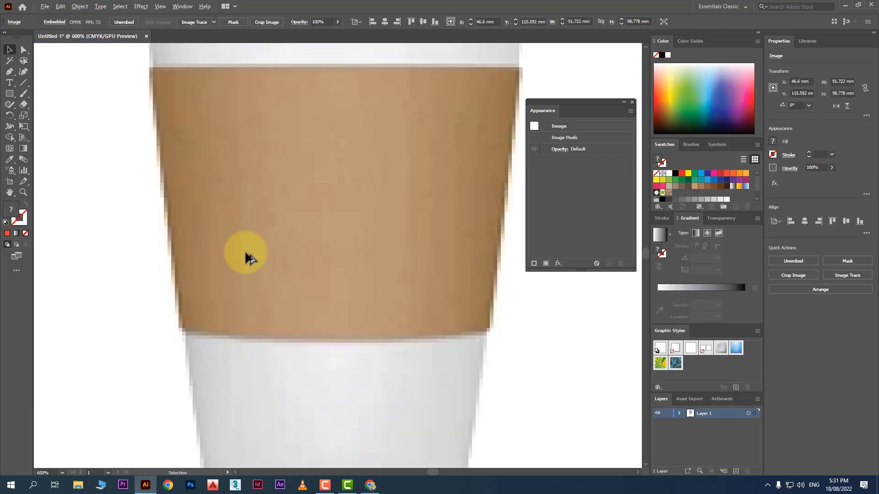
scroll(244, 251, "down", 3)
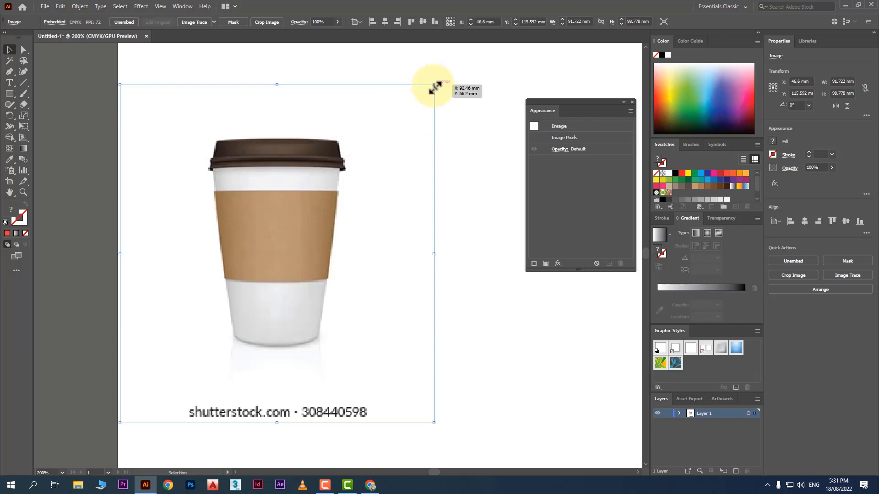
left_click_drag(434, 87, 241, 238)
left_click_drag(178, 297, 381, 210)
scroll(424, 229, "up", 3)
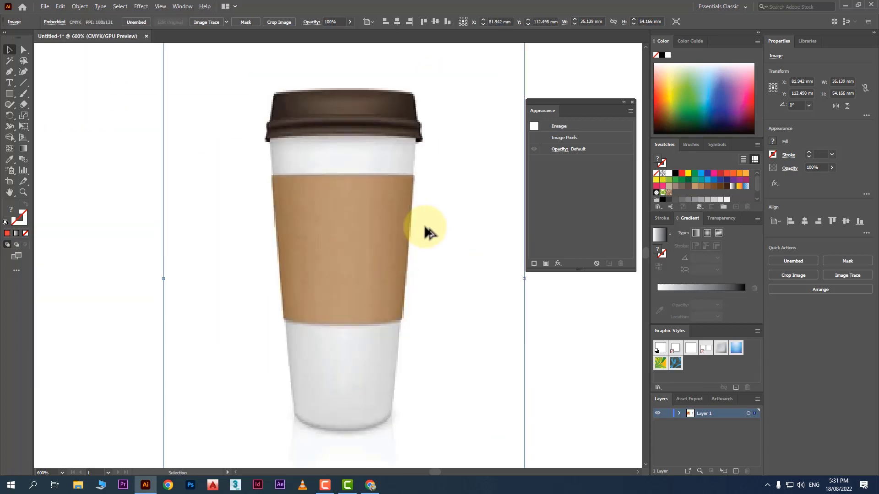
key("ctrl+z")
- Move the coffee cup image clear of the yellow artwork to about X 102.9 mm, Y 114.2 mm, near the middle of the artboard
scroll(270, 255, "down", 4)
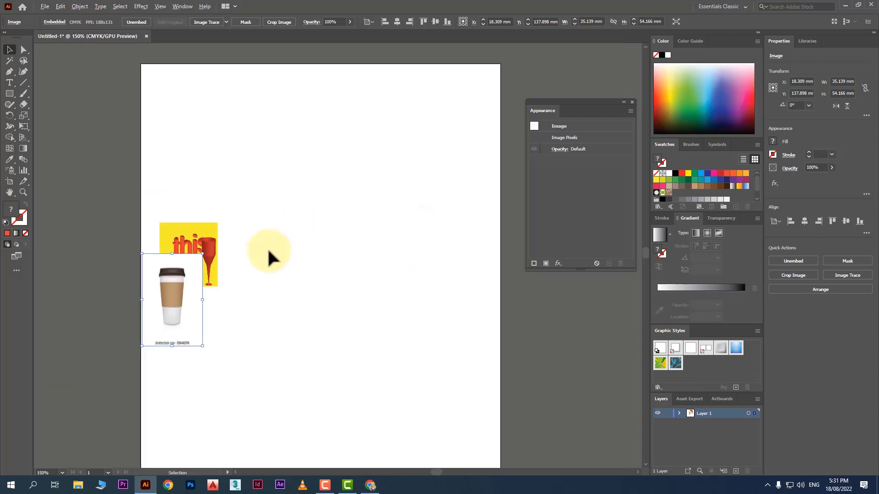
scroll(269, 255, "down", 2)
left_click_drag(209, 286, 305, 260)
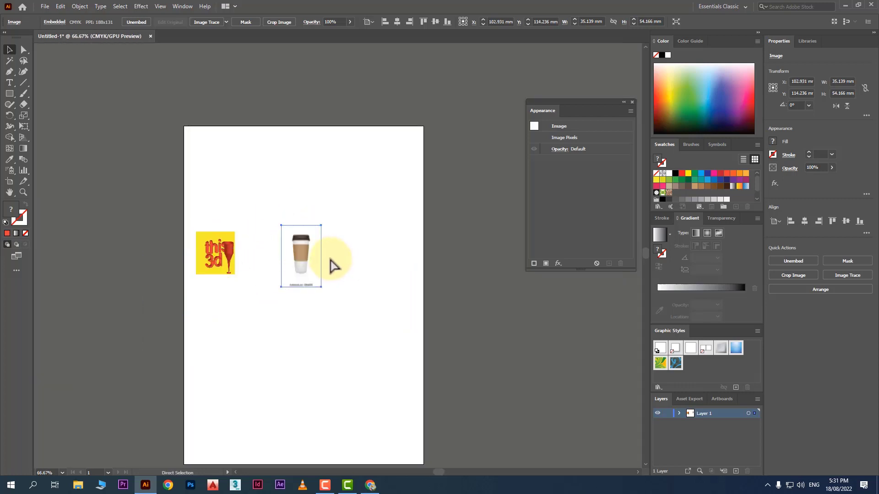
- Undo the move, scaling and pasting of the small coffee cup image
key("ctrl+z")
key("ctrl+z")
key("ctrl+z")
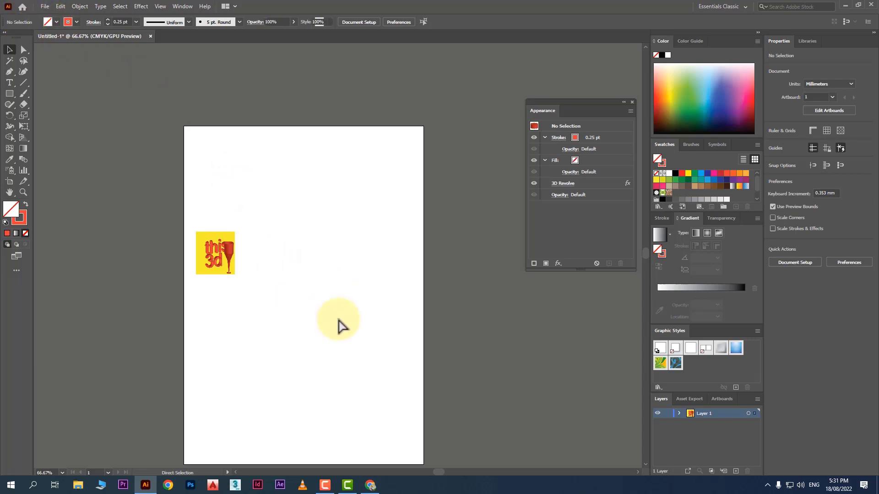
- Paste the coffee cup image again and enlarge it to about 131.2 by 141.3 mm
key("ctrl+v")
left_click(336, 348)
scroll(352, 286, "up", 2)
left_click(318, 255)
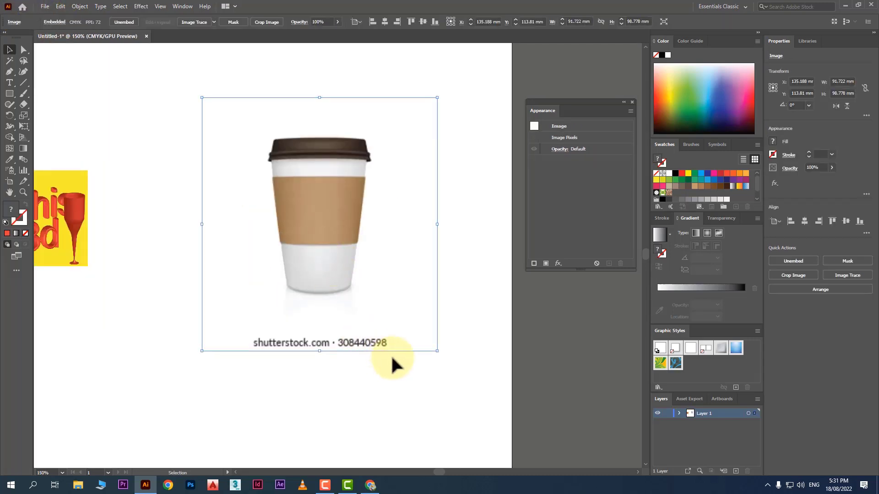
left_click_drag(435, 350, 555, 449)
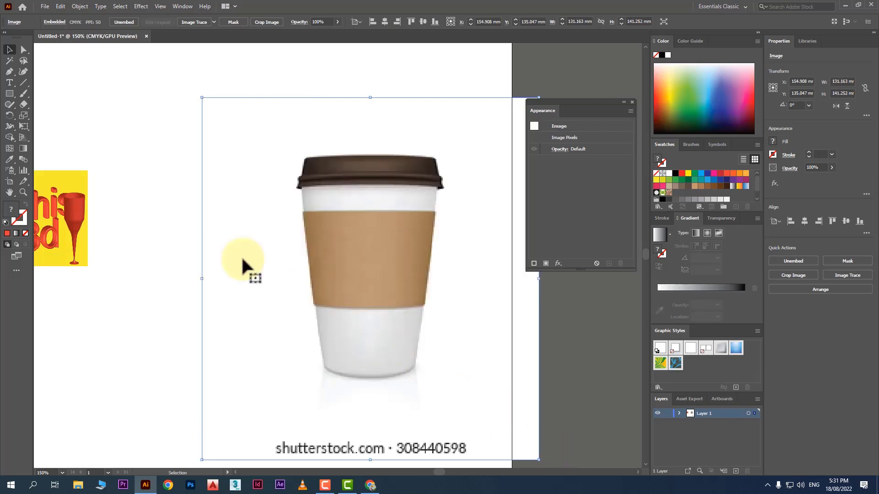
- Move the enlarged cup image to about X 147.4 mm, Y 133.7 mm and lock it in place
left_click(186, 261)
scroll(360, 252, "up", 1)
left_click_drag(362, 263, 337, 258)
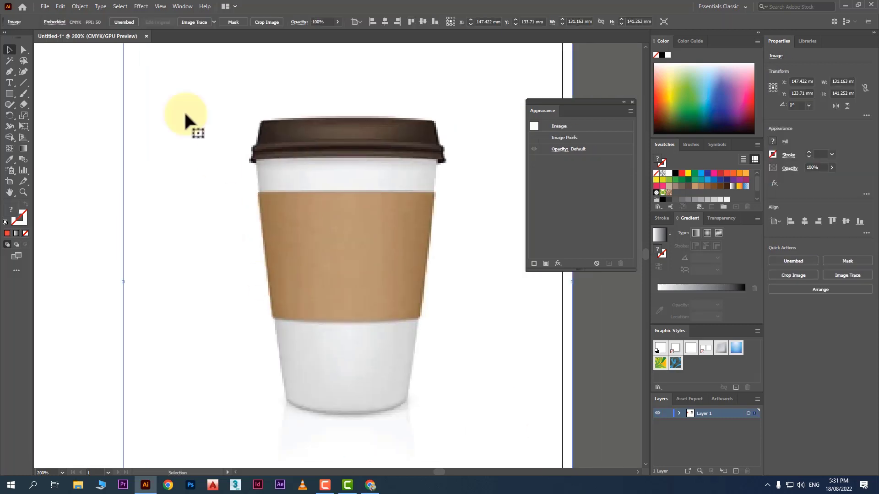
left_click(79, 7)
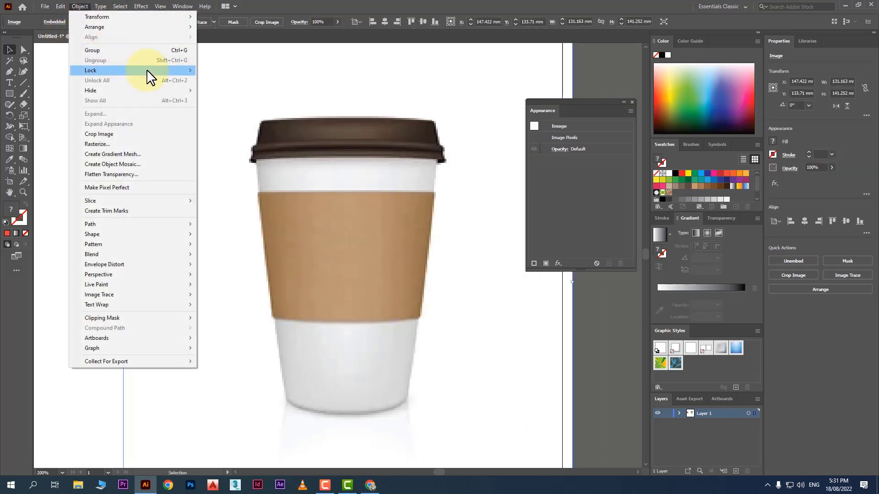
mouse_move(146, 70)
left_click(219, 70)
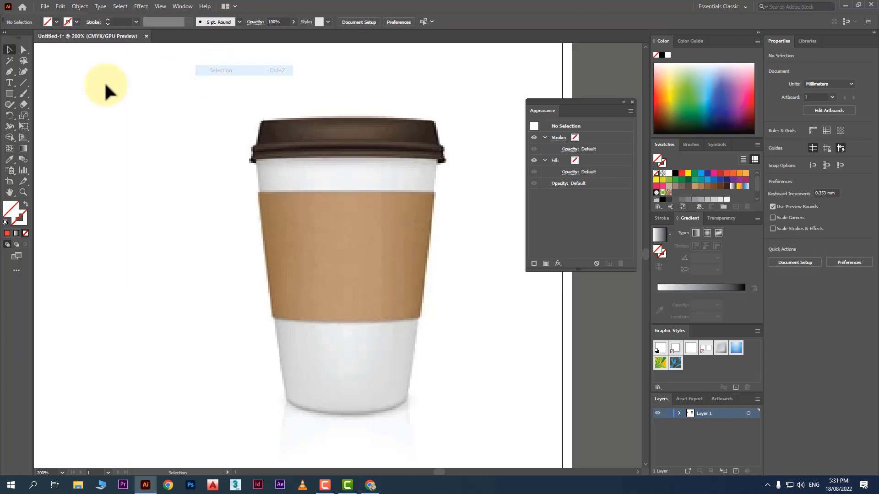
- Trace the cup's left half with the Pen tool, from the lid's top centre down the outer edge to the base centre
left_click(10, 71)
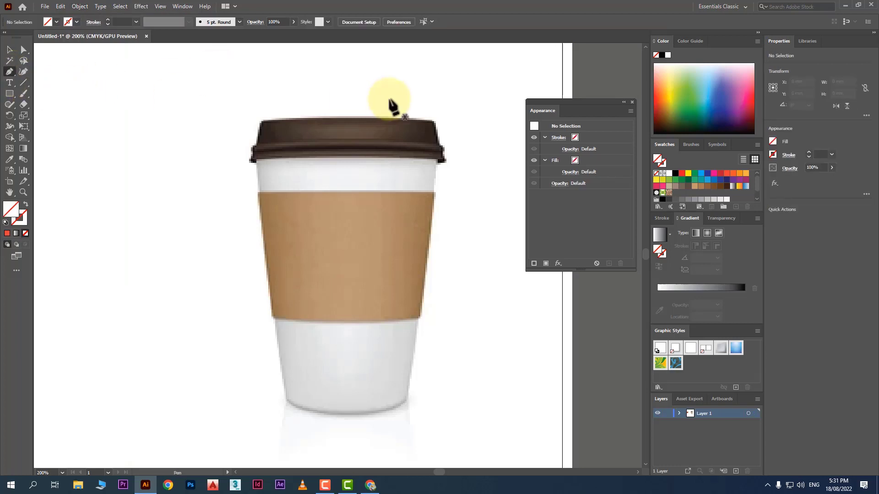
left_click(348, 118)
left_click(260, 121)
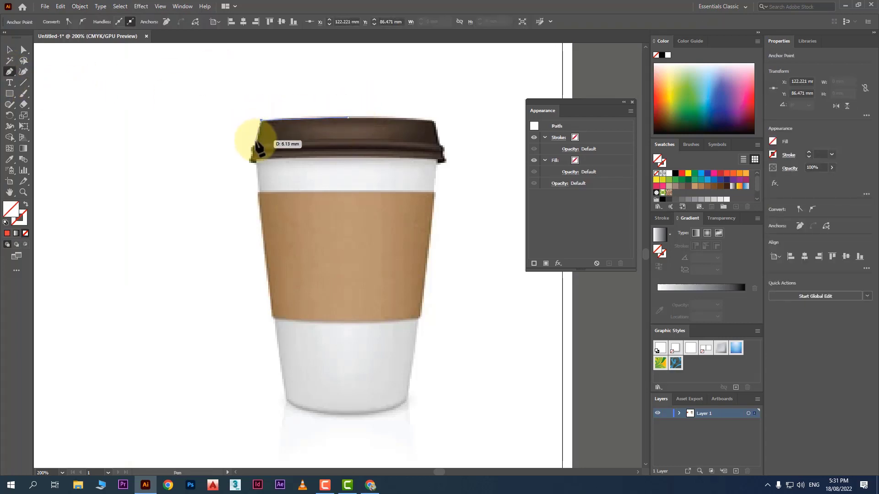
left_click(257, 143)
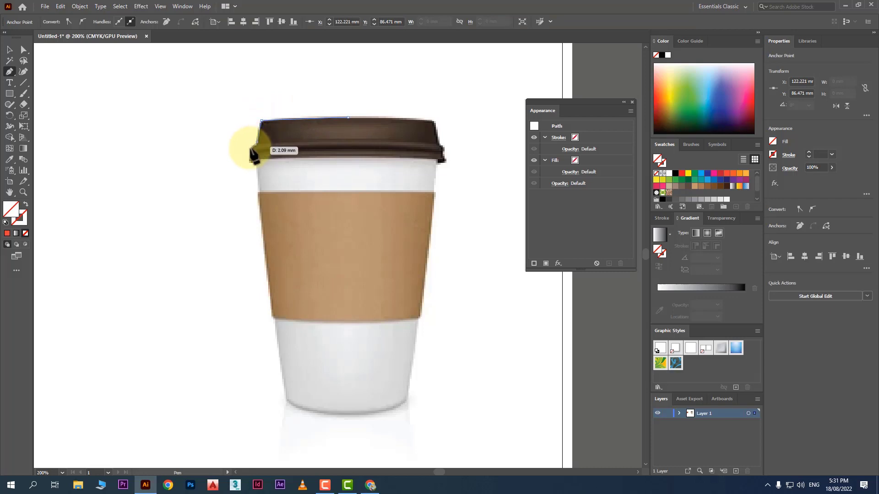
left_click(253, 152)
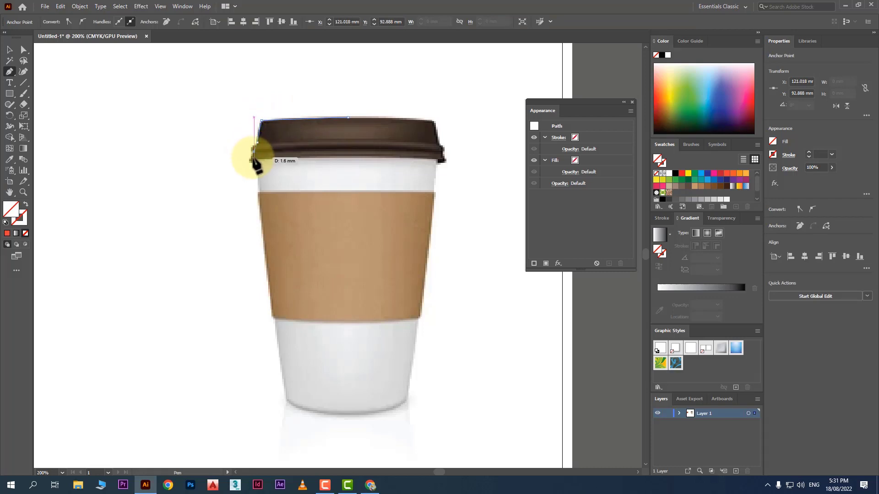
left_click(250, 160)
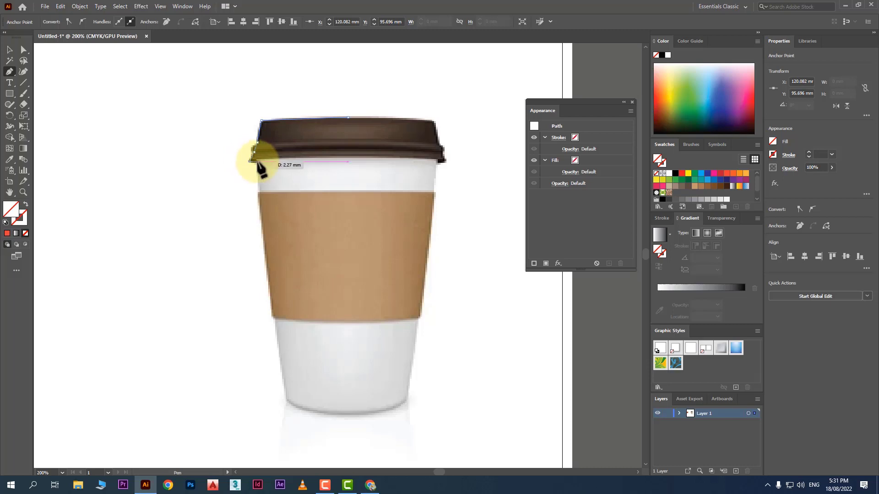
left_click(258, 192)
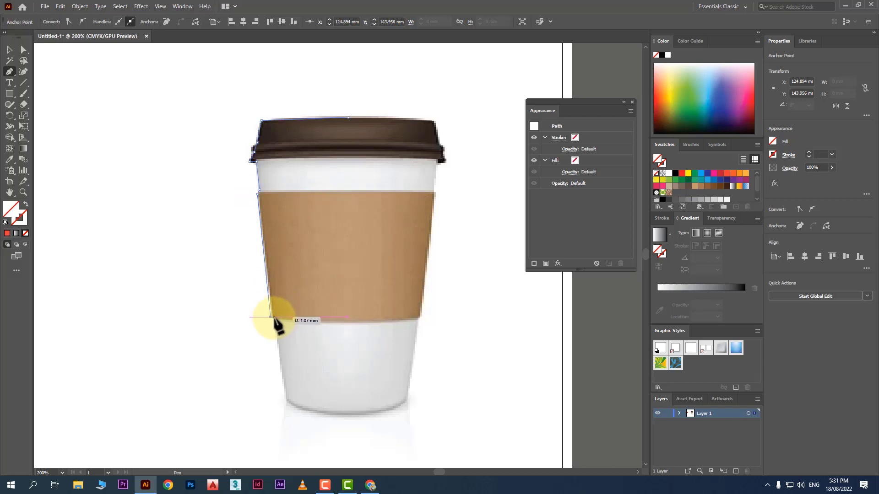
left_click(285, 401)
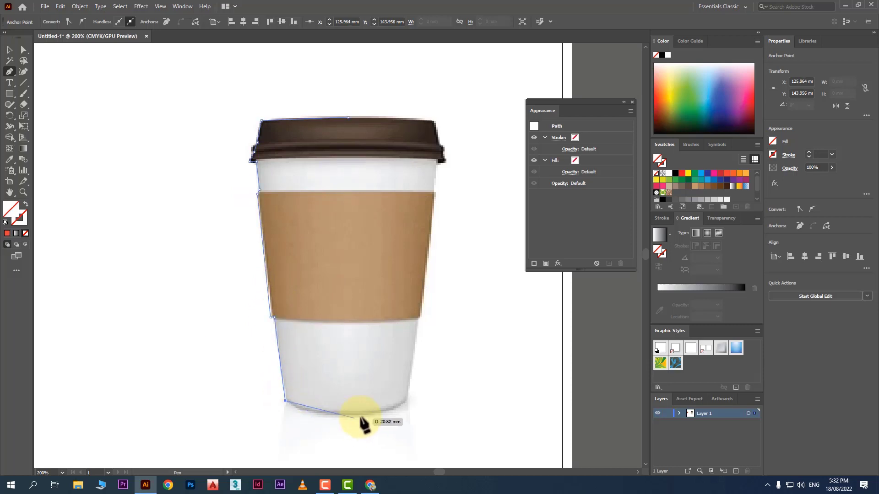
left_click(347, 407)
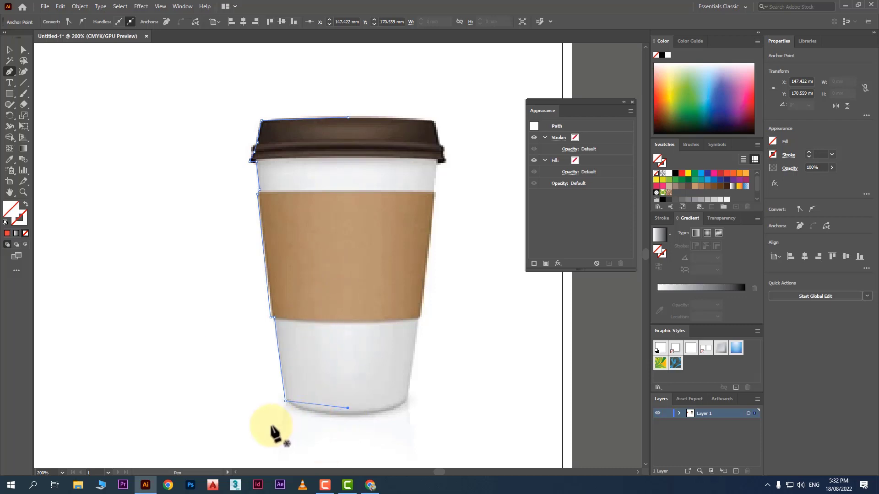
- Bend the path's bottom segment into a curve that follows the cup's rounded base
scroll(308, 422, "up", 2)
scroll(308, 422, "up", 1)
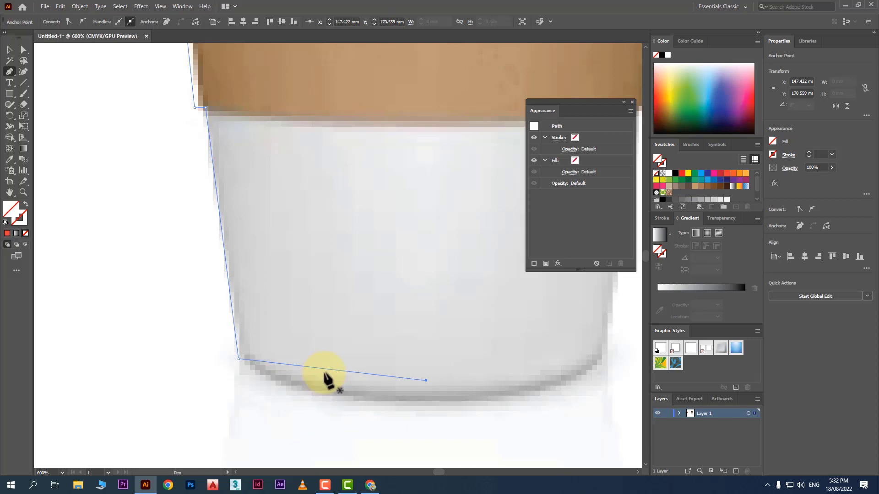
left_click_drag(328, 369, 327, 394)
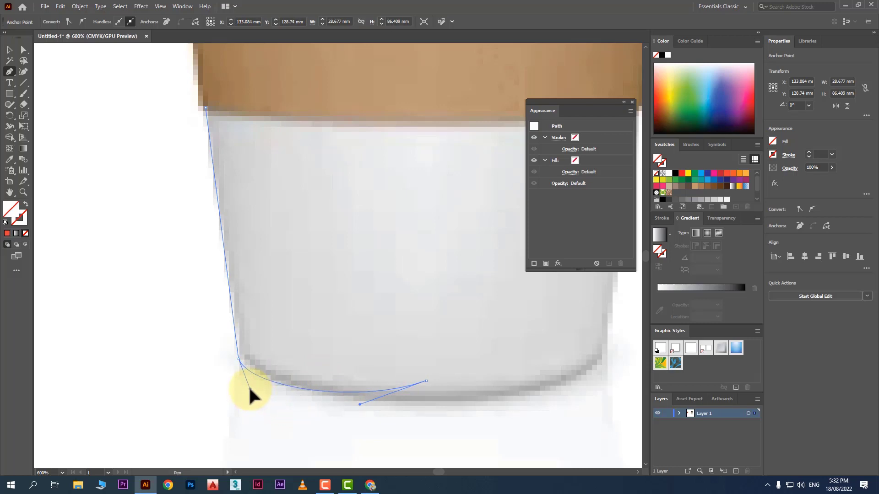
- Curve the short path segment at the upper edge of the brown sleeve outward
scroll(304, 363, "up", 8)
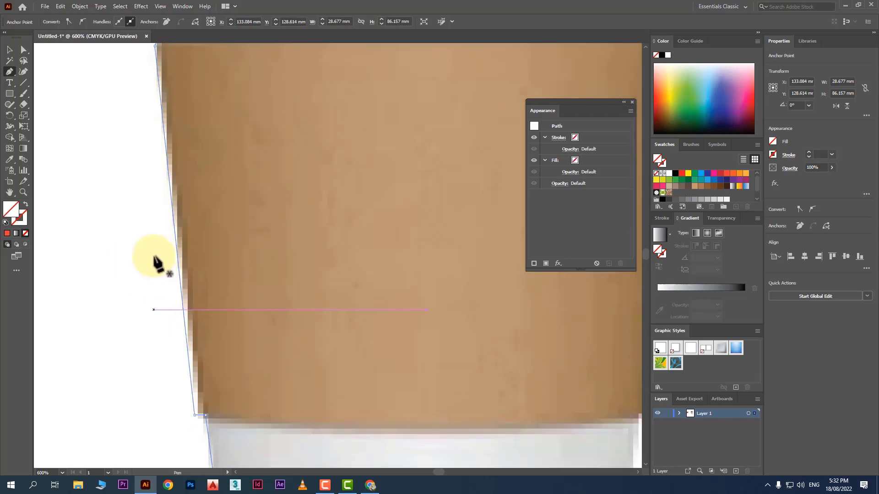
scroll(156, 256, "up", 6)
scroll(151, 238, "up", 2)
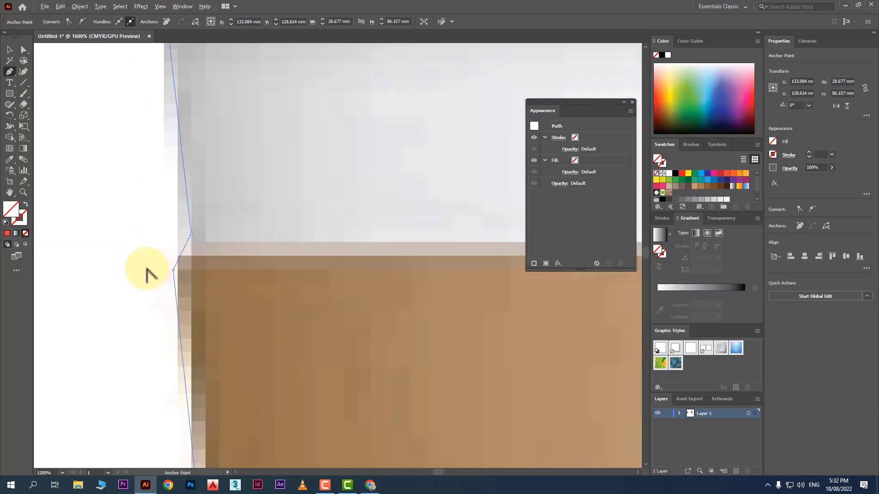
left_click_drag(182, 254, 174, 247)
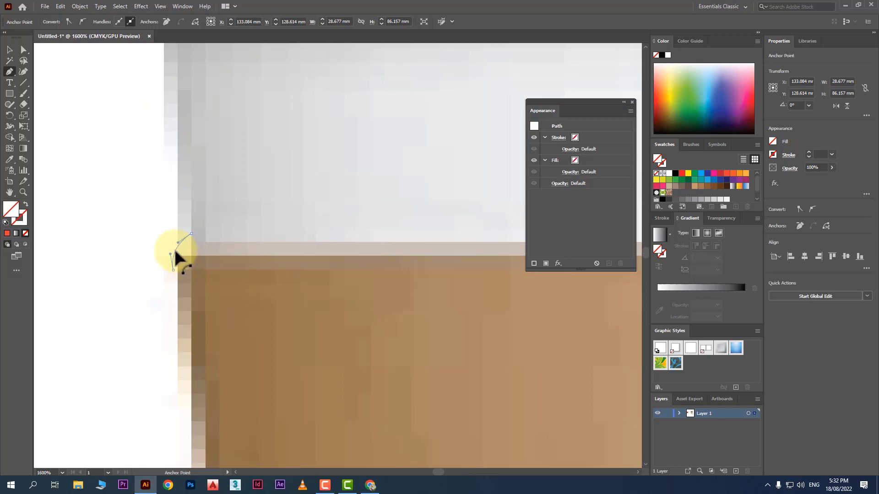
- Reshape the path segments along the lid's rim into outward bulges that follow its ridges
scroll(211, 295, "up", 5)
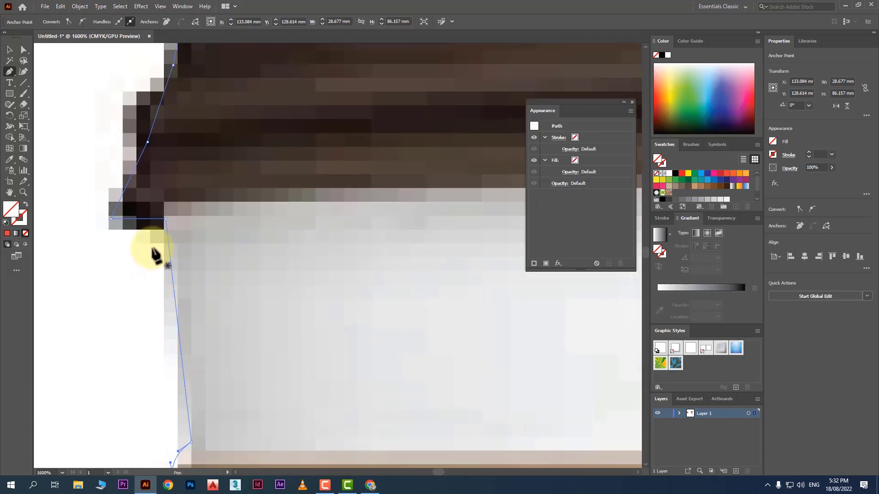
mouse_move(141, 222)
left_mouse_down()
mouse_move(122, 219)
mouse_move(135, 207)
left_mouse_up()
scroll(141, 223, "up", 2)
scroll(153, 235, "up", 2)
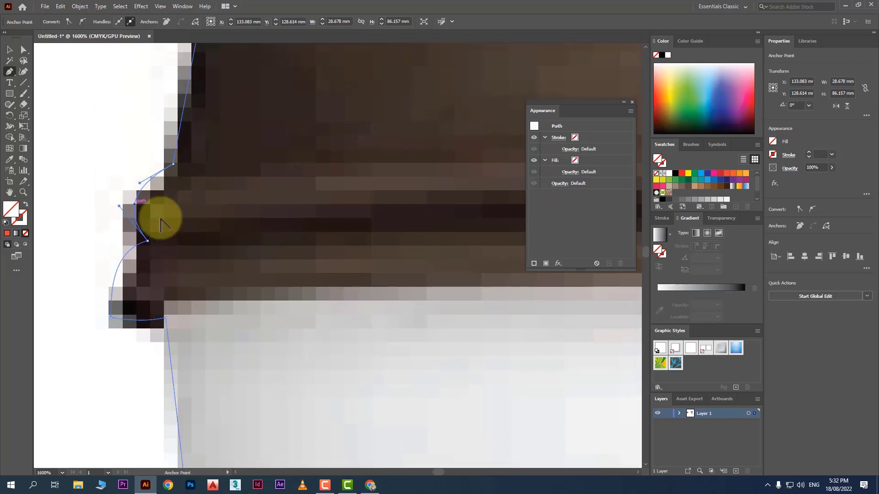
scroll(194, 232, "up", 5)
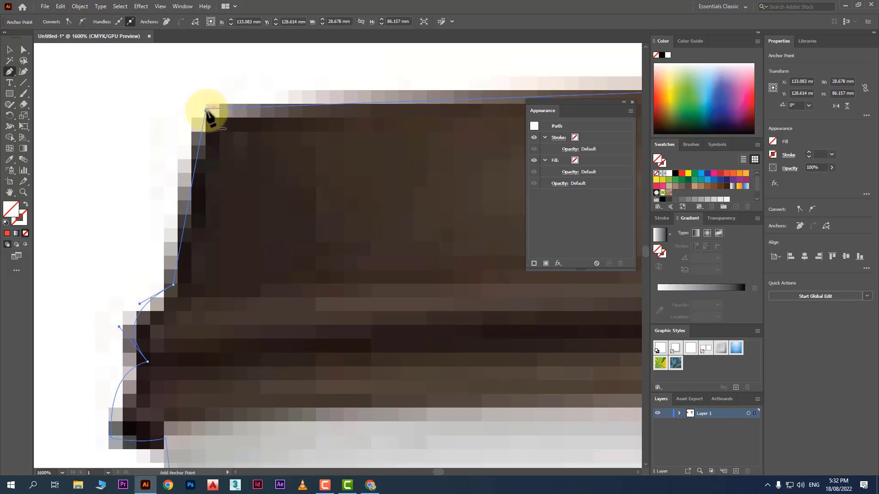
- Round the path's upper-left lid corner with a radius of about 1.11 mm
left_click(10, 49)
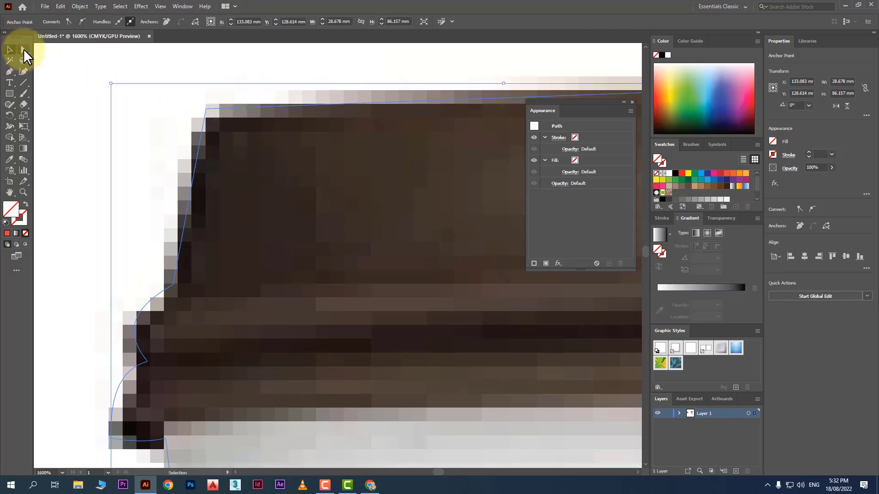
left_click(23, 49)
left_click(205, 110)
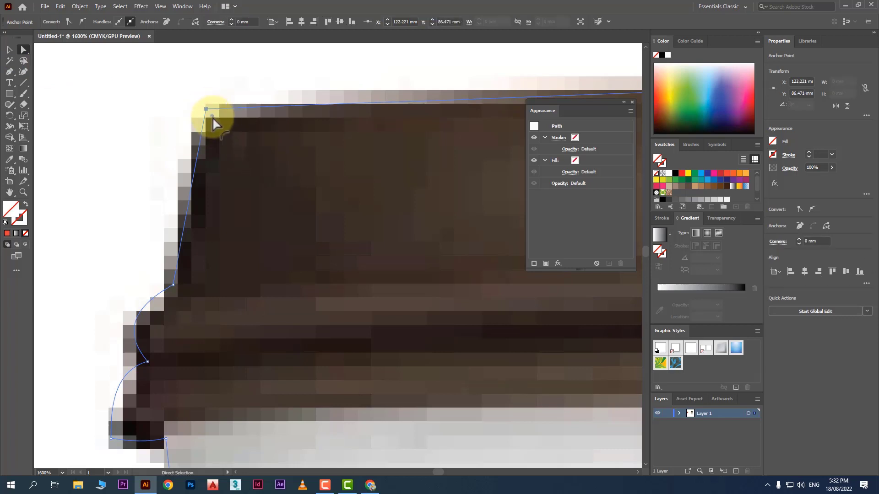
left_click_drag(213, 117, 235, 135)
scroll(142, 197, "down", 3)
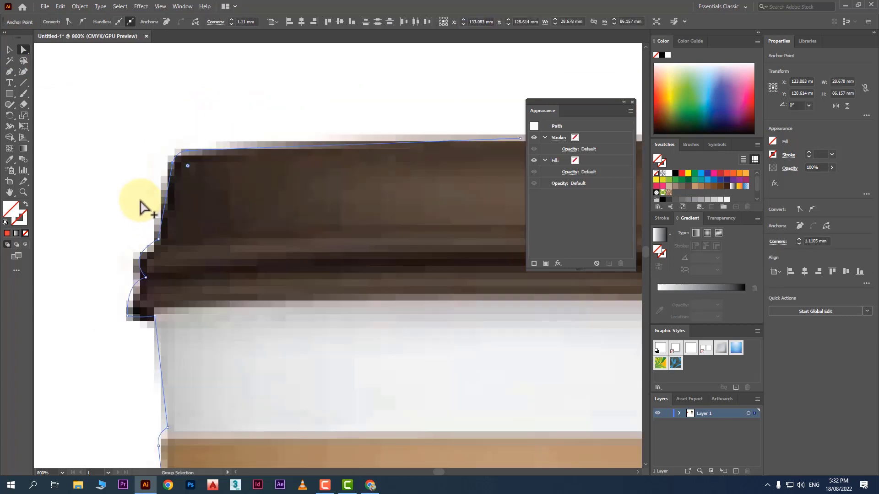
scroll(161, 193, "down", 2)
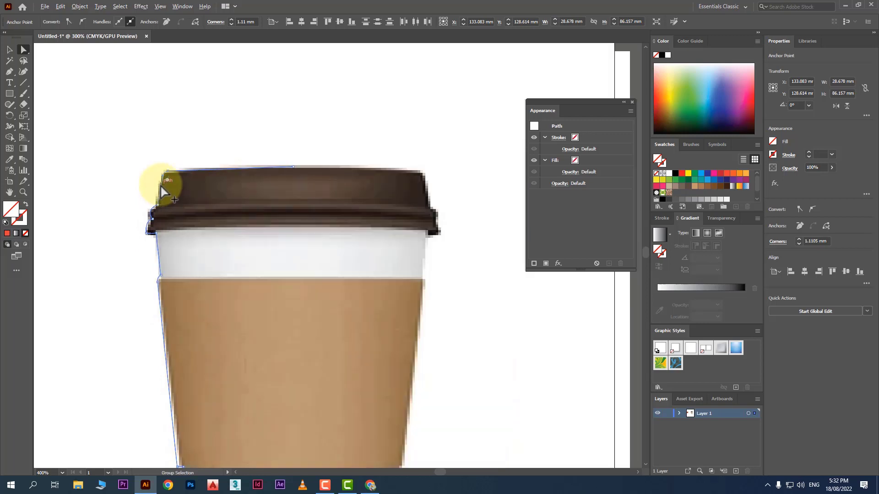
- Select the traced half-cup profile and give it a 0.5 pt stroke
left_click(16, 50)
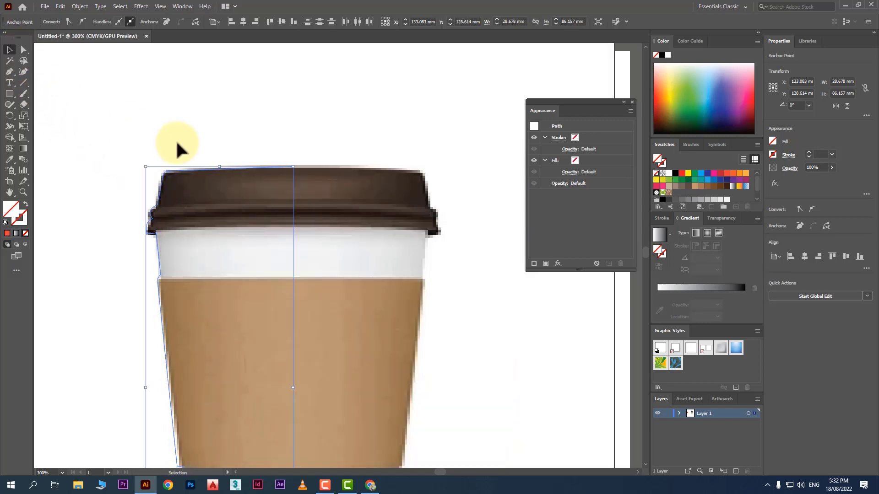
left_click(102, 170)
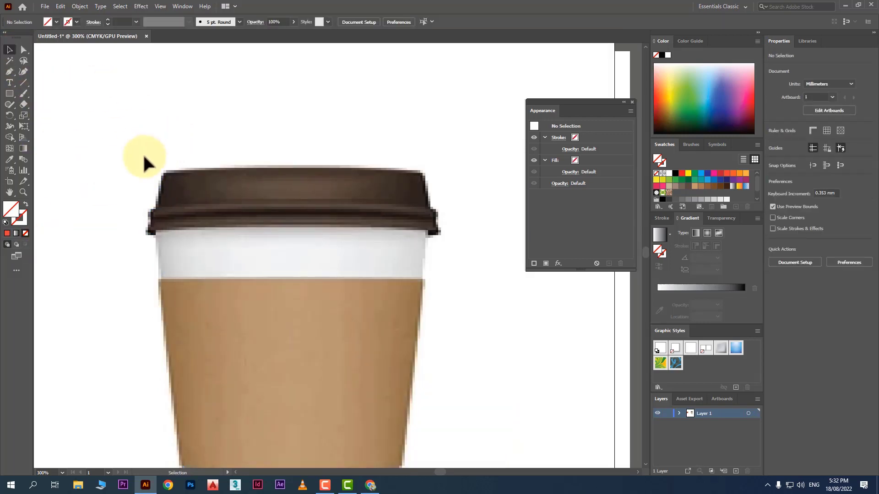
left_click(177, 189)
left_click(136, 23)
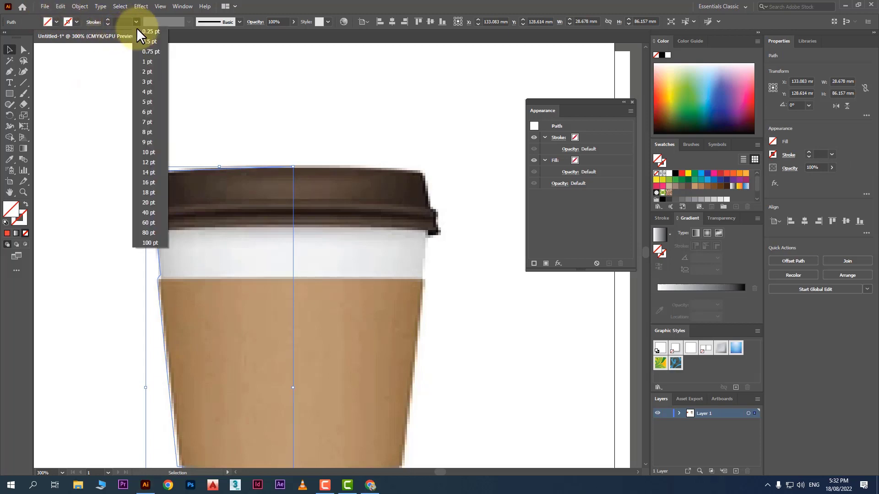
left_click(149, 41)
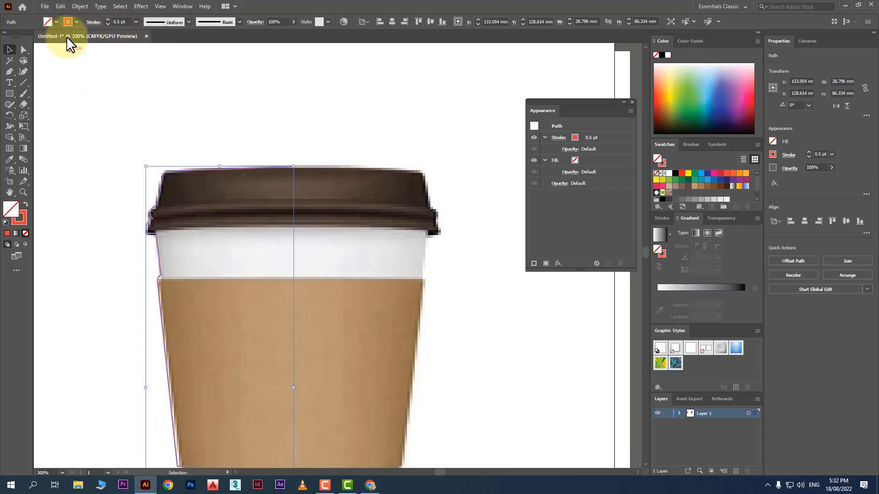
left_click(57, 23)
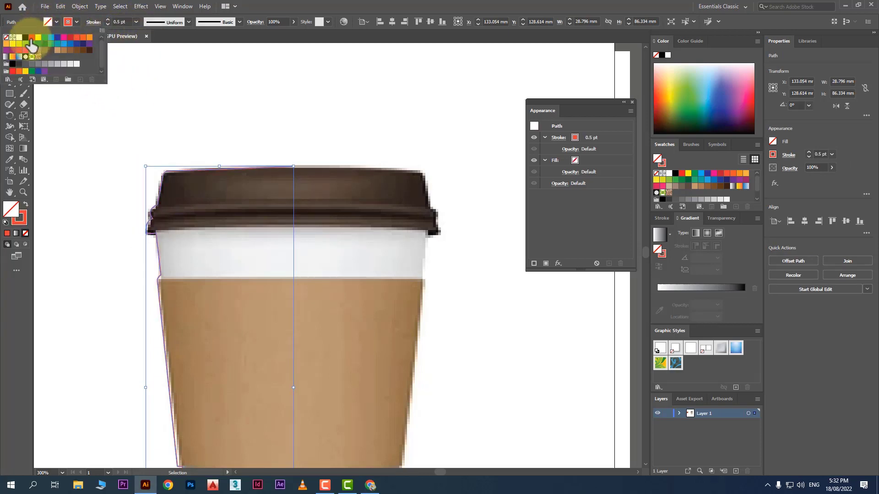
left_click(57, 51)
left_click(187, 119)
scroll(198, 153, "down", 6)
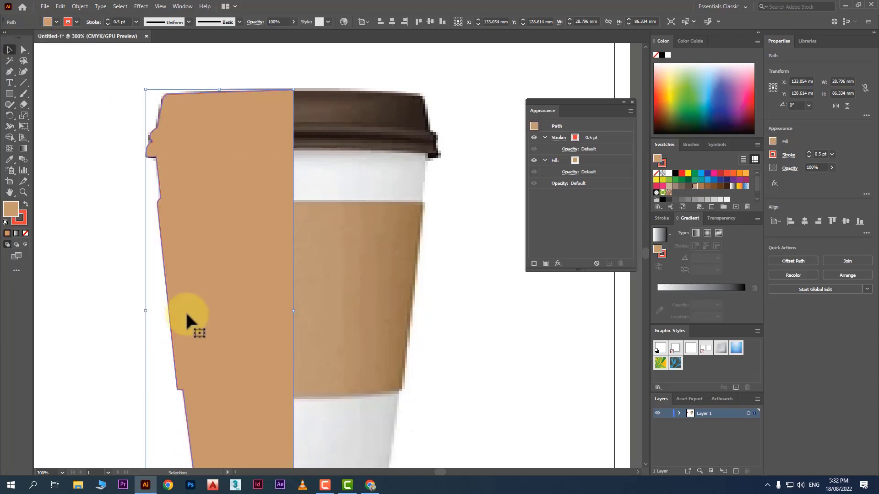
left_click(57, 22)
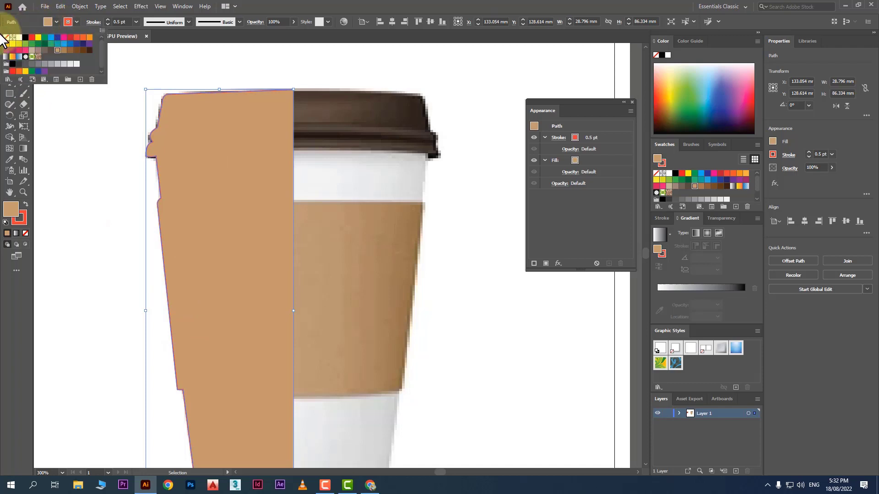
left_click(5, 38)
- Change the half-cup profile's stroke colour to light brown and keep the path selected
left_click(76, 21)
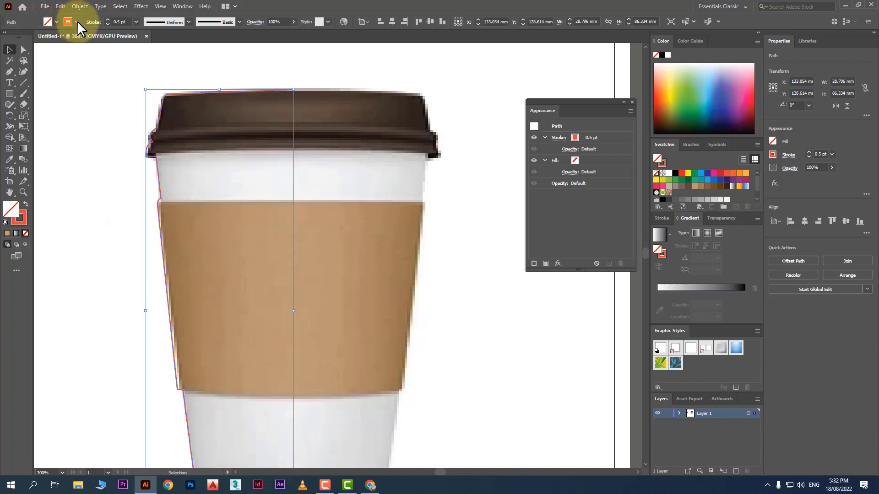
left_click(77, 22)
left_click(58, 51)
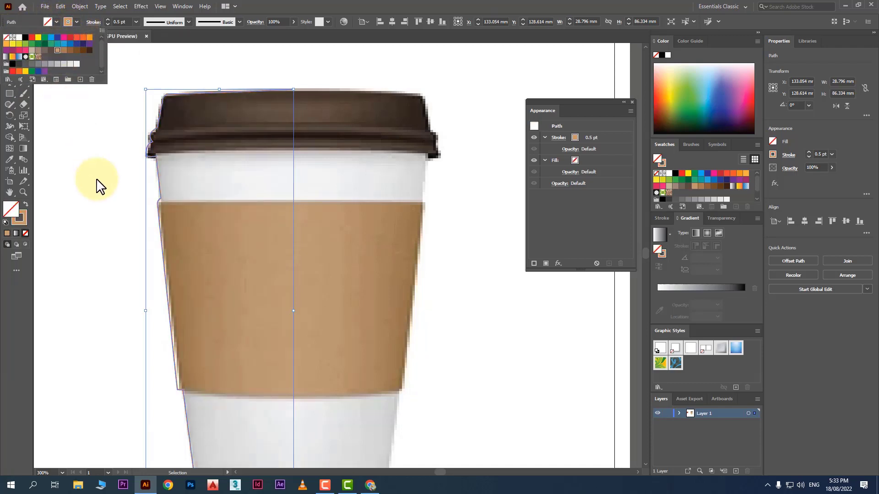
left_click(110, 164)
left_click(108, 128)
left_click_drag(108, 121, 163, 153)
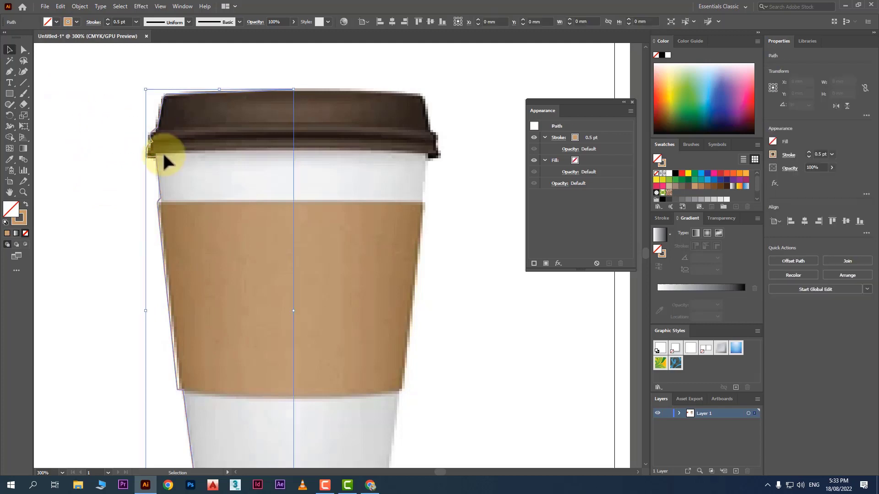
- Start a 3D Revolve effect on the half-cup profile with the preview shown
left_click(141, 7)
mouse_move(201, 55)
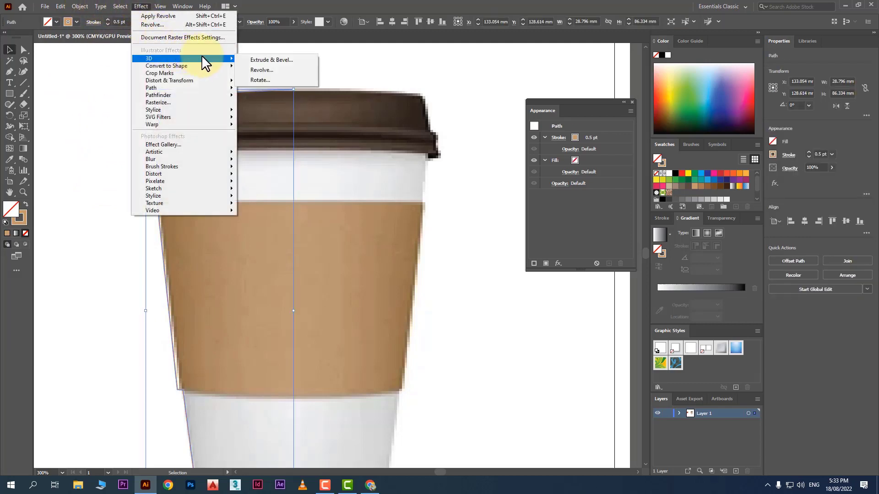
left_click(276, 70)
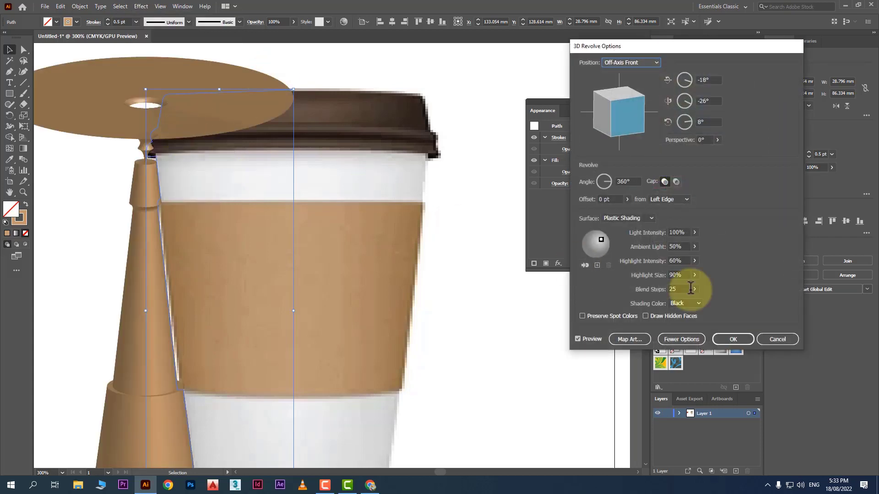
- Try a 3D Revolve of the whole cup profile from its right edge, and undo the revolve
left_click(687, 199)
left_click(672, 220)
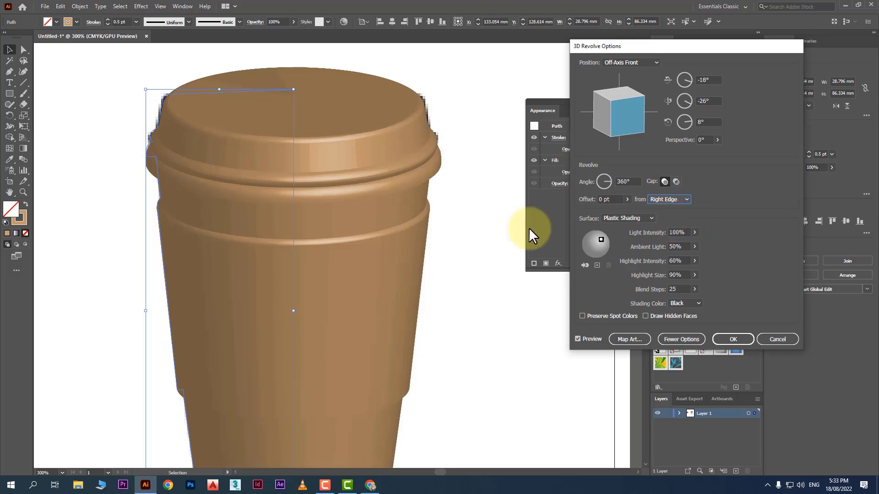
left_click(748, 348)
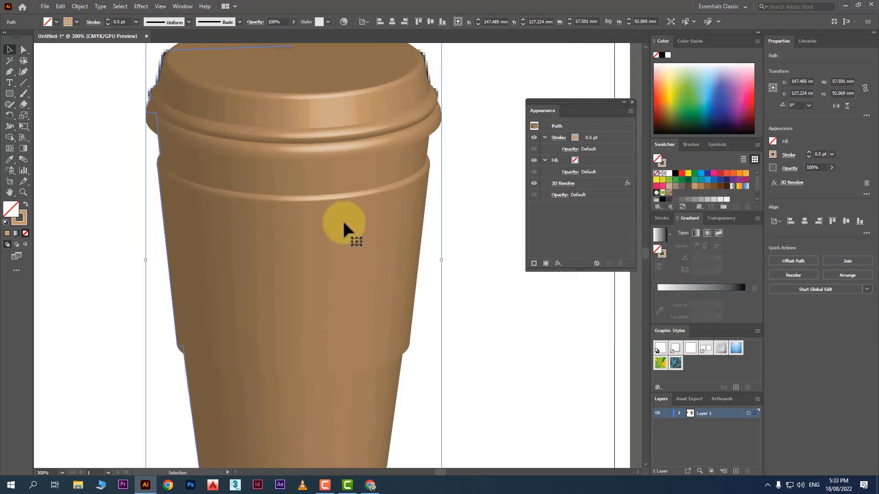
scroll(343, 229, "down", 2)
scroll(376, 222, "up", 1)
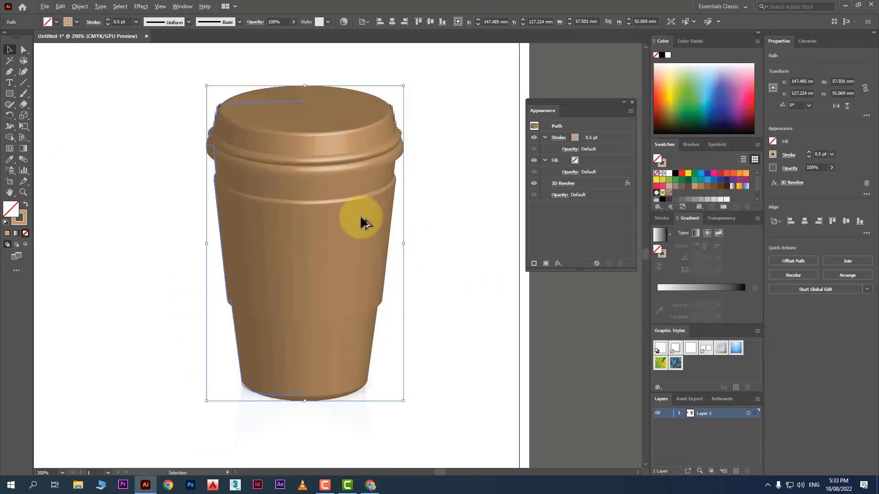
left_click(430, 222)
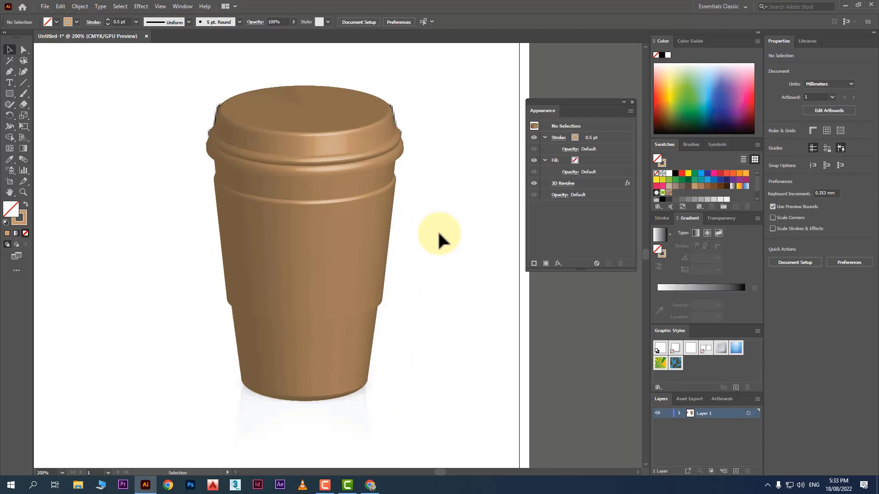
key("ctrl+z")
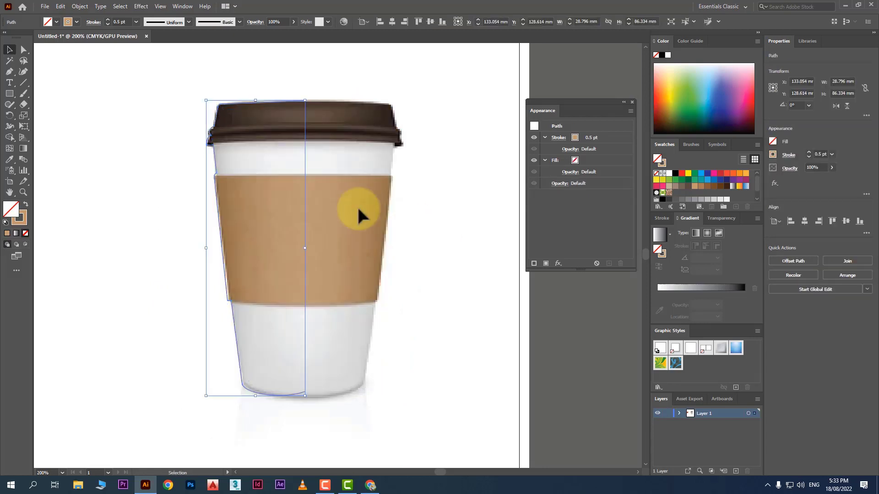
- Cut the profile path at the anchor point where the lid's rim meets the white cup
scroll(293, 115, "up", 2)
scroll(238, 163, "down", 1)
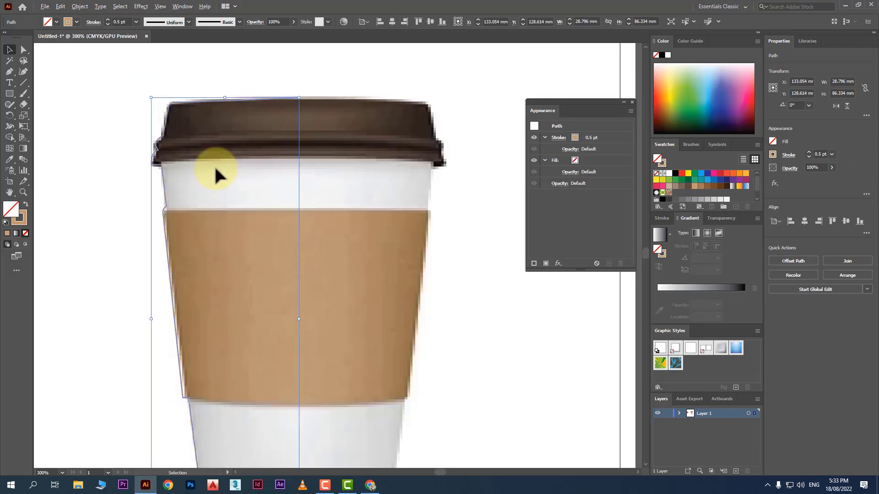
scroll(245, 238, "down", 2)
scroll(240, 252, "up", 1)
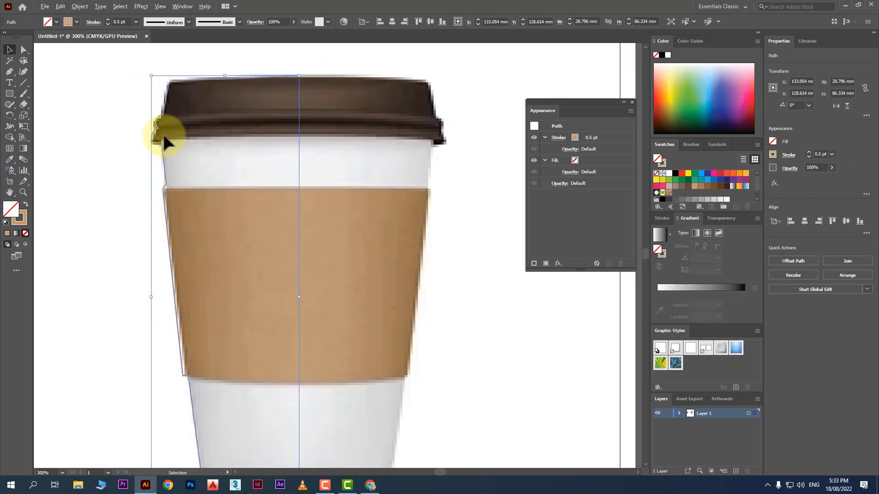
scroll(146, 90, "up", 3)
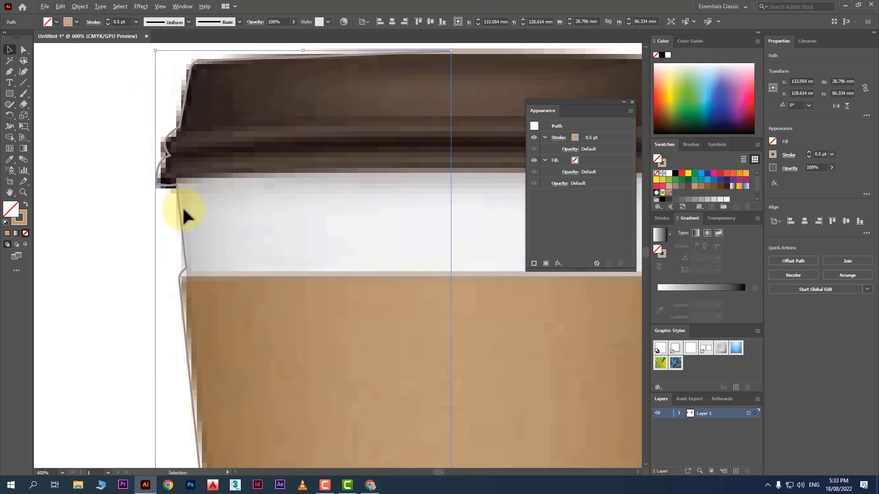
scroll(231, 204, "up", 2)
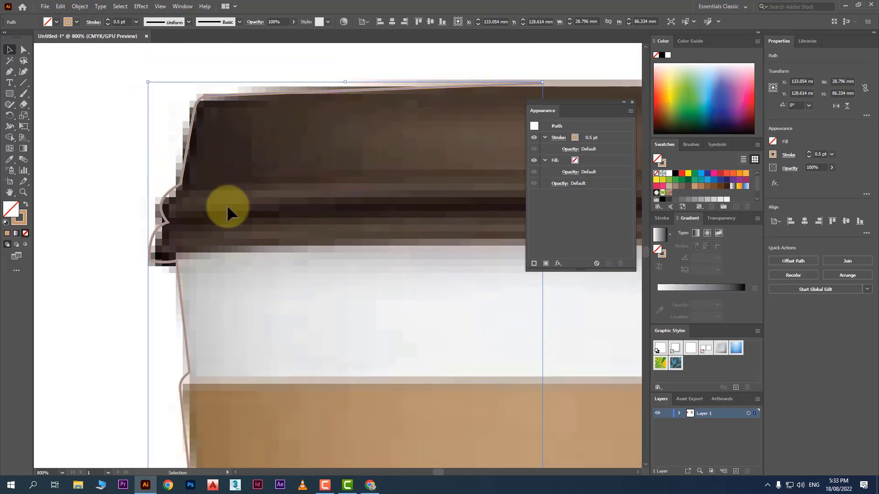
left_click(24, 50)
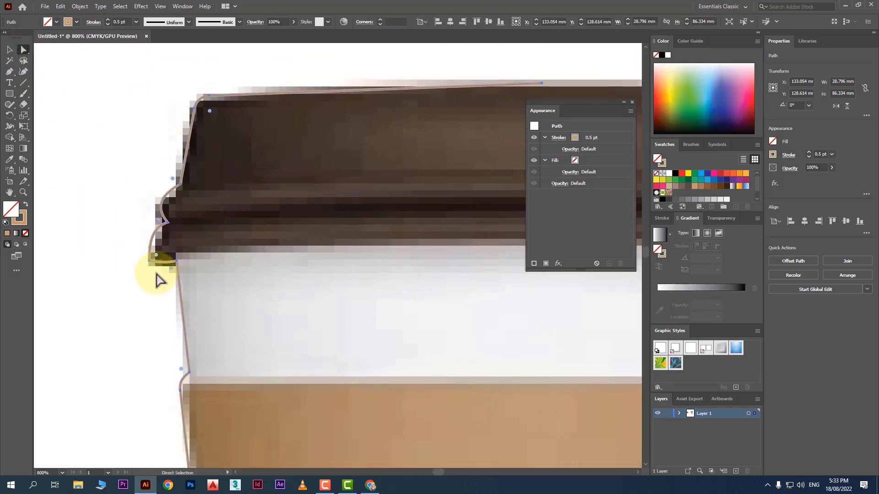
left_click(177, 262)
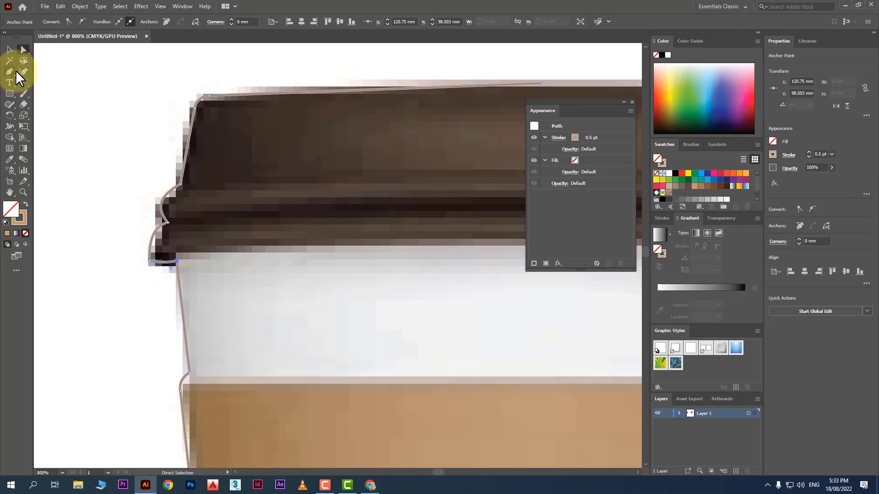
left_click(195, 20)
- Cut the profile path at the anchor point where the white upper band meets the brown sleeve
scroll(177, 247, "down", 2)
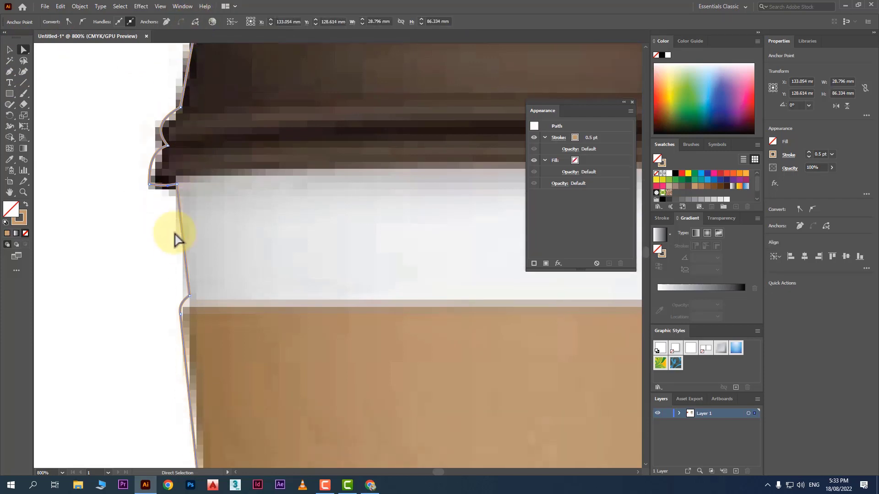
scroll(174, 233, "down", 3)
left_click(190, 209)
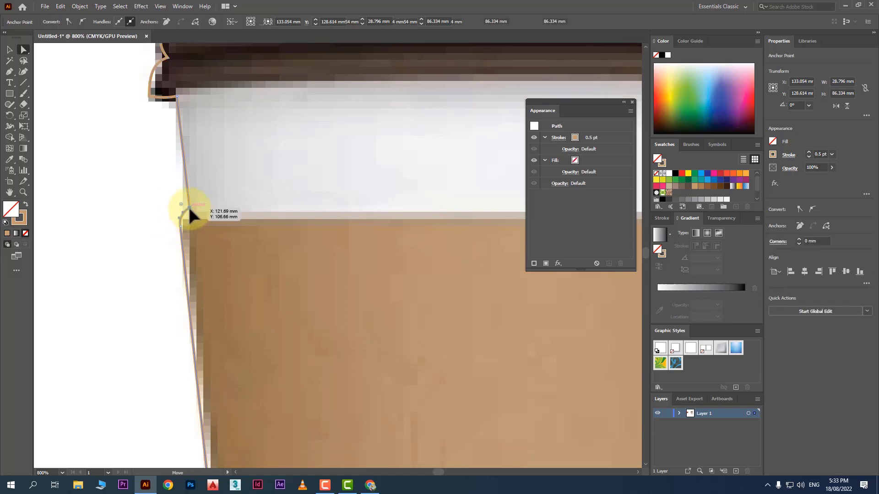
left_click(196, 20)
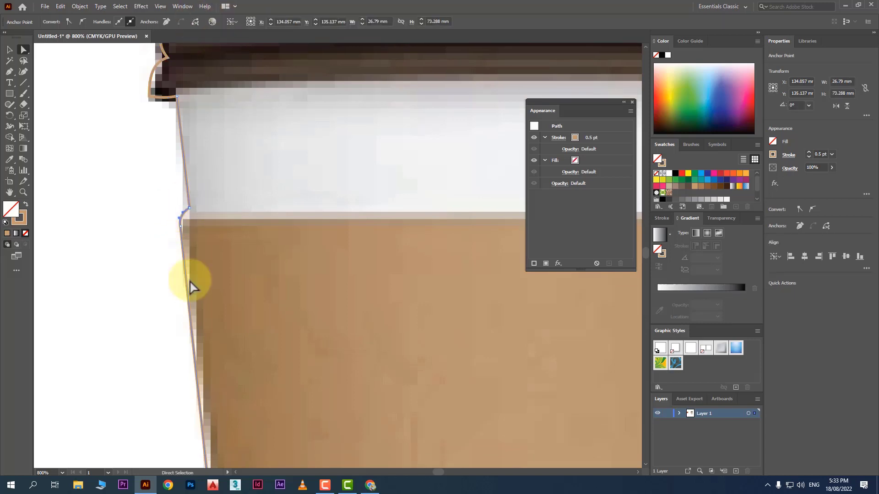
- Cut the profile path at the inner anchor point below the brown sleeve, where the lower cup begins
scroll(171, 233, "down", 10)
scroll(169, 235, "down", 4)
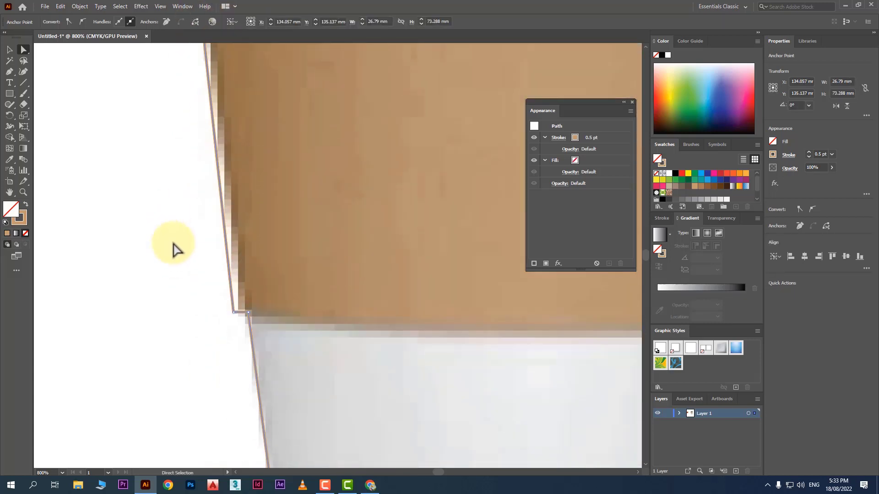
left_click(248, 312)
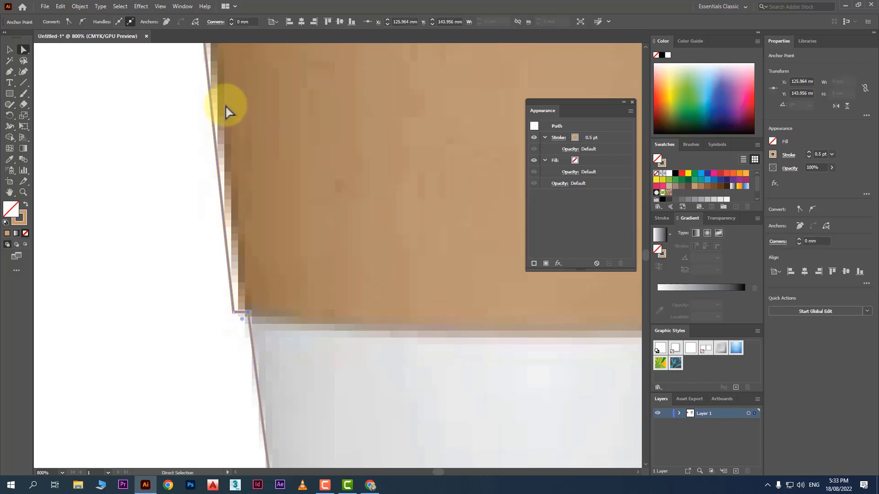
left_click(198, 21)
- Set the stroke colour of the separated lid path to dark brown
scroll(210, 219, "down", 4)
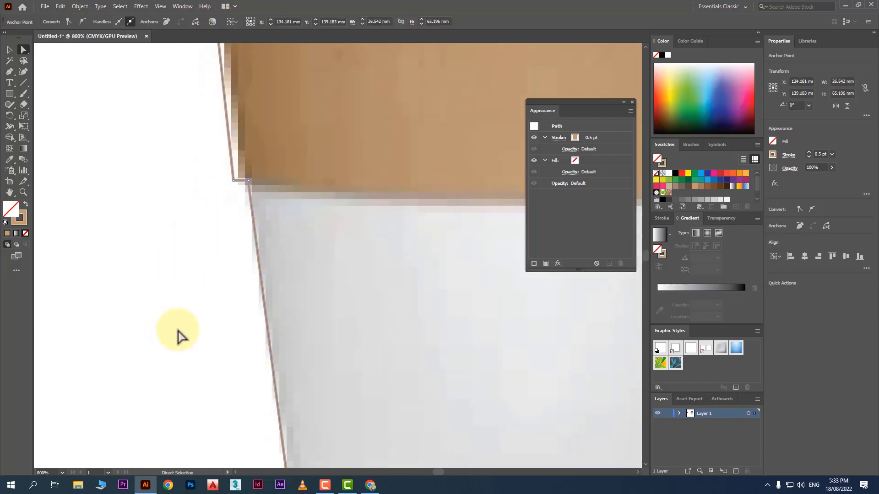
scroll(178, 337, "down", 2)
scroll(181, 337, "up", 10)
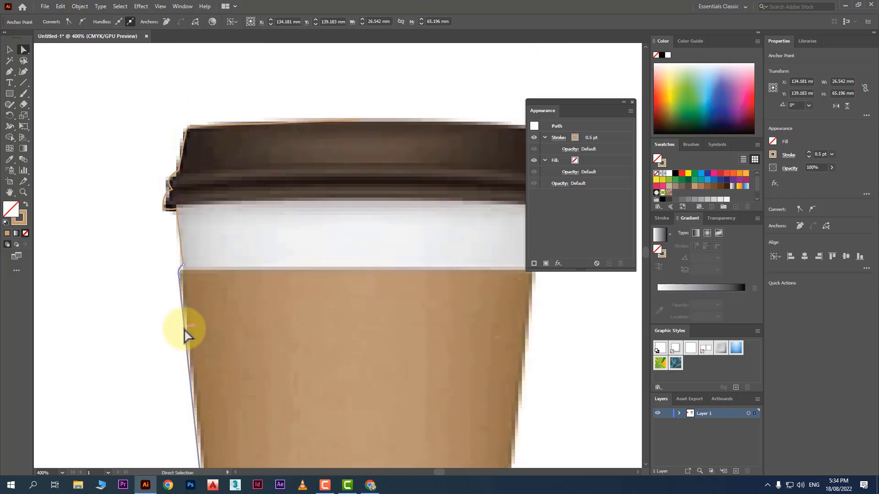
left_click(9, 49)
left_click_drag(182, 117, 193, 136)
left_click(76, 20)
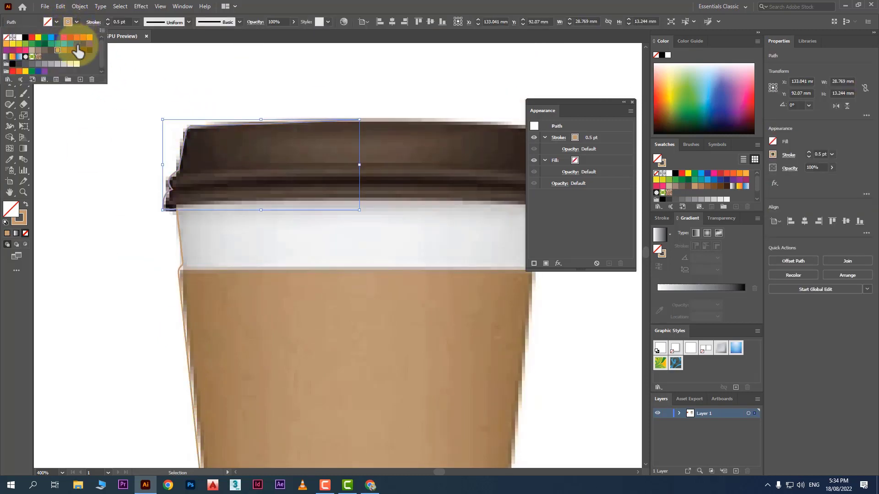
left_click(90, 53)
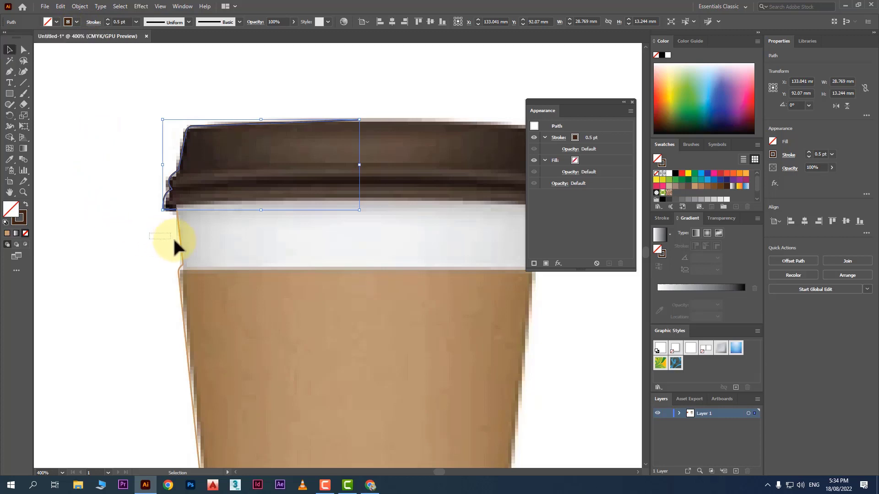
- Set the stroke of the short path between lid and sleeve to a light grey
left_click_drag(173, 237, 188, 246)
left_click(77, 20)
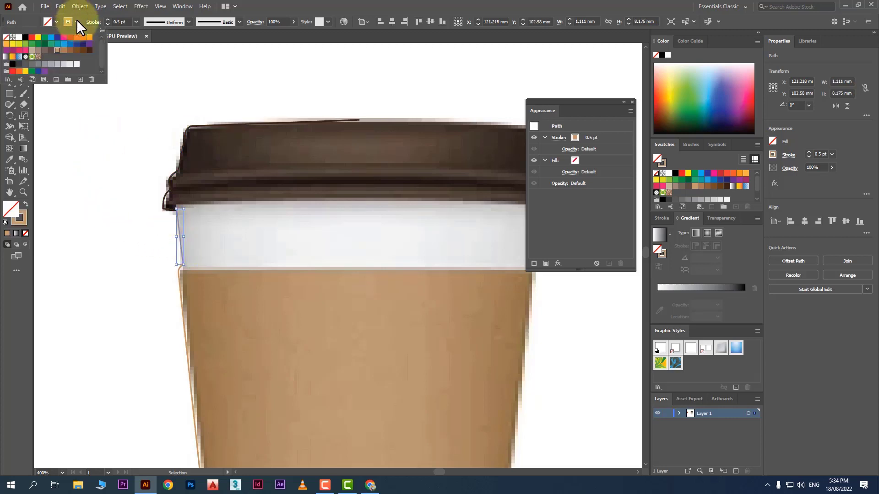
left_click(70, 64)
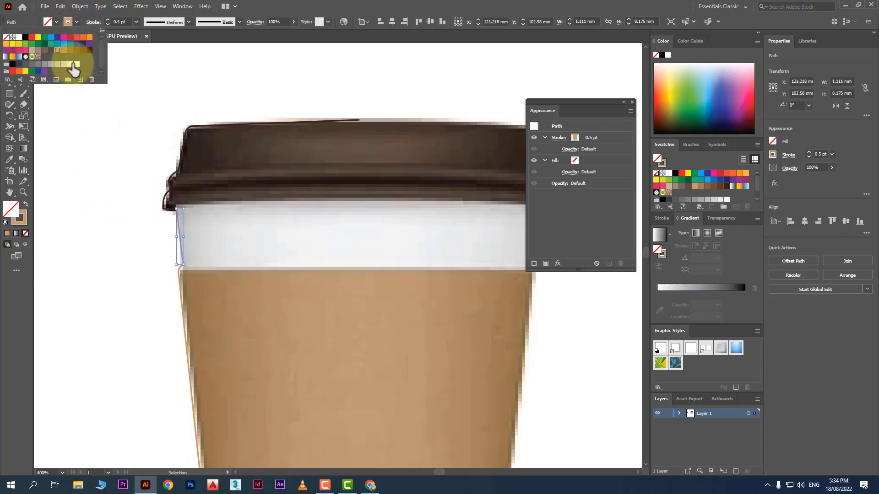
left_click(120, 261)
- Set the stroke of the lower cup path below the sleeve to the same light grey
scroll(122, 262, "down", 5)
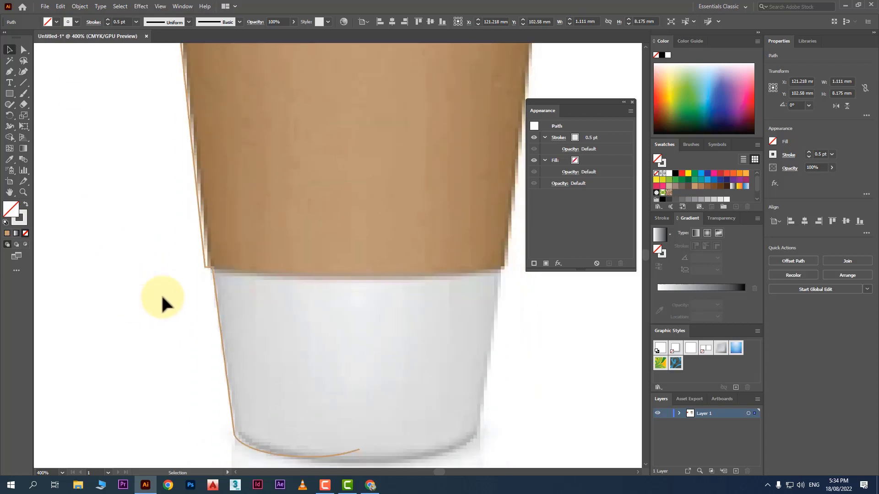
left_click(220, 320)
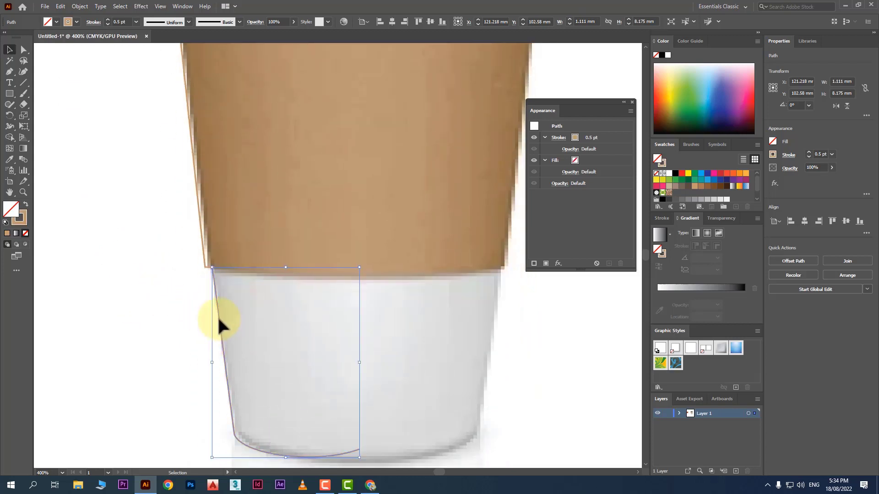
left_click(76, 22)
left_click(71, 64)
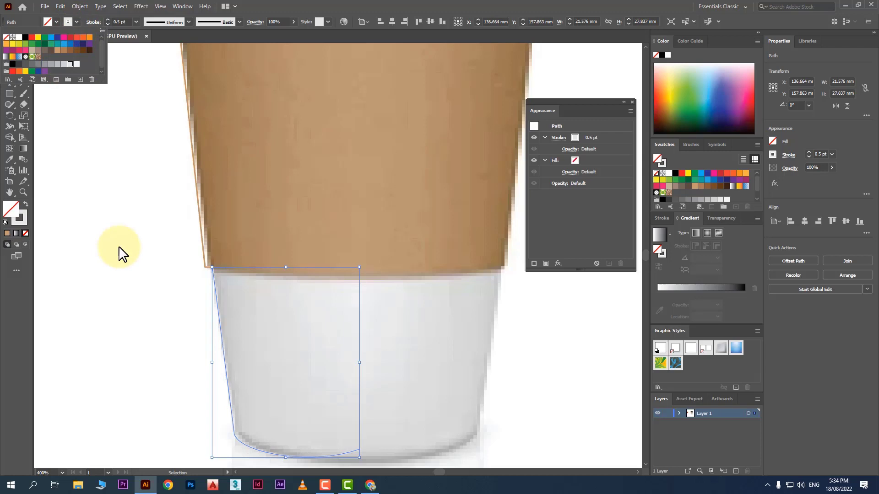
left_click(117, 204)
scroll(117, 299, "down", 1)
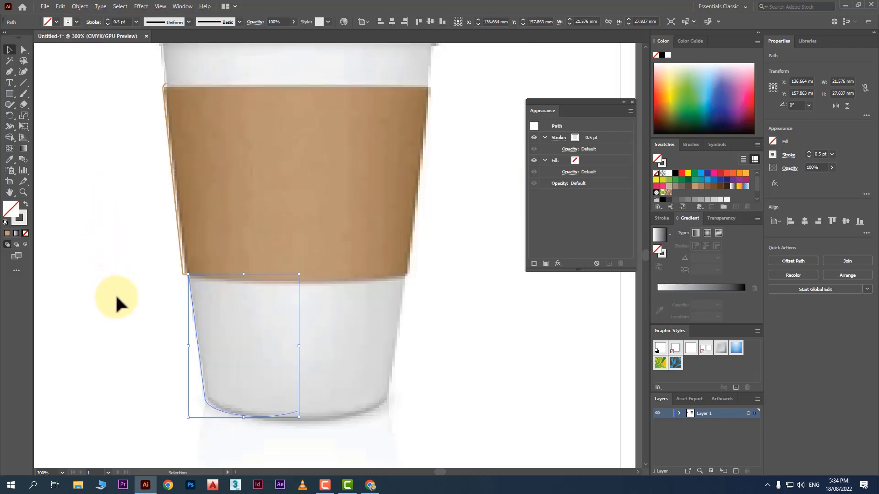
scroll(116, 299, "down", 1)
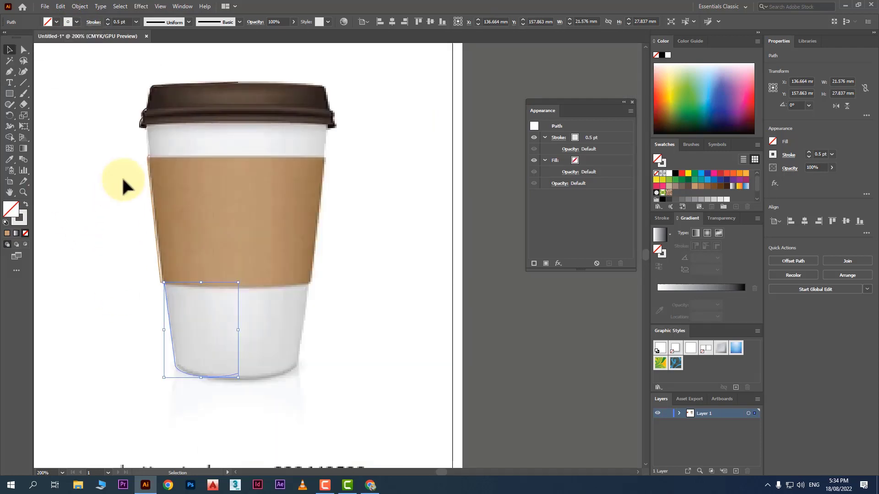
left_click(115, 132)
left_click_drag(123, 72, 211, 196)
left_click_drag(298, 424, 298, 424)
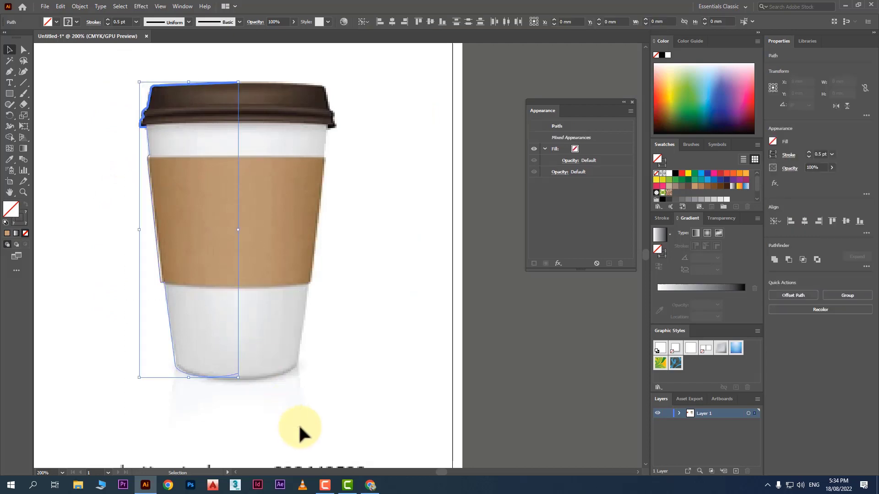
left_click(298, 422)
- Move the lower cup path's bottom end anchor to about X 146.1 mm, Y 172.9 mm and level its curve handle
scroll(200, 392, "up", 2)
scroll(199, 392, "up", 1)
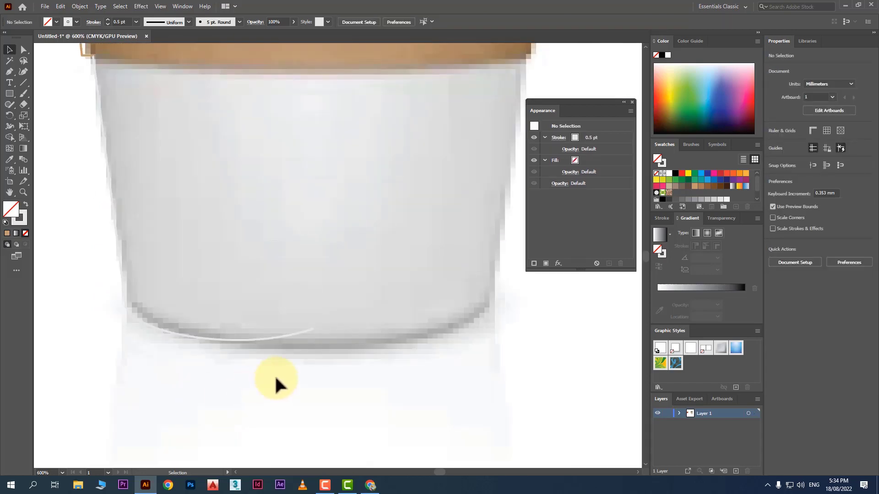
left_click(263, 338)
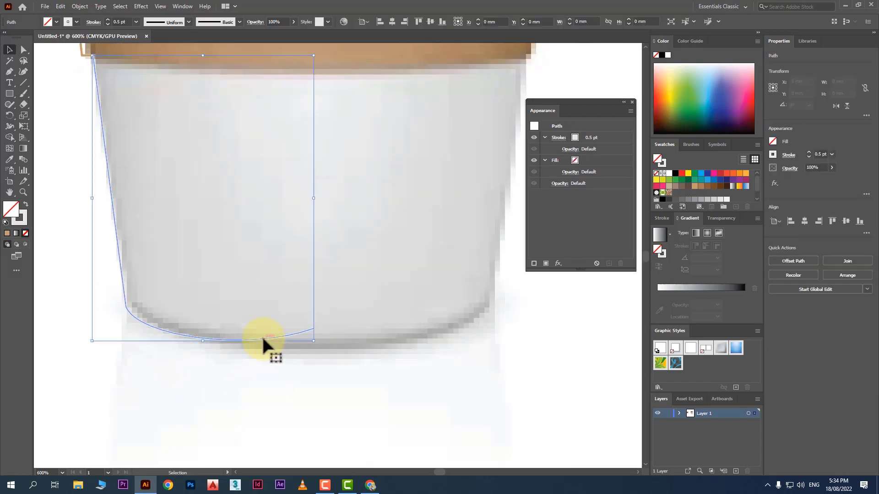
left_click(23, 49)
left_click_drag(315, 330, 299, 347)
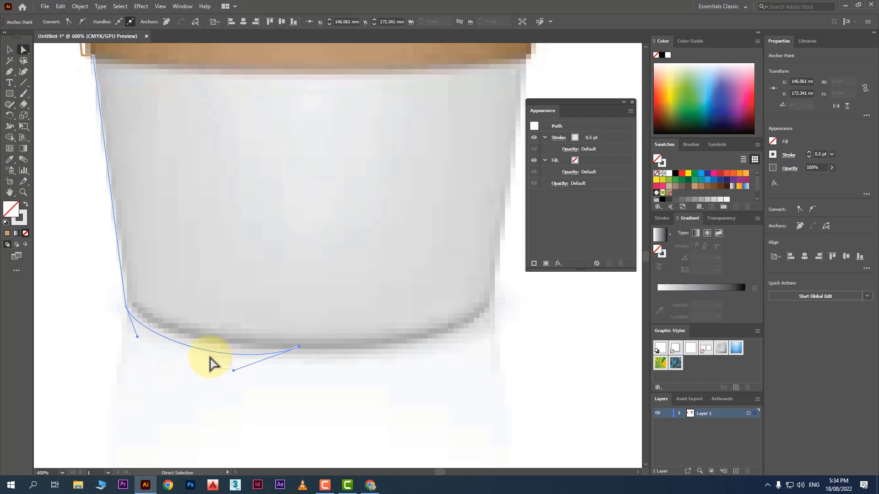
left_click(213, 362)
left_click_drag(299, 347, 300, 353)
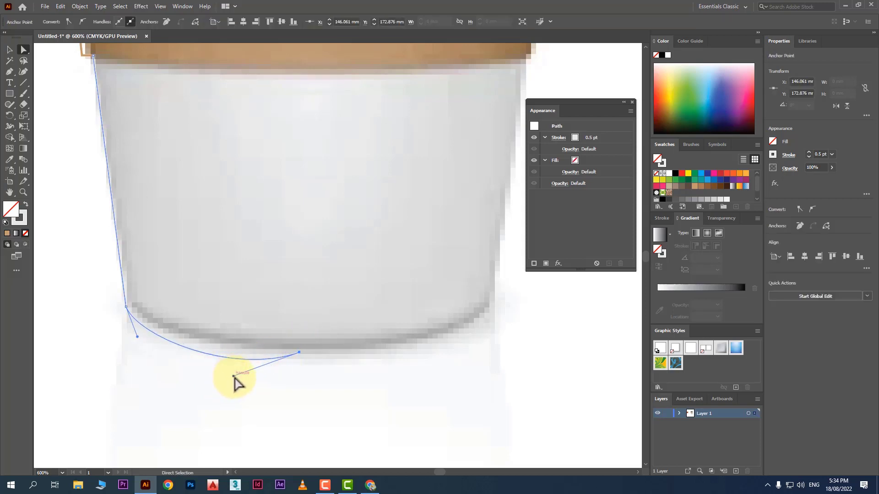
left_click_drag(233, 376, 184, 358)
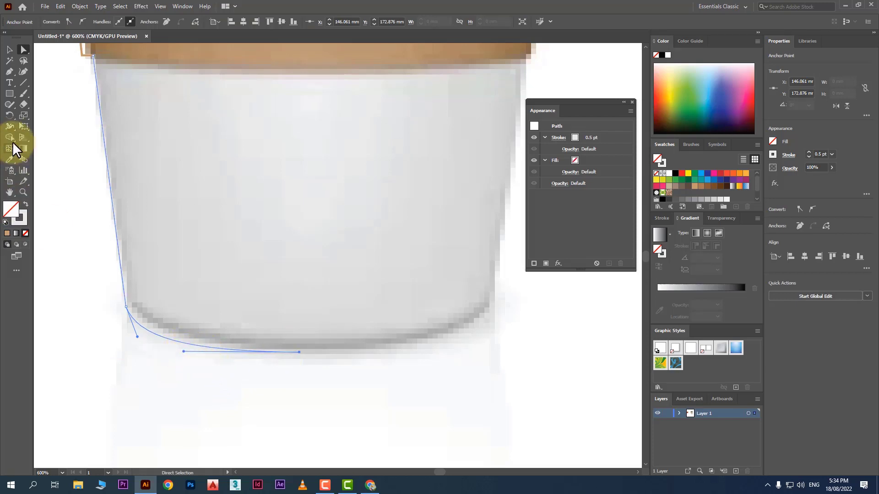
- Flip all the cup profile paths horizontally and move them to the cup's right half, at about X 161.96 mm, Y 129.2 mm
left_click(9, 49)
scroll(267, 363, "down", 4)
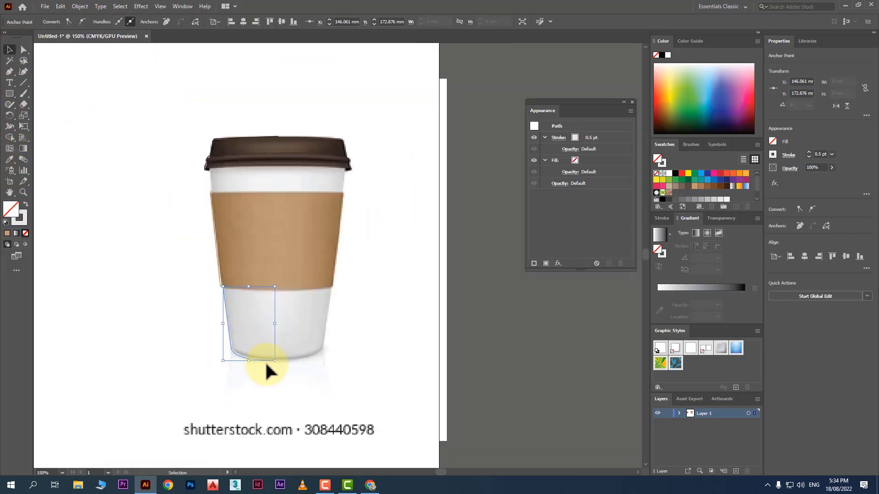
left_click(188, 149)
left_click_drag(185, 126, 331, 385)
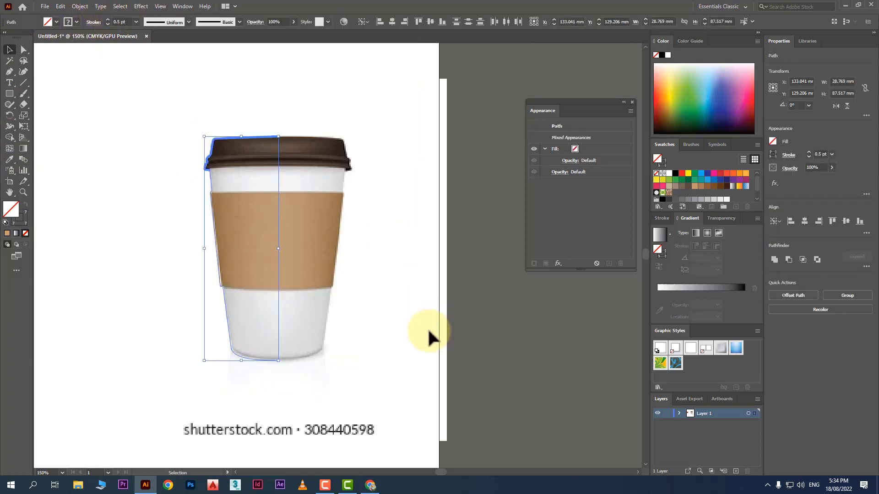
left_click(836, 105)
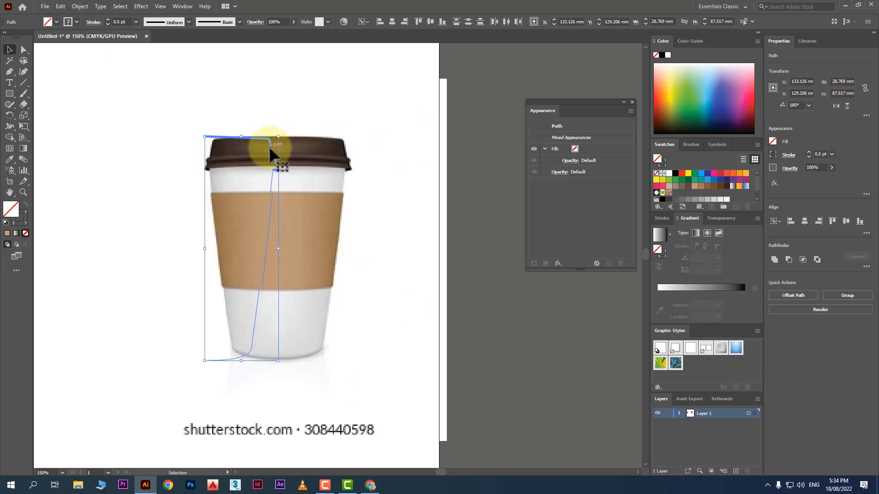
left_click_drag(271, 148, 346, 148)
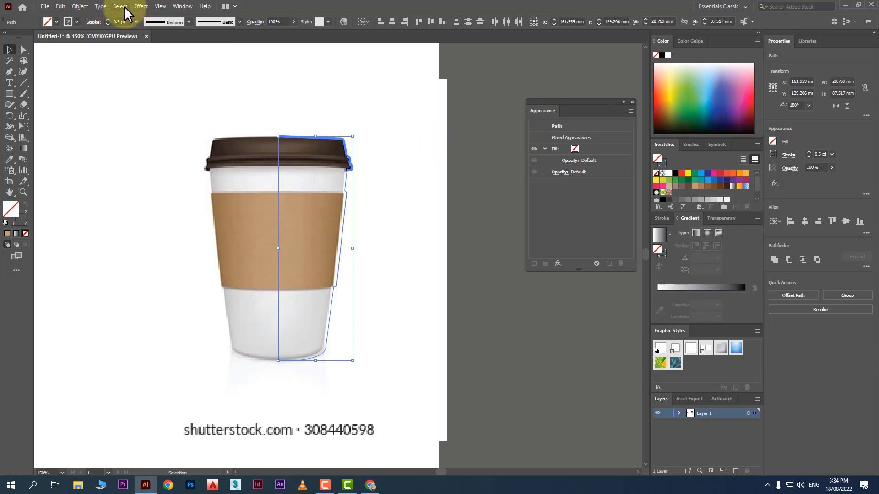
- Try a 3D Revolve on the ungrouped lid, cup and sleeve paths with the Off-Axis Front position
left_click(141, 6)
mouse_move(201, 58)
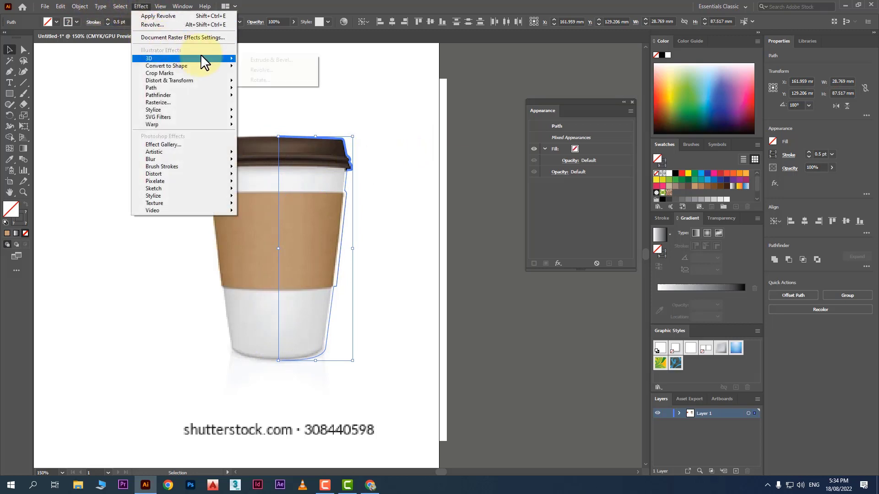
left_click(309, 69)
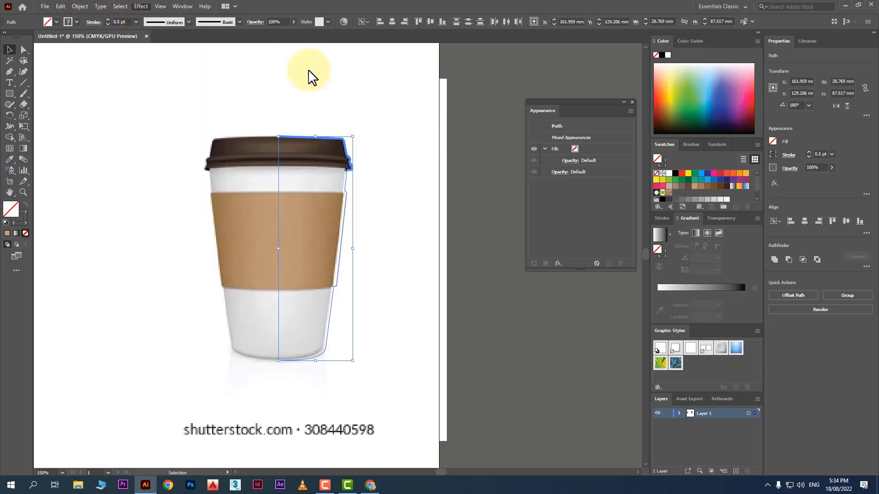
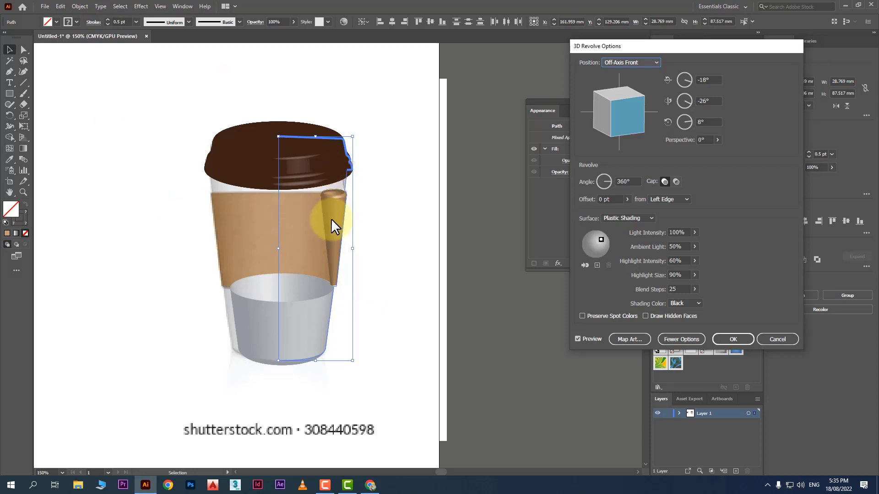
left_click(769, 338)
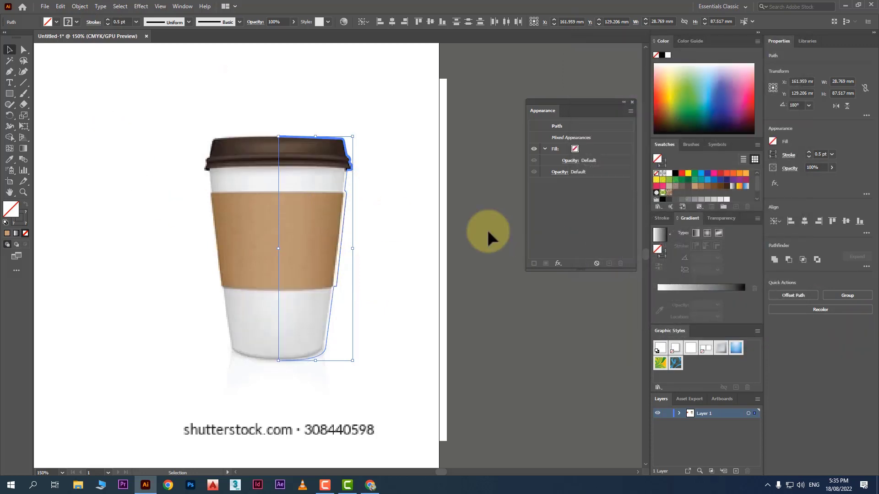
- Group all the lid, cup and sleeve profile paths
left_click(376, 141)
left_click_drag(384, 102, 328, 256)
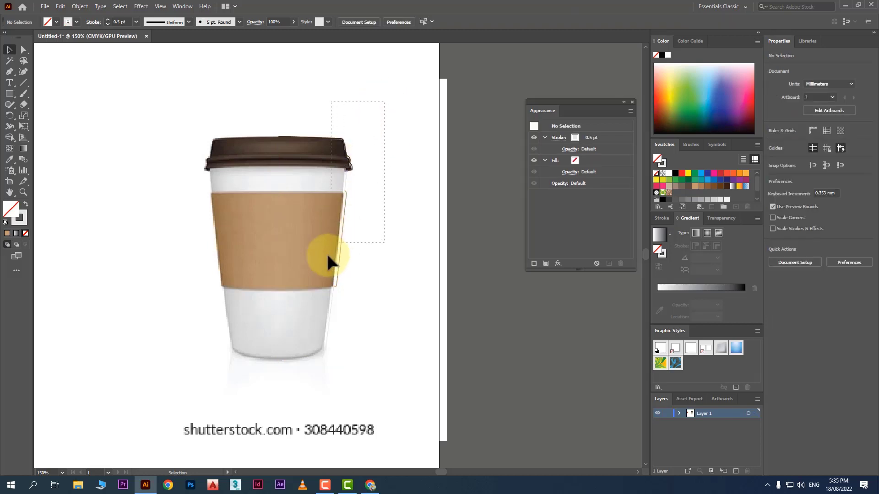
left_click_drag(271, 389, 247, 375)
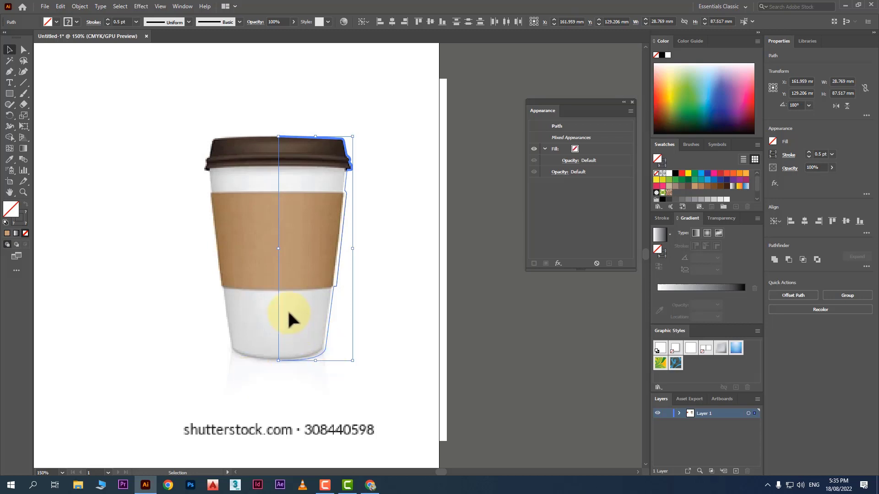
right_click(319, 269)
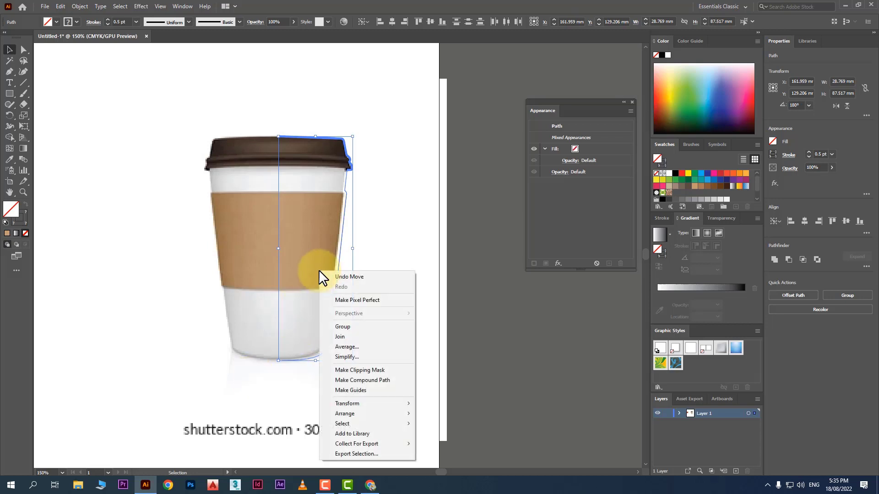
left_click(344, 326)
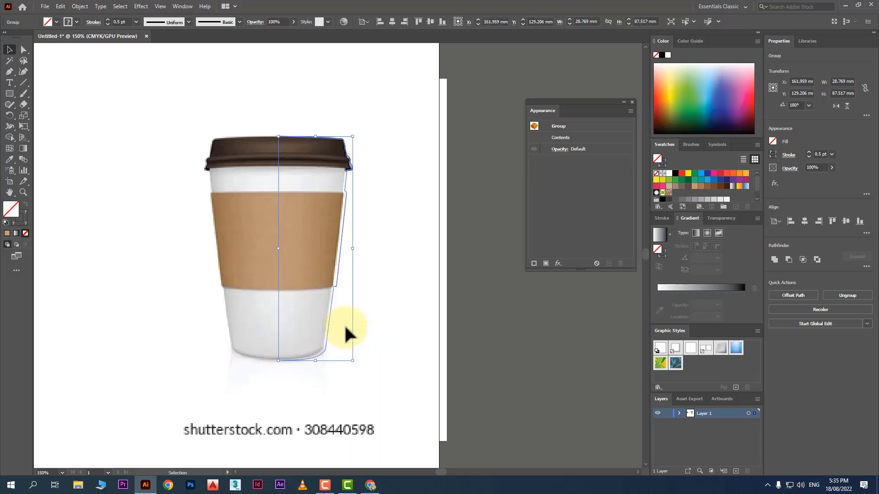
- Try a 3D Revolve on the grouped profile with a custom rotation of about -3°, -10° and 16°
left_click(137, 6)
mouse_move(188, 56)
left_click(259, 70)
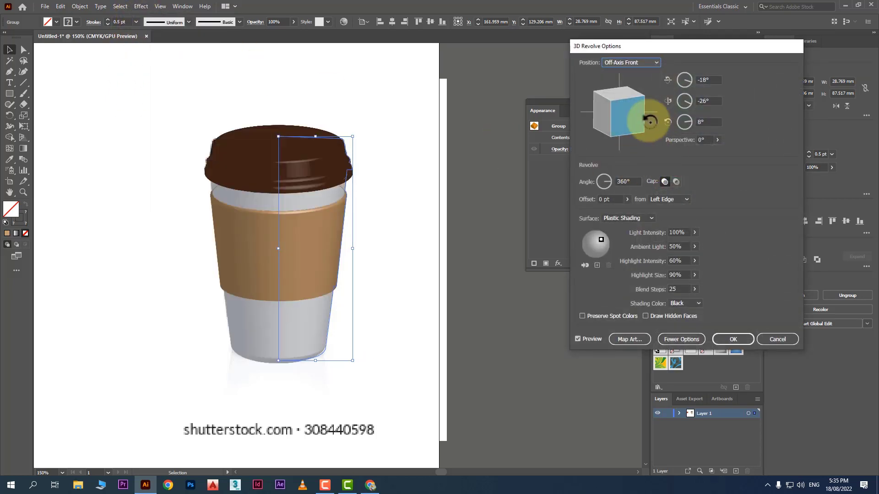
mouse_move(648, 121)
left_mouse_down()
mouse_move(628, 105)
mouse_move(630, 126)
mouse_move(629, 103)
left_mouse_up()
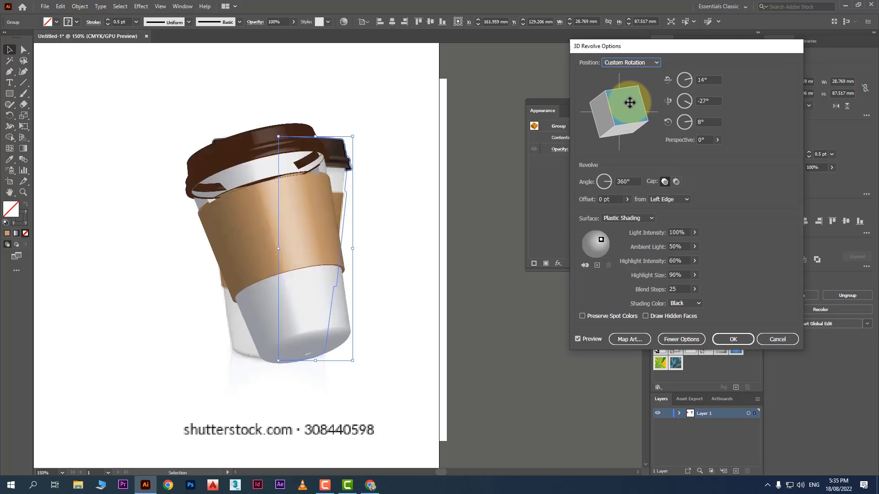
mouse_move(630, 102)
left_mouse_down()
mouse_move(623, 89)
mouse_move(630, 112)
left_mouse_up()
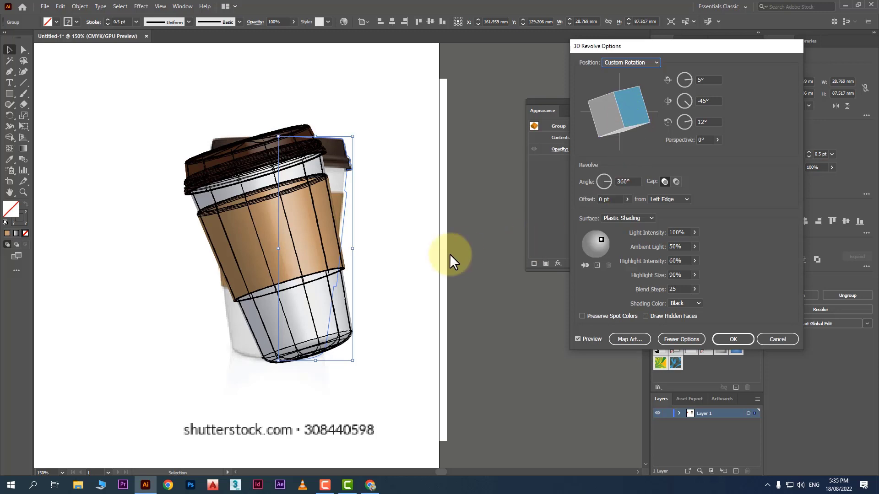
left_click_drag(631, 108, 617, 114)
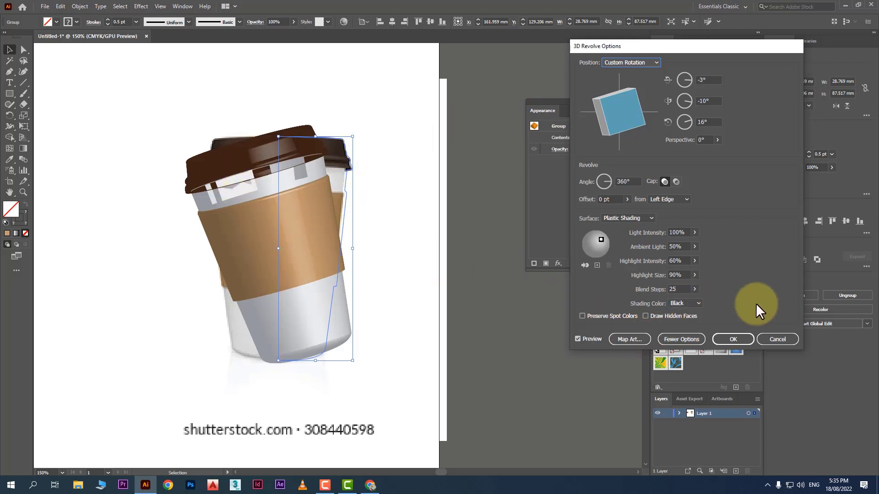
left_click(777, 340)
- Ungroup the cup profile so the lid, cup and sleeve paths are separate objects
left_click(384, 195)
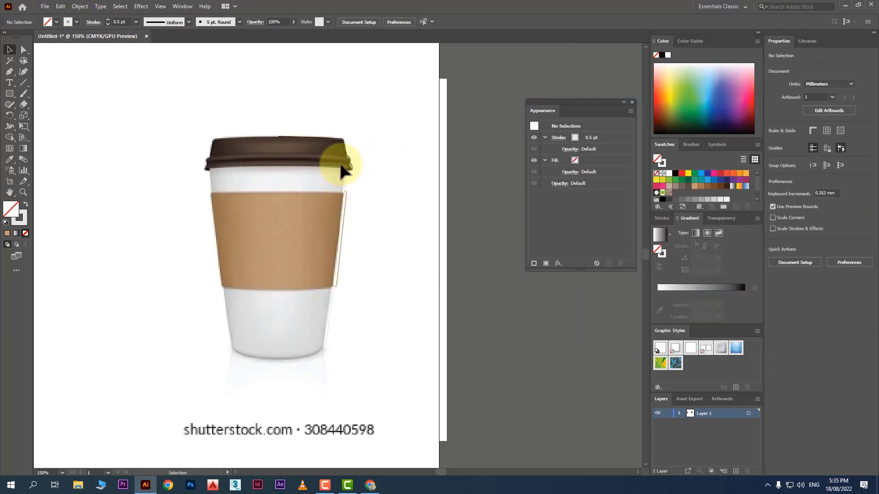
scroll(343, 167, "up", 4)
scroll(330, 205, "up", 4)
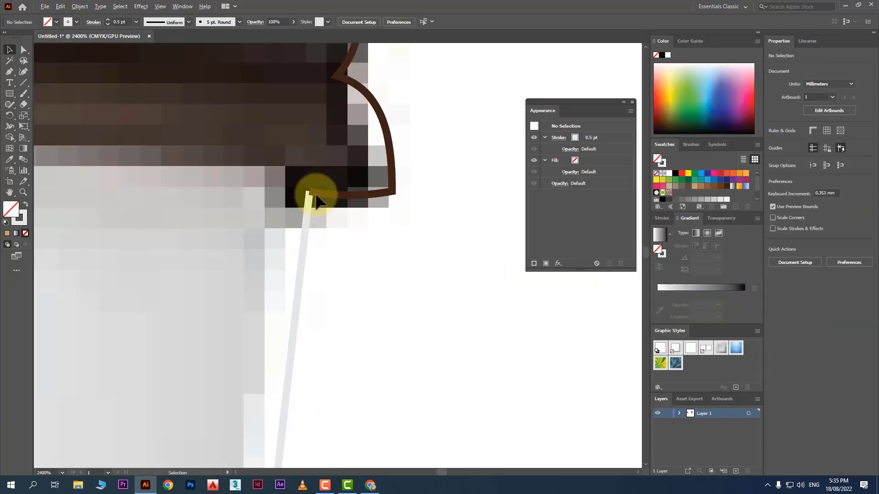
scroll(314, 190, "up", 2)
left_click(300, 164)
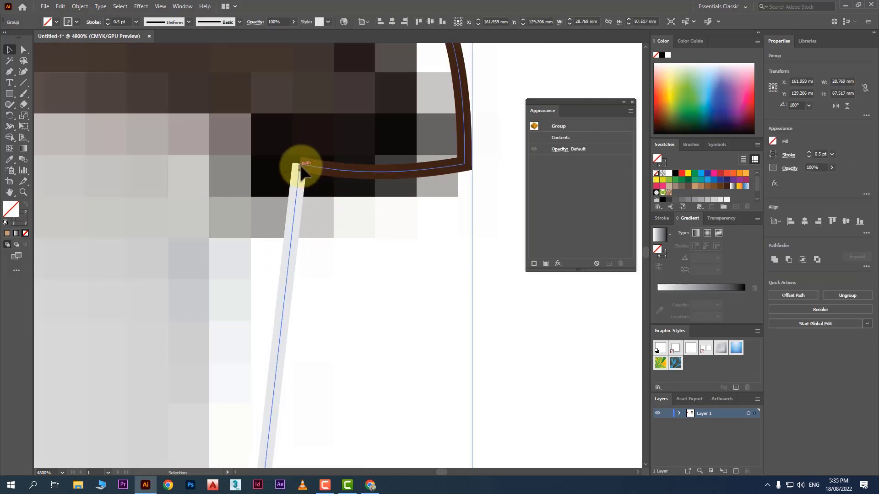
right_click(301, 164)
left_click(334, 243)
left_click(434, 306)
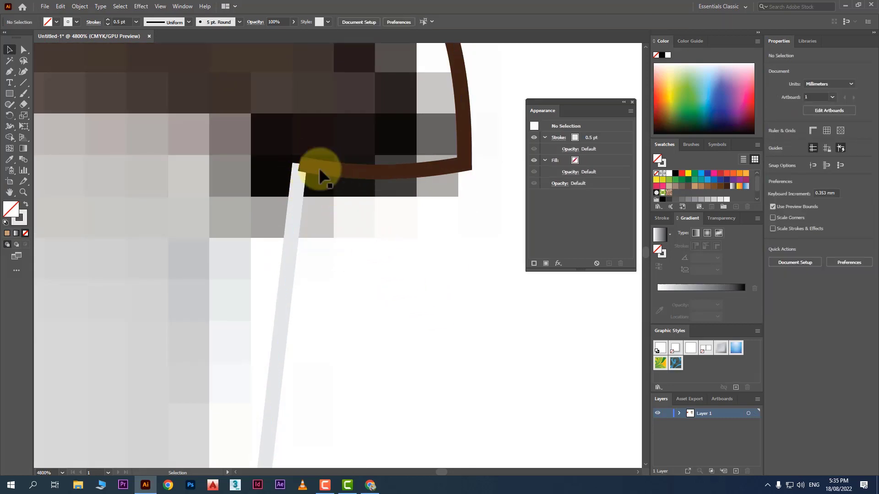
- Send the dark brown lid path to the back of the stacking order
left_click(318, 168)
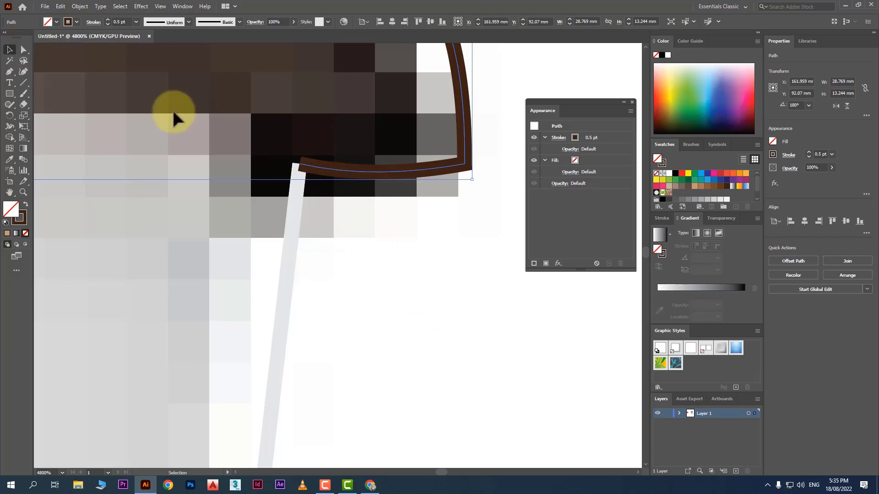
right_click(332, 172)
mouse_move(405, 328)
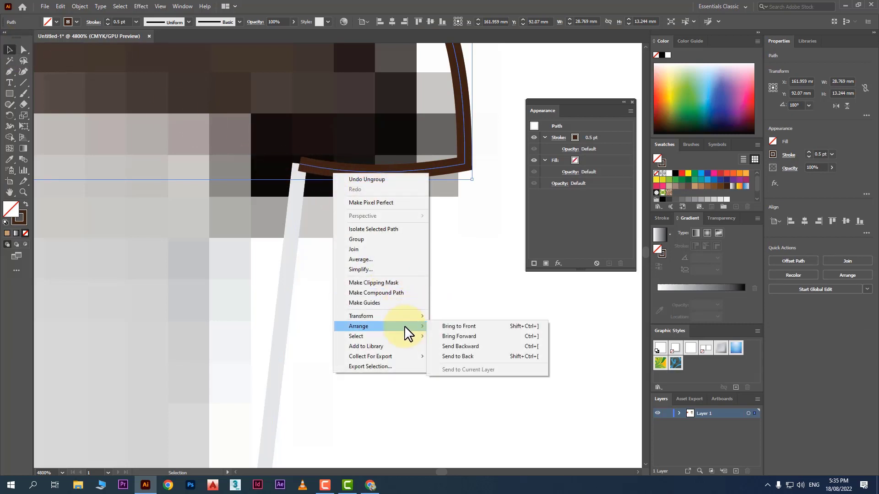
left_click(451, 356)
left_click(418, 325)
scroll(373, 312, "down", 3)
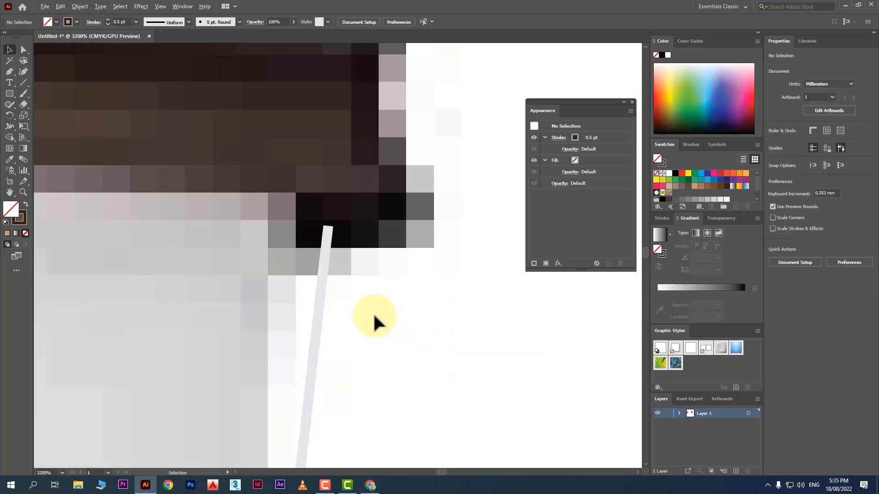
- Unlock the cup reference image and delete it
left_click(84, 7)
left_click(102, 78)
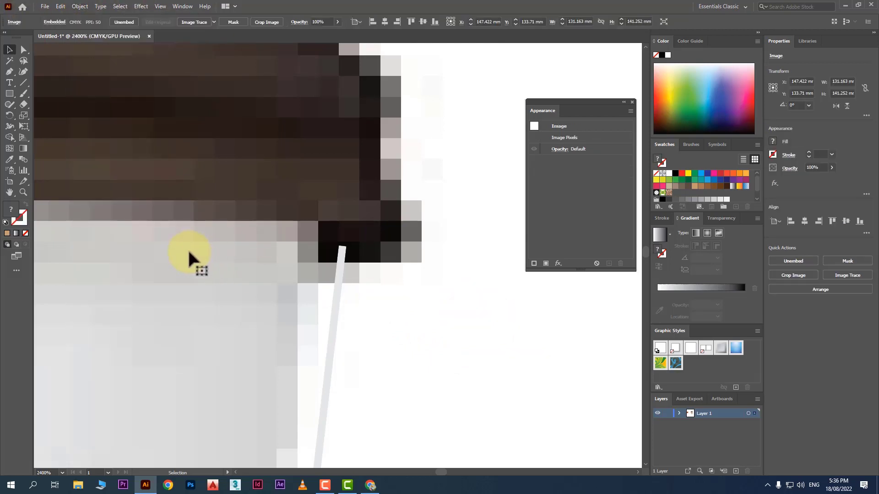
key("Delete")
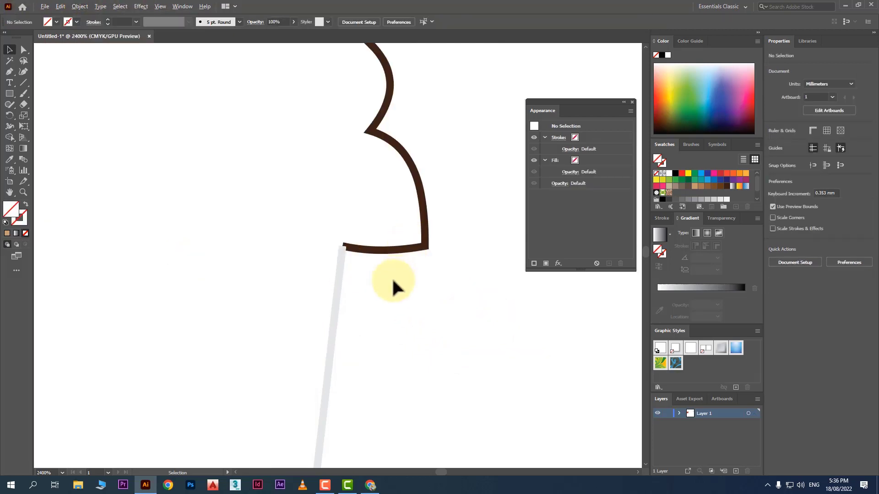
- Round the sharp lower outer corner of the dark brown lid path
left_click_drag(445, 237, 403, 268)
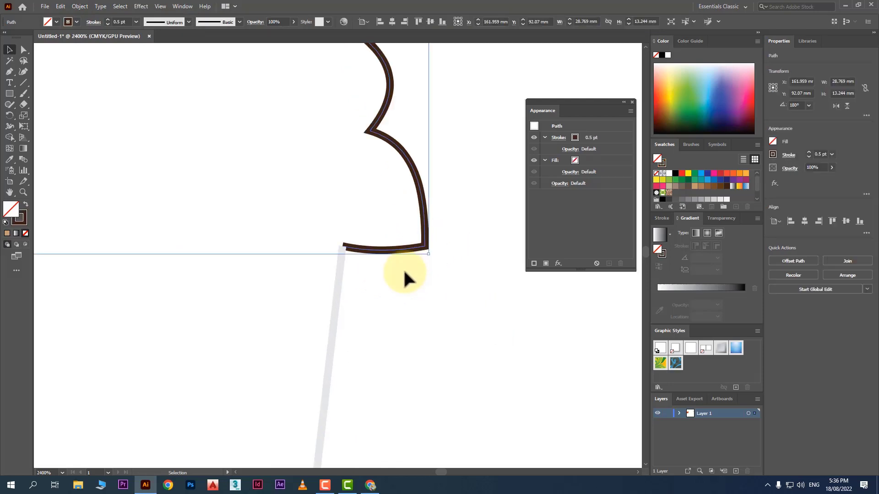
left_click(24, 49)
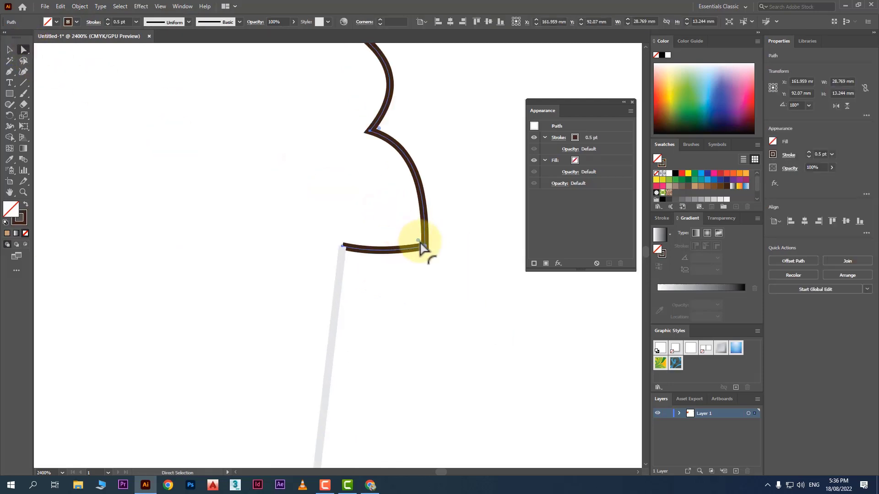
left_click_drag(417, 241, 400, 229)
left_click(430, 319)
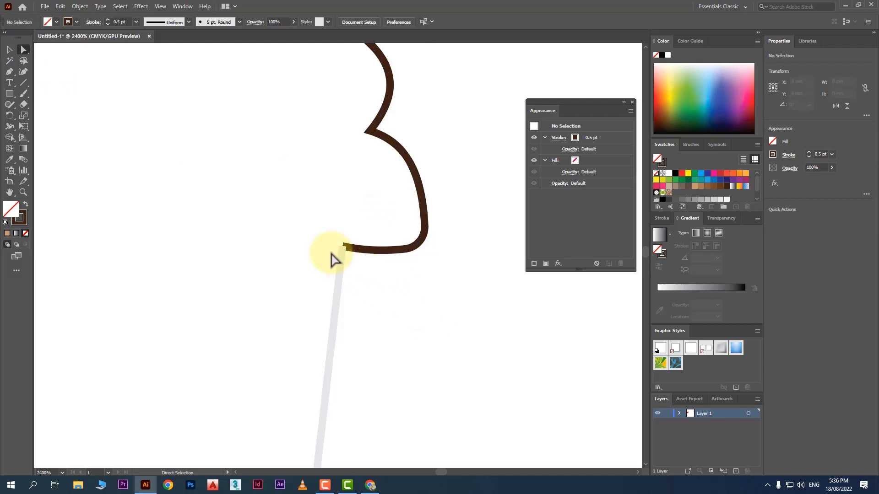
- Move the lid path's lower end anchor onto the grey cup path's top end, at about X 174.19 mm, Y 98.5 mm
scroll(340, 255, "up", 2)
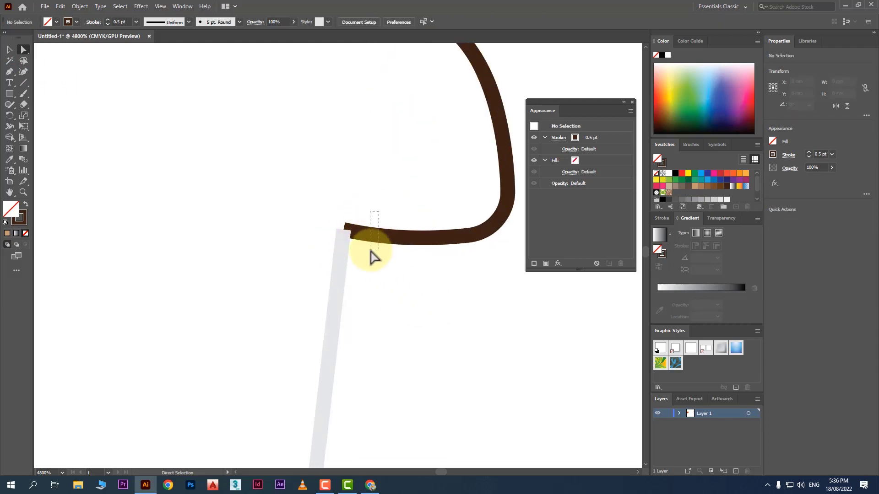
left_click(347, 240)
left_click_drag(344, 229, 338, 227)
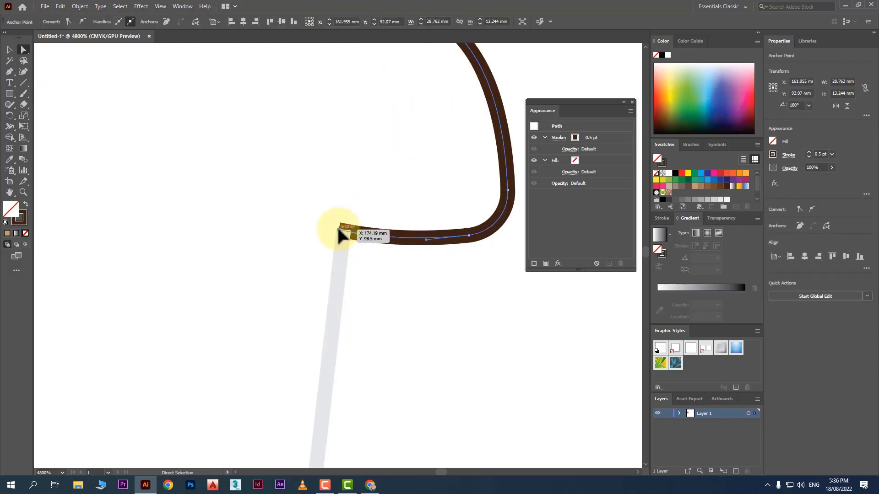
- Try a 3D Revolve on all the separate profile paths with the edited lid
left_click(9, 49)
scroll(271, 172, "down", 8)
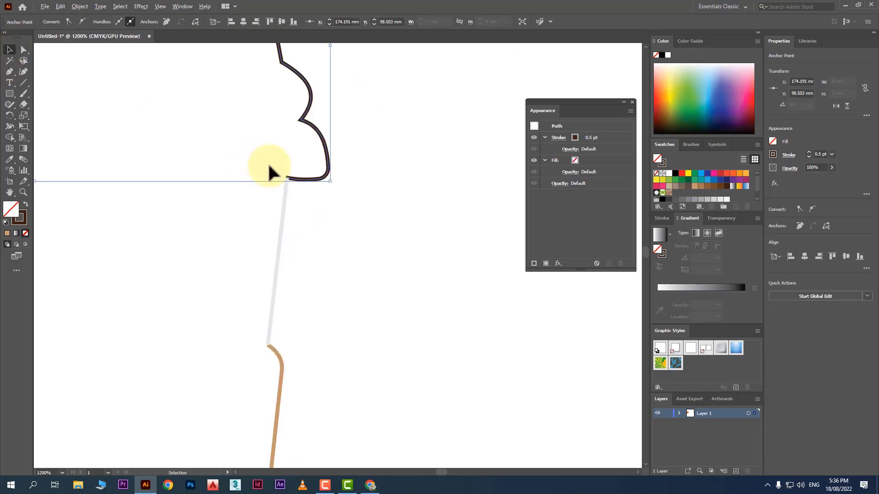
left_click_drag(338, 118, 180, 418)
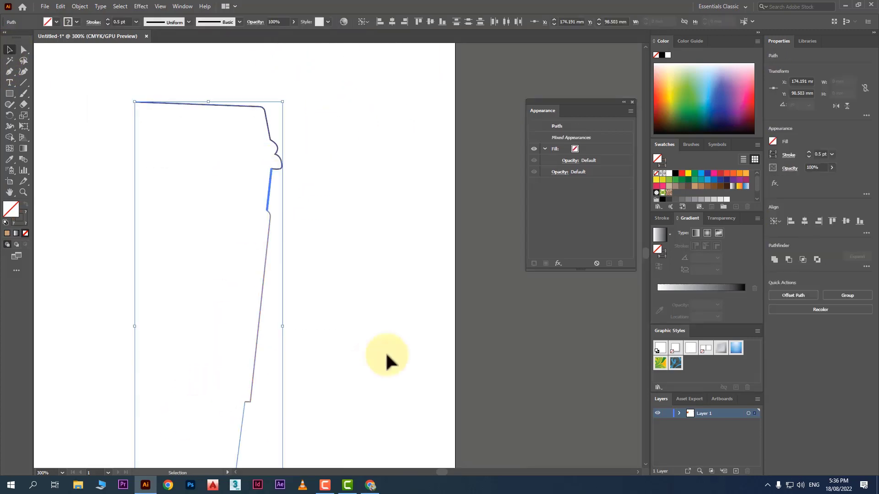
left_click(142, 6)
mouse_move(194, 58)
left_click(281, 70)
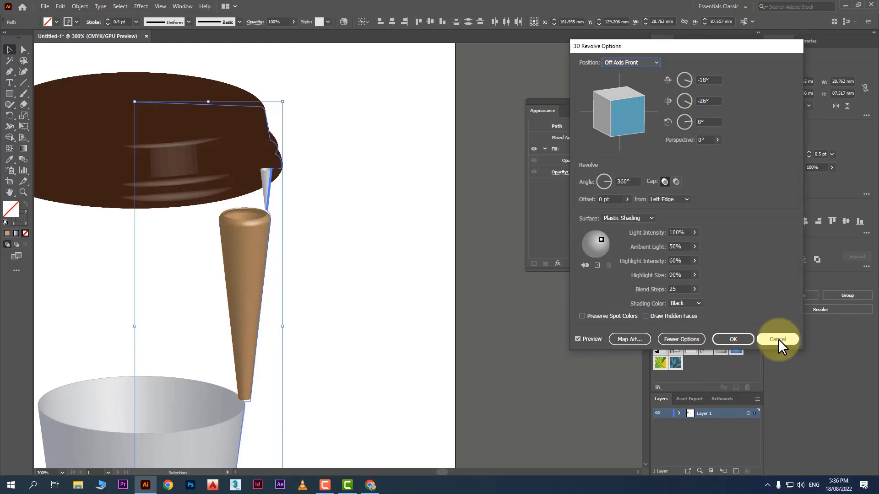
left_click(777, 339)
- Group all of the separate lid, cup and sleeve profile paths
key("ctrl+minus")
scroll(141, 372, "down", 1)
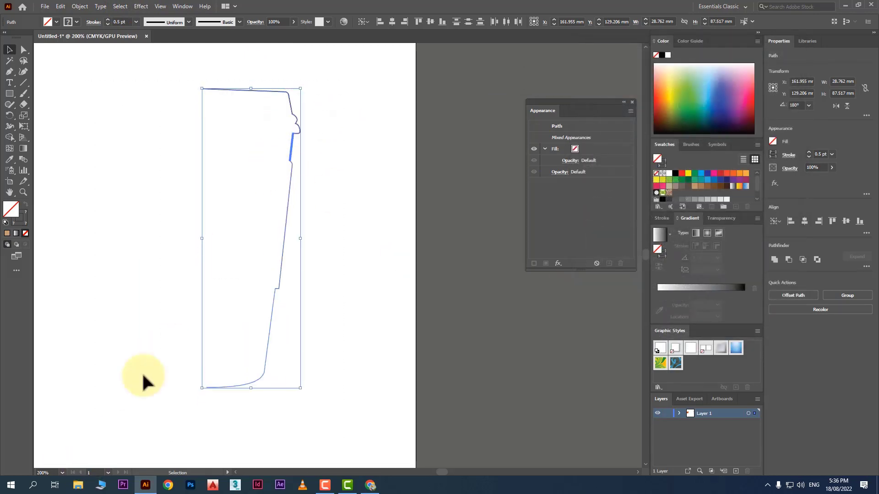
right_click(215, 327)
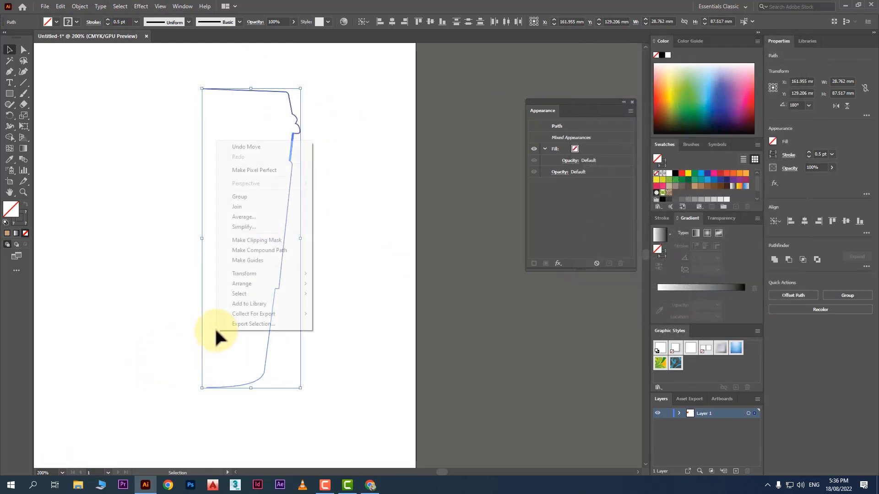
left_click(269, 198)
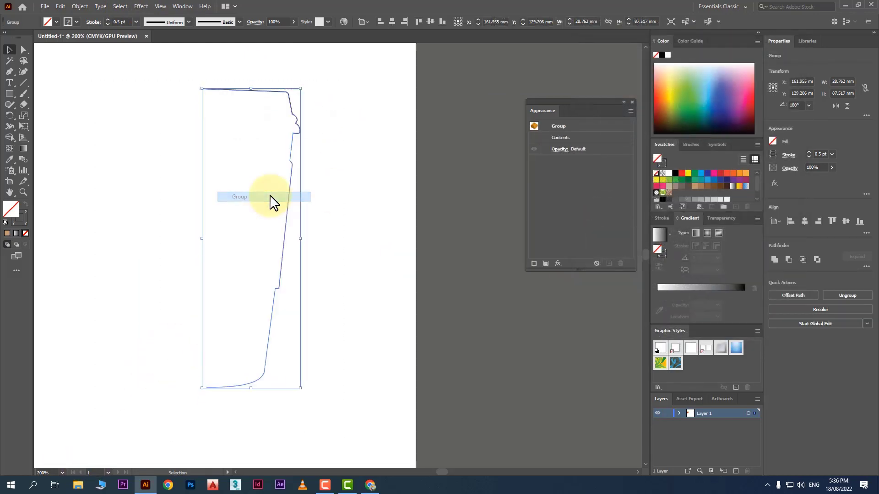
- Apply a 360° 3D Revolve to the grouped profile with a custom rotation of -18°, -9° and 12°
left_click(140, 7)
mouse_move(188, 58)
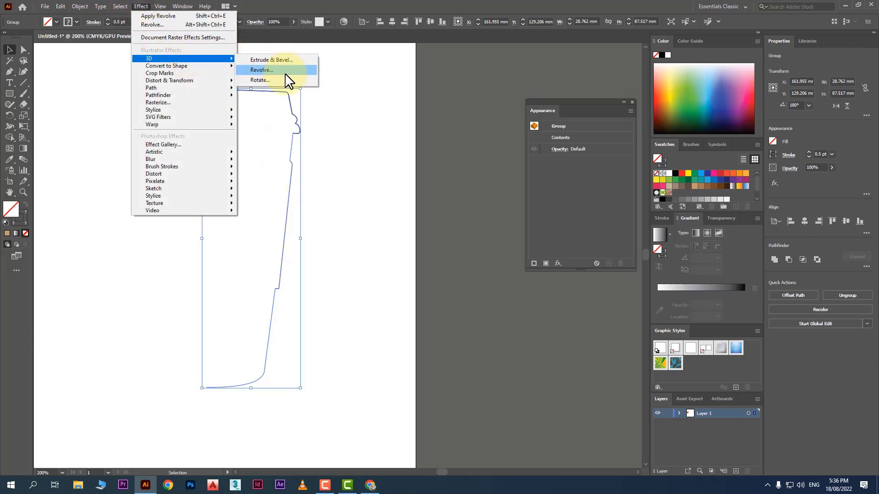
left_click(285, 73)
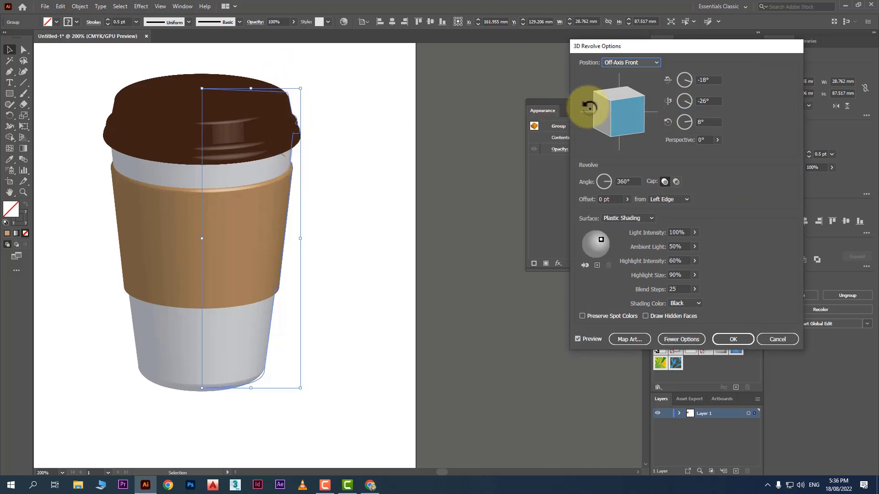
mouse_move(627, 112)
left_mouse_down()
mouse_move(627, 102)
mouse_move(621, 114)
left_mouse_up()
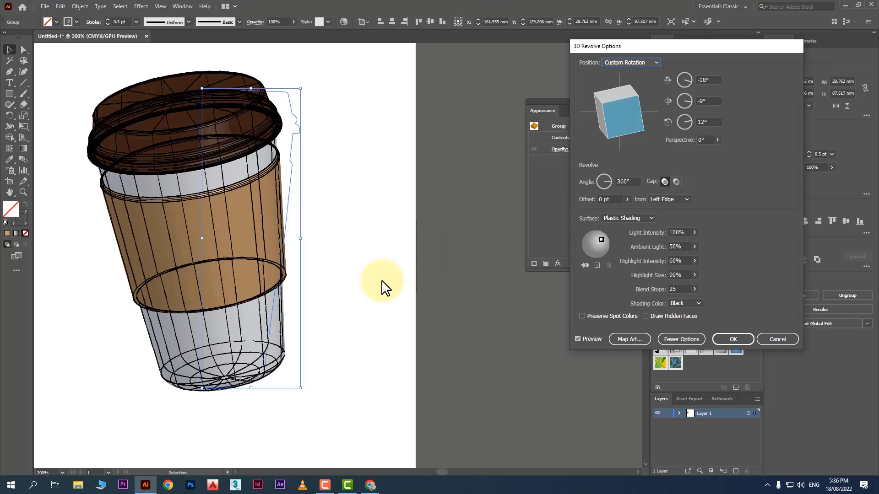
left_click(733, 339)
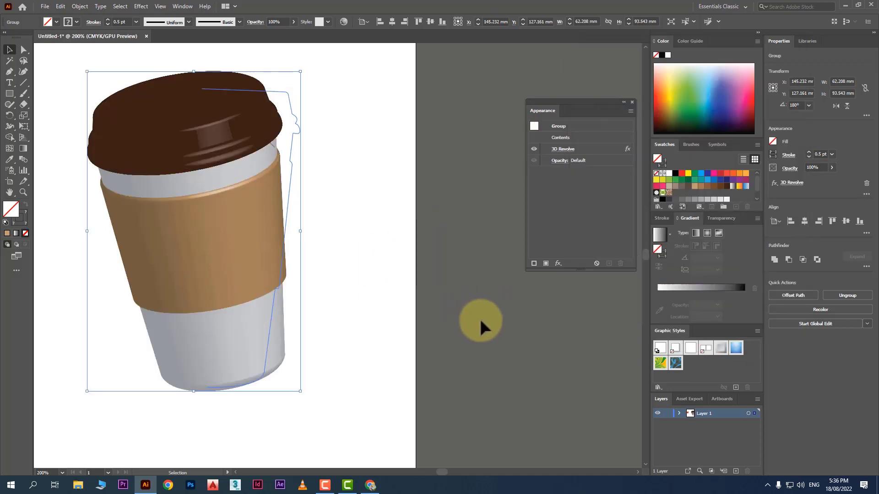
left_click(479, 317)
- Examine the revolved cup closely where the grey wall meets the sleeve's upper edge below the lid
scroll(270, 160, "up", 4)
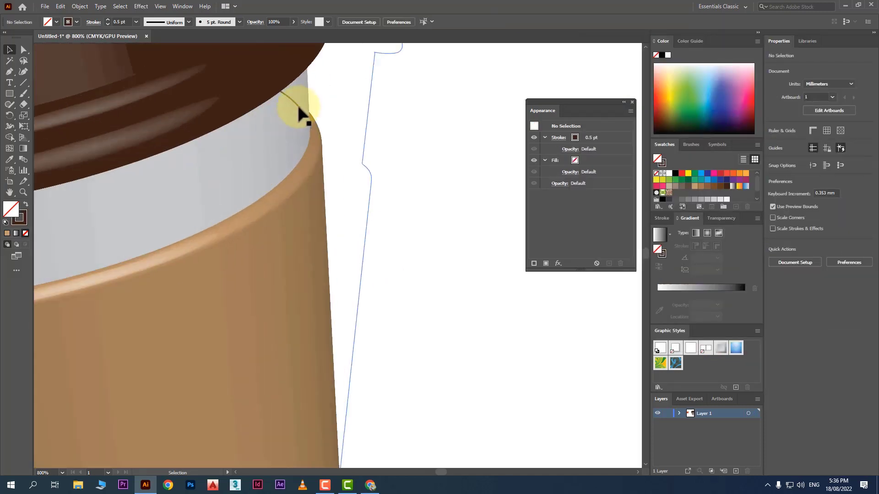
left_click(342, 119)
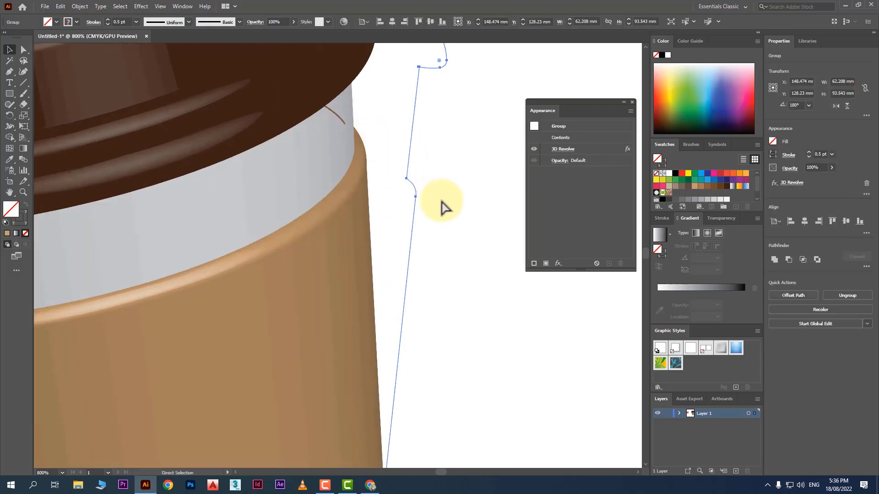
key("ctrl+z")
scroll(403, 230, "down", 2)
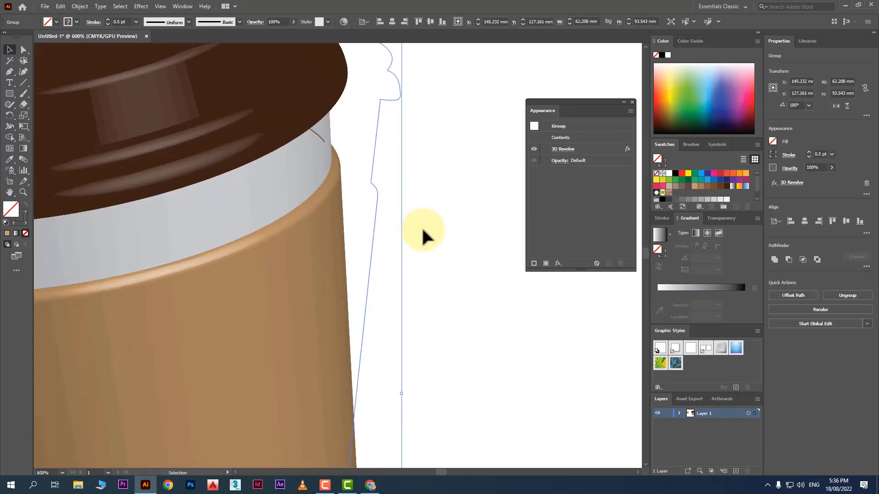
scroll(421, 226, "up", 1)
scroll(405, 211, "down", 1)
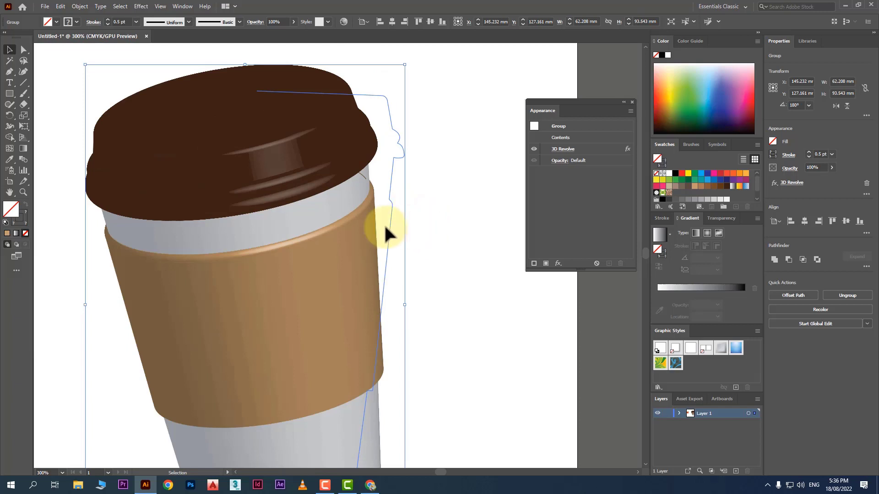
scroll(379, 232, "down", 2)
right_click(343, 263)
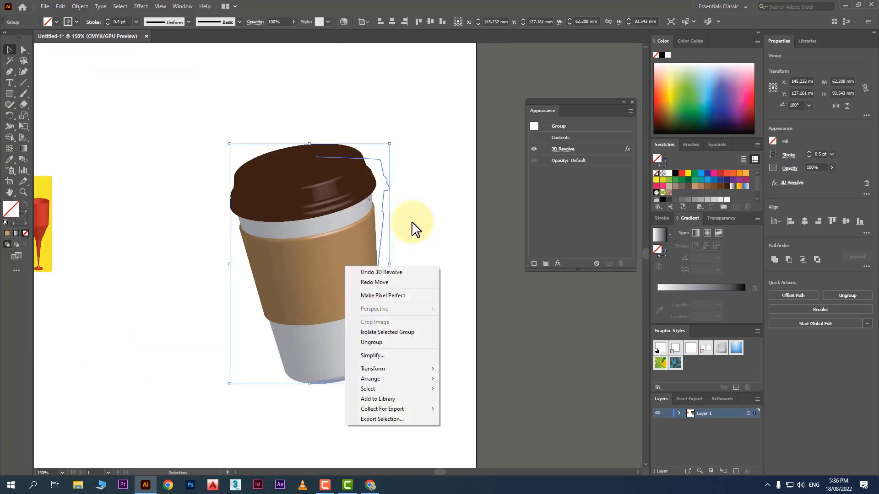
key("Escape")
left_click(422, 213)
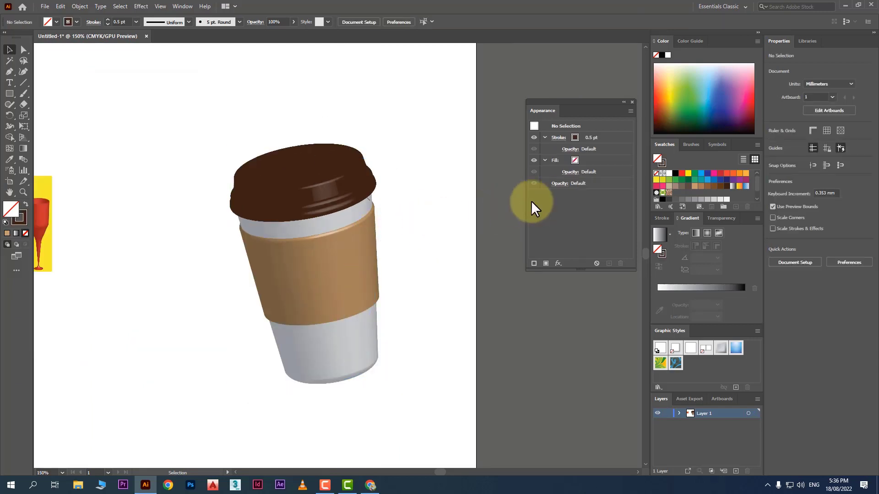
- Undo the 3D Revolve and the grouping of the profile paths
key("ctrl+z")
key("v")
left_click(455, 231)
- Examine the joint between the short grey cup path's lower end and the brown sleeve path's top end
scroll(386, 172, "up", 5)
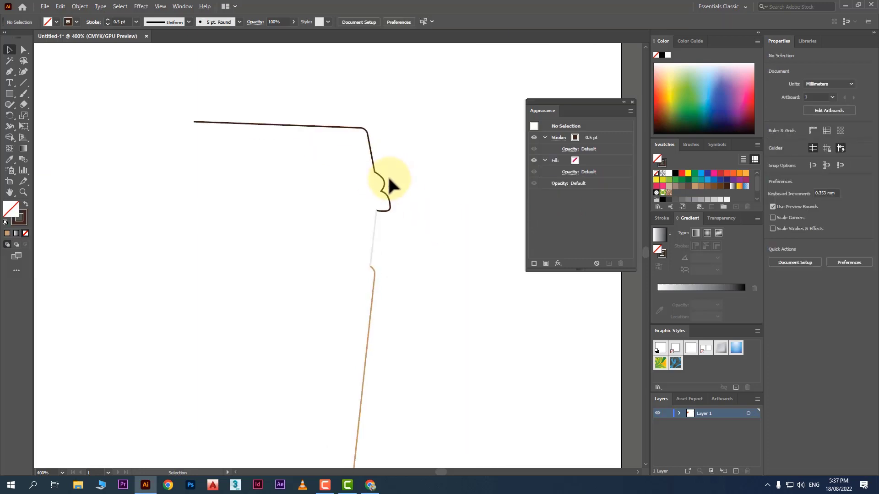
scroll(412, 196, "down", 2)
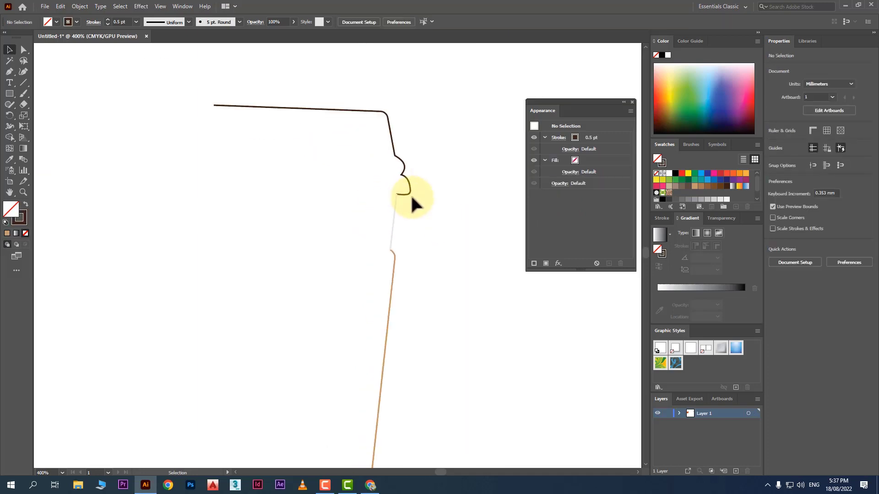
scroll(412, 197, "down", 2)
scroll(392, 174, "up", 3)
scroll(385, 173, "up", 6)
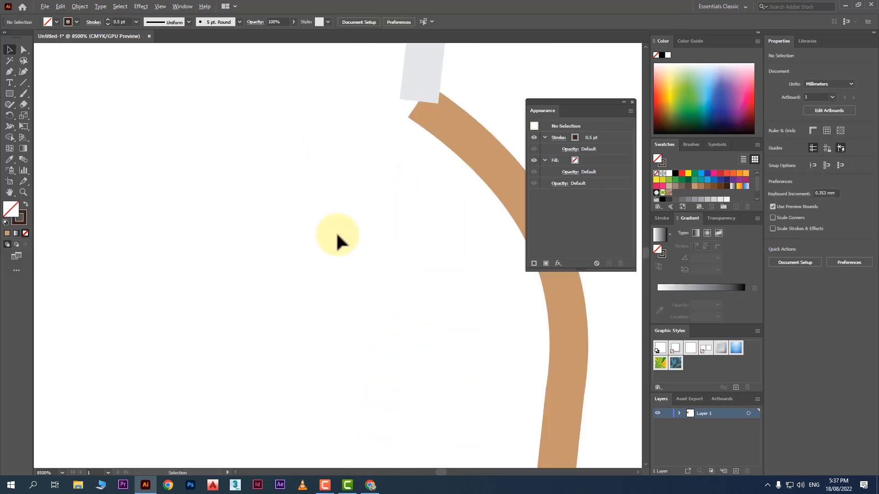
scroll(218, 205, "down", 2)
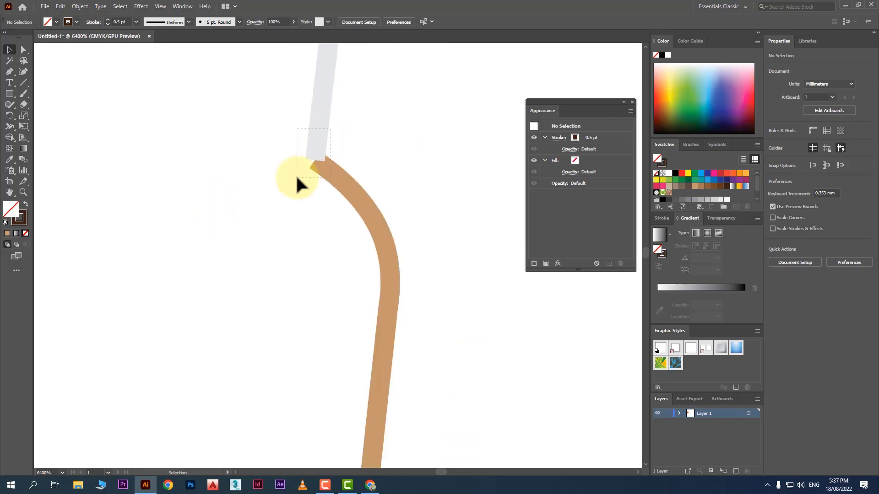
right_click(297, 177)
left_click(339, 258)
left_click(395, 165)
scroll(323, 147, "up", 2)
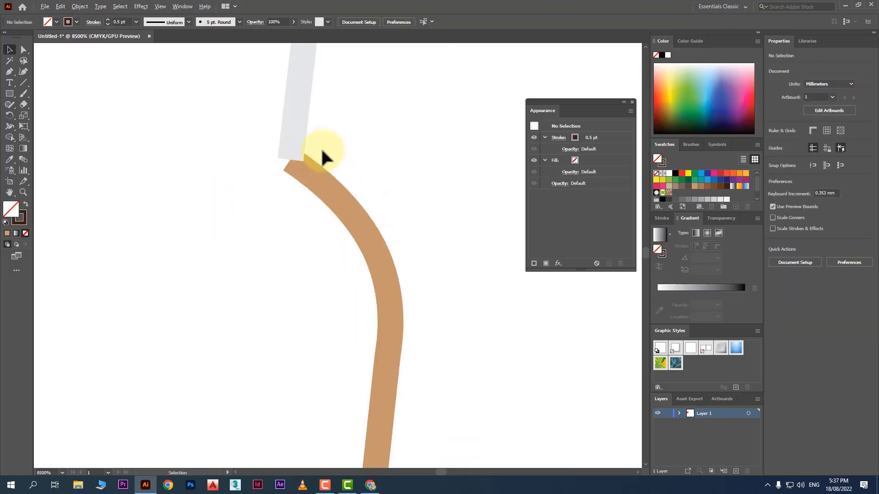
- Move the short grey path's lower end anchor onto the sleeve path's top end, at about X 173.31 mm, Y 106.73 mm
left_click_drag(294, 69, 298, 88)
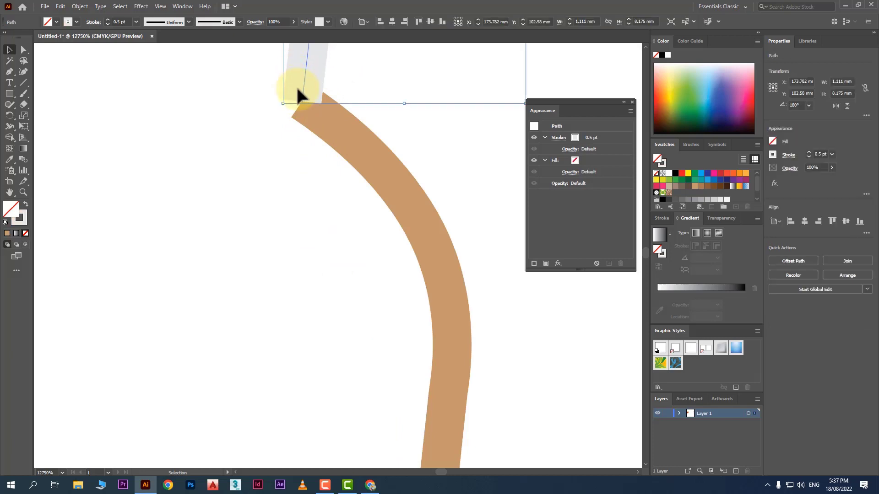
left_click(23, 50)
left_click(304, 104)
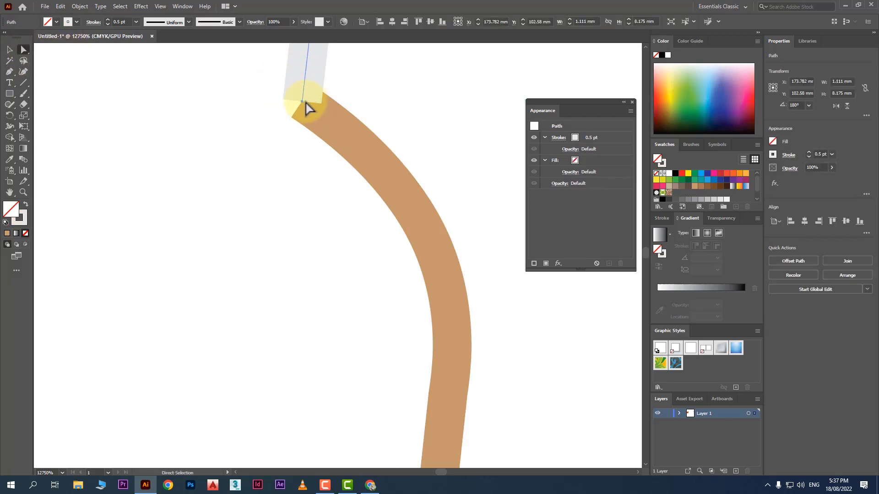
key("Delete")
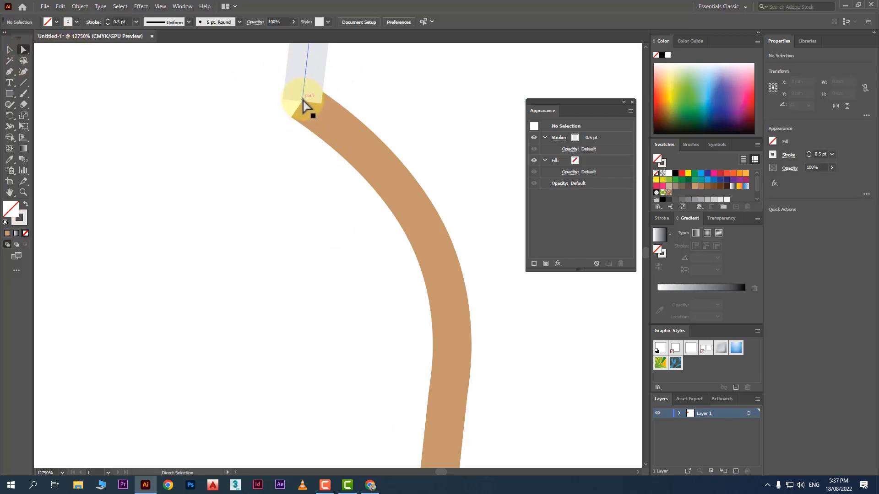
left_click(302, 99)
left_click_drag(302, 100, 300, 118)
left_click(406, 108)
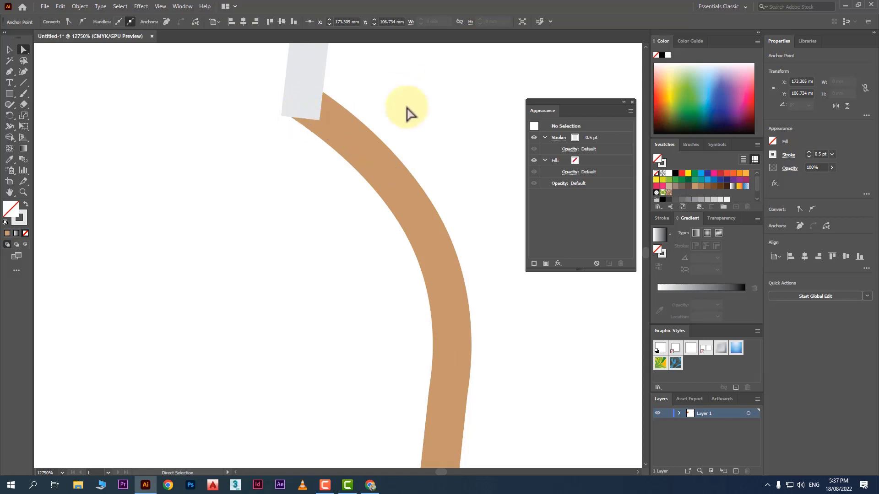
- Group all the lid, cup and sleeve profile paths with the corrected grey segment
scroll(383, 187, "down", 3)
scroll(389, 193, "down", 5)
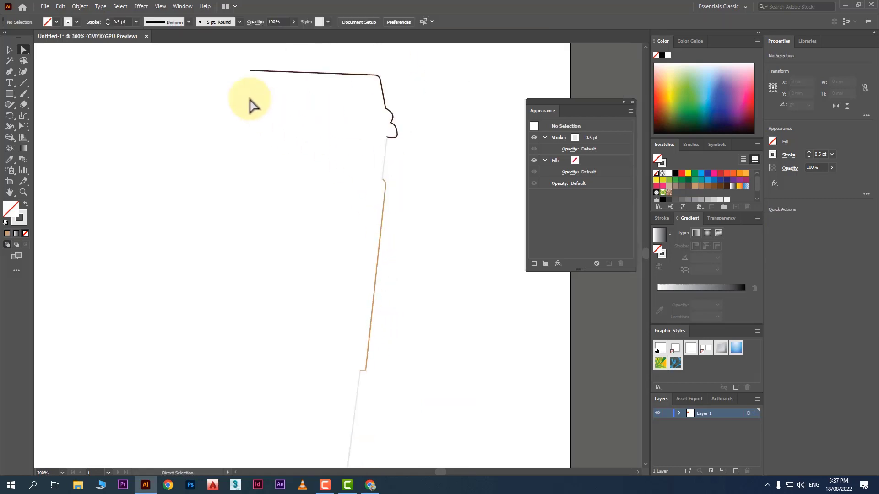
left_click_drag(225, 54, 456, 412)
right_click(400, 320)
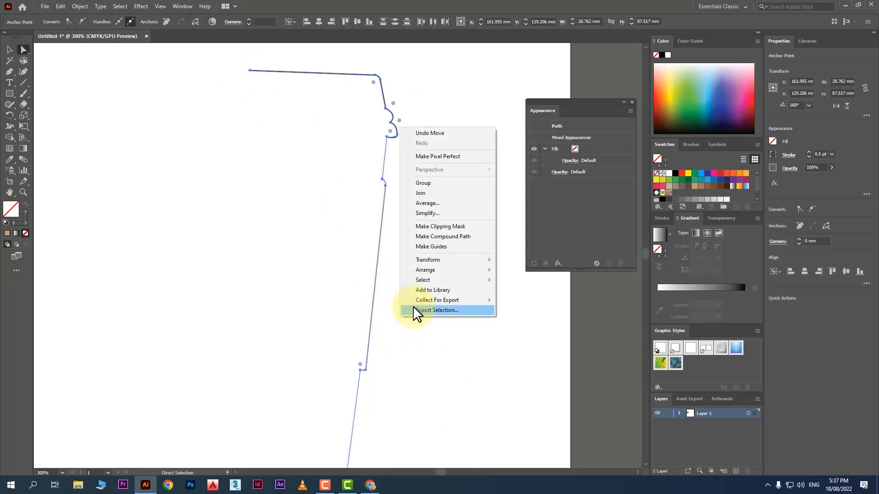
left_click(446, 183)
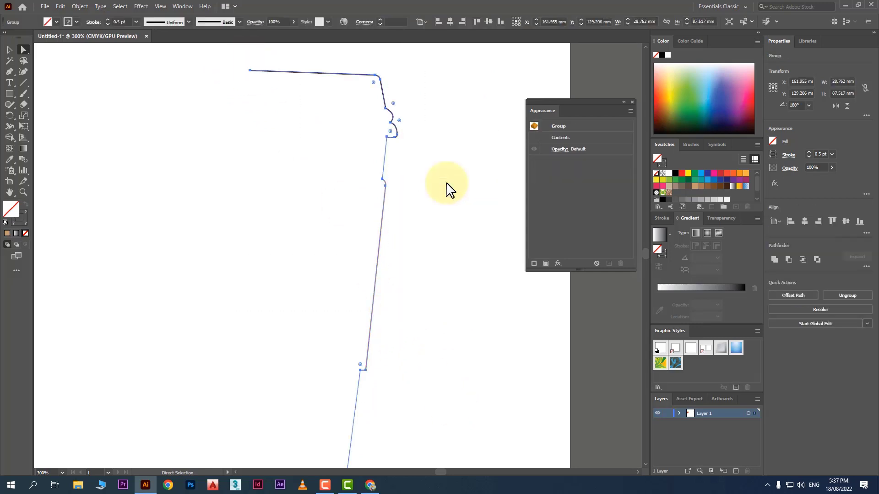
- Apply a 3D Revolve to the grouped profile in the Off-Axis Front position, 360° from the left edge with plastic shading
left_click(142, 6)
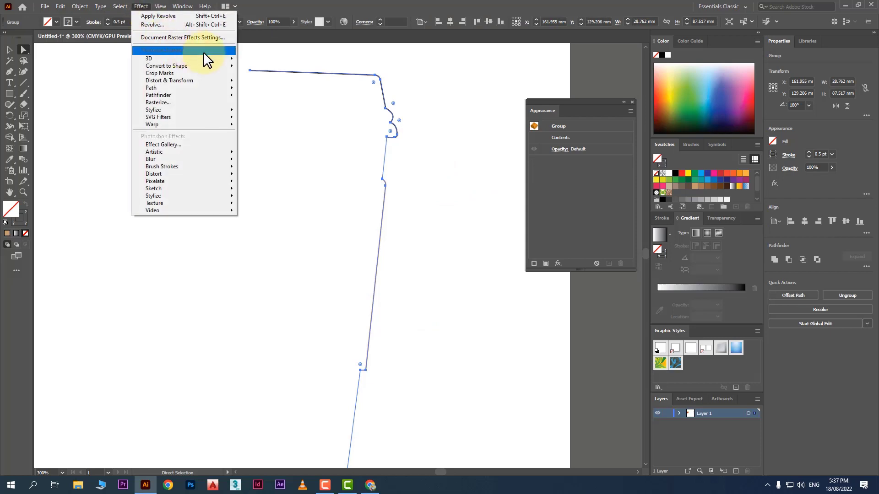
mouse_move(211, 58)
left_click(285, 70)
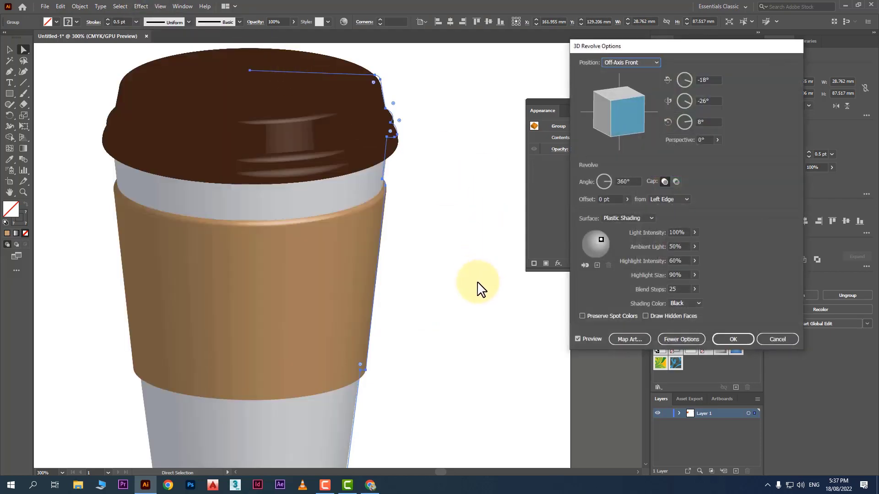
left_click(731, 339)
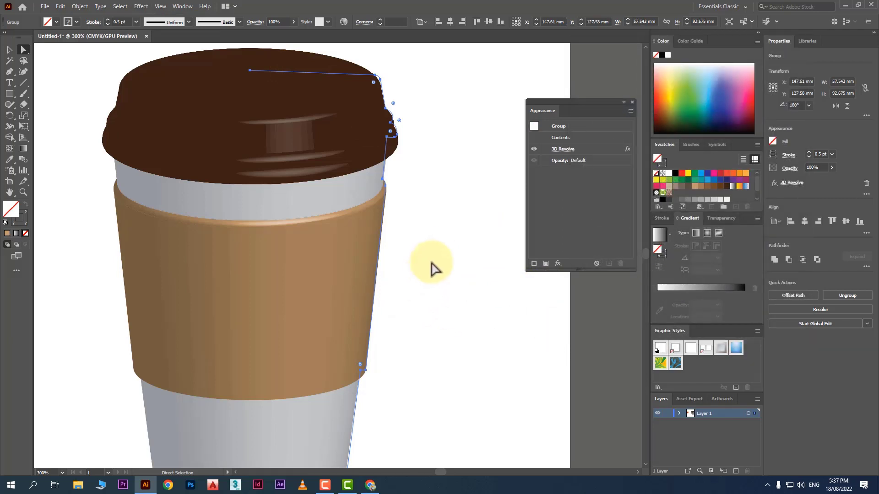
scroll(436, 253, "down", 2)
left_click(474, 284)
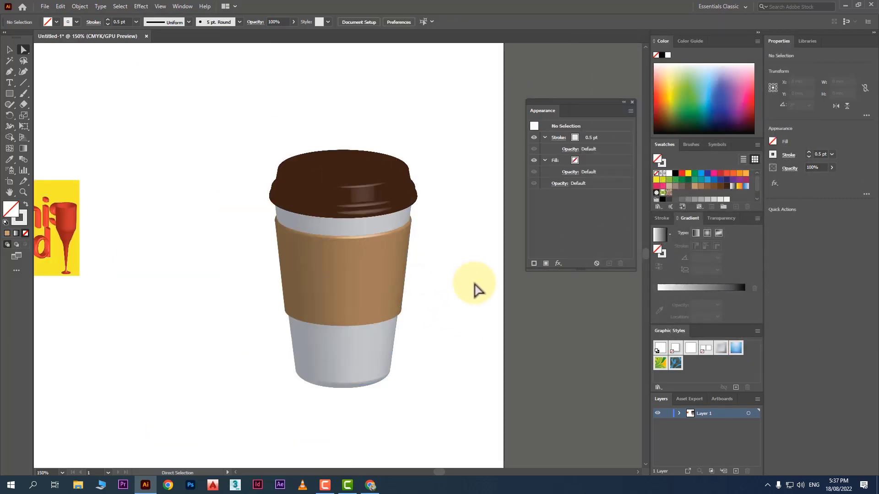
- Enlarge the yellow "this 3d" artwork beside the cup until its background is about 101 mm by 111 mm
left_click(11, 50)
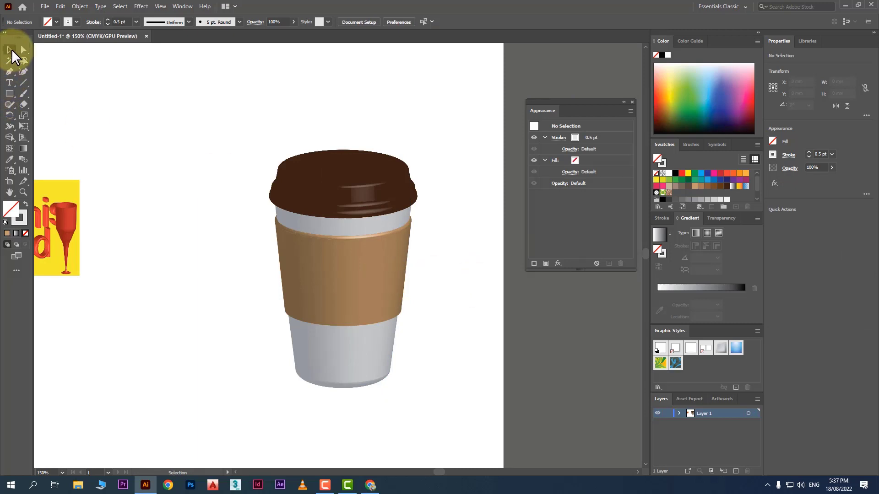
scroll(147, 247, "down", 1)
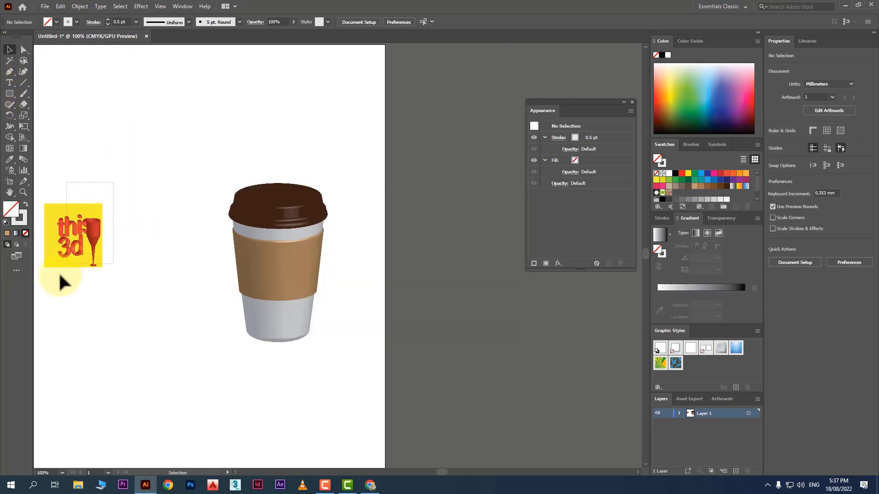
left_click_drag(61, 283, 237, 400)
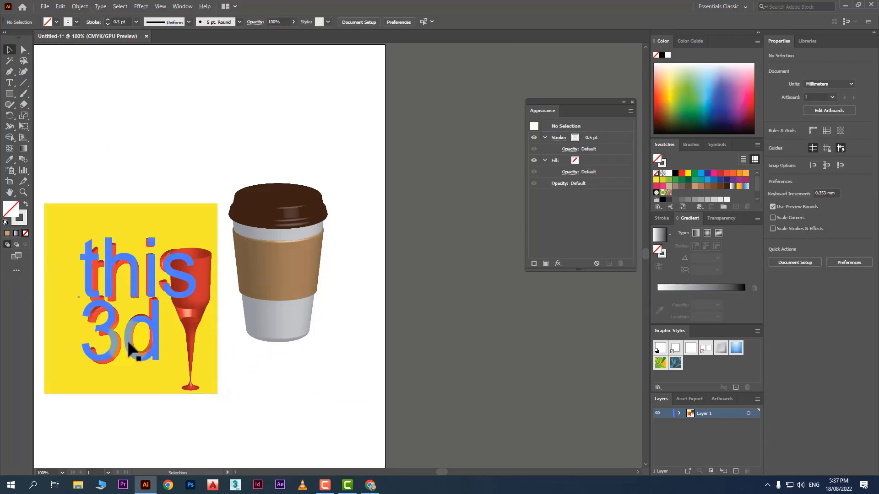
- Delete the red 3D goblet from the yellow "this 3d" artwork
scroll(132, 352, "up", 1)
left_click_drag(212, 299, 494, 284)
key("Delete")
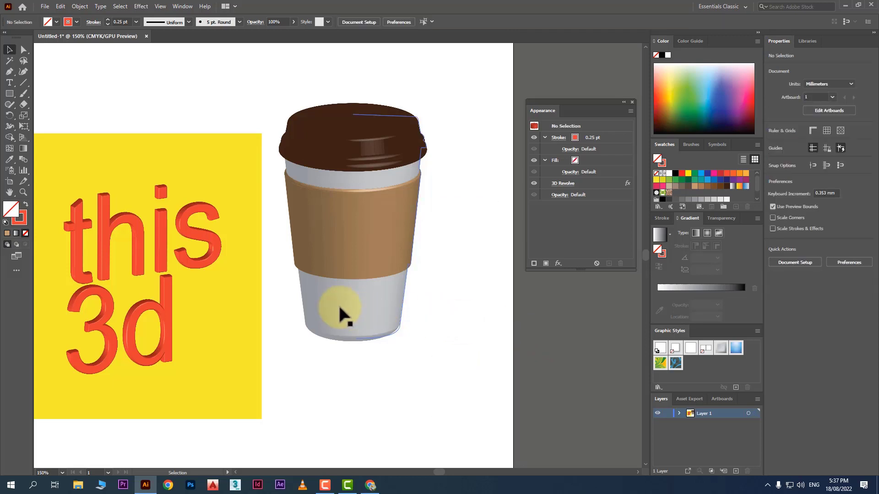
- Recolour the yellow background rectangle behind the "this 3d" text with the dark navy blue swatch
scroll(338, 306, "down", 1)
scroll(353, 289, "up", 1)
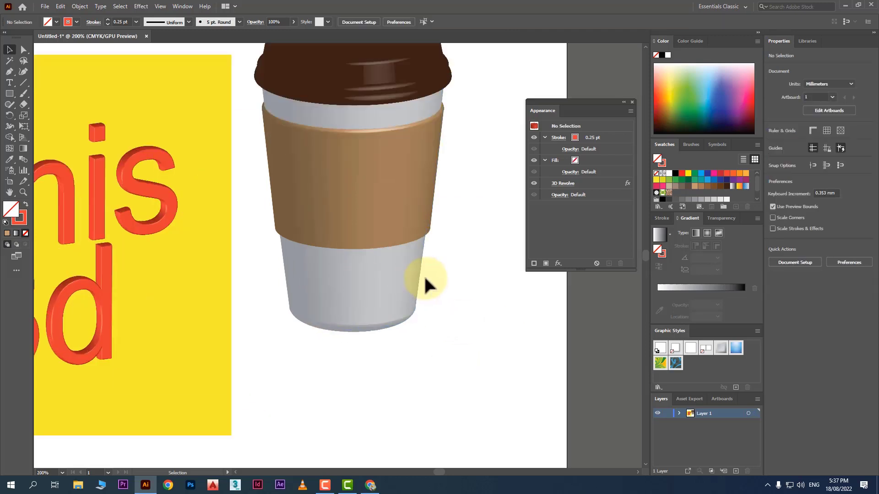
left_click(194, 297)
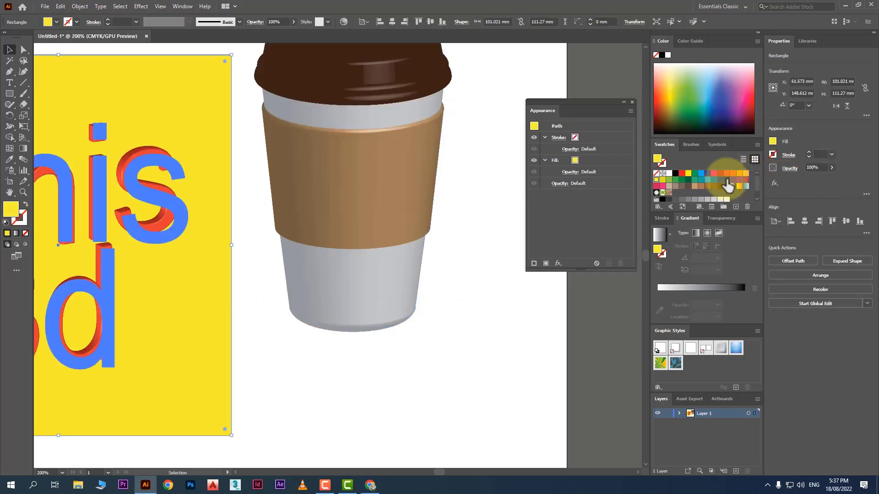
left_click(727, 179)
left_click(469, 339)
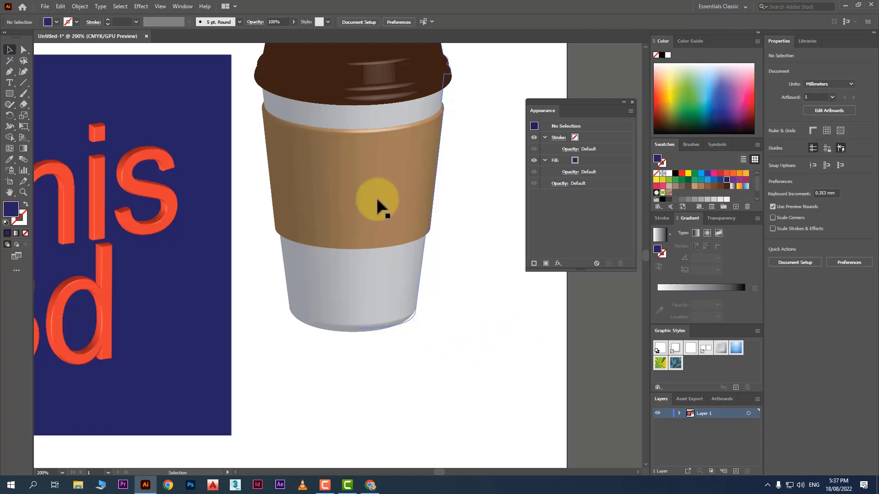
scroll(385, 210, "up", 2)
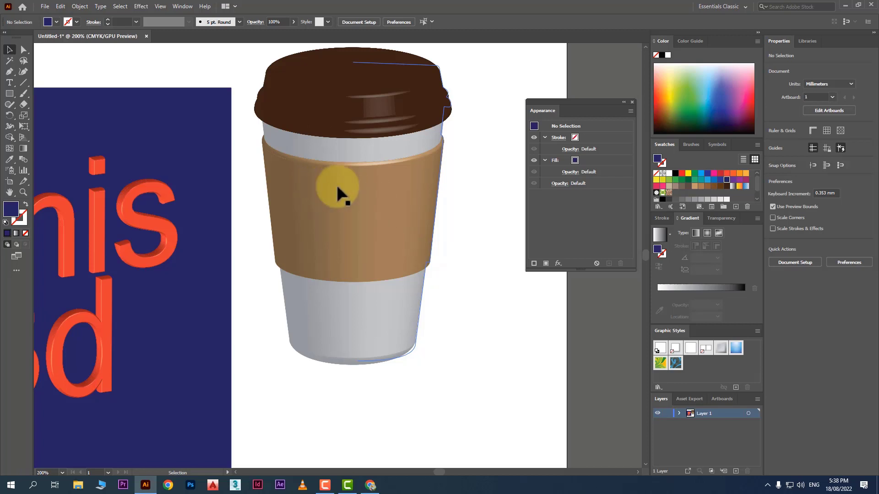
- Draw a square about 16.5 mm wide below the cup and fill it with the light blue swatch
scroll(406, 298, "down", 2)
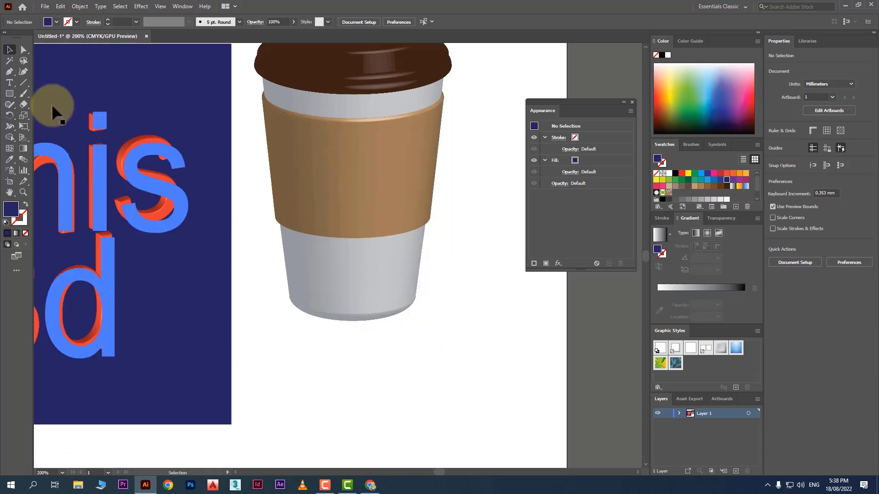
left_click(10, 93)
scroll(337, 286, "down", 3)
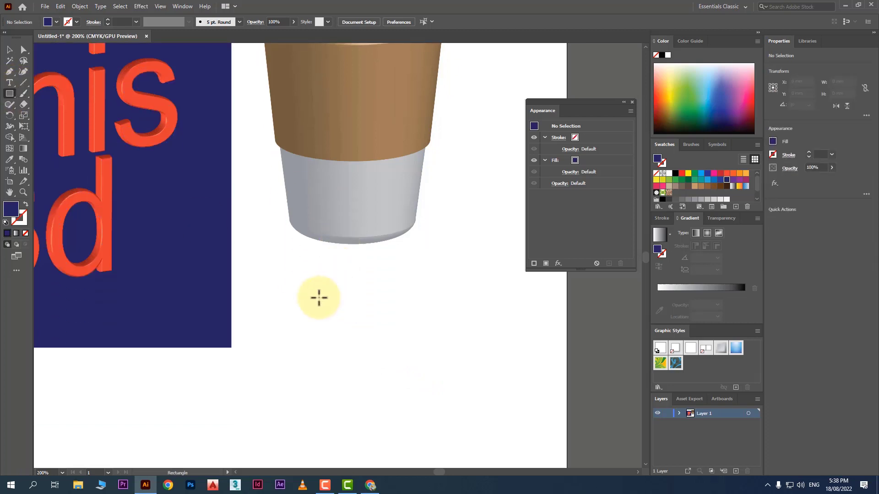
left_click_drag(318, 297, 375, 354)
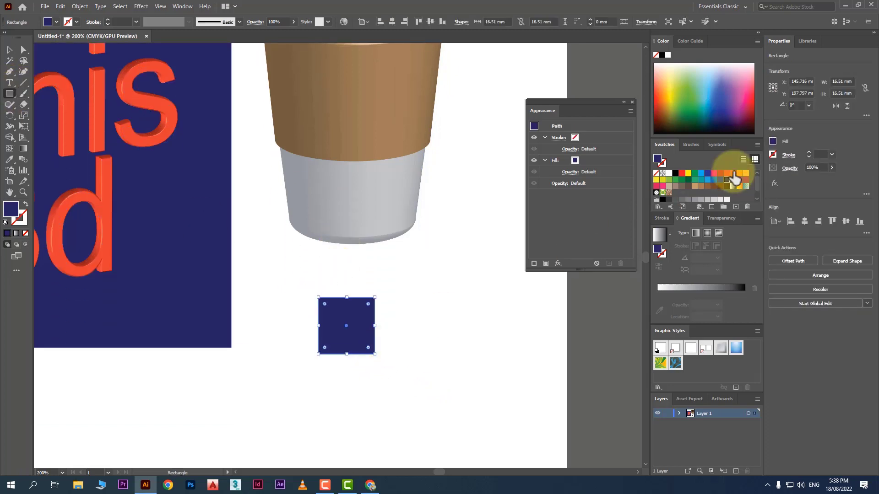
left_click(707, 181)
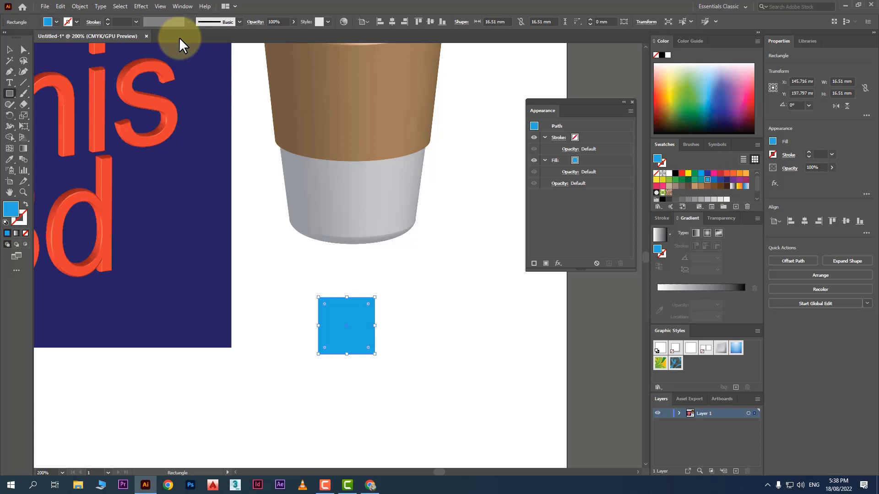
- Give the blue square a 50 pt 3D Extrude & Bevel in the Off-Axis Front position and open its art mapping
left_click(140, 6)
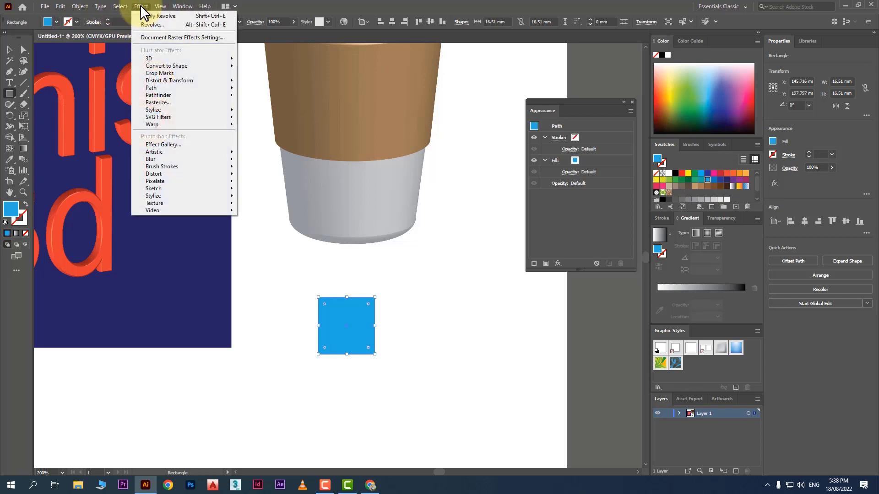
mouse_move(199, 59)
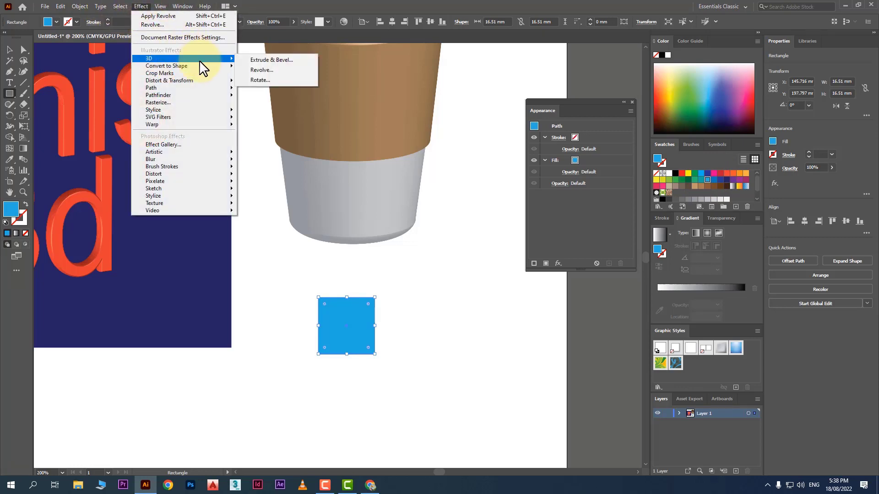
left_click(288, 60)
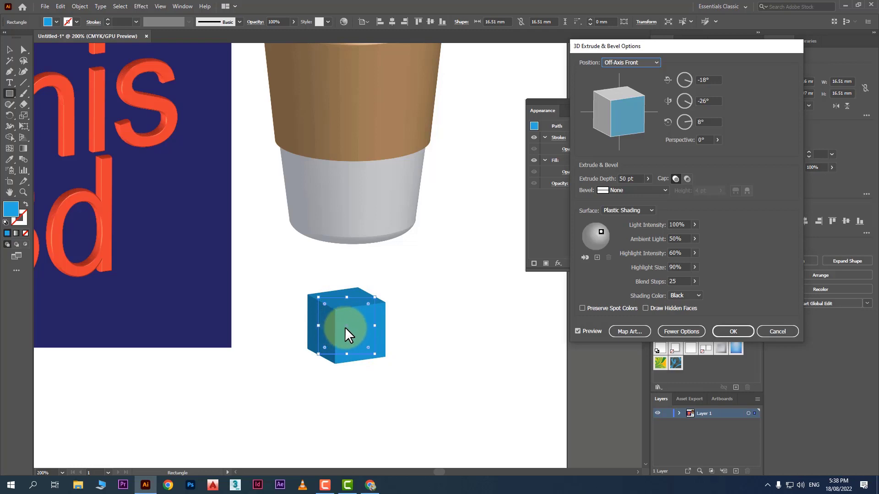
left_click(638, 336)
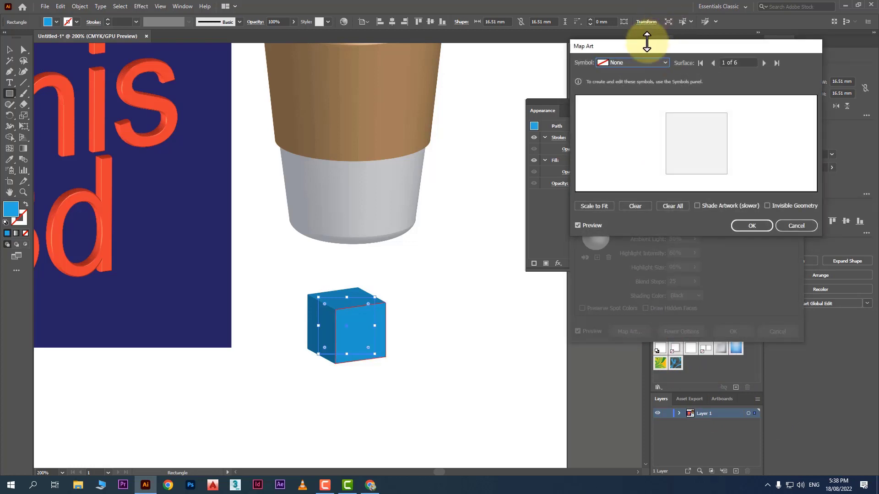
left_click_drag(639, 48, 535, 104)
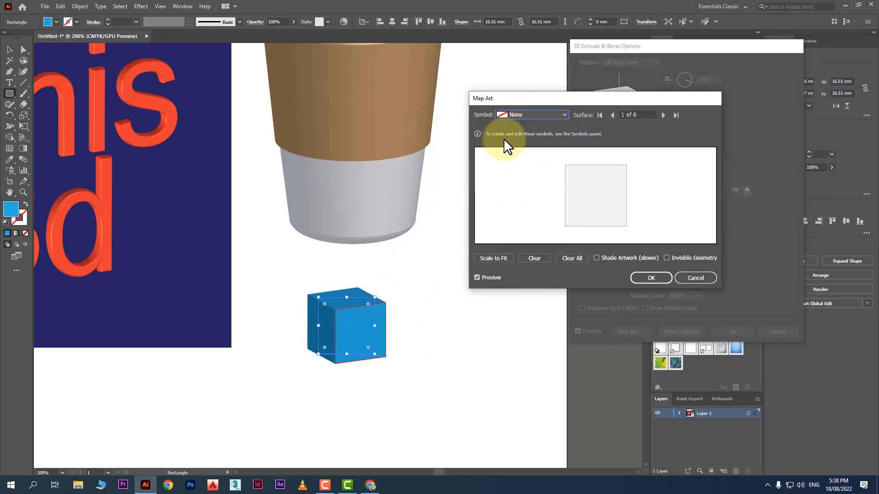
- Try the Gerbera symbol on the cube's front face and advance the mapping to surface 5
left_click(528, 115)
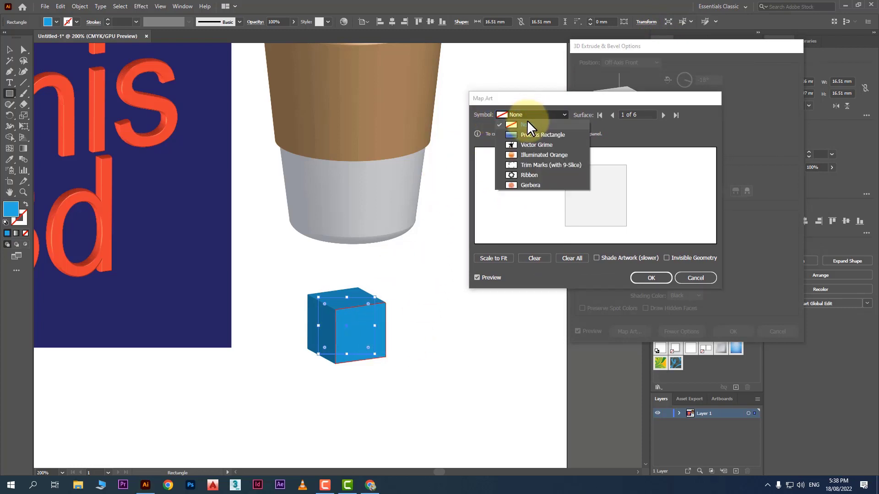
left_click(523, 185)
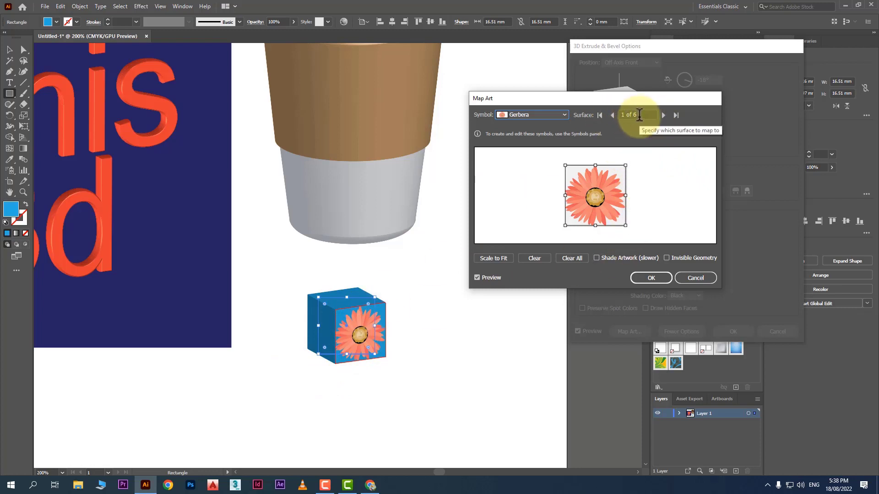
left_click(664, 115)
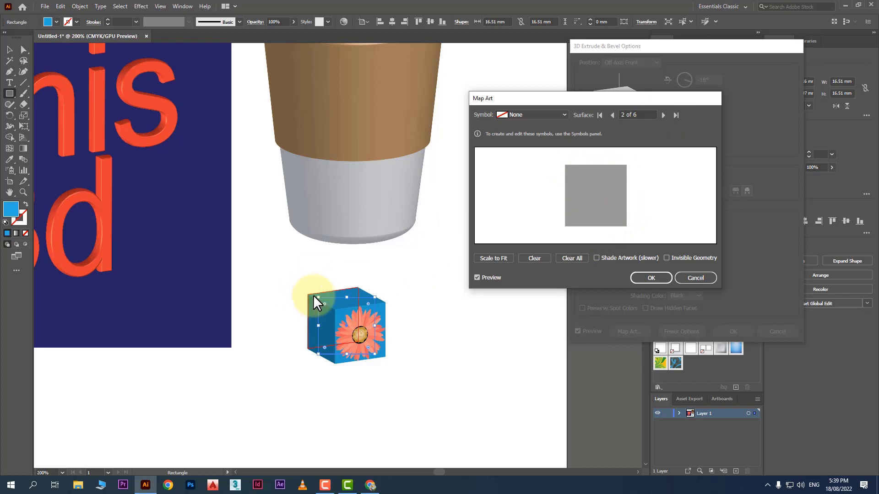
left_click(662, 114)
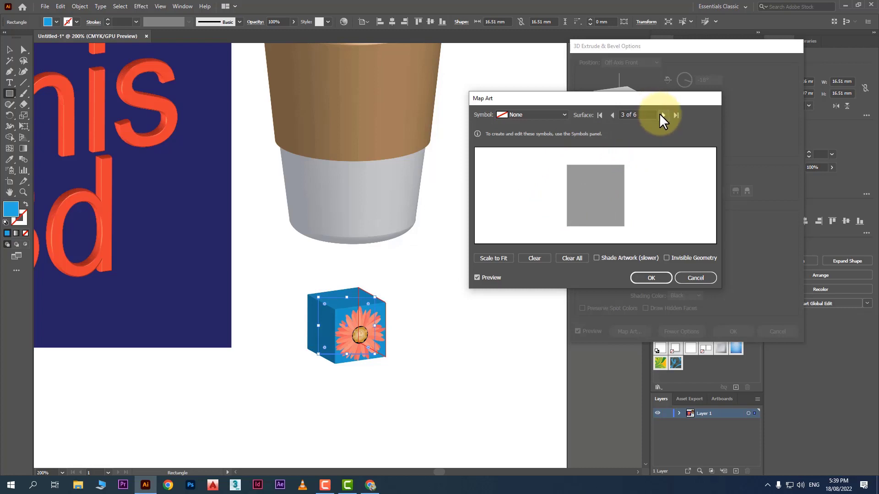
left_click(664, 114)
left_click(665, 114)
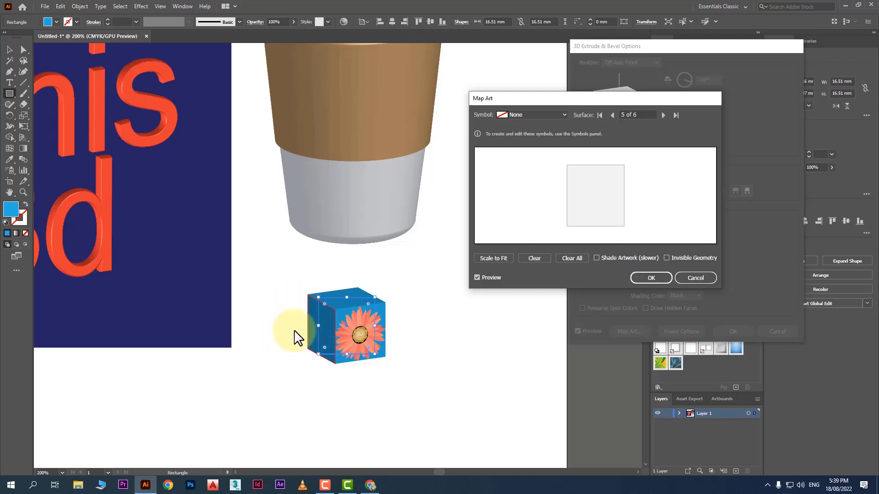
- Try the Ribbon symbol scaled to fit on surface 5, and clear the mapped art from all surfaces
left_click(531, 114)
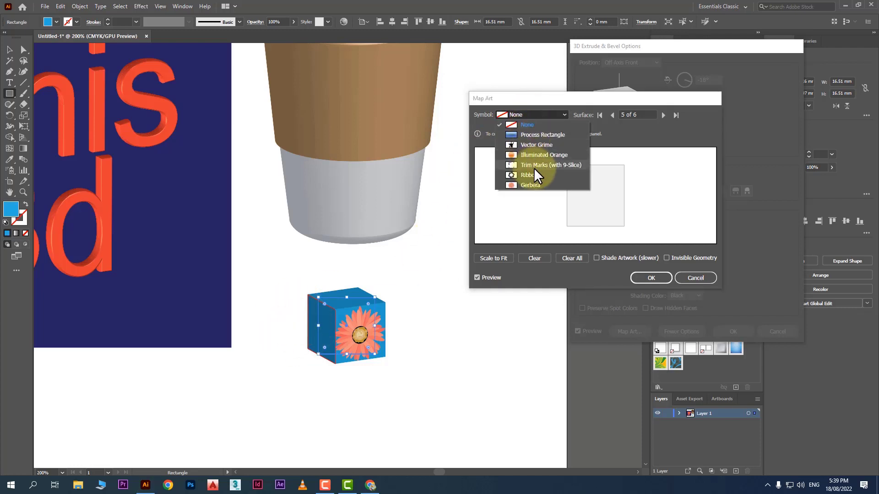
left_click(544, 175)
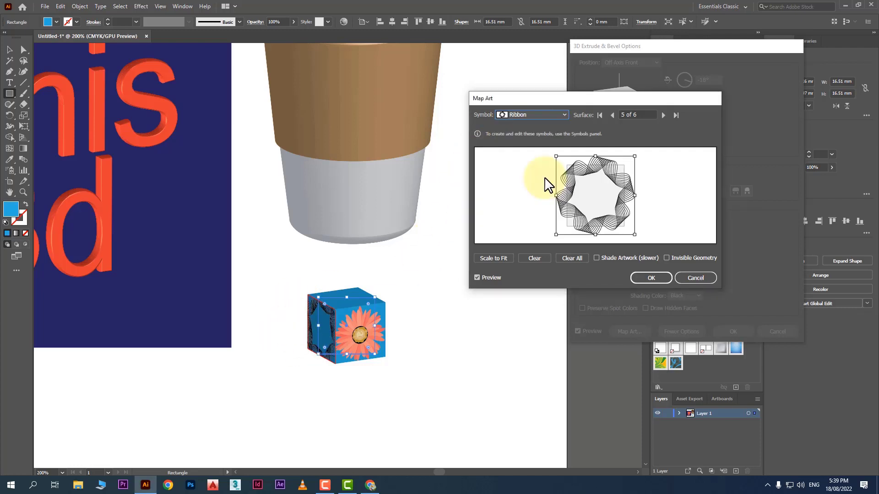
left_click(493, 258)
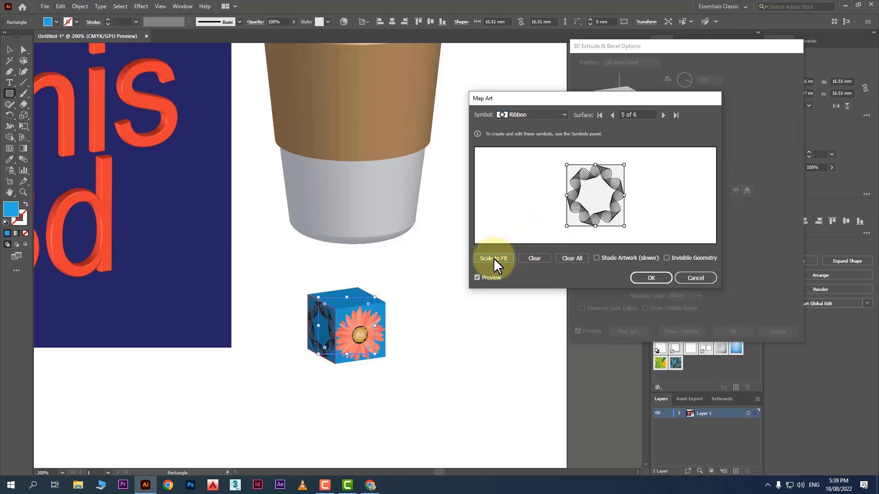
left_click(536, 259)
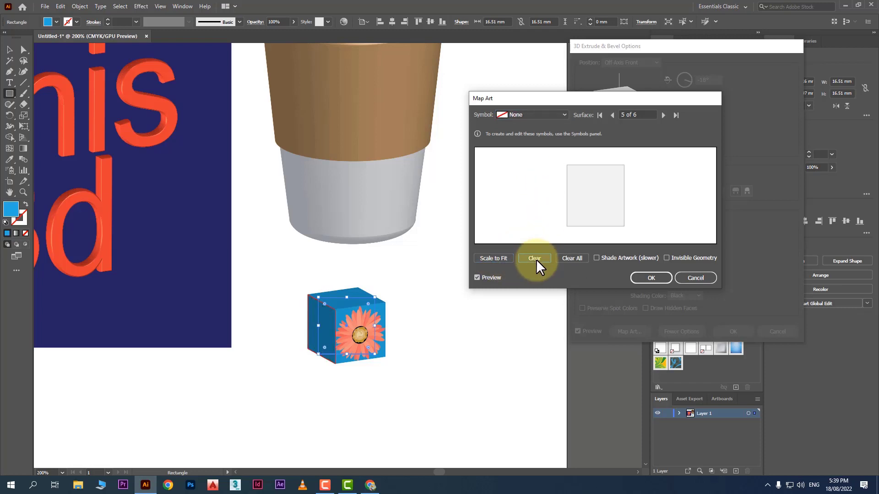
left_click(567, 258)
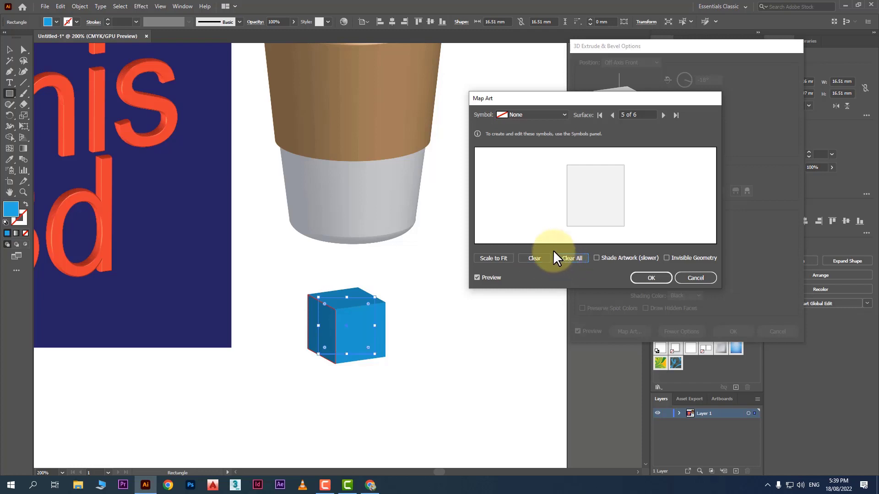
- Map the Gerbera symbol onto the cube's front face, surface 1, with its geometry kept visible, and apply the 3D effect
left_click(663, 115)
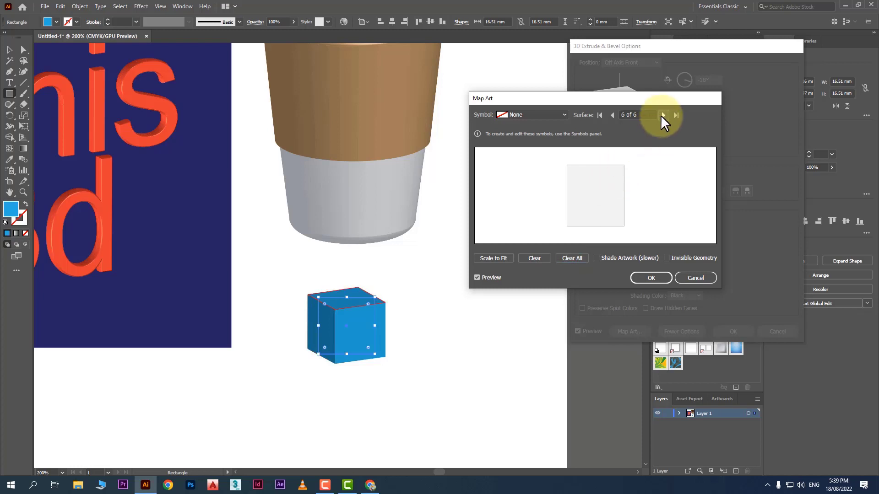
left_click(661, 115)
left_click(563, 115)
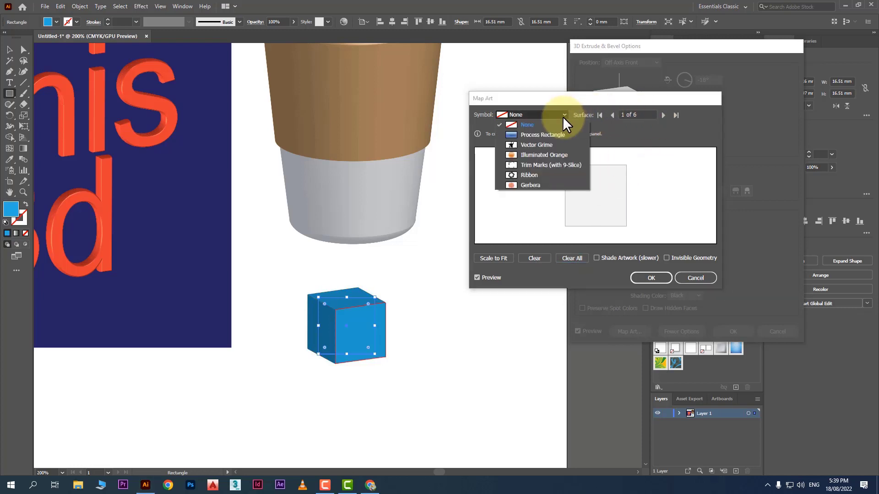
left_click(530, 191)
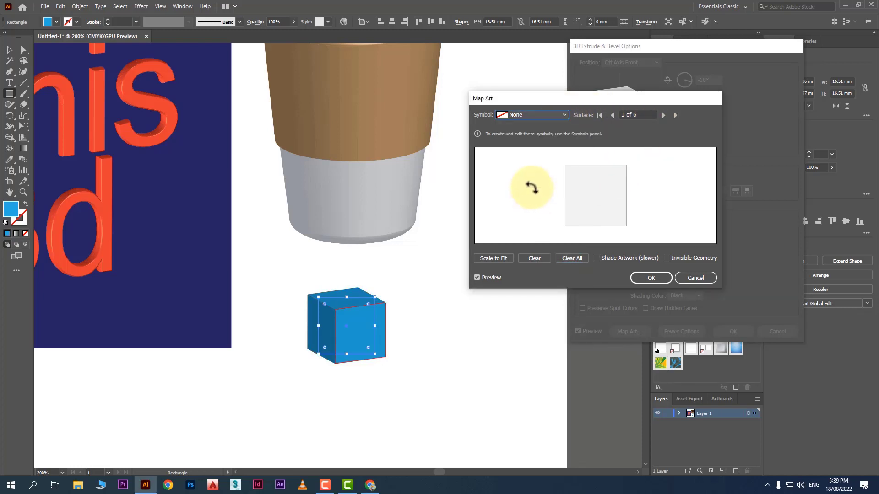
left_click(531, 120)
left_click(520, 178)
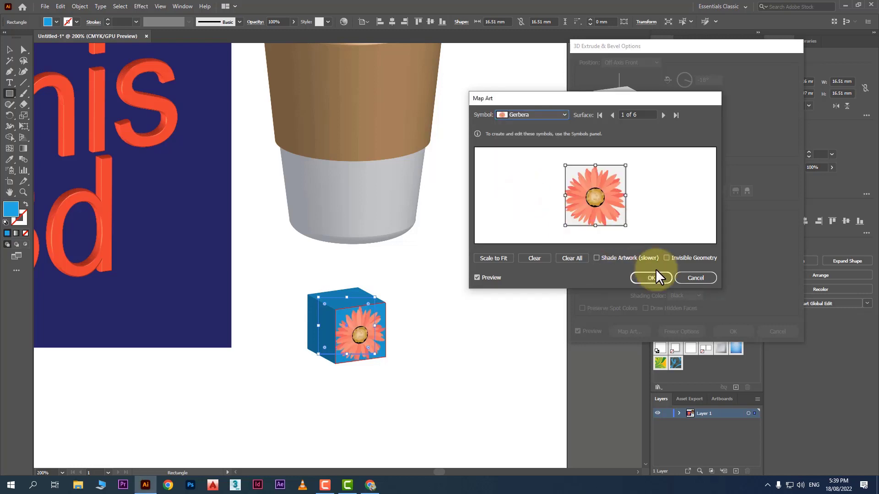
left_click(666, 258)
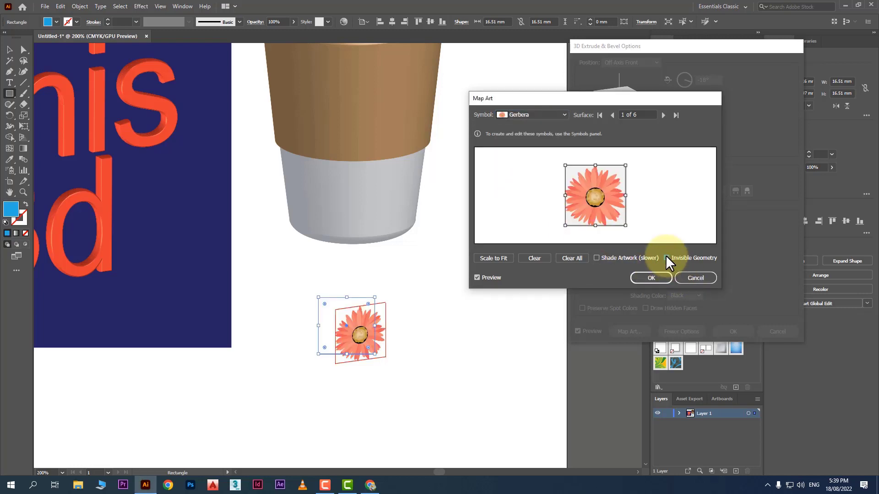
left_click(667, 258)
left_click(650, 278)
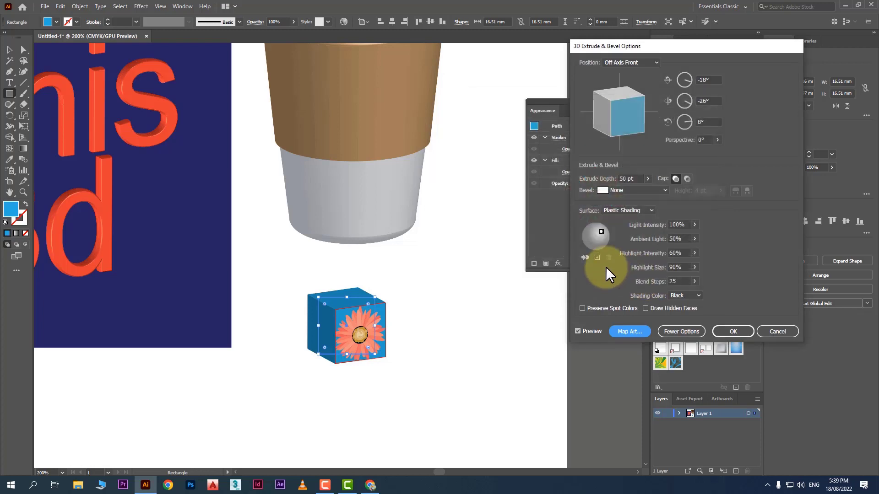
left_click(728, 330)
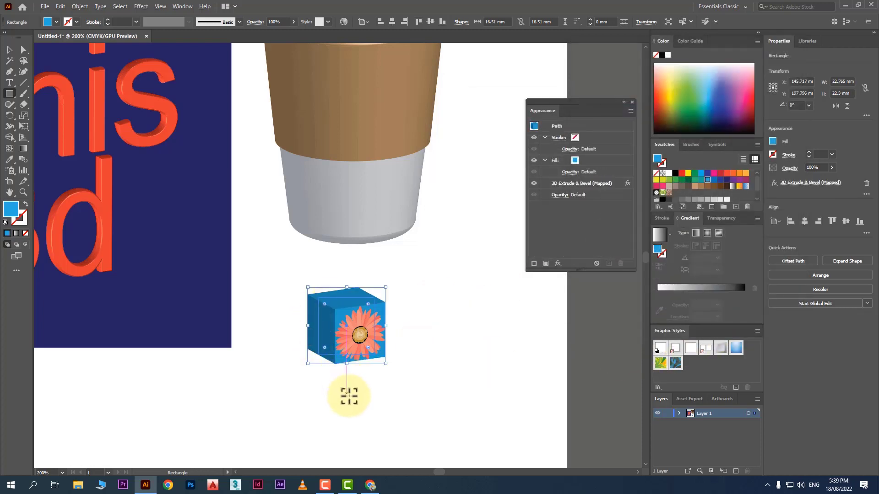
- Move the Gerbera cube about 13 mm to the left and deselect it
scroll(348, 394, "up", 3)
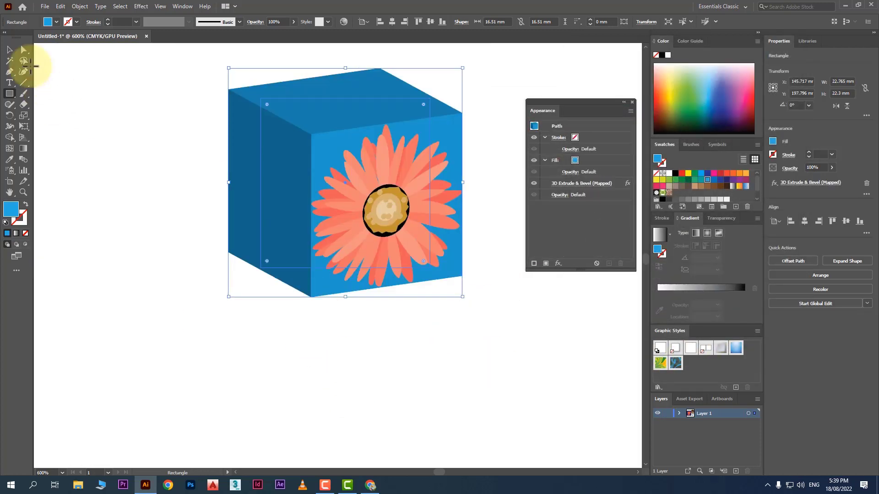
left_click(9, 49)
left_click_drag(376, 191, 238, 189)
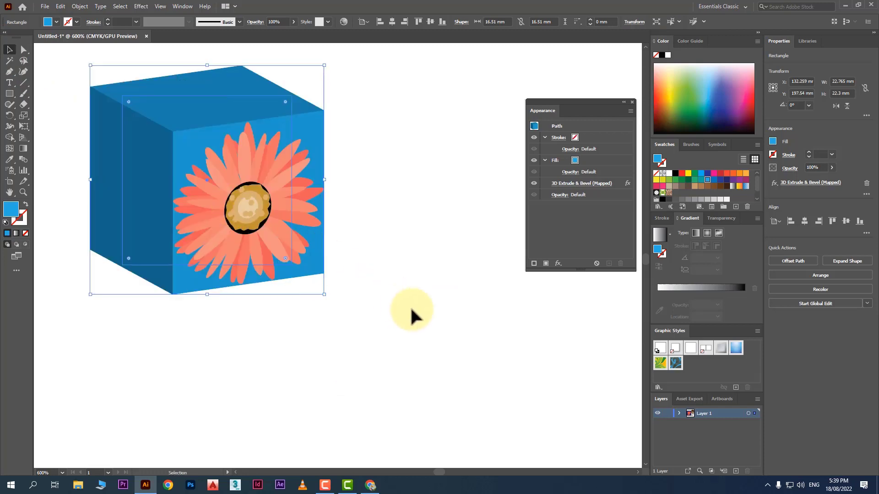
left_click(420, 306)
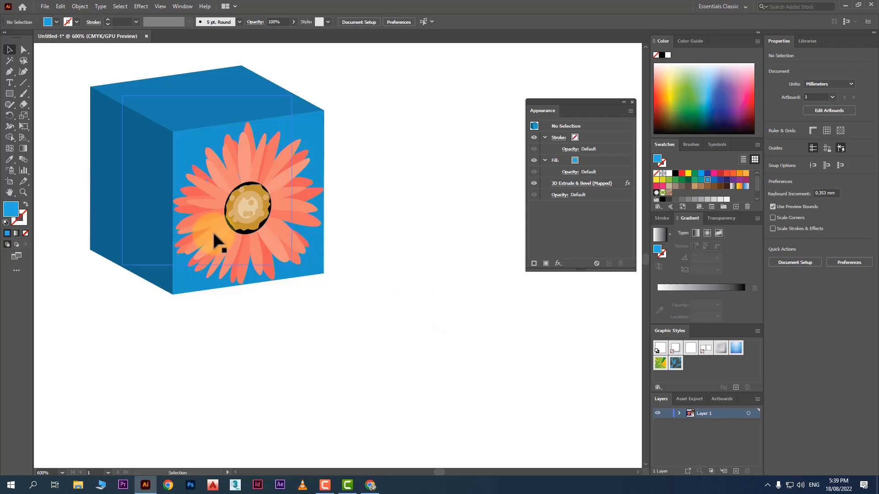
- Place the linked MenStyle Fort logo image beside the cube, sized about 11.5 by 11.5 mm
left_click(44, 7)
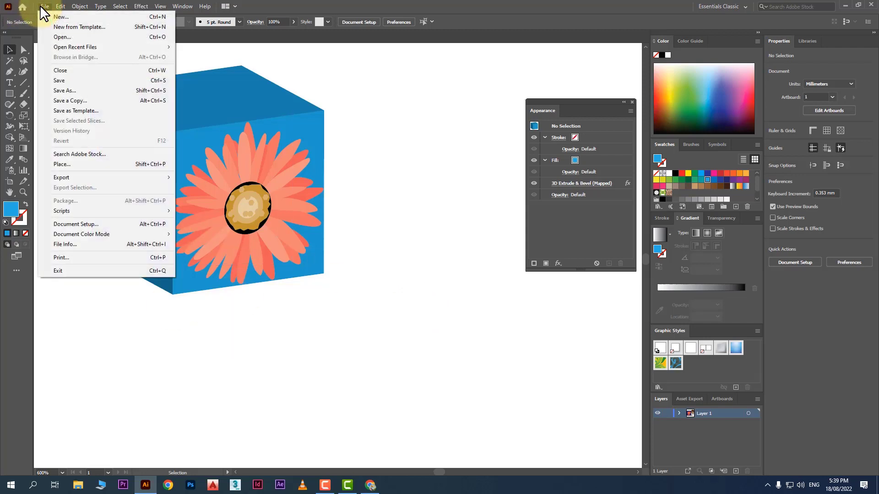
left_click(85, 165)
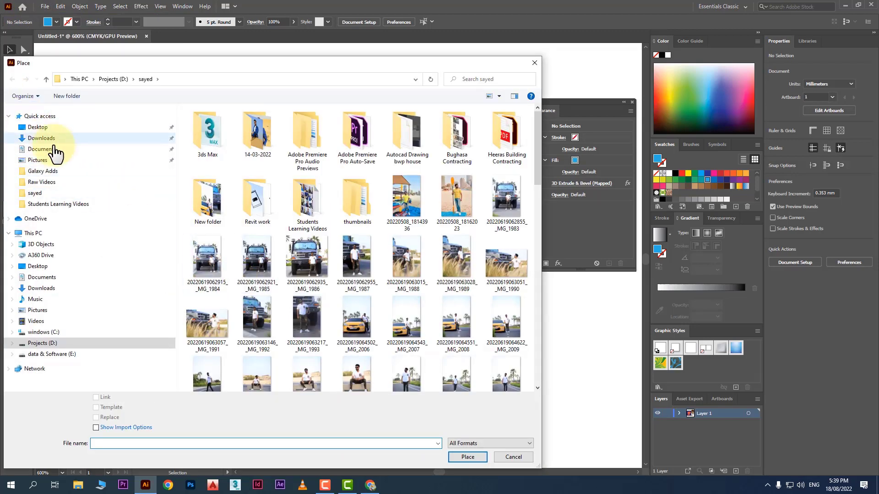
left_click(82, 139)
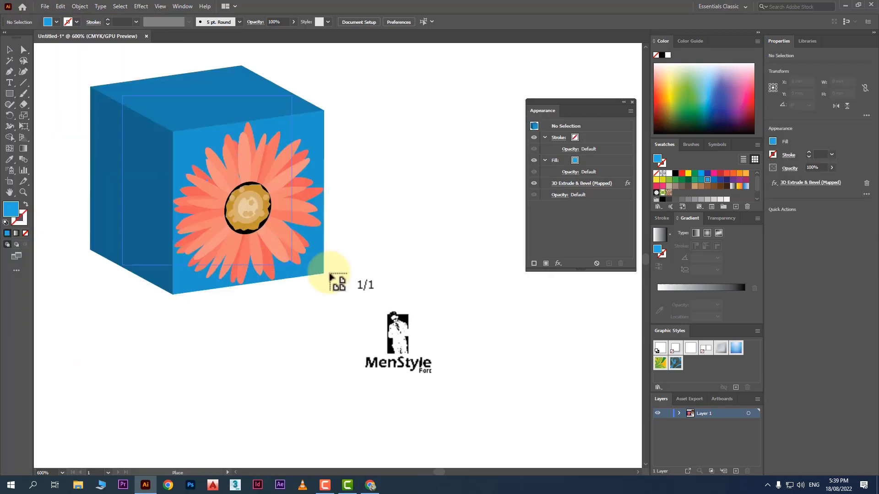
left_click_drag(371, 236, 488, 362)
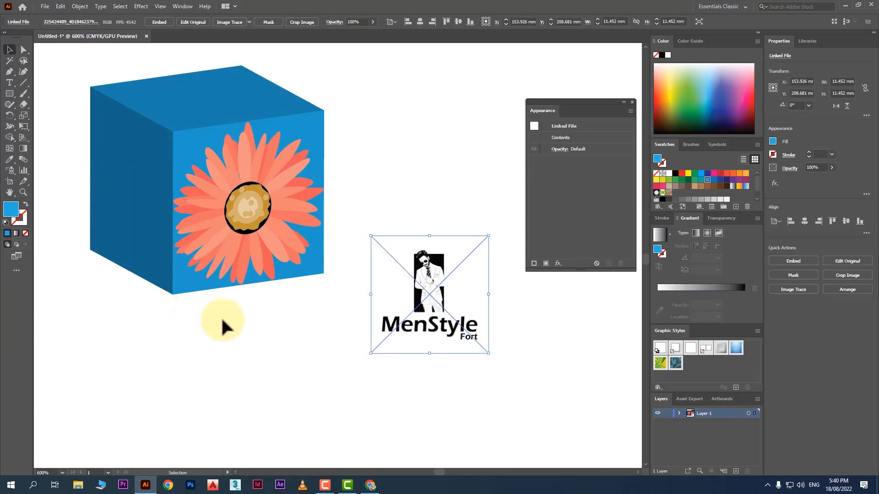
left_click_drag(237, 347, 180, 227)
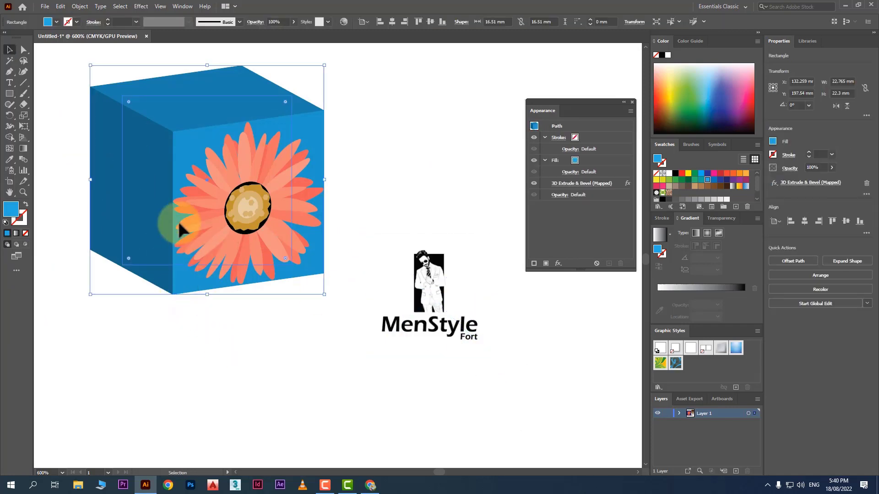
left_click(578, 184)
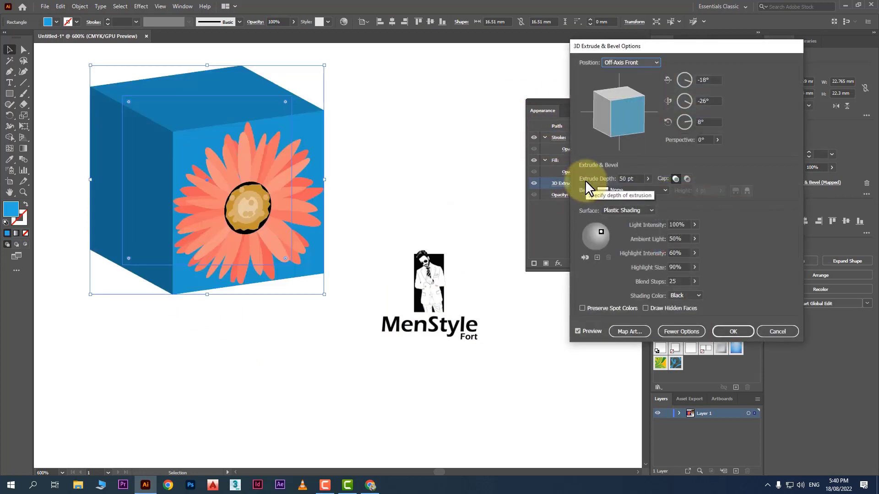
left_click(629, 331)
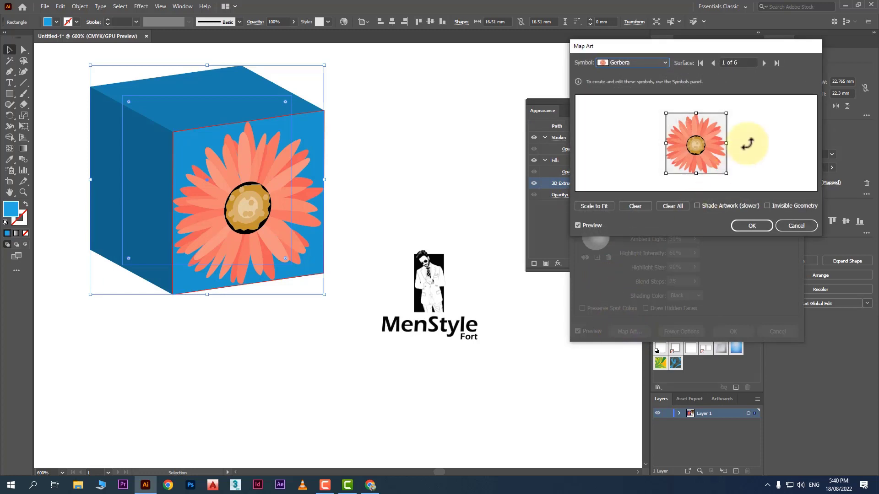
left_click(765, 63)
left_click(763, 62)
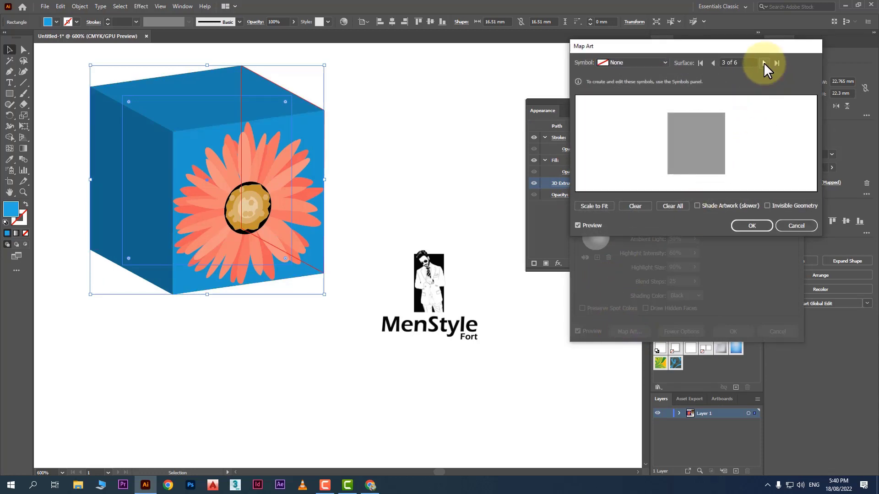
left_click(764, 62)
left_click(763, 63)
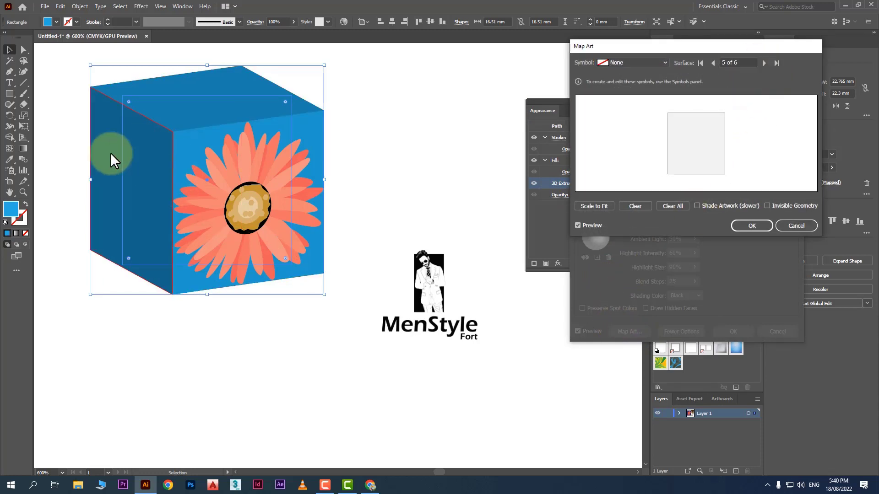
left_click(622, 62)
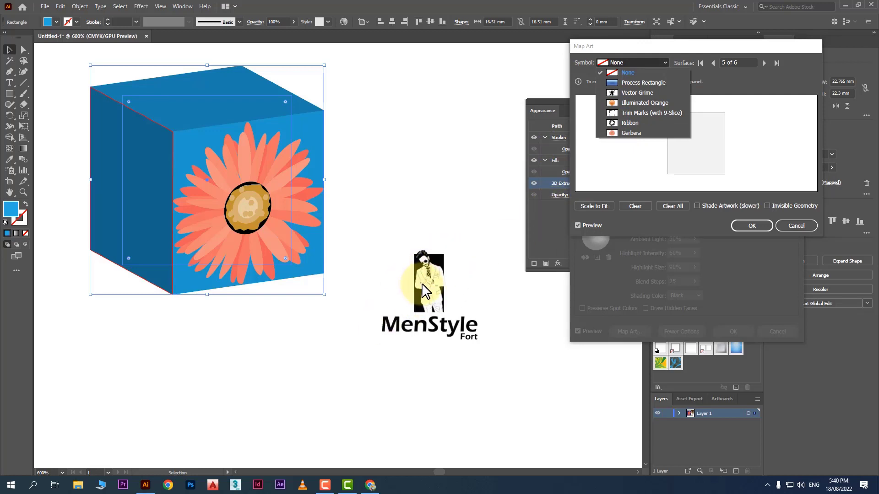
left_click(773, 193)
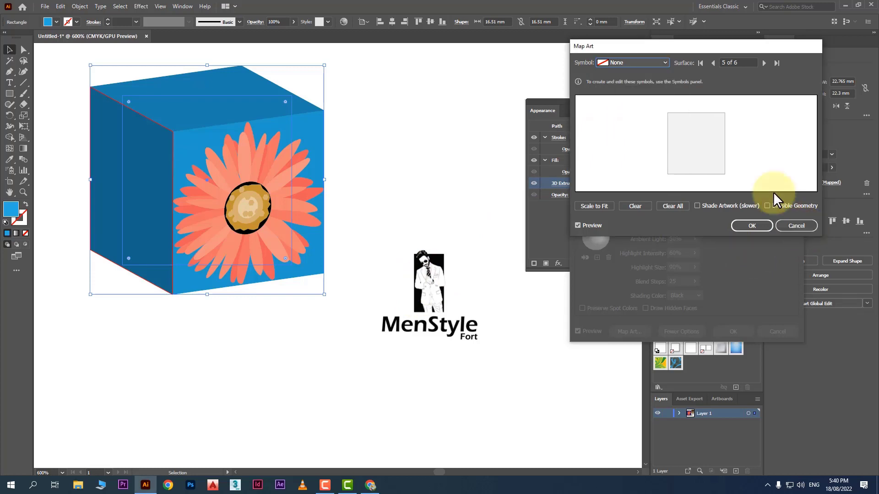
left_click(787, 226)
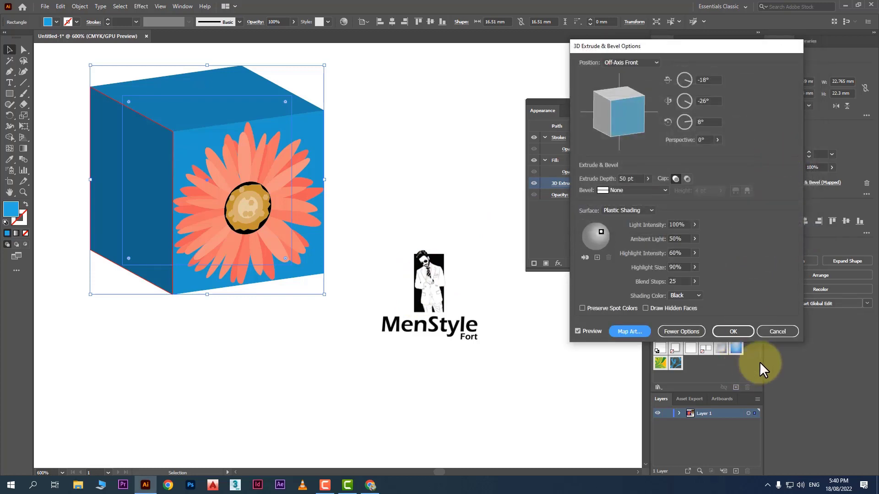
left_click(772, 333)
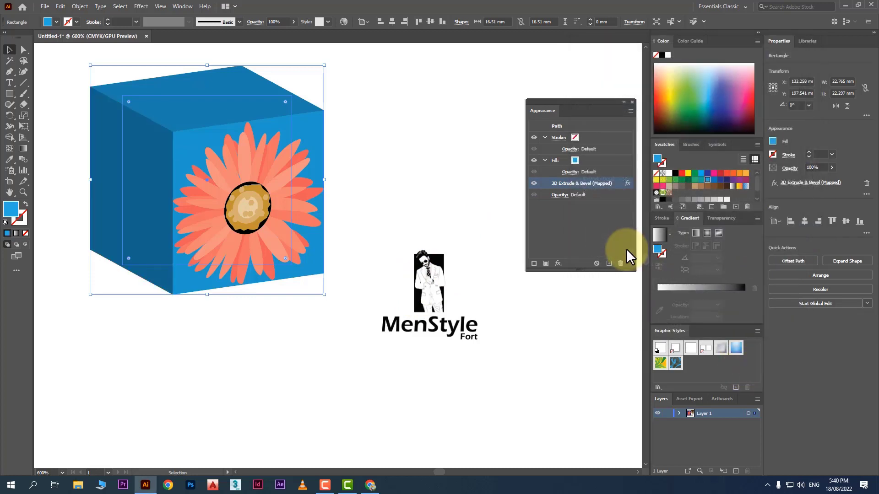
- Try to create a dynamic movie-clip symbol from the linked MenStyle logo image
left_click(718, 145)
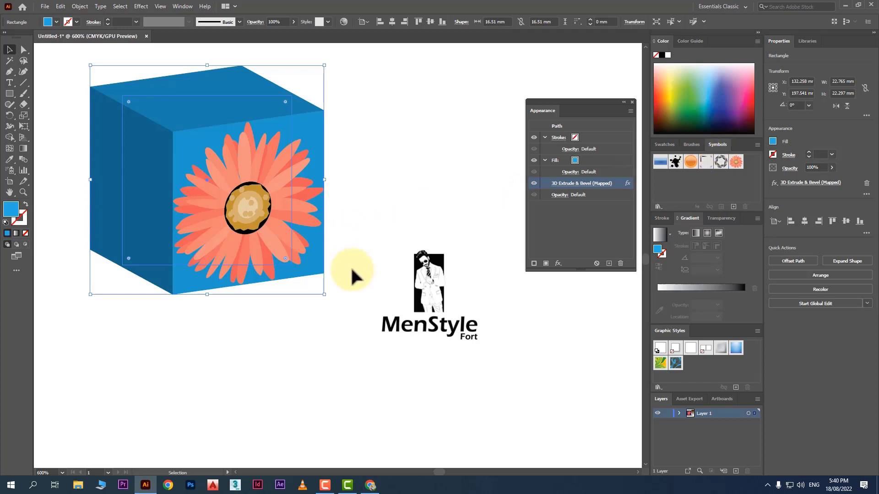
left_click_drag(421, 295, 672, 191)
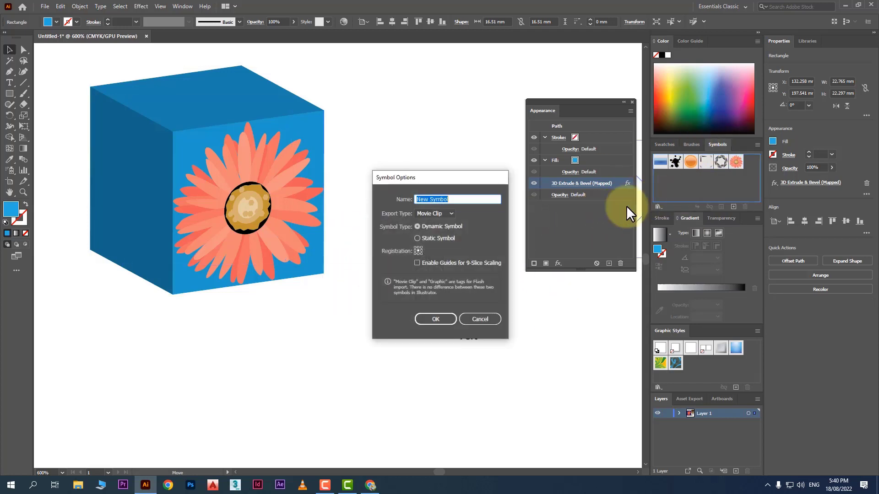
left_click(434, 317)
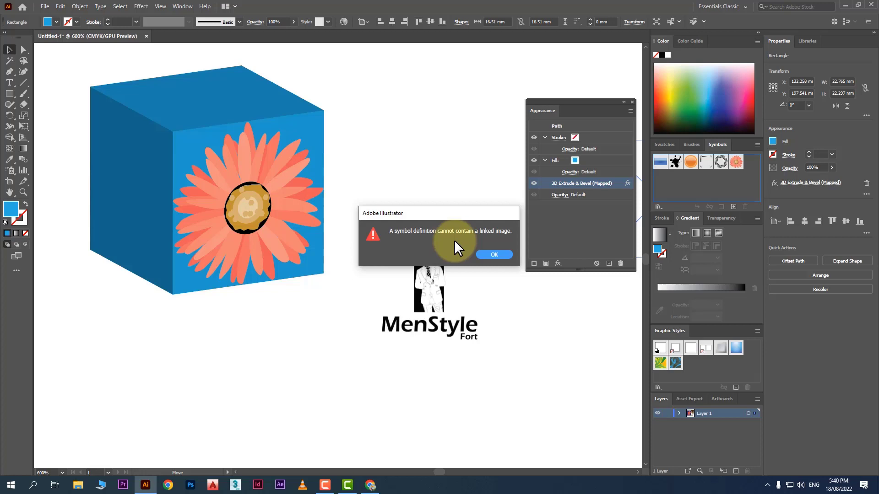
left_click(494, 255)
- Embed the MenStyle logo image in the document and create a dynamic movie-clip symbol from it
left_click(421, 328)
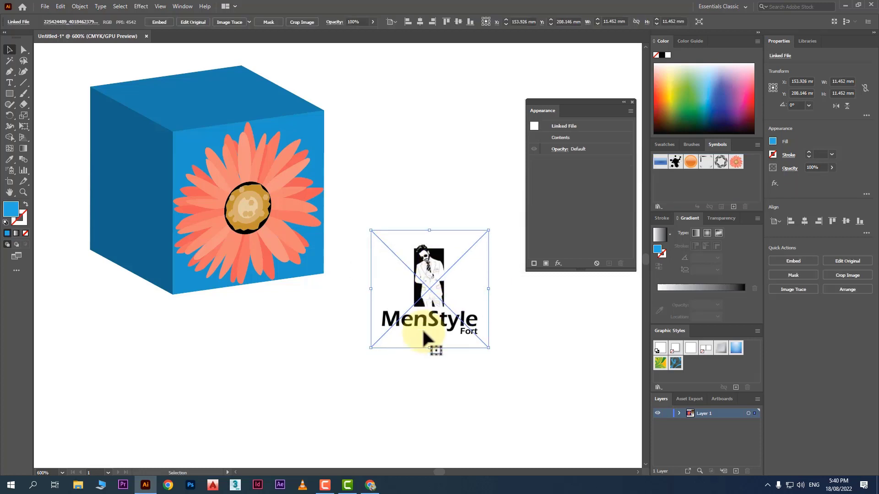
left_click(165, 22)
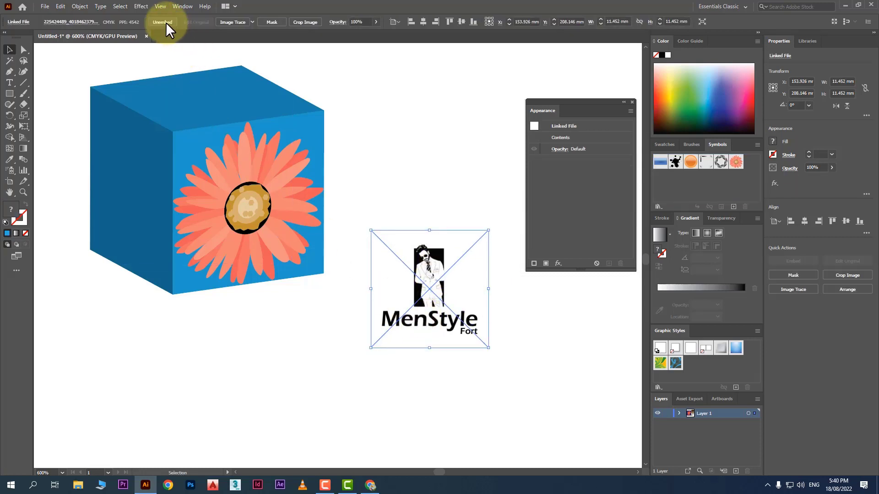
left_click(482, 167)
left_click_drag(437, 261, 665, 190)
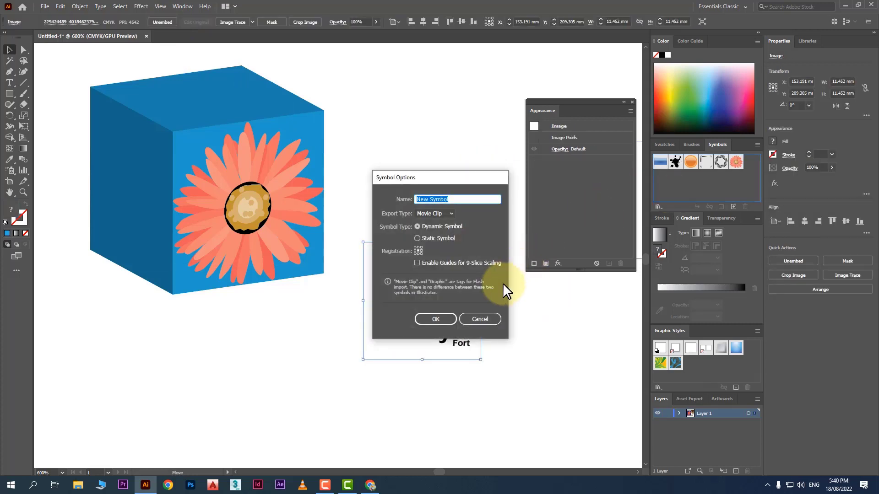
left_click(436, 314)
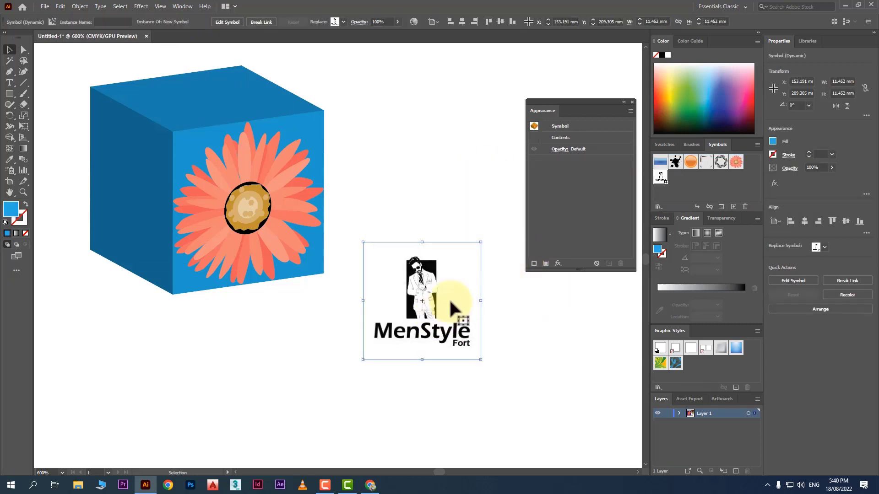
- Edit the cube's 3D Extrude & Bevel art mapping and assign the logo's New Symbol to the side face, surface 5
left_click(284, 149)
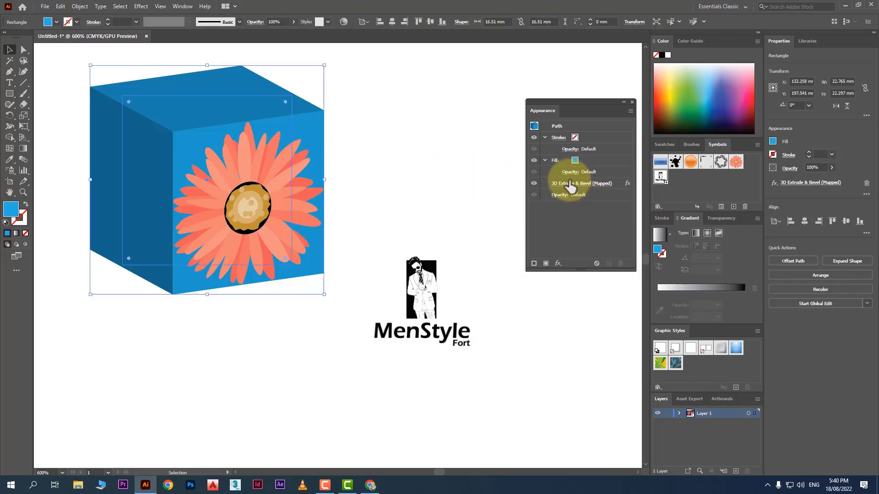
left_click(567, 183)
left_click(629, 332)
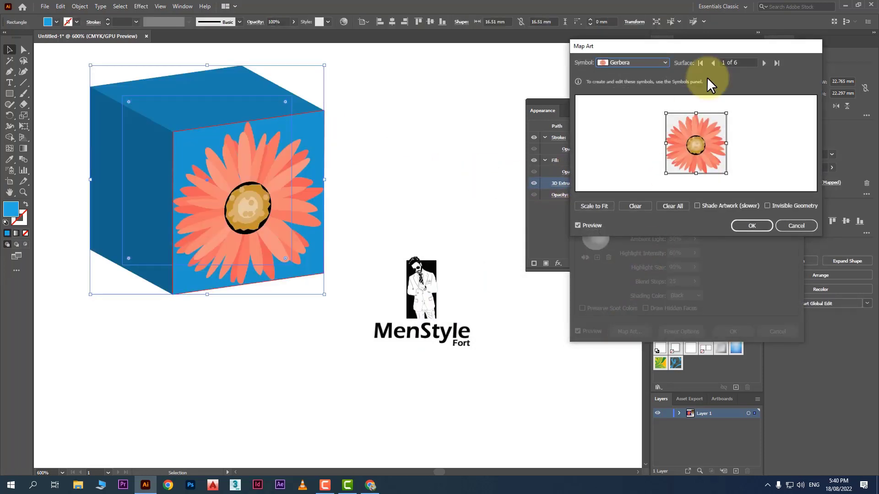
left_click(763, 64)
left_click(764, 64)
left_click(764, 64)
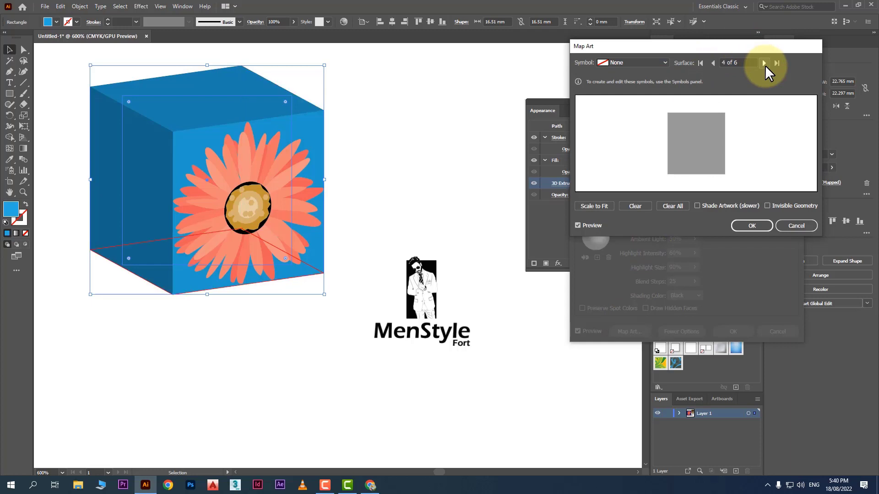
left_click(764, 64)
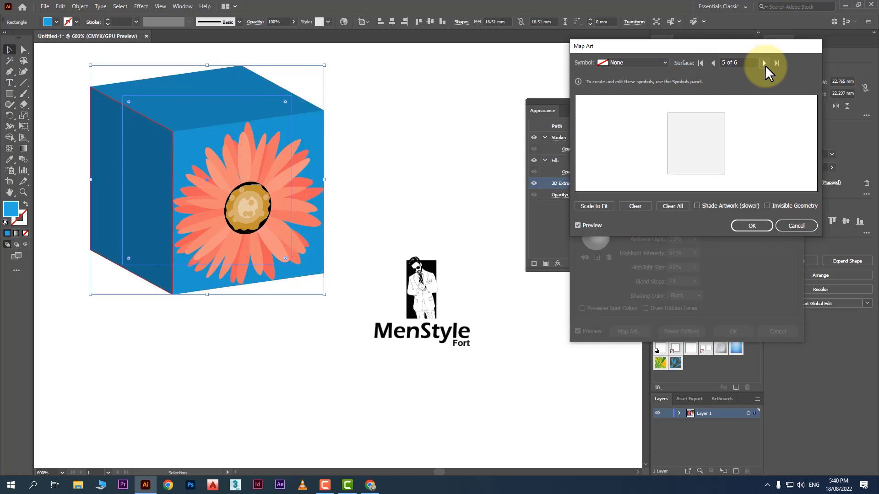
left_click(627, 63)
left_click(636, 143)
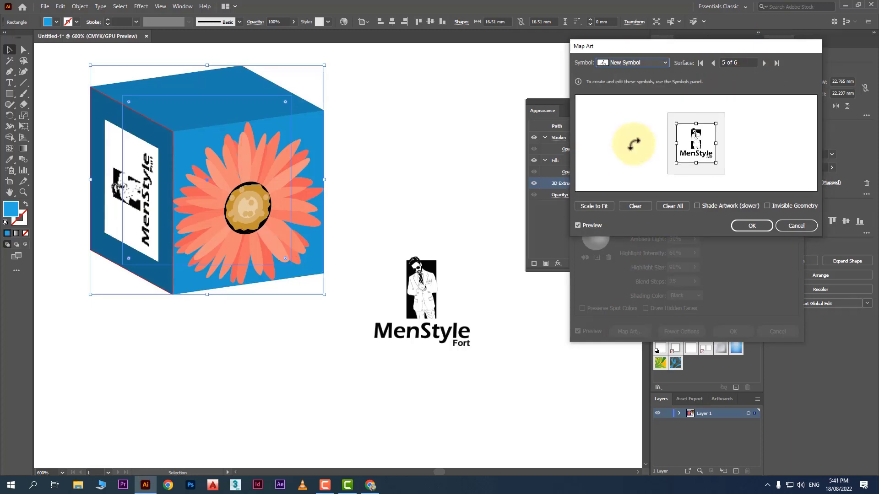
- Scale the mapped logo to fit surface 5, apply the 3D effect and deselect the cube
left_click_drag(718, 122, 733, 179)
left_click(598, 206)
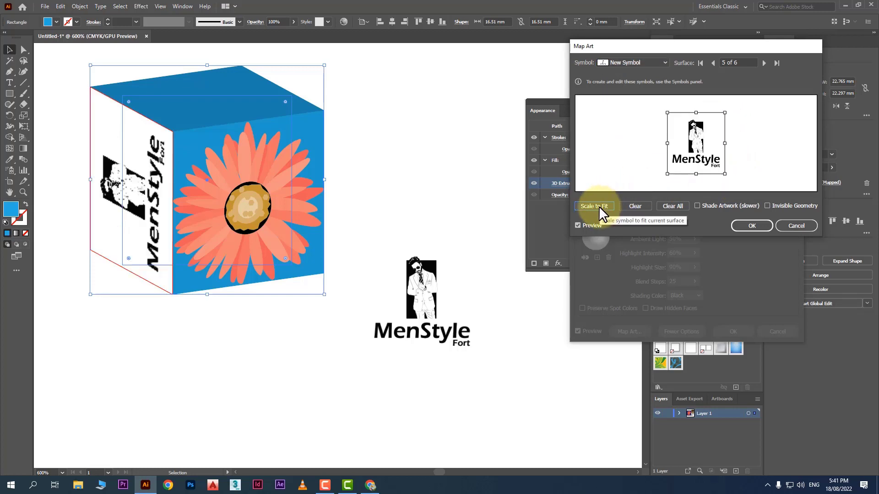
left_click(758, 225)
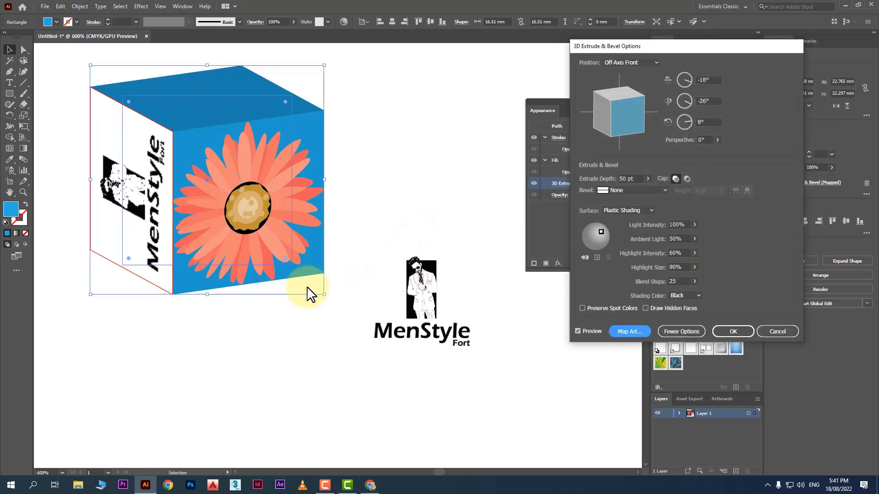
left_click(711, 326)
left_click(311, 380)
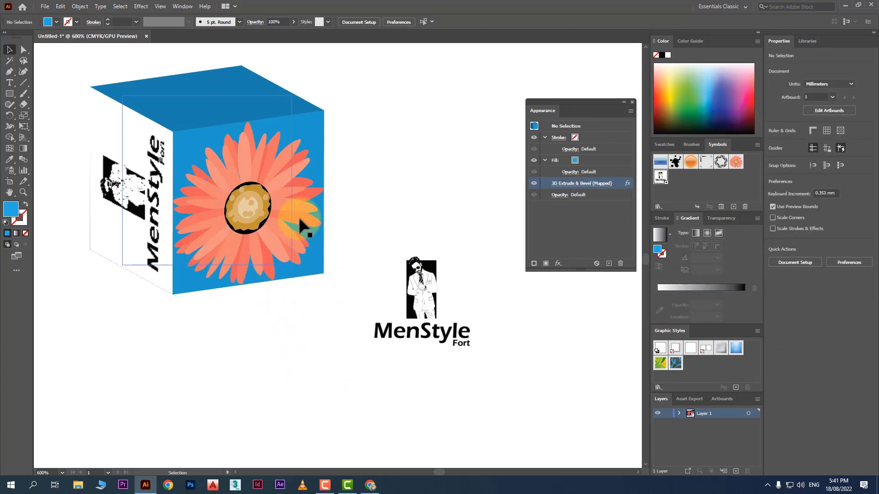
- Create a dynamic symbol from the "this 3d" lettering together with its dark blue background, and deselect it
scroll(336, 220, "down", 6)
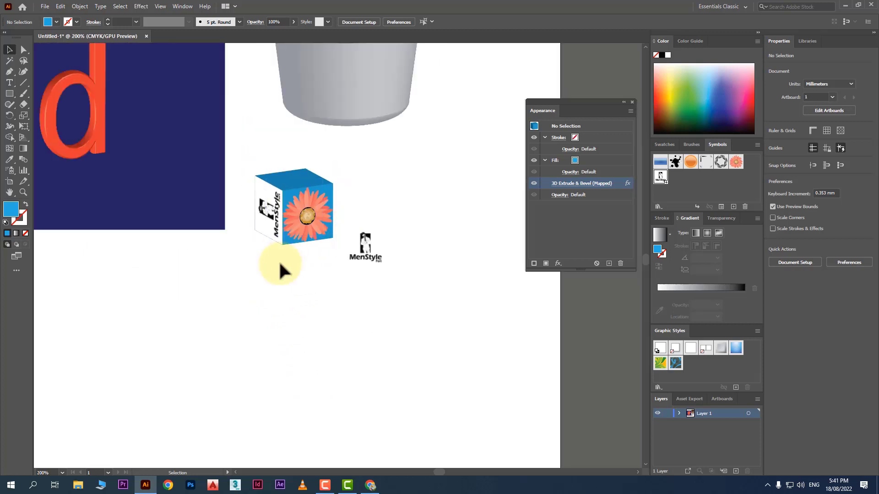
scroll(221, 259, "up", 2)
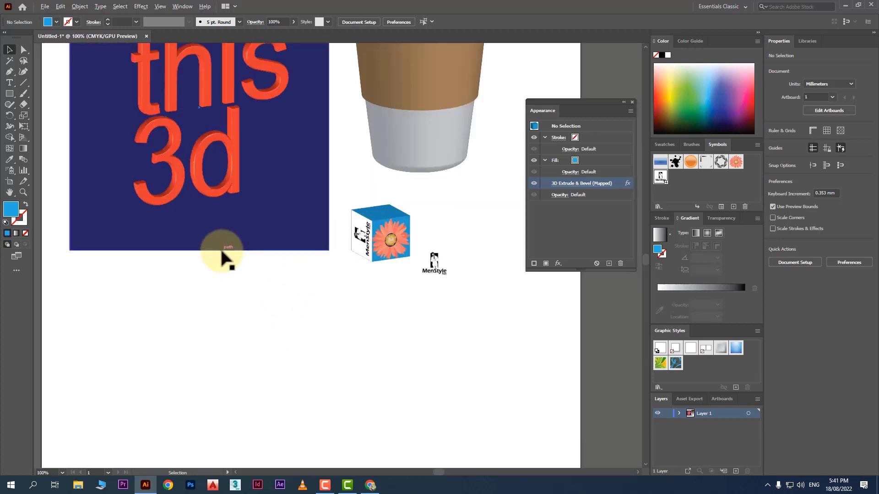
scroll(241, 245, "up", 2)
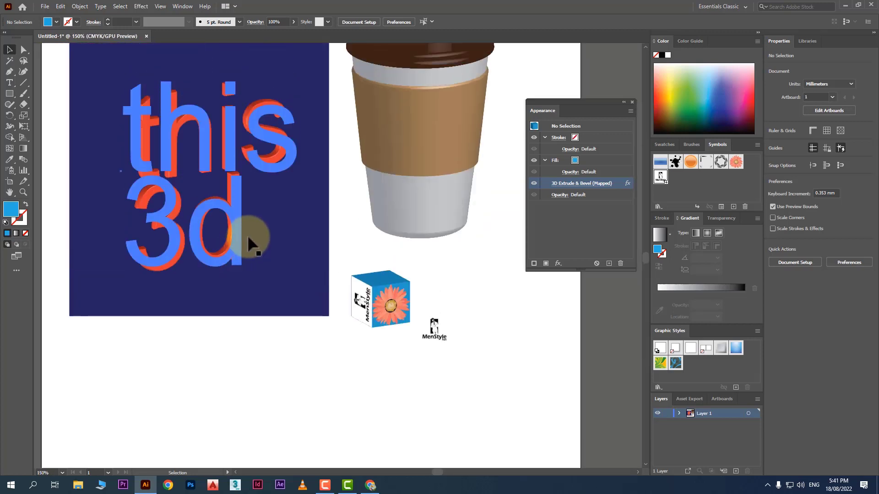
scroll(245, 238, "up", 1)
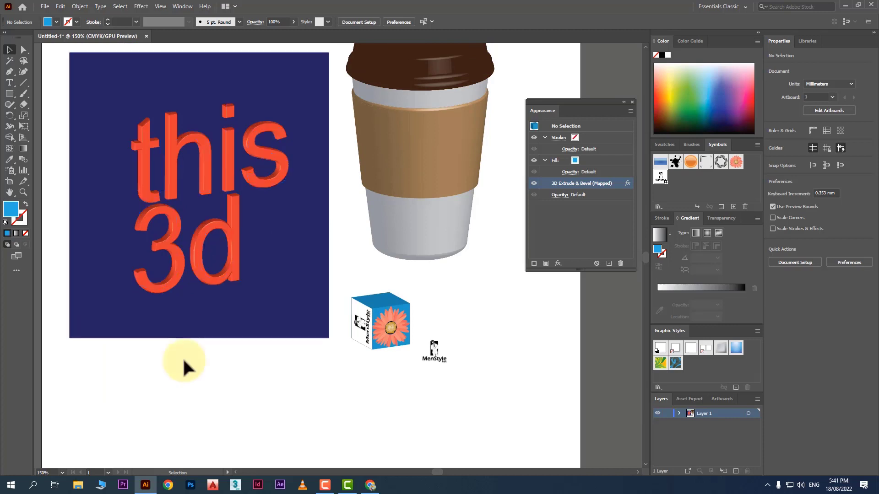
left_click(161, 190)
left_click_drag(224, 167, 684, 181)
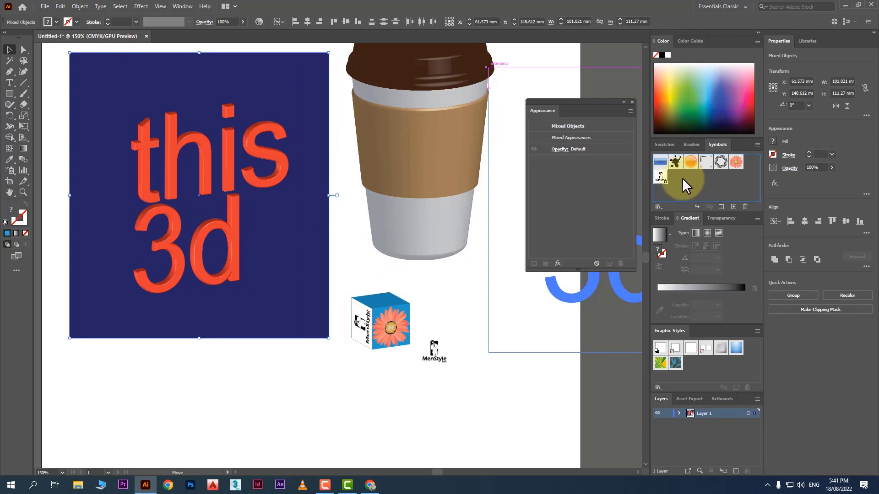
left_click(447, 318)
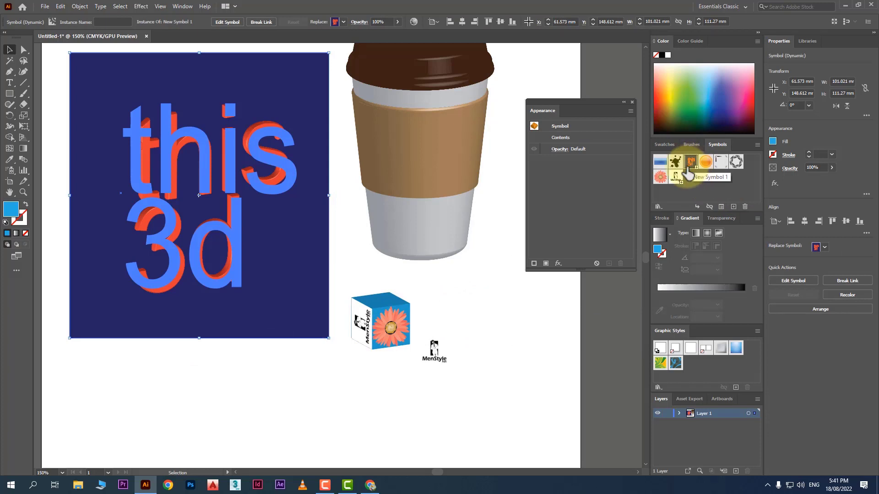
left_click(471, 281)
- Select the coffee cup and open the art mapping of its 3D Revolve effect
left_click(403, 181)
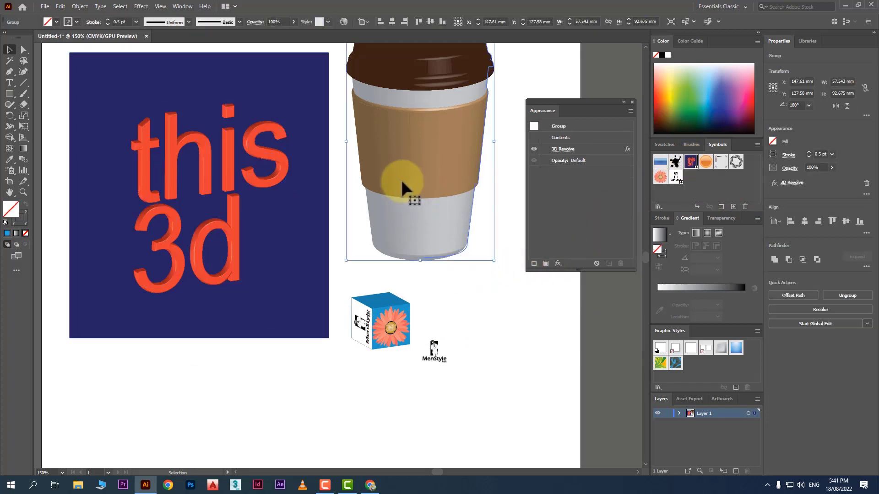
scroll(444, 166, "up", 2)
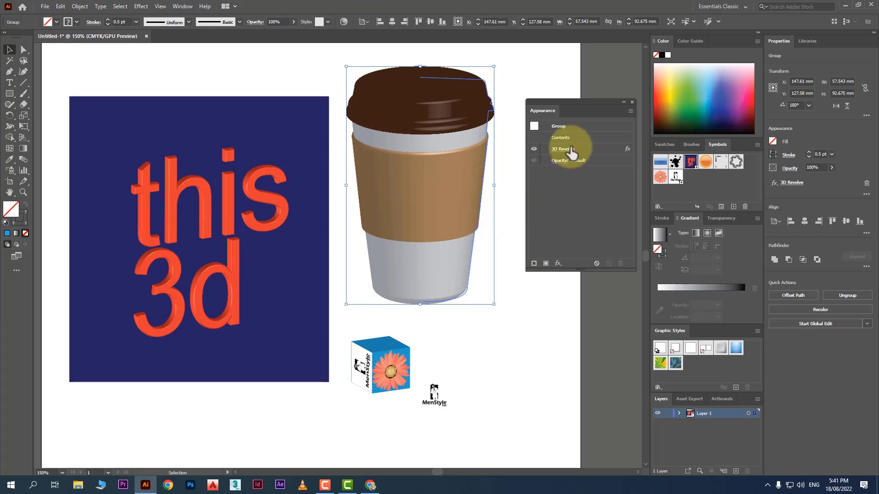
left_click(570, 152)
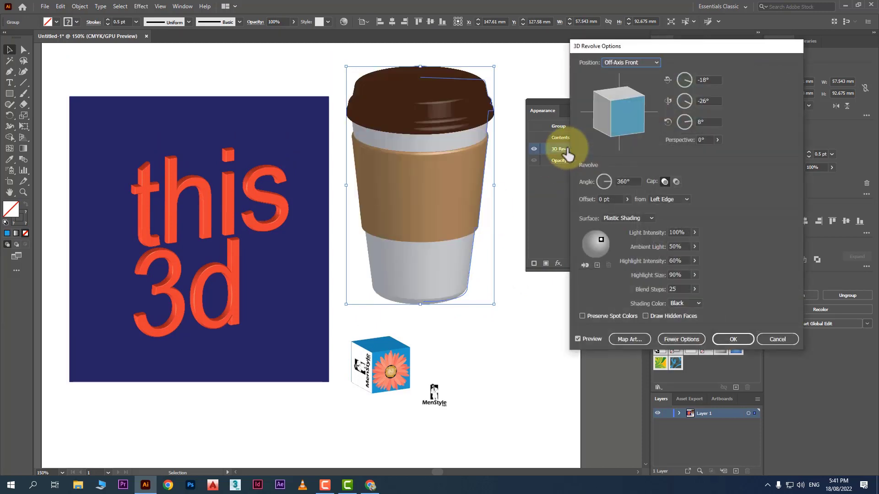
left_click(628, 339)
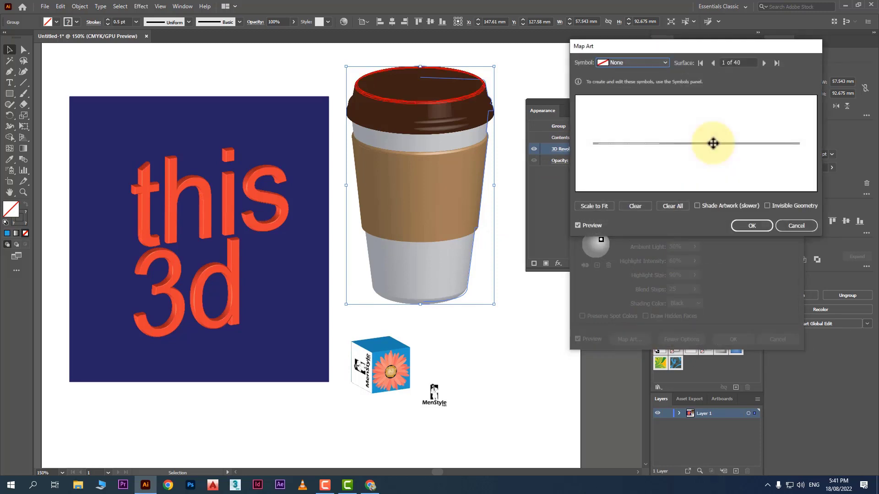
- Advance through the cup's surfaces from the lid to surface 26 on the brown sleeve
left_click(764, 63)
left_click(763, 63)
left_click(764, 62)
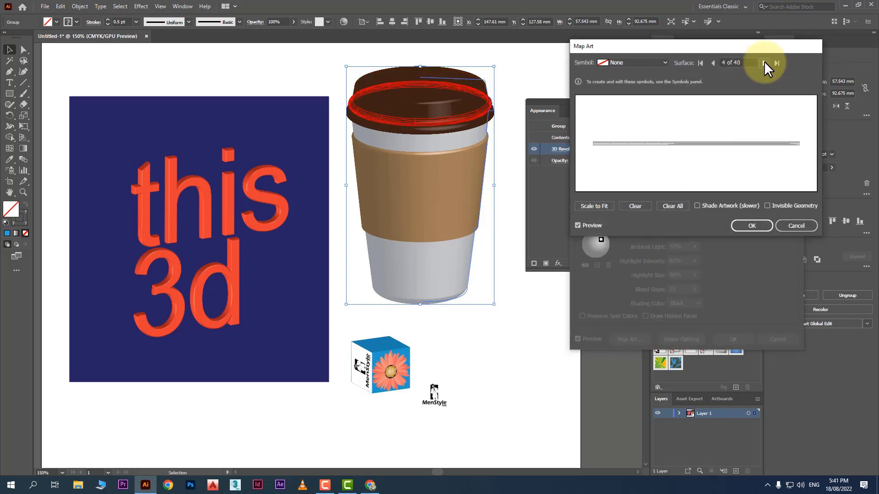
left_click(764, 63)
left_click(763, 62)
left_click(764, 63)
left_click(764, 62)
left_click(764, 63)
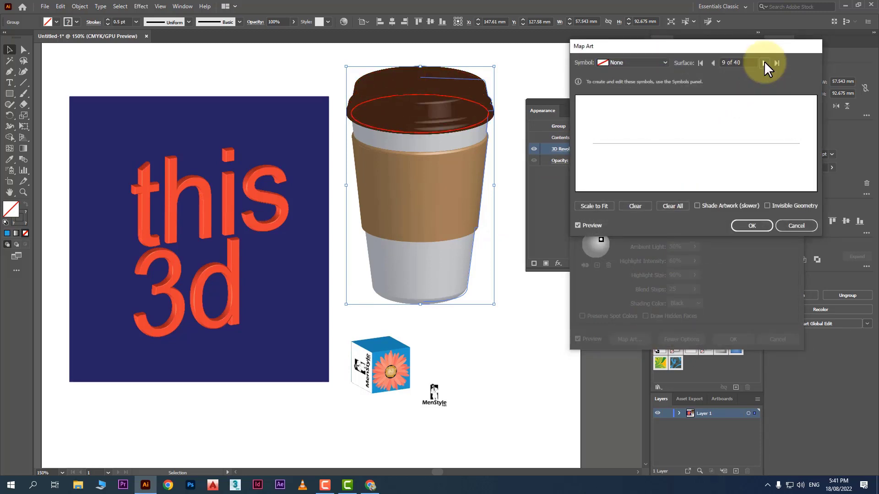
left_click(764, 63)
left_click(763, 63)
left_click(764, 63)
left_click(763, 62)
left_click(763, 63)
left_click(764, 63)
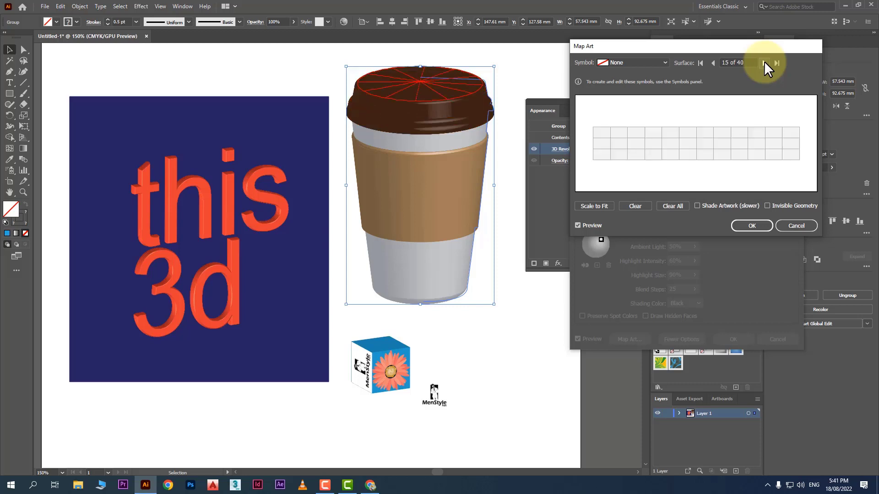
left_click(763, 62)
left_click(763, 63)
left_click(764, 63)
left_click(764, 63)
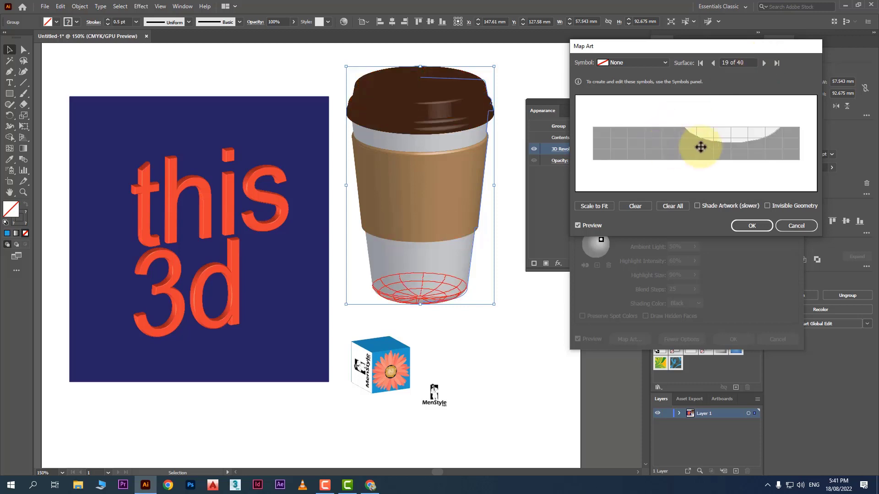
left_click(763, 63)
left_click(763, 63)
left_click(764, 63)
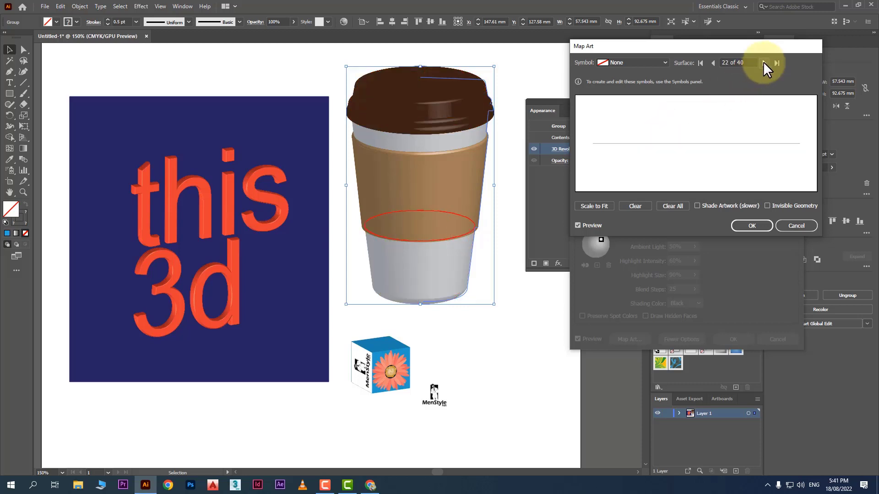
left_click(763, 62)
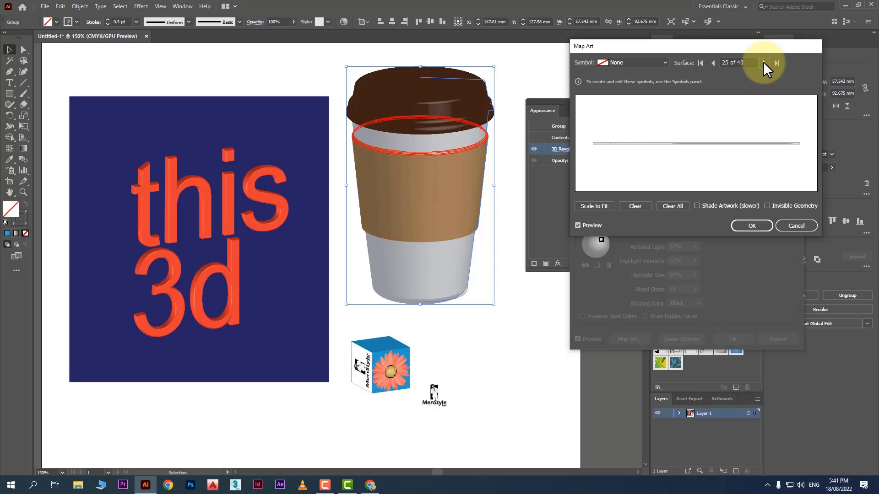
left_click(764, 63)
- Assign the Gerbera symbol to surface 26 and shift it slightly toward the middle of the shaded area
left_click(636, 64)
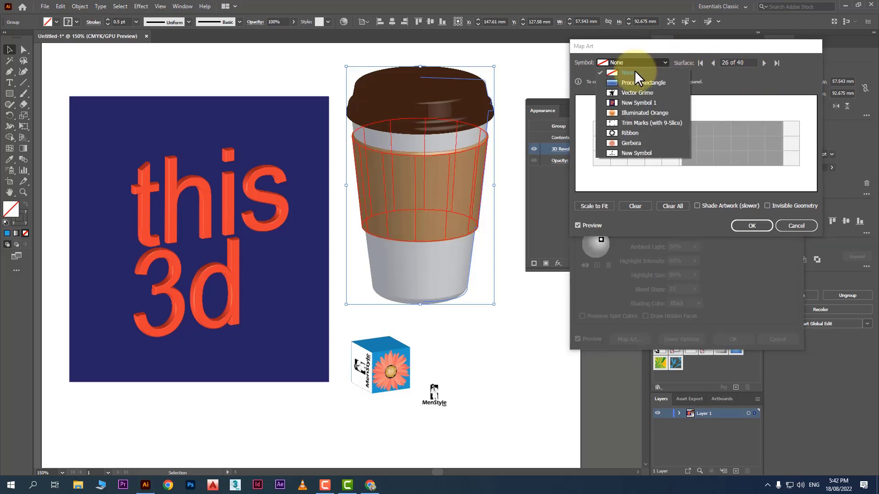
left_click(643, 143)
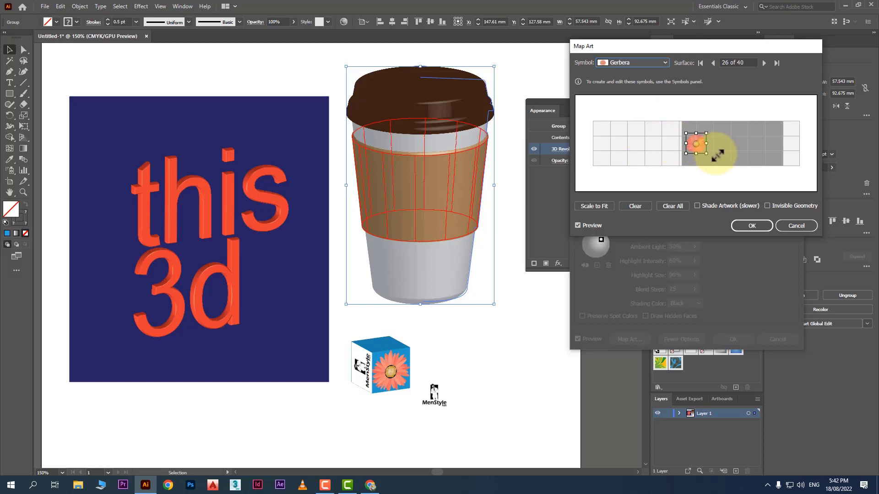
left_click_drag(694, 142, 714, 143)
- Advance to surface 31, the visible outer face of the cup's brown sleeve
left_click(764, 63)
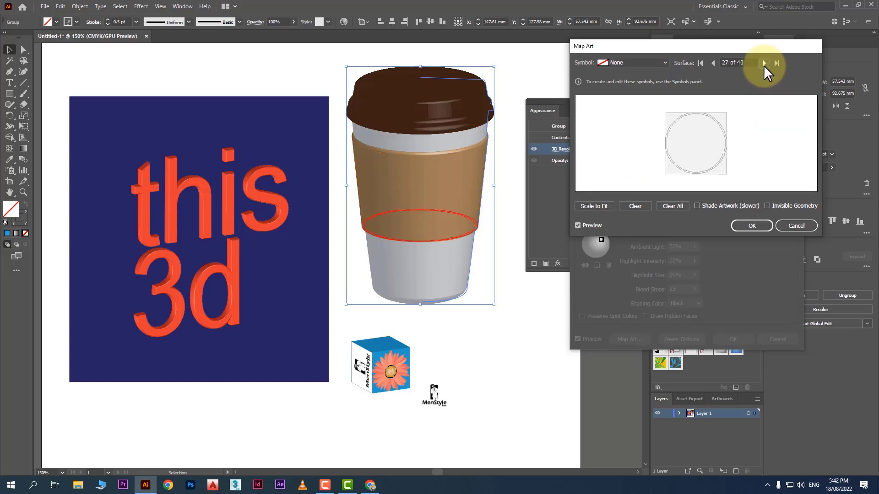
left_click(763, 63)
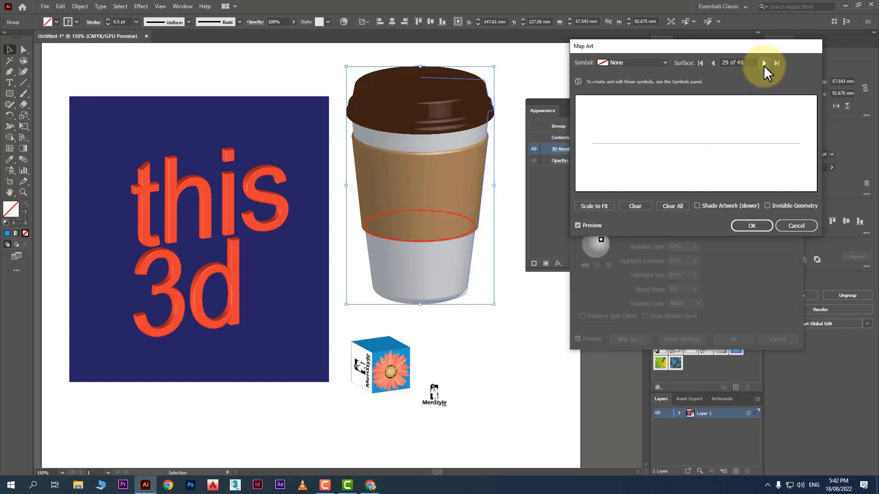
left_click(764, 63)
left_click(764, 63)
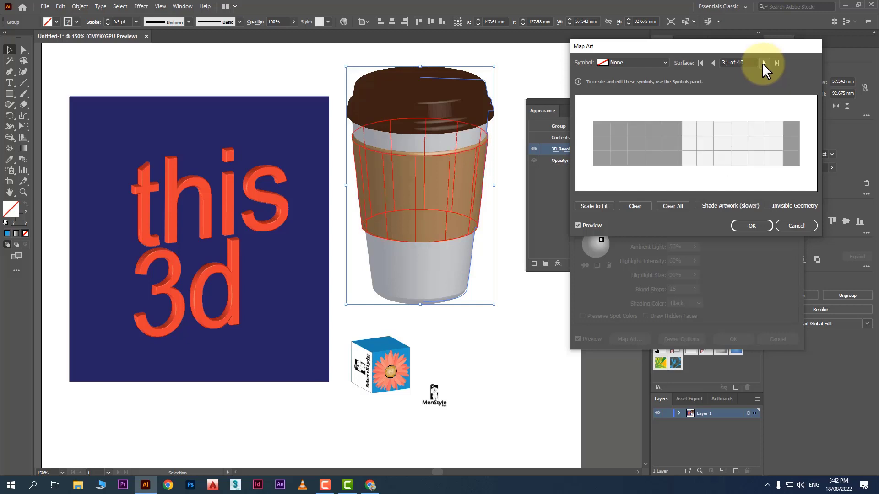
- Try the Gerbera symbol on surface 31, shift it toward the middle of the visible area and clear it
left_click(645, 63)
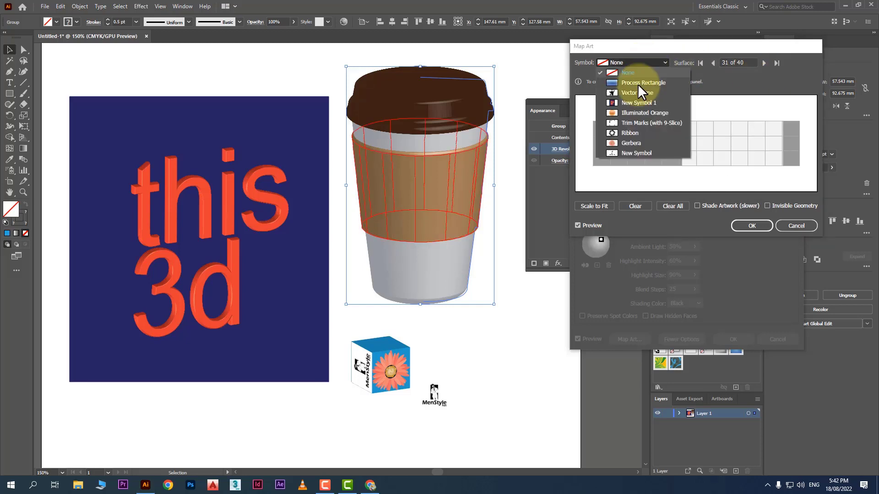
left_click(647, 146)
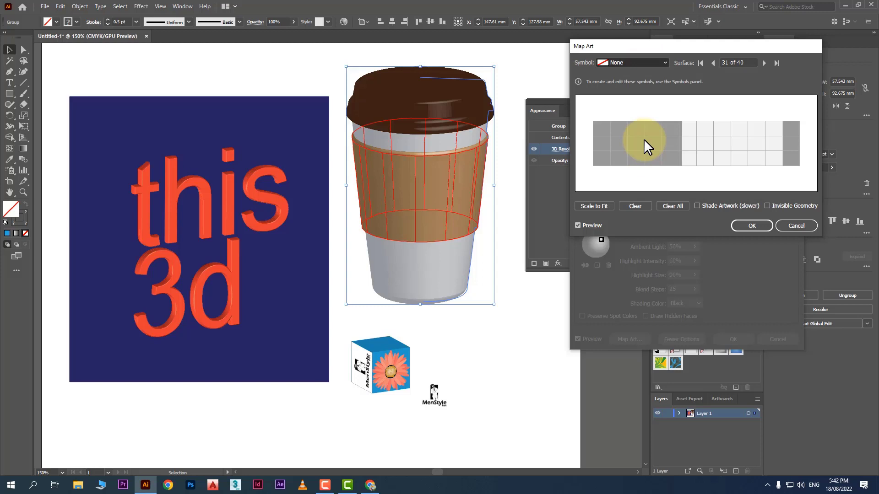
left_click_drag(696, 142, 720, 142)
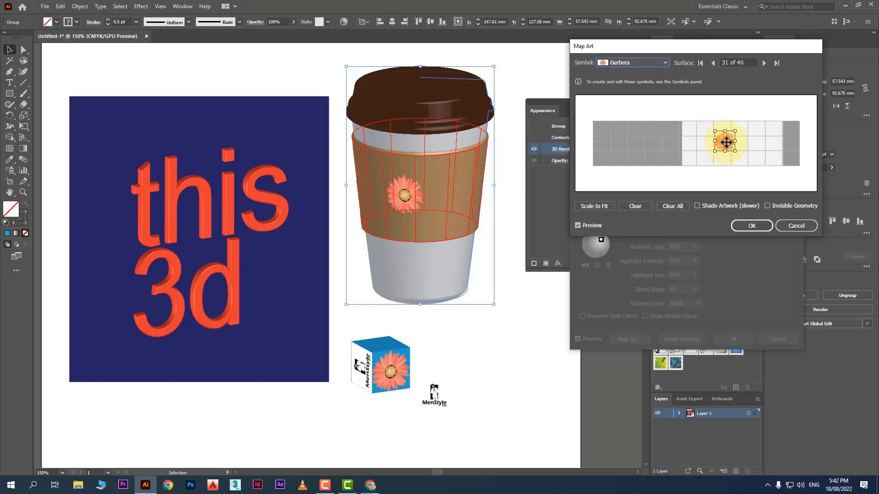
left_click(633, 206)
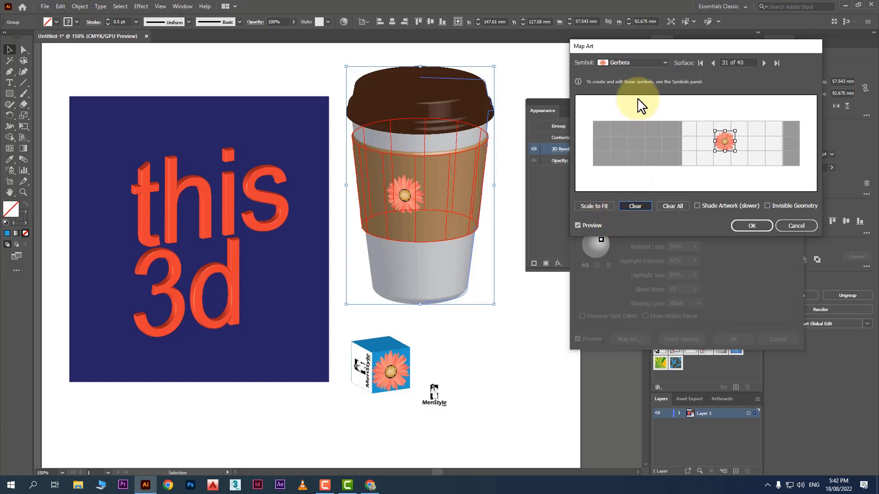
- Try New Symbol 1, the "this 3d" artwork, on surface 31, shift it across the visible area and clear it
left_click(640, 63)
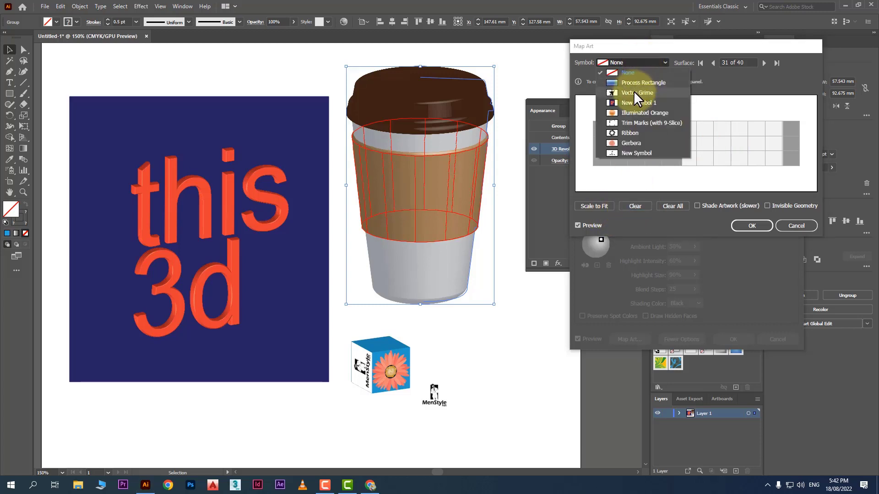
left_click(638, 102)
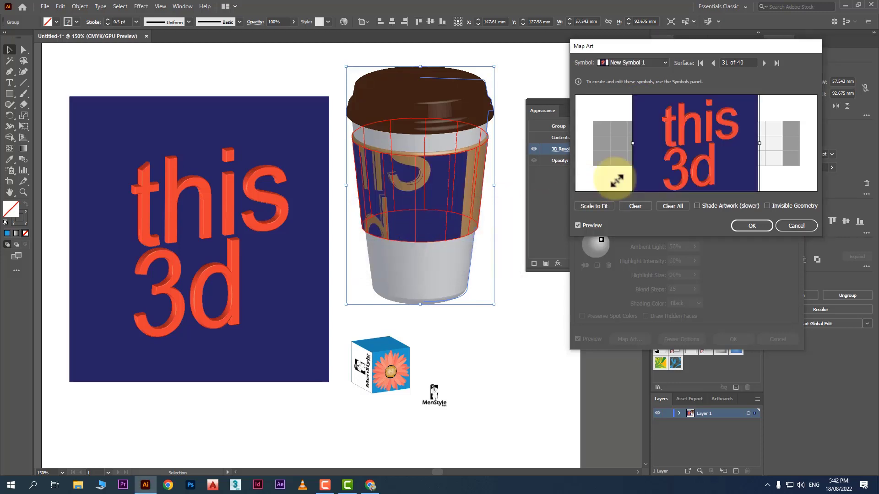
left_click_drag(694, 135, 720, 135)
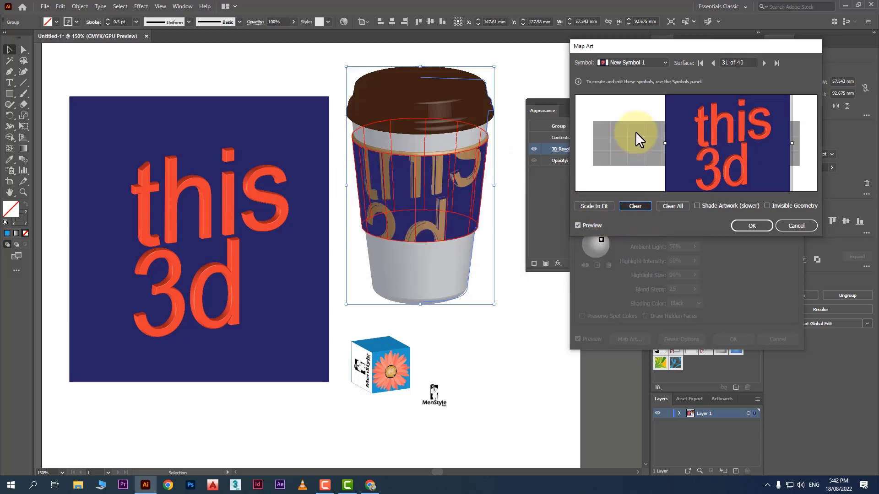
- Map the MenStyle logo's New Symbol onto surface 31, enlarge and centre it on the visible area, and apply the 3D Revolve effect
left_click(632, 62)
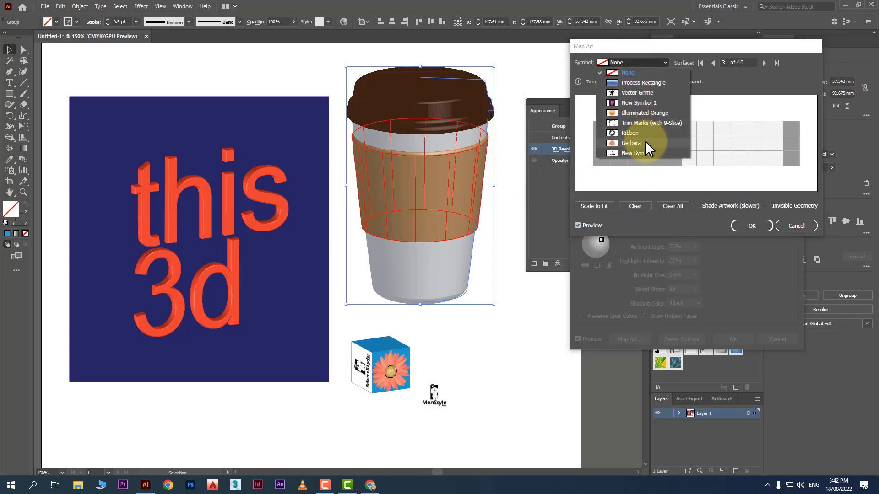
left_click(647, 160)
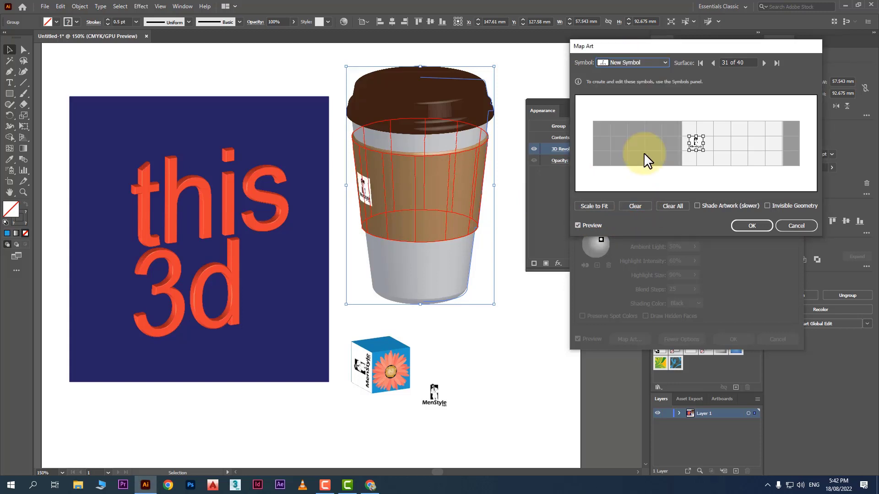
left_click(701, 156)
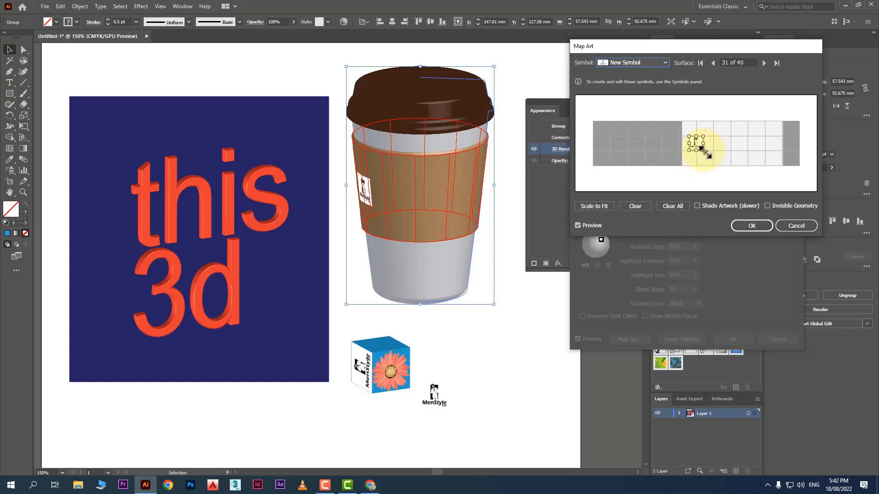
left_click_drag(703, 149, 729, 143)
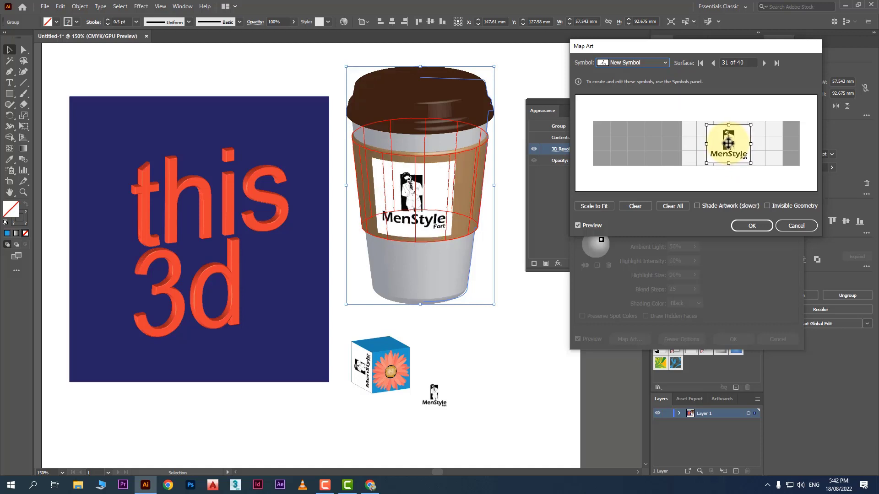
left_click(752, 225)
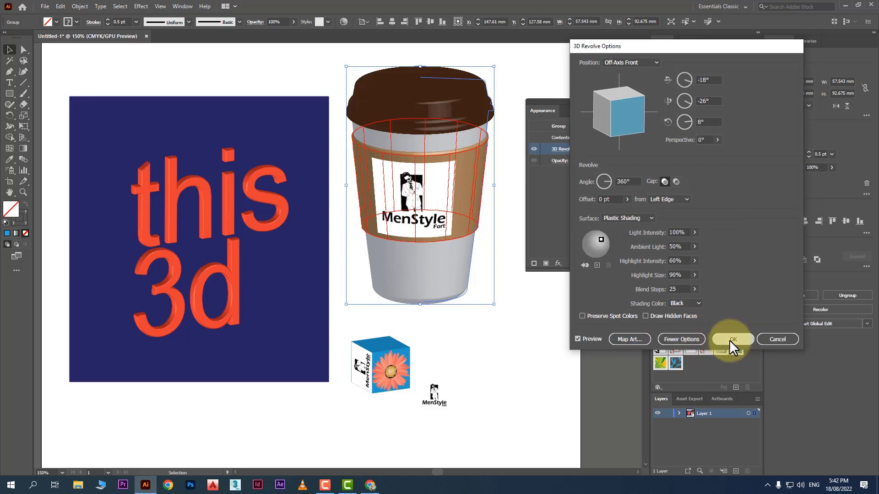
left_click(730, 340)
- Delete the mapped cube and the MenStyle logo below the coffee cup
left_click(510, 345)
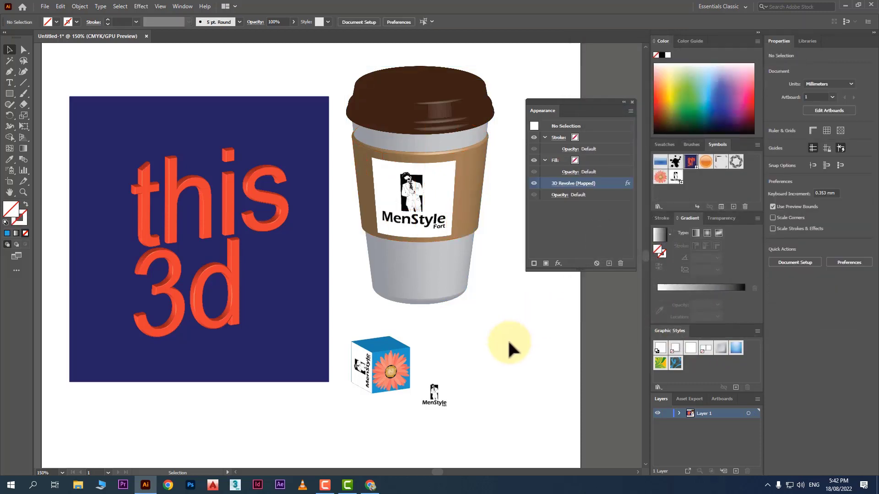
left_click_drag(490, 350, 369, 421)
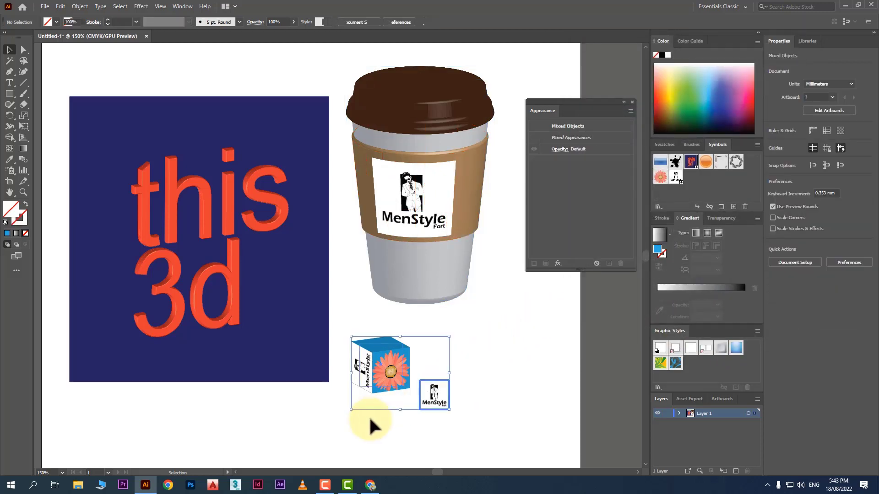
key("Delete")
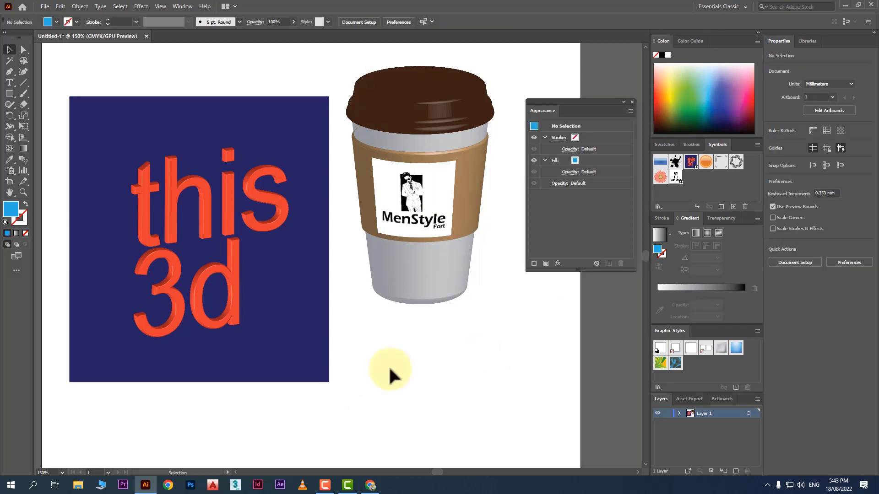
scroll(391, 371, "down", 2)
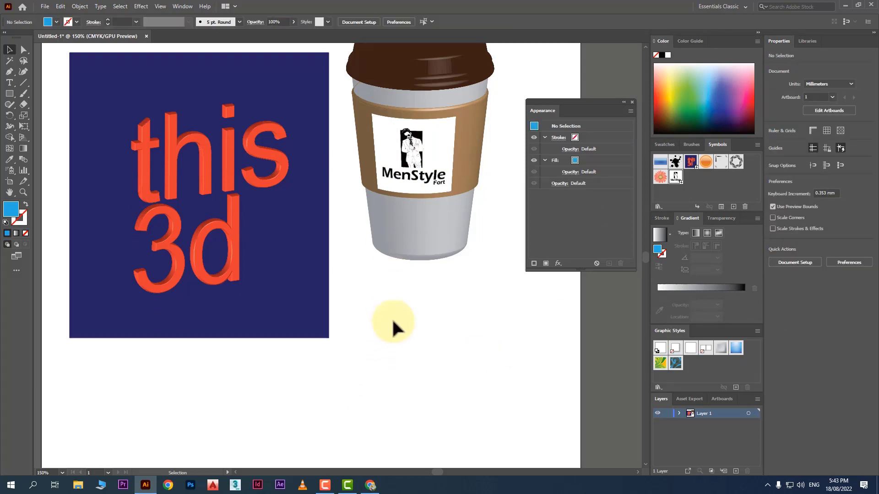
left_click(143, 6)
mouse_move(211, 65)
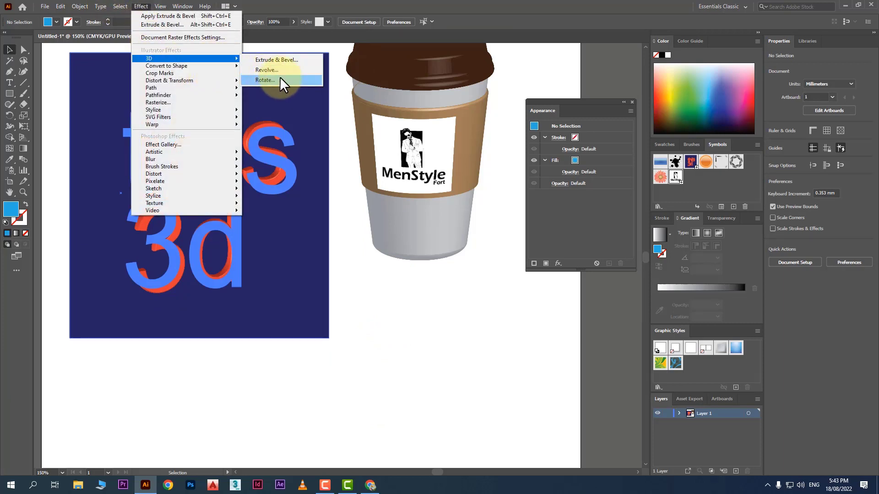
left_click(383, 347)
- Draw a blue rectangle about 44 mm wide and 19 mm high below the coffee cup
left_click(10, 93)
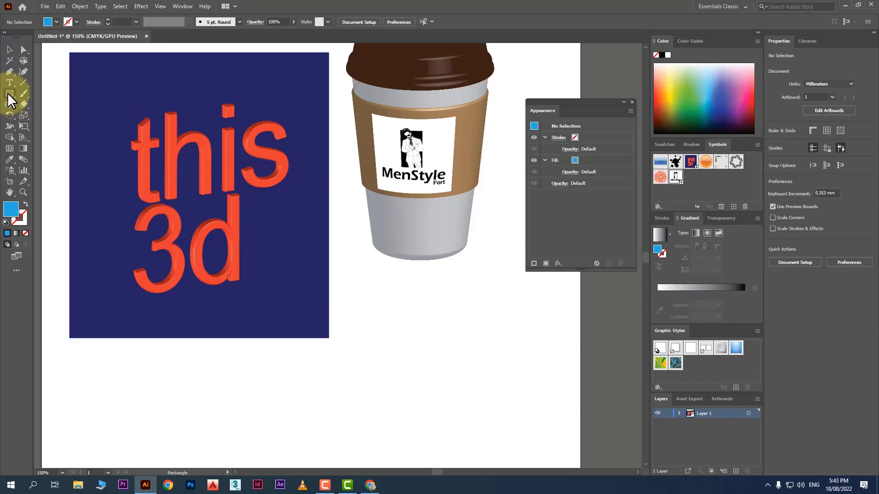
left_click_drag(369, 306, 482, 354)
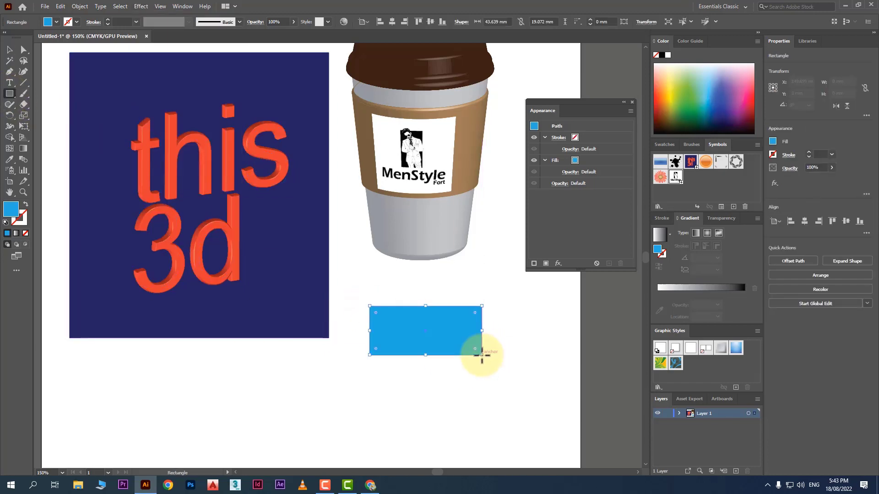
scroll(502, 355, "up", 1)
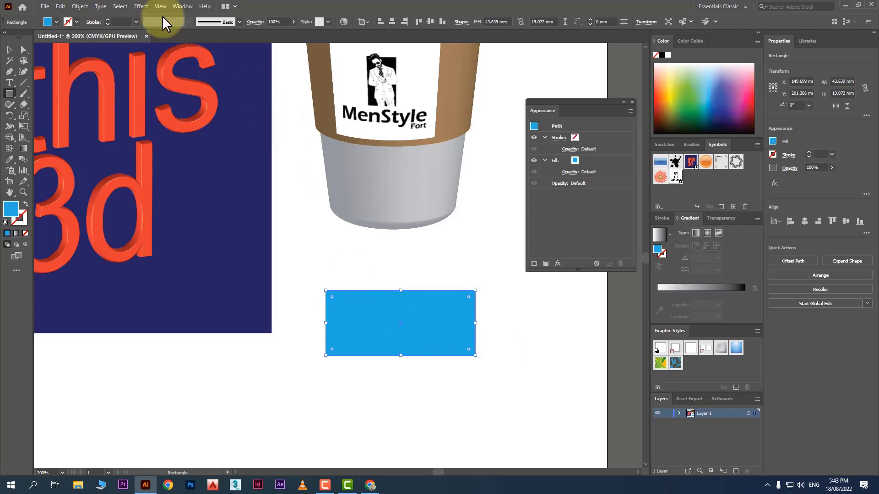
- Apply a 3D Rotate effect to the blue rectangle with a custom rotation of 31°, -28° and 2°
left_click(142, 6)
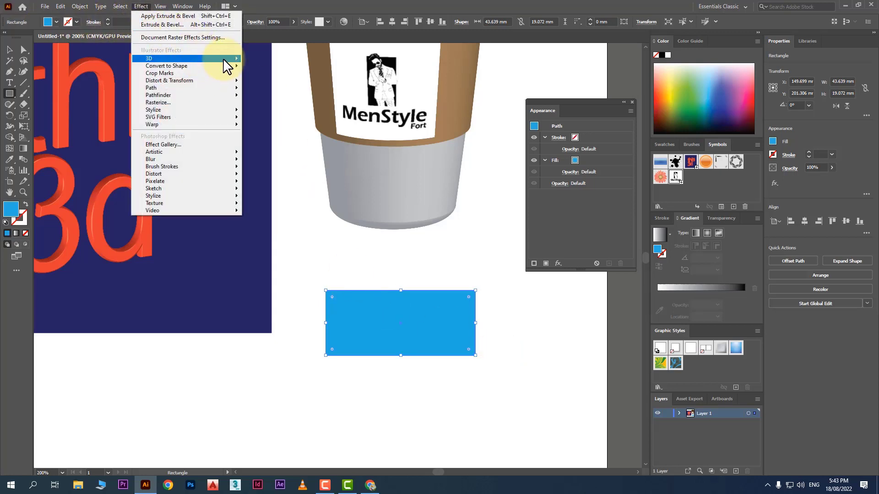
mouse_move(227, 59)
left_click(291, 81)
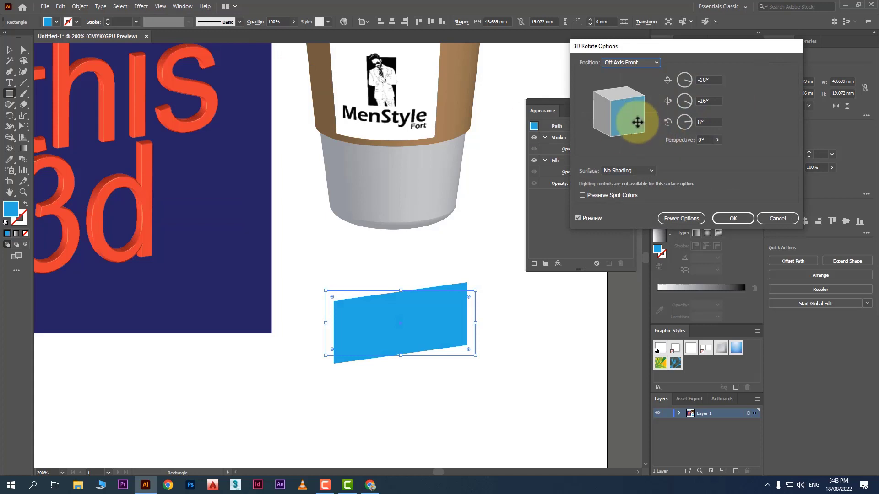
left_click_drag(637, 121, 628, 101)
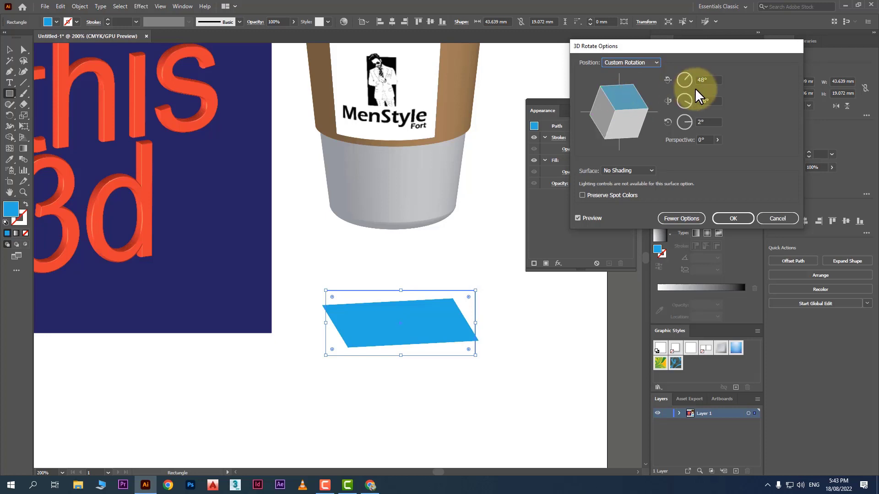
left_click(682, 83)
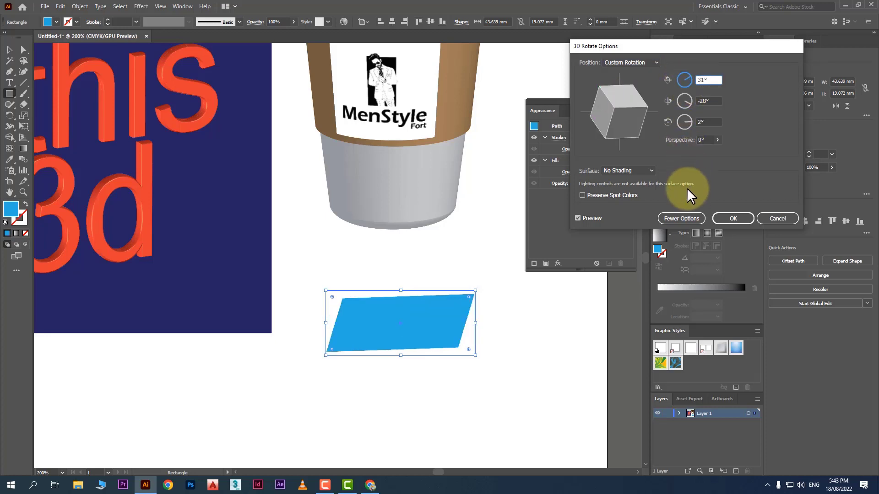
left_click(734, 220)
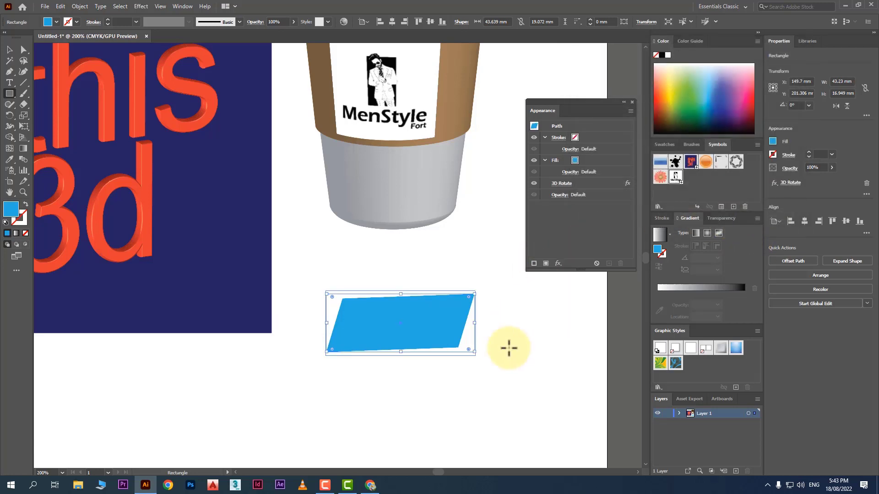
left_click(508, 348)
left_click(387, 197)
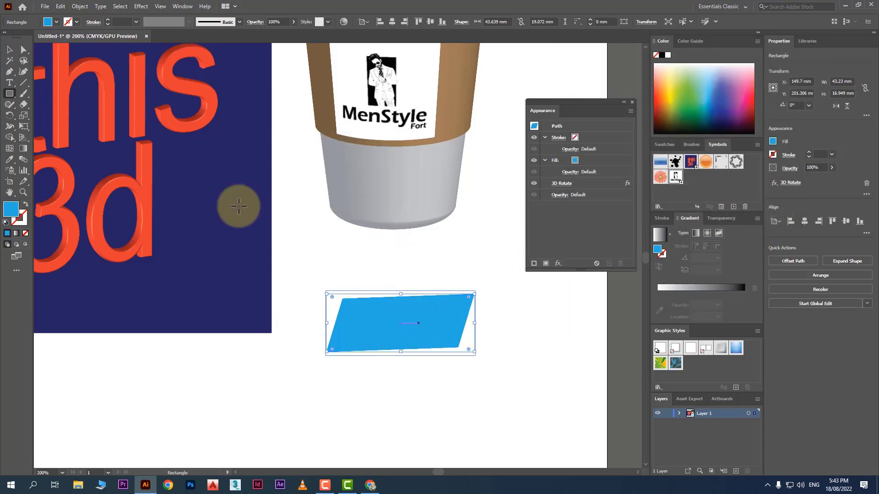
- Reposition the rotated rectangle below the coffee cup and enlarge it to about 73 mm wide and 37 mm high
left_click(9, 49)
left_click_drag(392, 320, 388, 306)
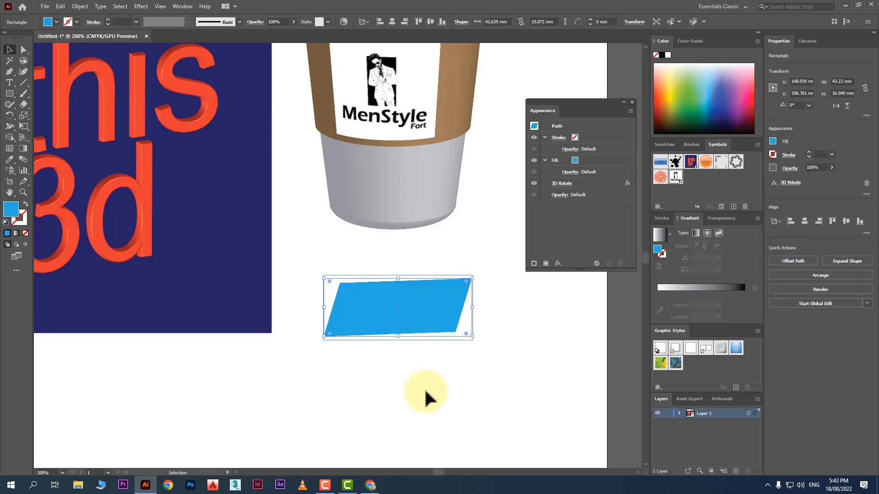
left_click_drag(394, 326, 366, 338)
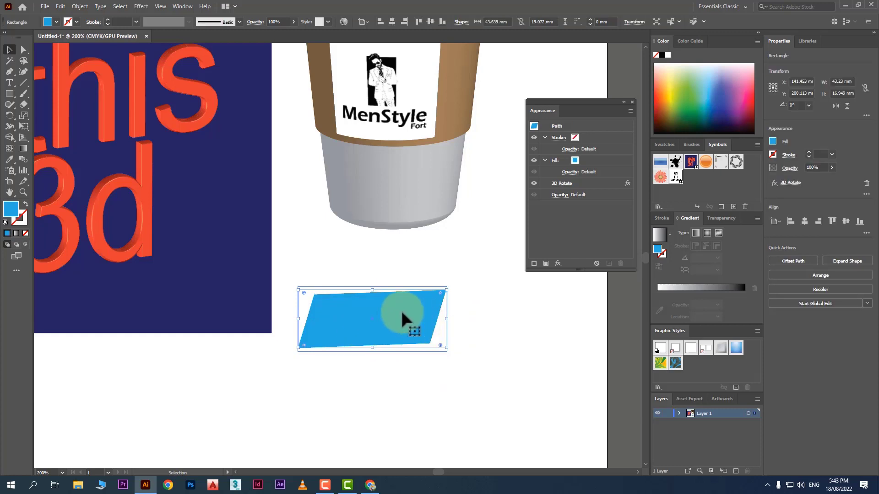
left_click_drag(447, 349, 539, 432)
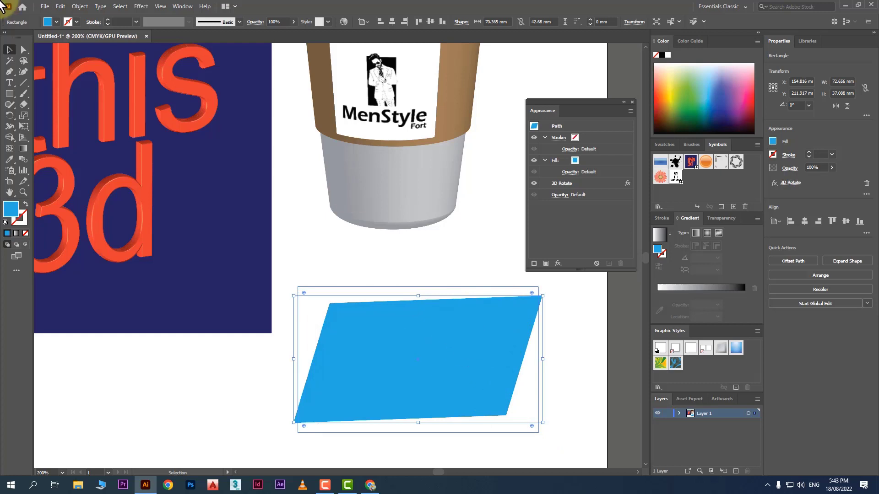
- Expand the appearance of the rotated blue shape and move it slightly closer to the cup
left_click(79, 6)
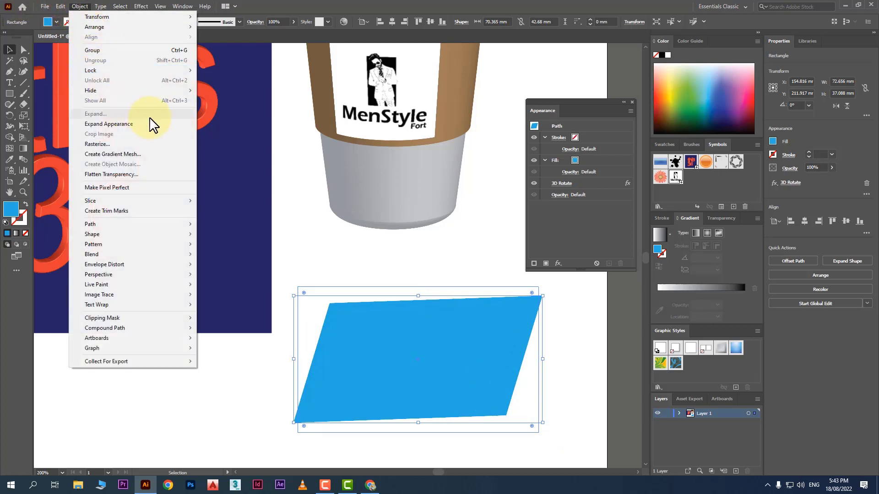
left_click(153, 124)
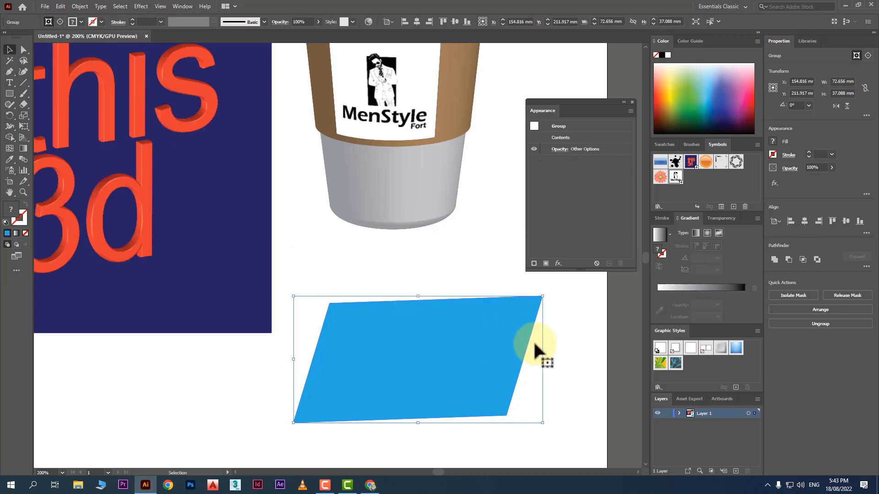
mouse_move(478, 343)
left_mouse_down()
mouse_move(471, 315)
mouse_move(478, 345)
left_mouse_up()
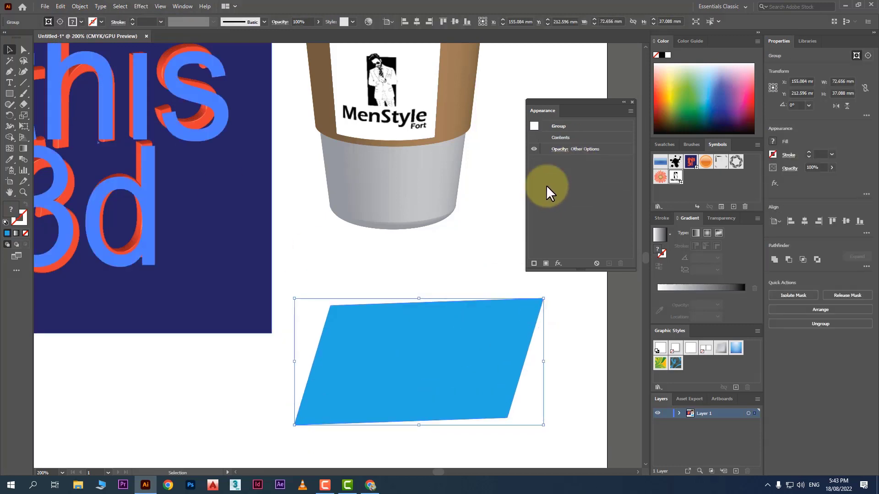
left_click_drag(424, 359, 441, 330)
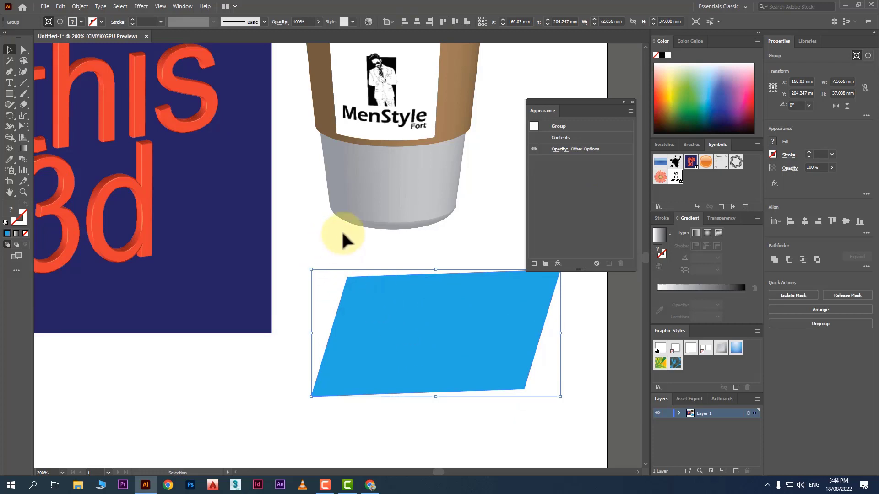
- Try the "this 3d" symbol lower on the artboard, delete it and undo the deletion
scroll(399, 231, "down", 1)
left_click(221, 165)
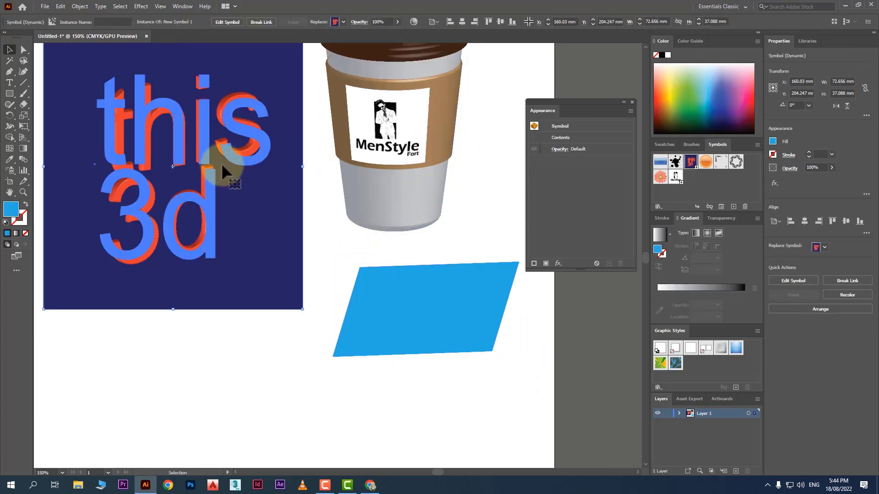
left_click_drag(255, 272, 233, 349)
right_click(167, 201)
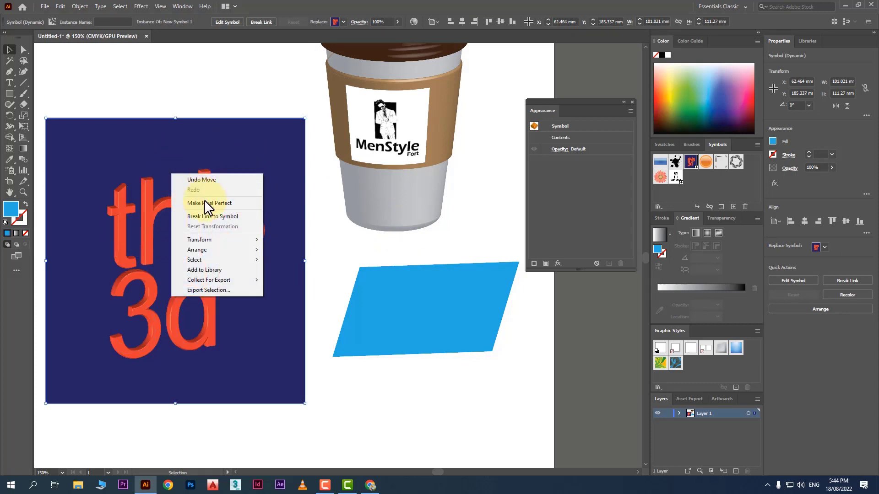
left_click(222, 106)
left_click_drag(230, 128, 195, 136)
left_click_drag(166, 164, 195, 143)
right_click(205, 122)
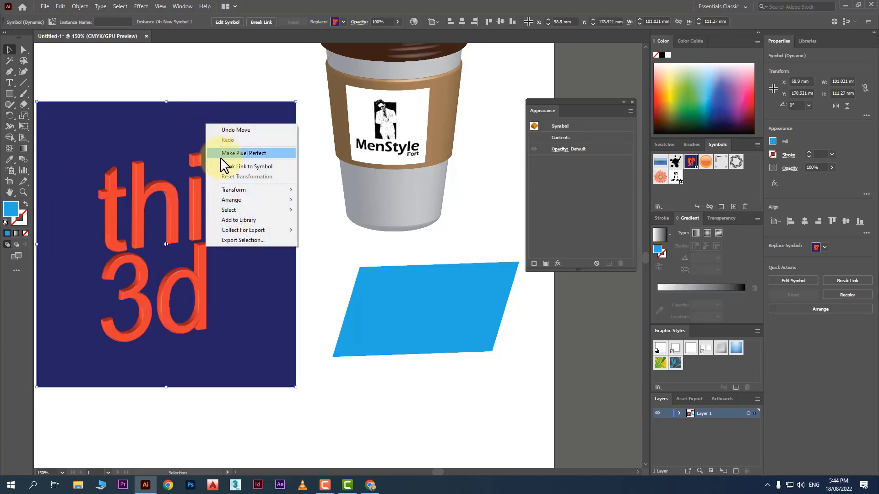
left_click(192, 415)
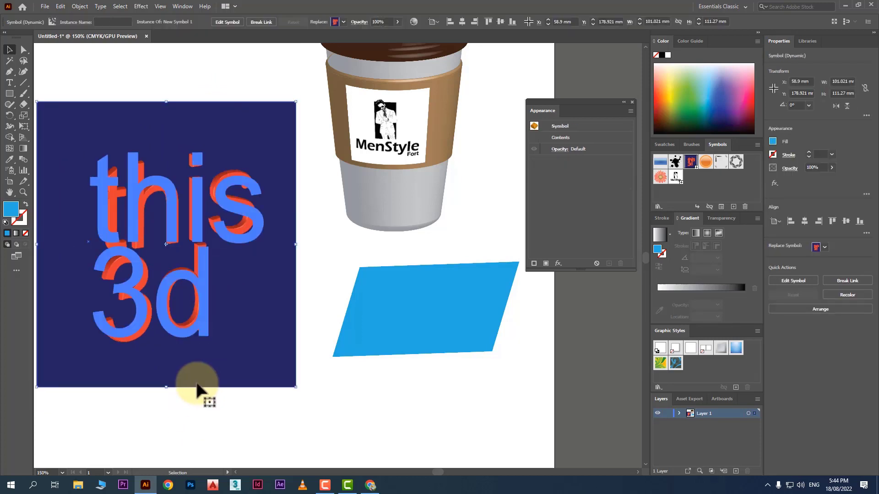
key("Delete")
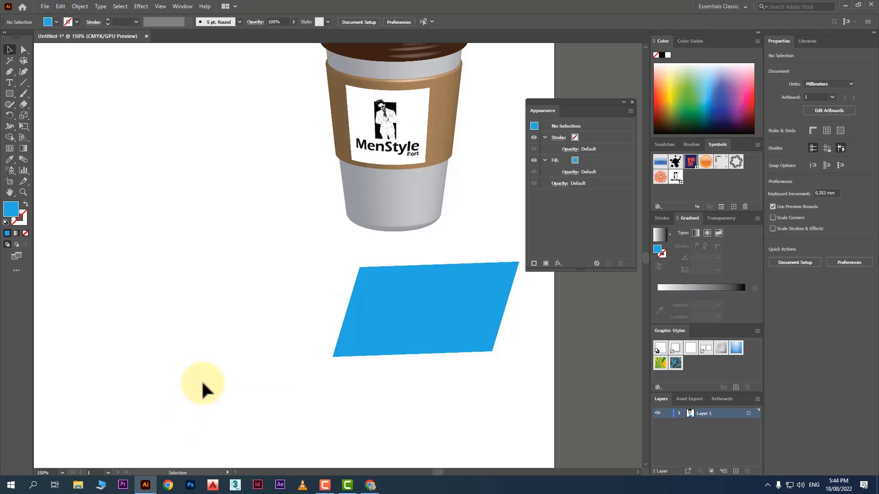
key("ctrl+z")
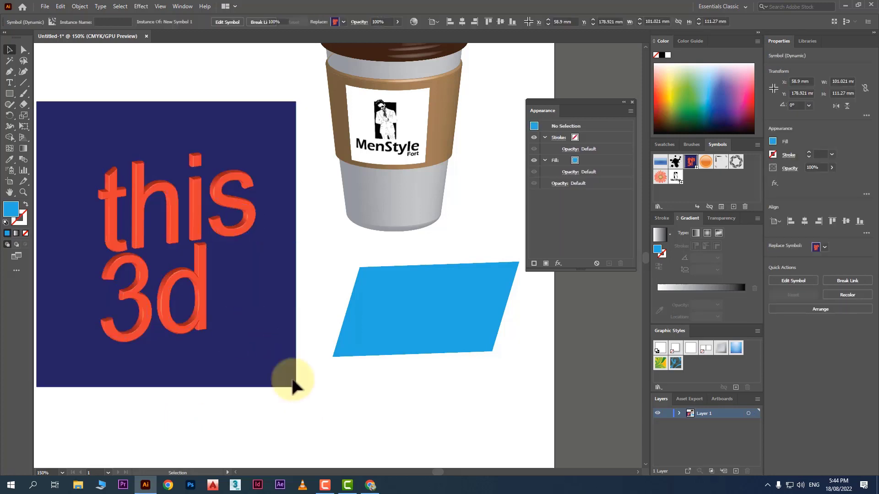
- Move the "this 3d" artwork up beside the coffee cup and break its link to the symbol
left_click_drag(199, 227, 232, 154)
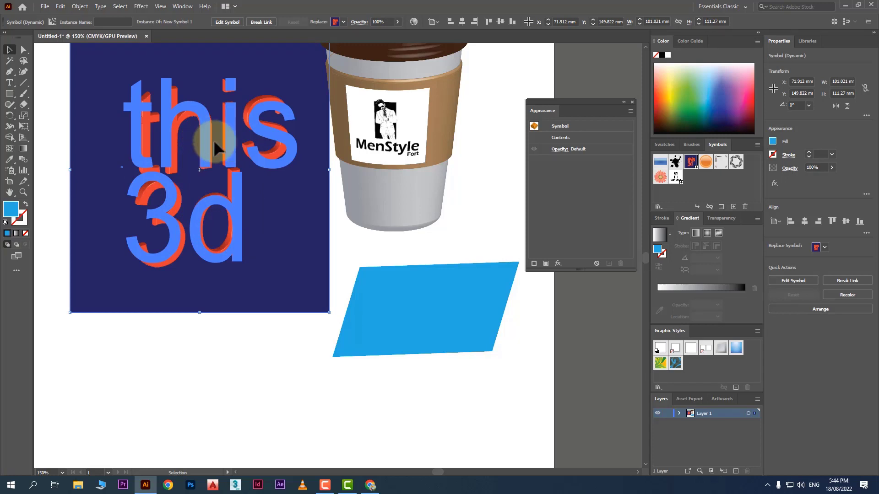
left_click_drag(214, 139, 211, 161)
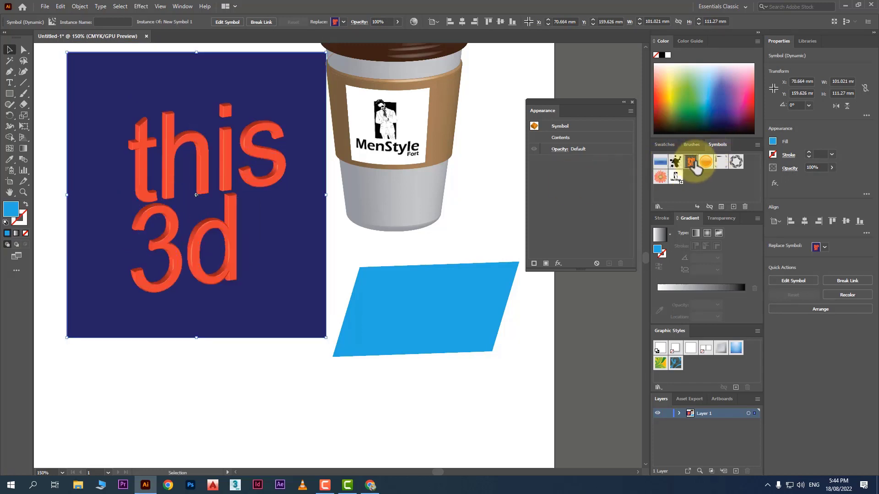
left_click_drag(692, 164, 721, 169)
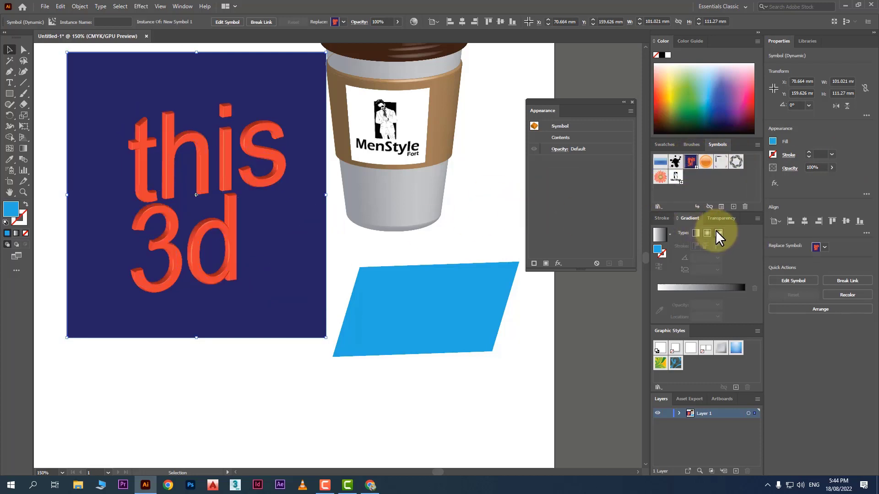
left_click(709, 207)
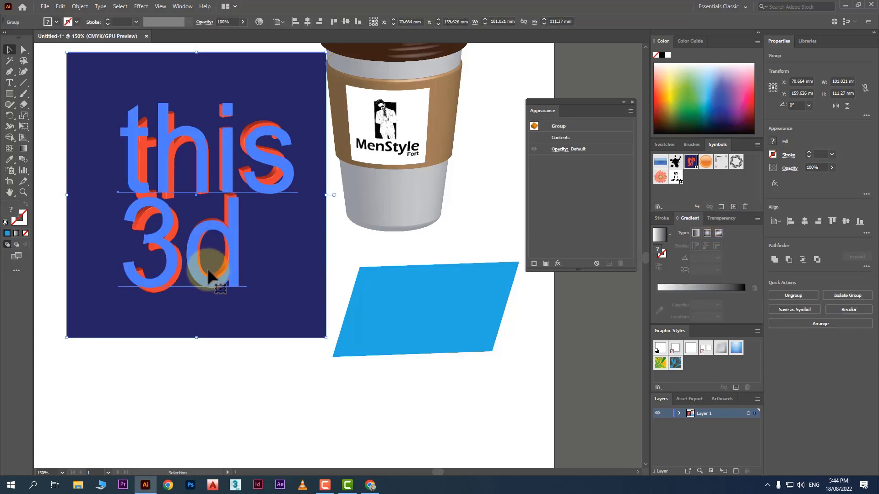
- Ungroup the unlinked "this 3d" artwork and shift it lower on the artboard
left_click(251, 402)
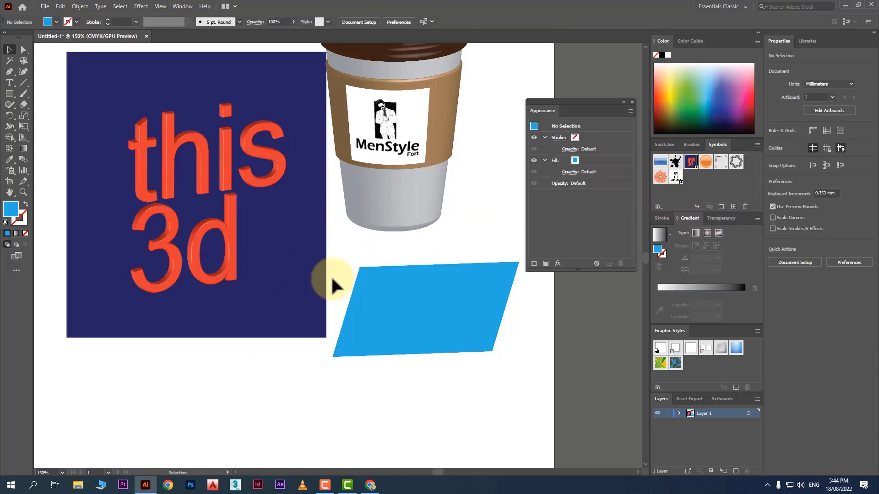
left_click(284, 293)
left_click_drag(230, 301, 230, 308)
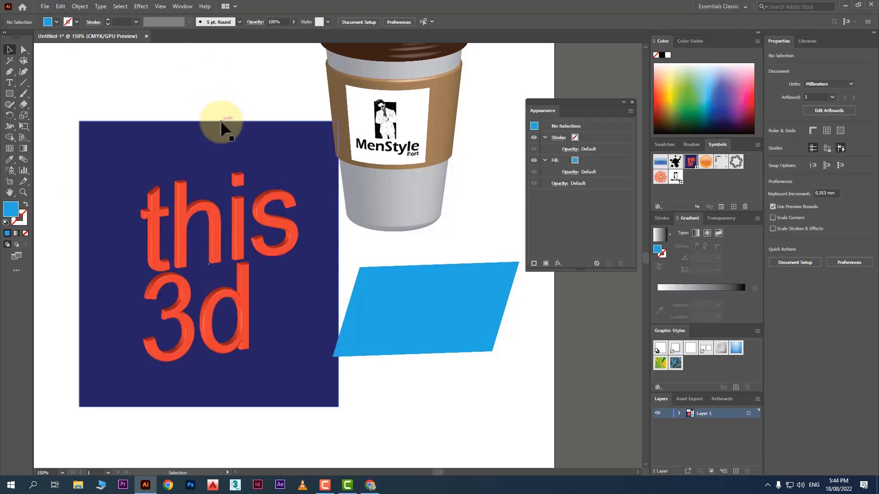
left_click_drag(221, 126, 185, 109)
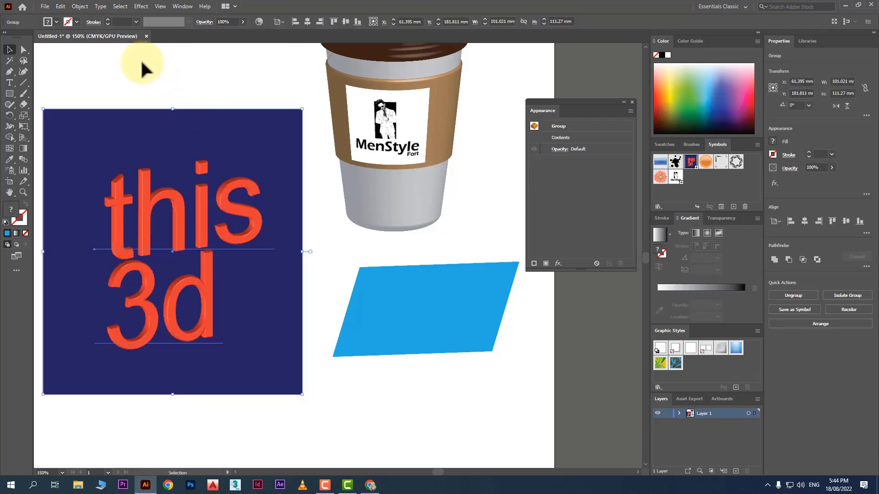
right_click(190, 135)
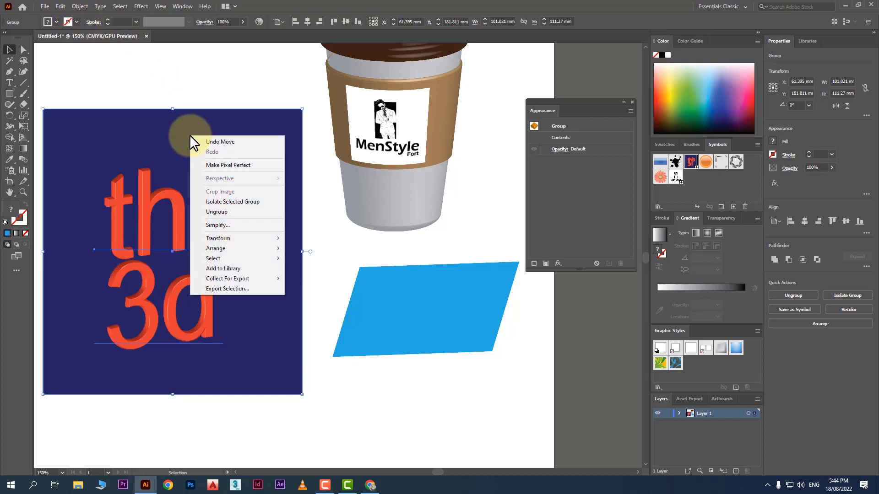
left_click(241, 211)
left_click(214, 106)
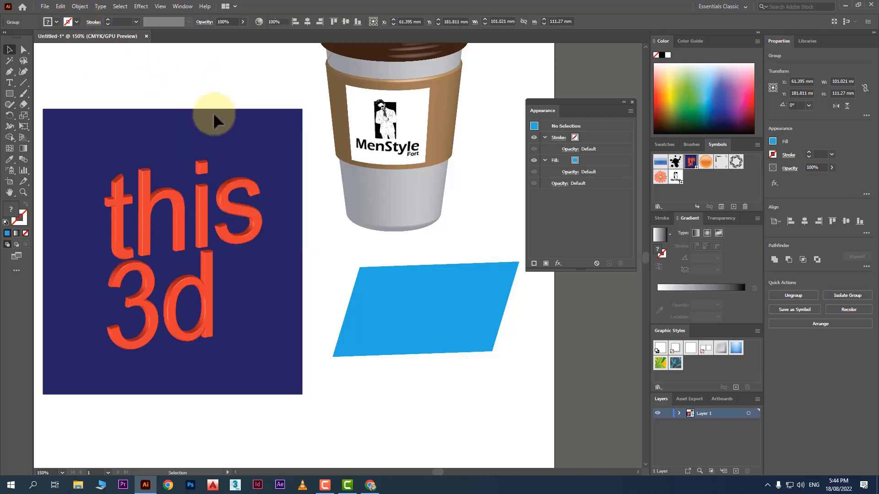
left_click_drag(199, 193, 241, 230)
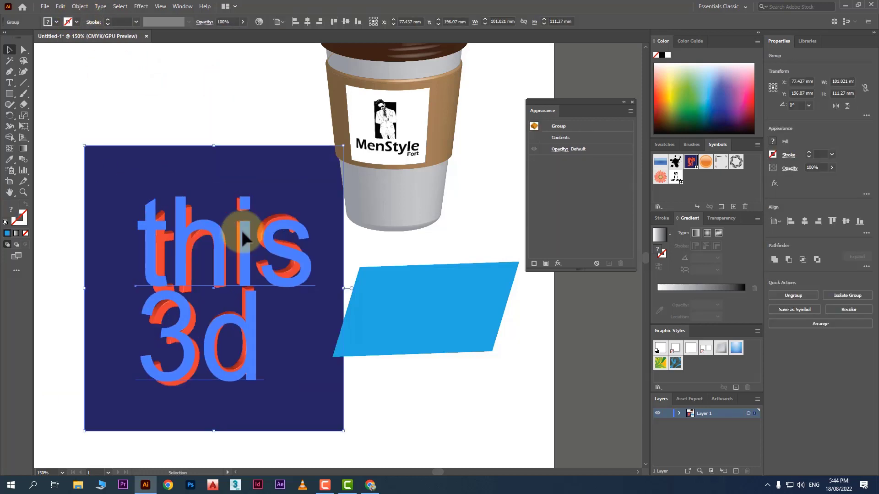
- Expand the appearance of the "this 3d" artwork and ungroup it to separate the text from its navy background
left_click(85, 6)
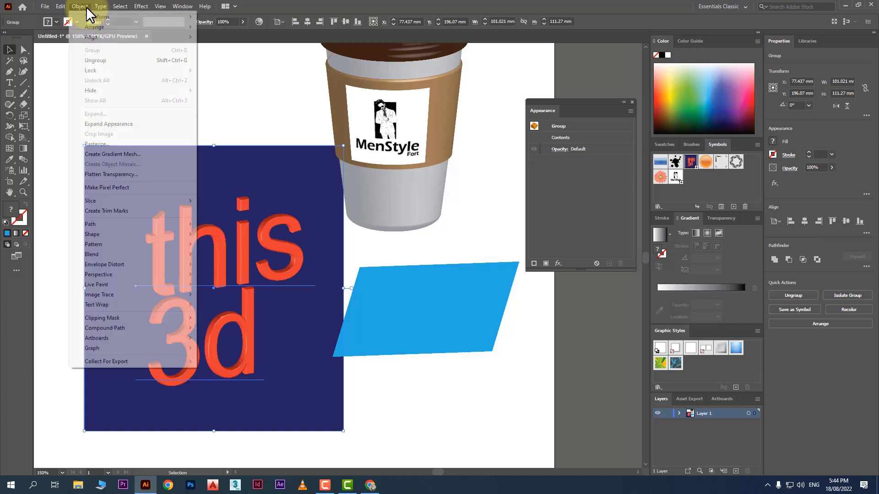
left_click(140, 124)
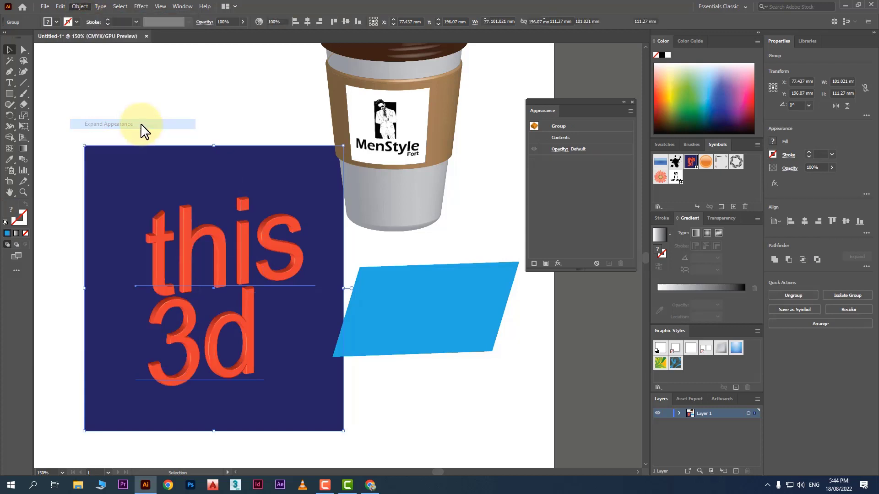
left_click(210, 95)
left_click_drag(216, 229, 204, 192)
right_click(204, 193)
left_click(257, 267)
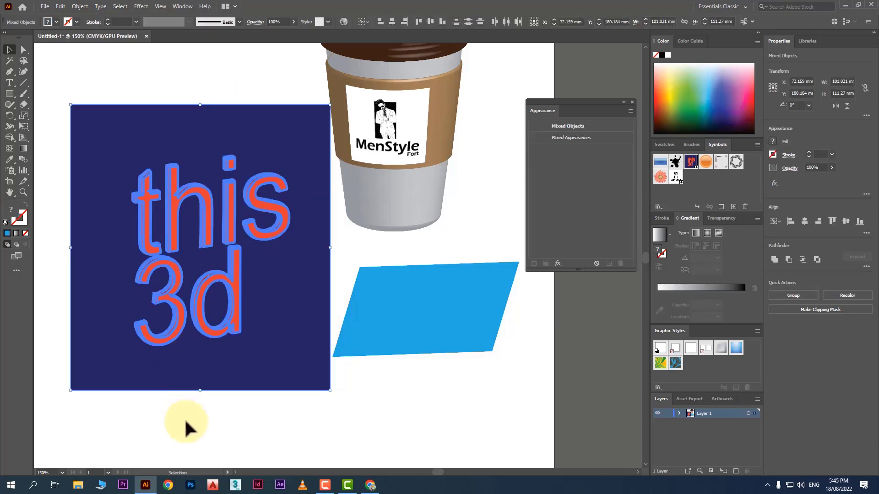
left_click(184, 419)
- Shift the expanded 3D text within the navy background and ungroup it into individual letters
left_click_drag(248, 332, 261, 337)
right_click(262, 337)
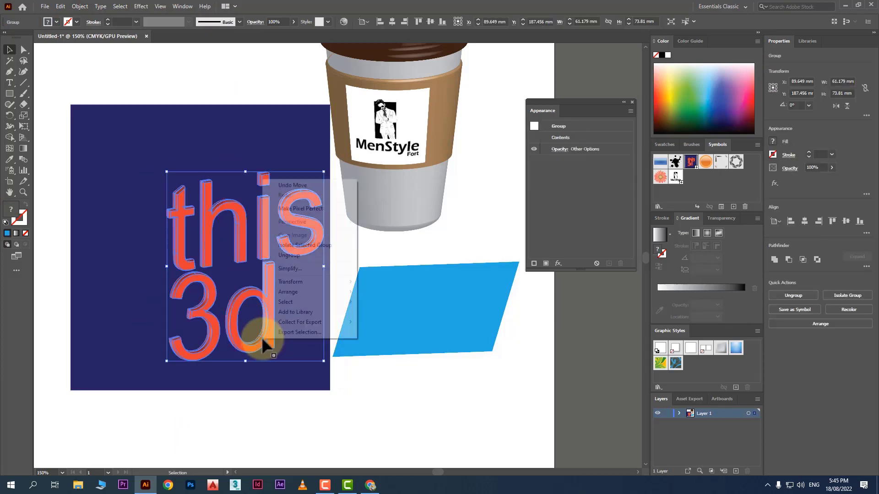
left_click(295, 255)
left_click(212, 447)
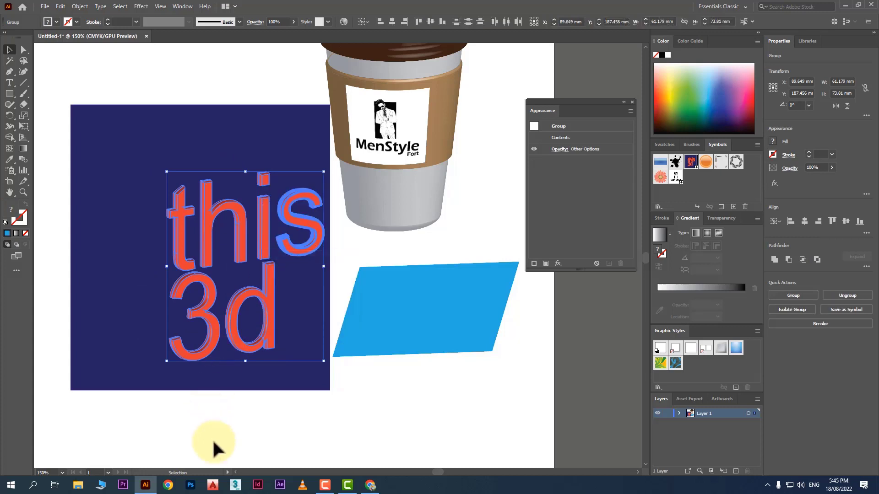
- Enlarge the separated letter s below the coffee cup and delete the overlapping blue parallelogram
left_click_drag(301, 263, 312, 301)
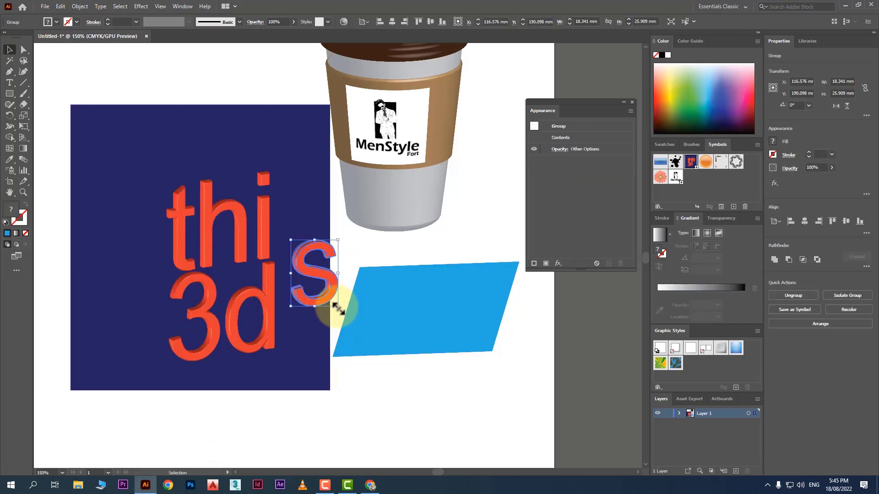
left_click_drag(337, 305, 490, 407)
left_click(463, 392)
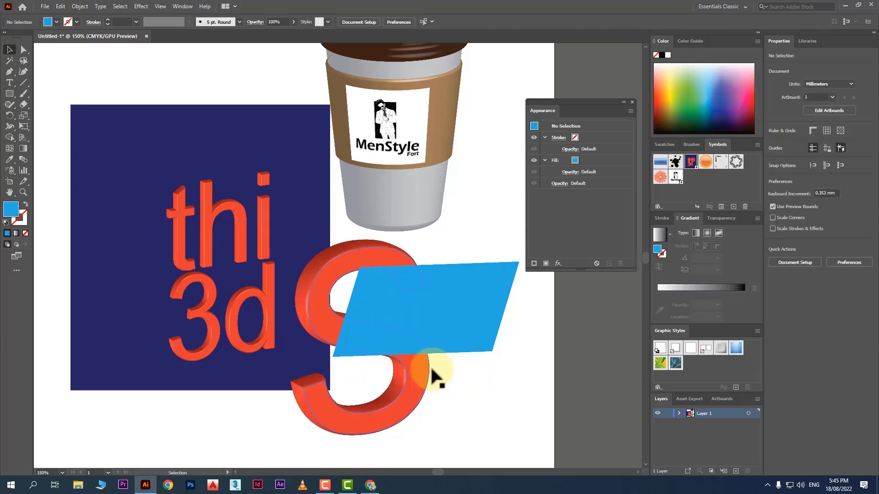
left_click_drag(425, 364, 494, 367)
left_click(320, 414)
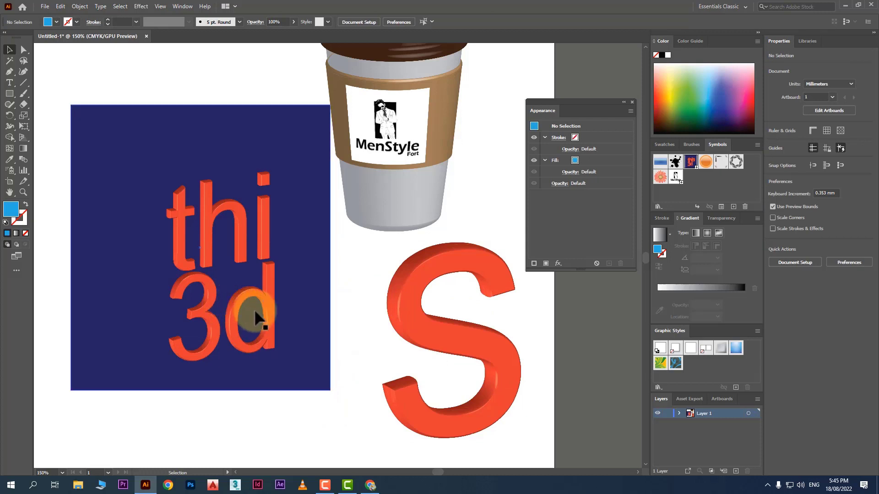
- Select the letter d in the expanded 3D text
left_click(269, 312)
scroll(348, 321, "up", 3)
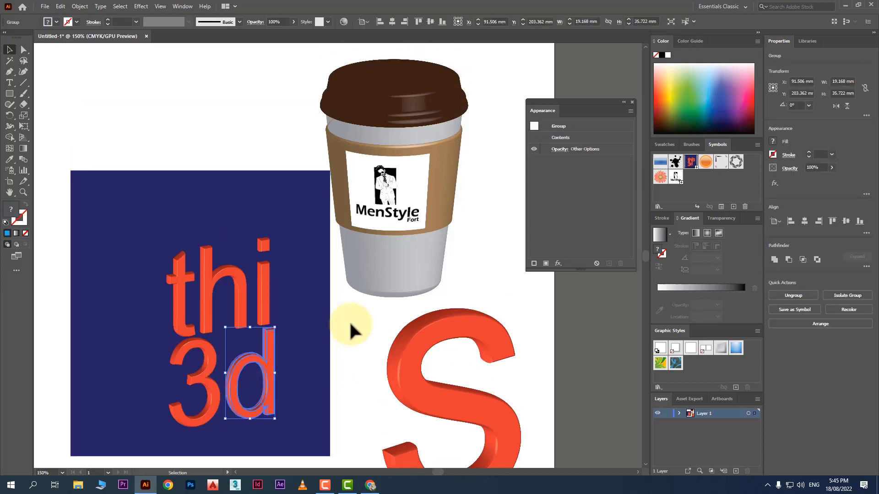
scroll(349, 321, "down", 1)
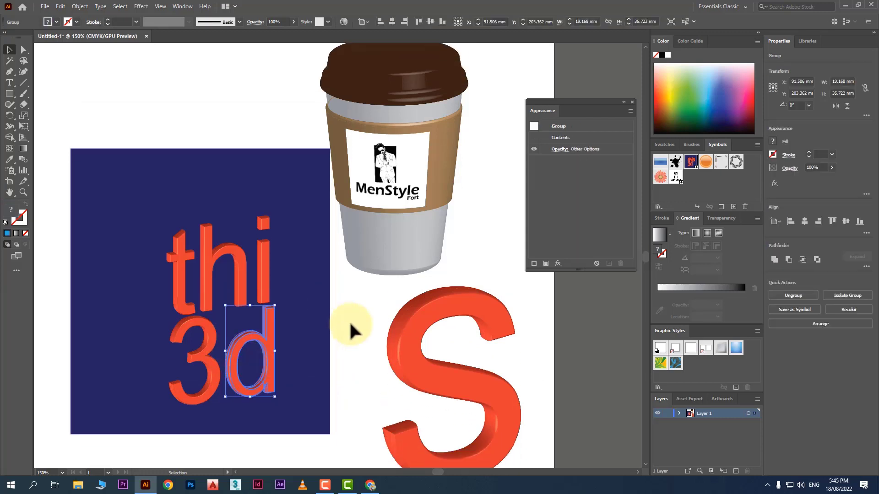